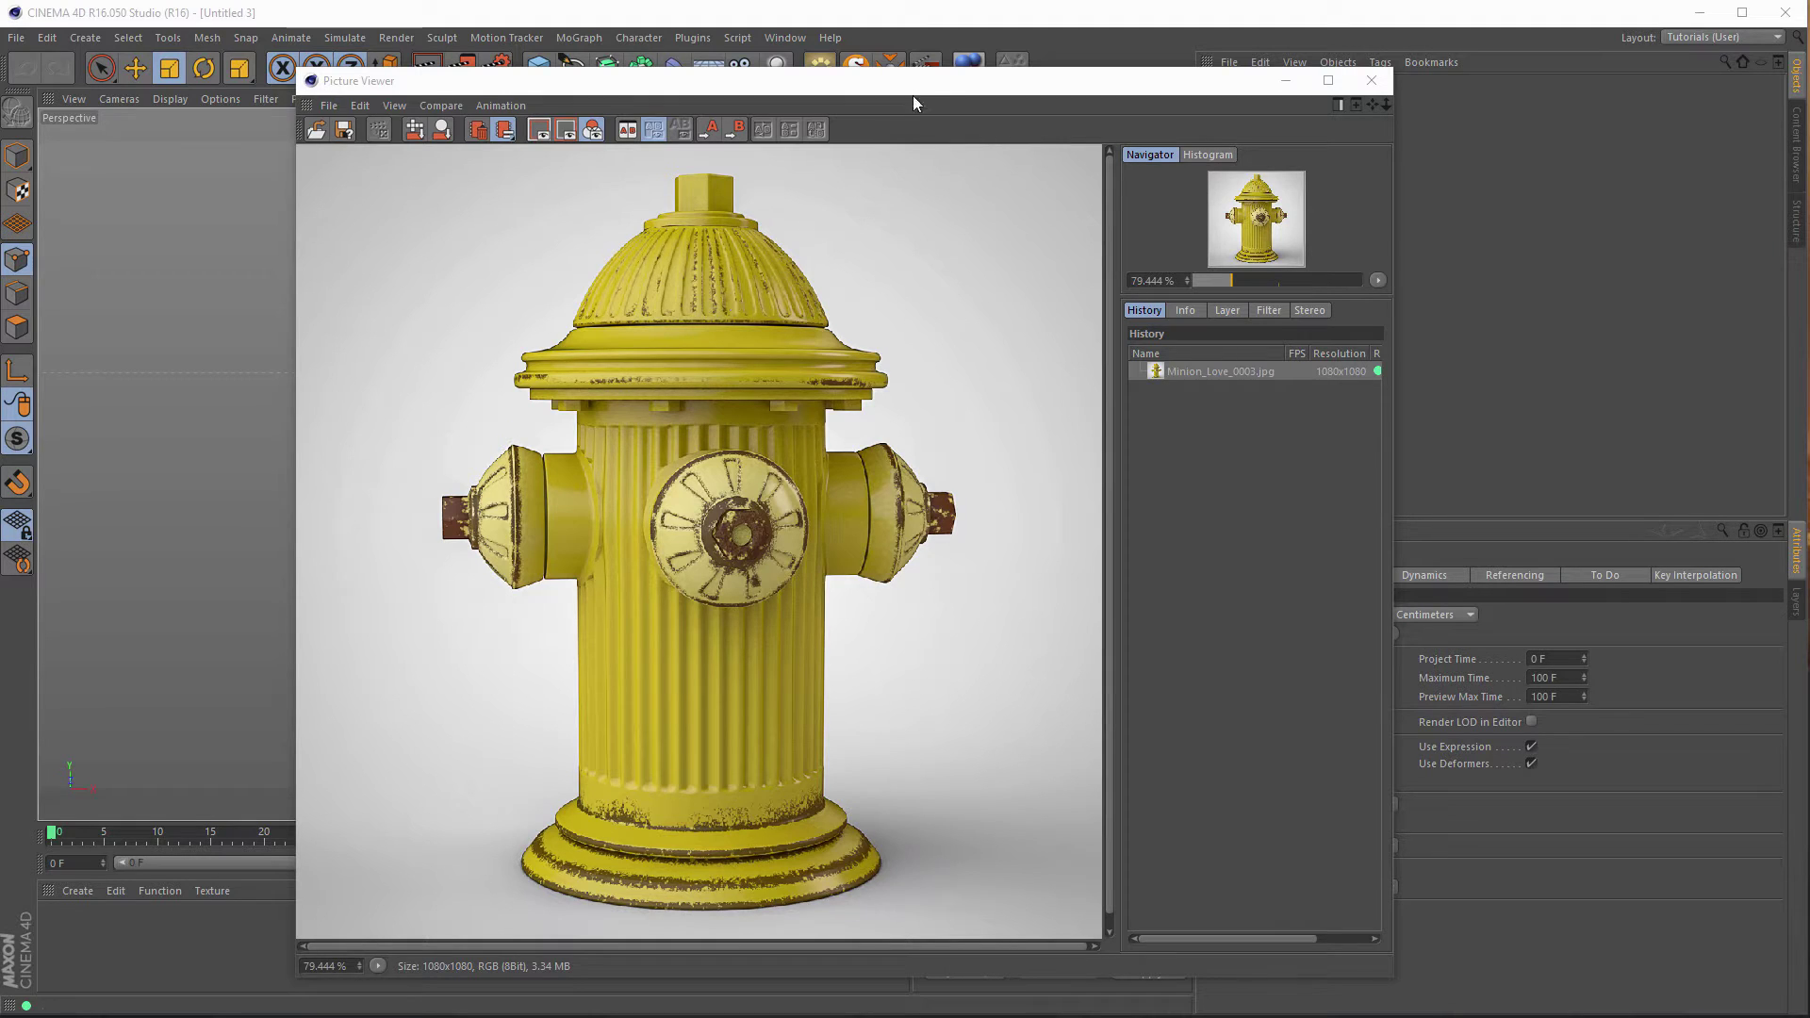
# Close the rendered fire hydrant image and add a cylinder primitive with 2 height segments.
pyautogui.moveTo(926, 90); pyautogui.dragTo(947, 51)
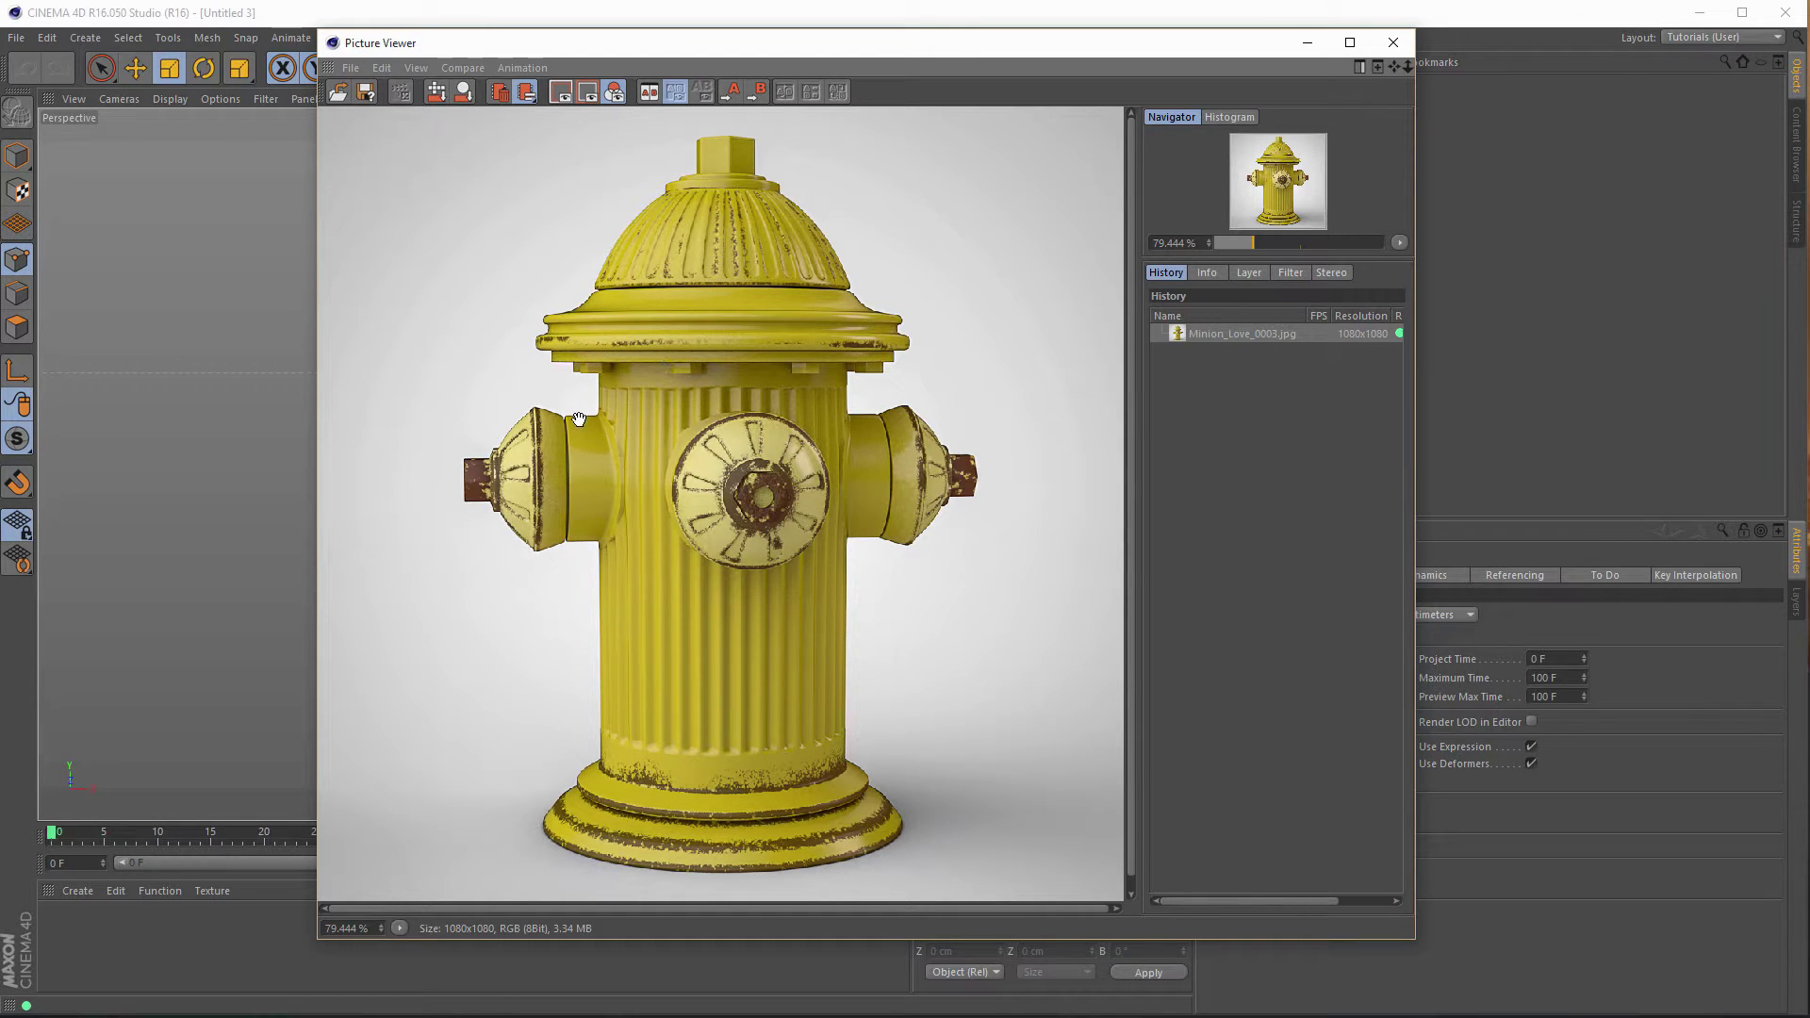
pyautogui.click(1396, 45)
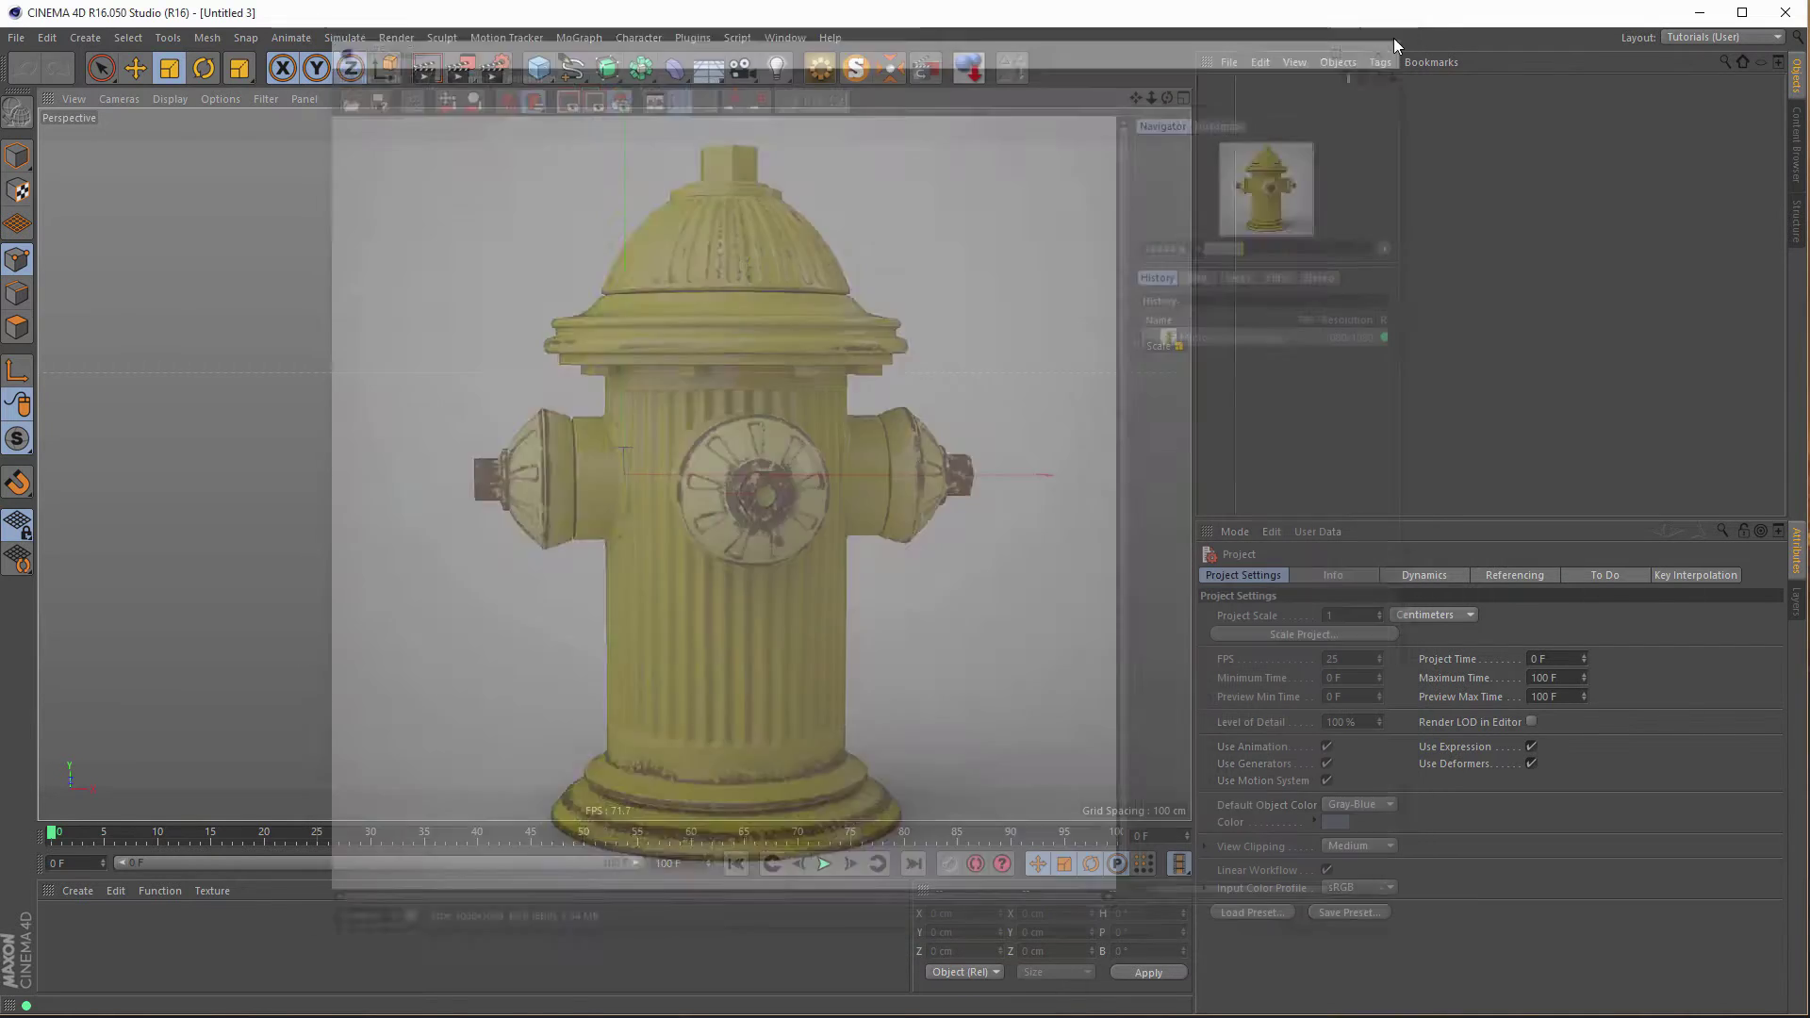
pyautogui.click(538, 68)
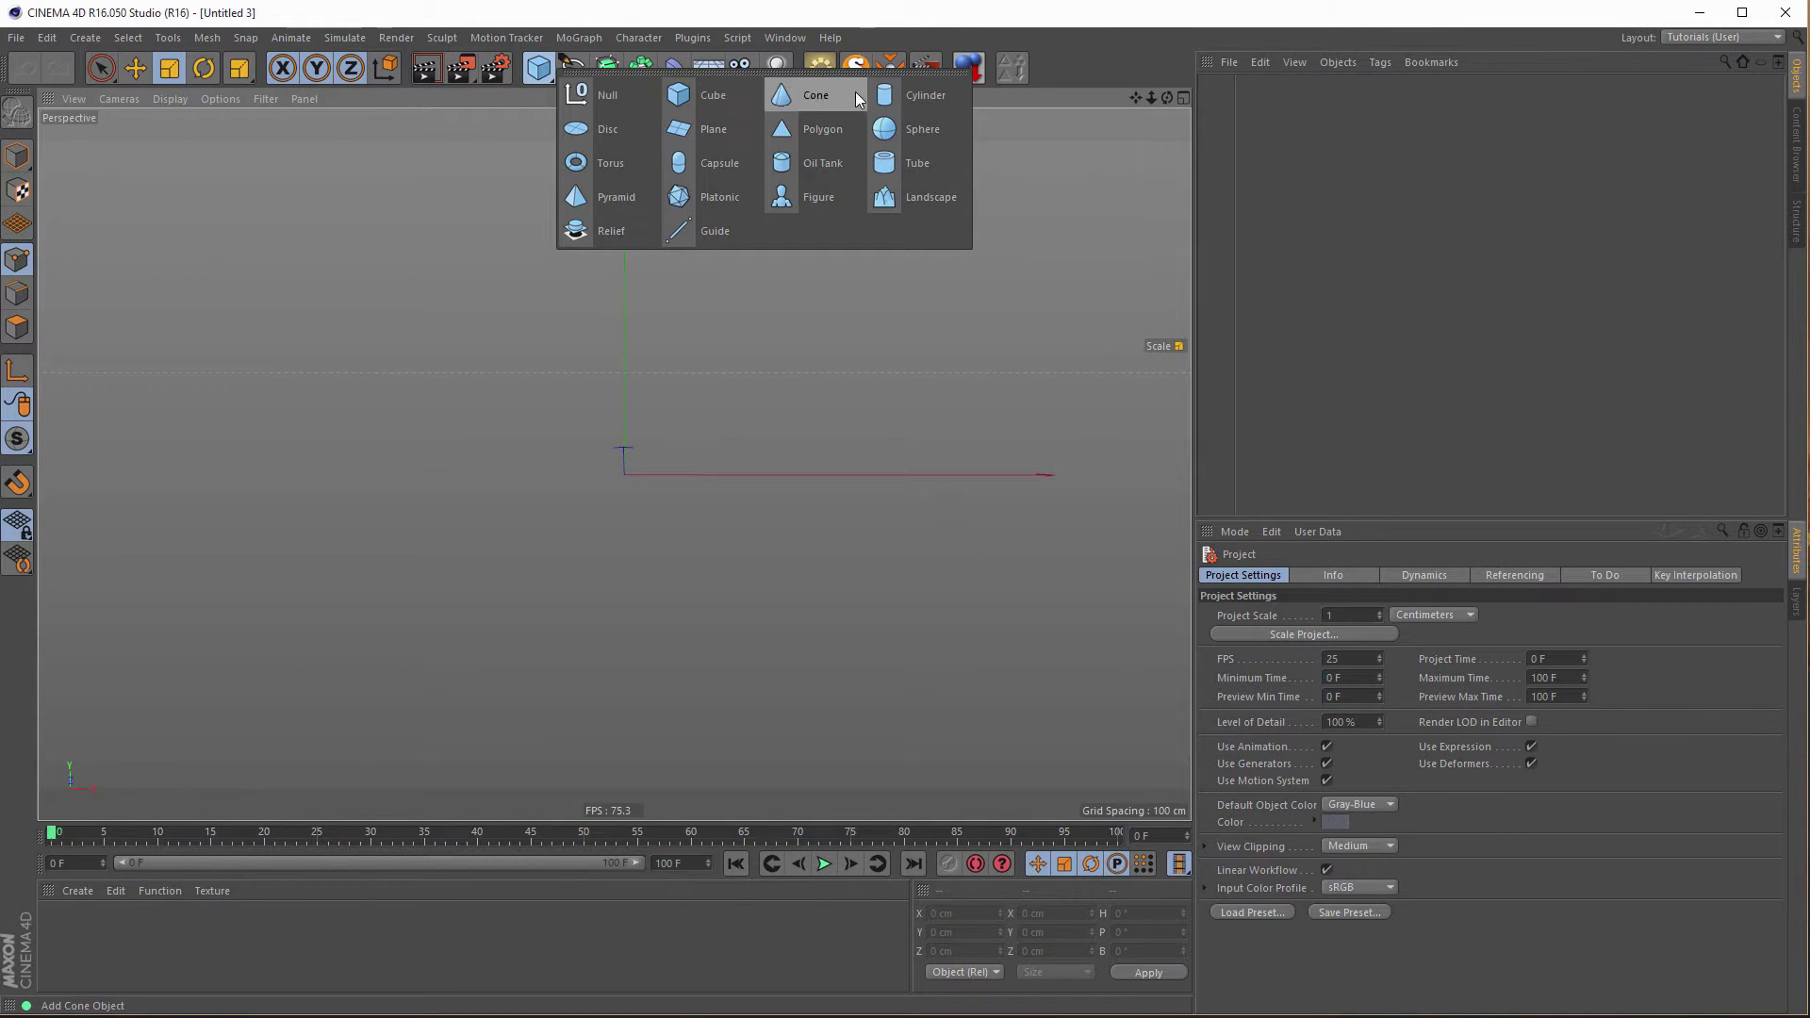
pyautogui.click(922, 96)
pyautogui.scroll(4, 778, 332)
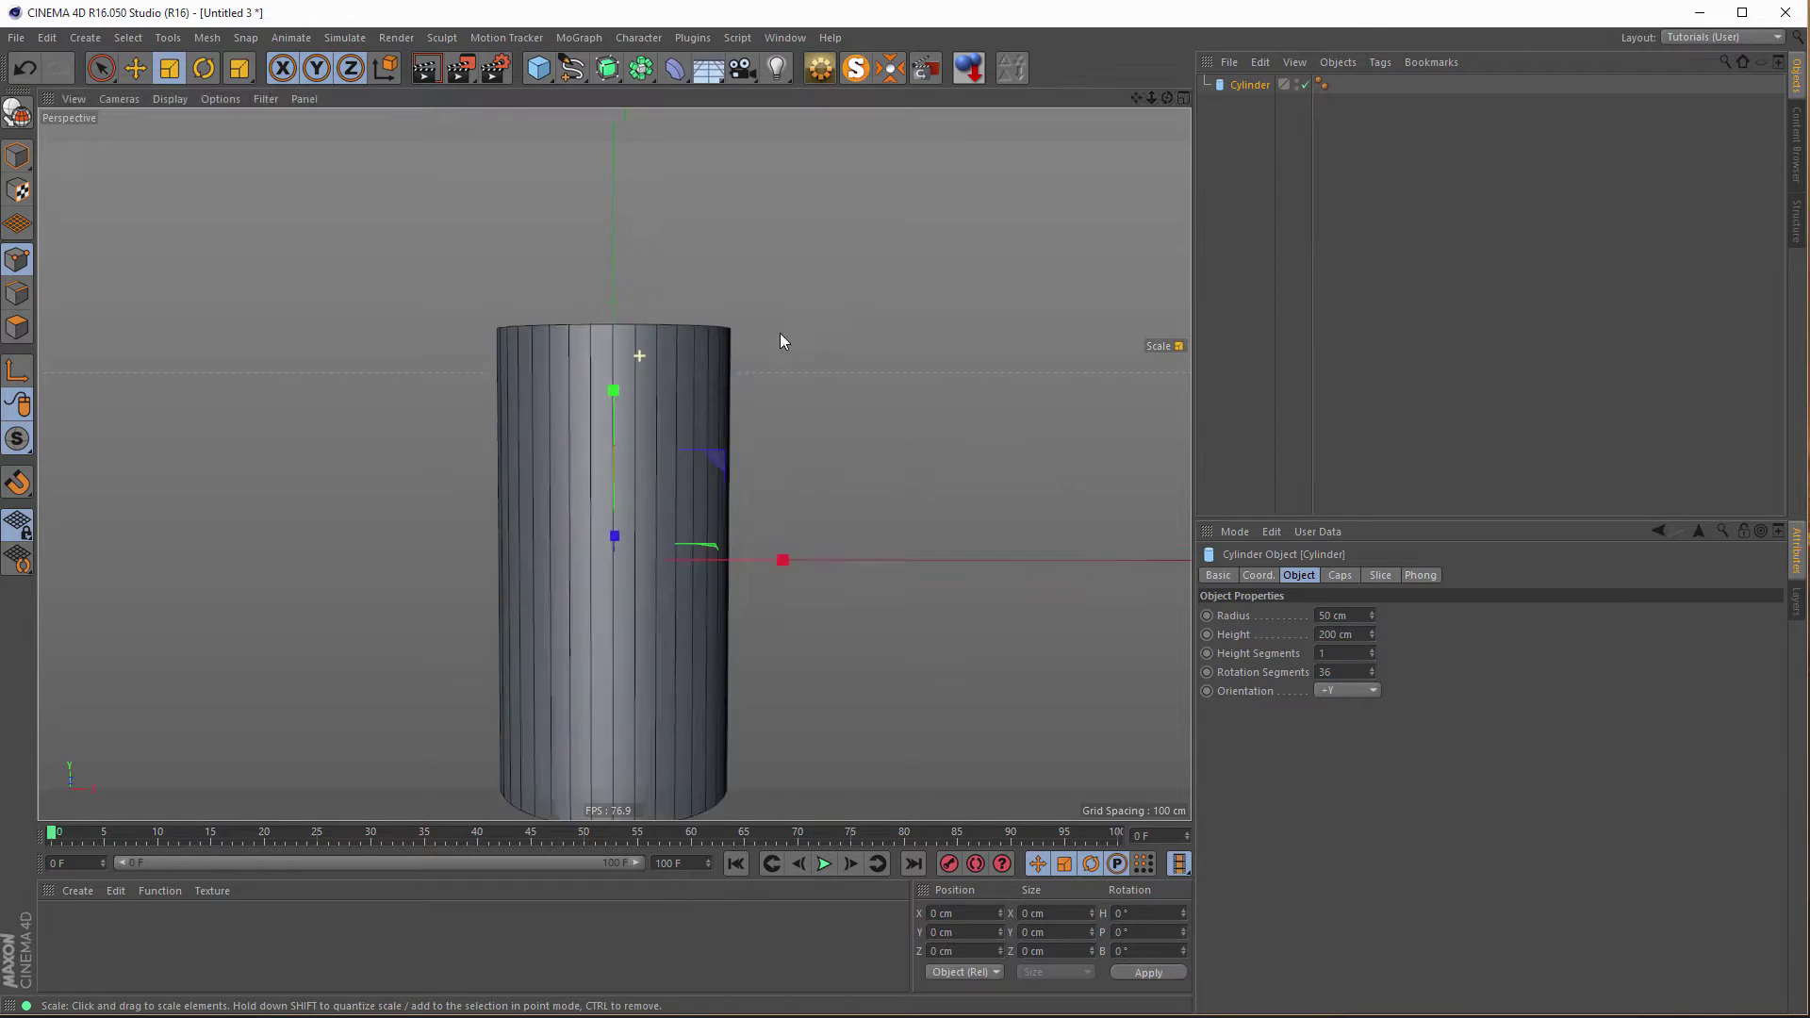
pyautogui.moveTo(682, 340)
pyautogui.keyDown('alt'); pyautogui.mouseDown()
pyautogui.moveTo(681, 284)
pyautogui.moveTo(653, 302)
pyautogui.moveTo(681, 291)
pyautogui.moveTo(647, 328)
pyautogui.moveTo(660, 349)
pyautogui.mouseUp(); pyautogui.keyUp('alt')
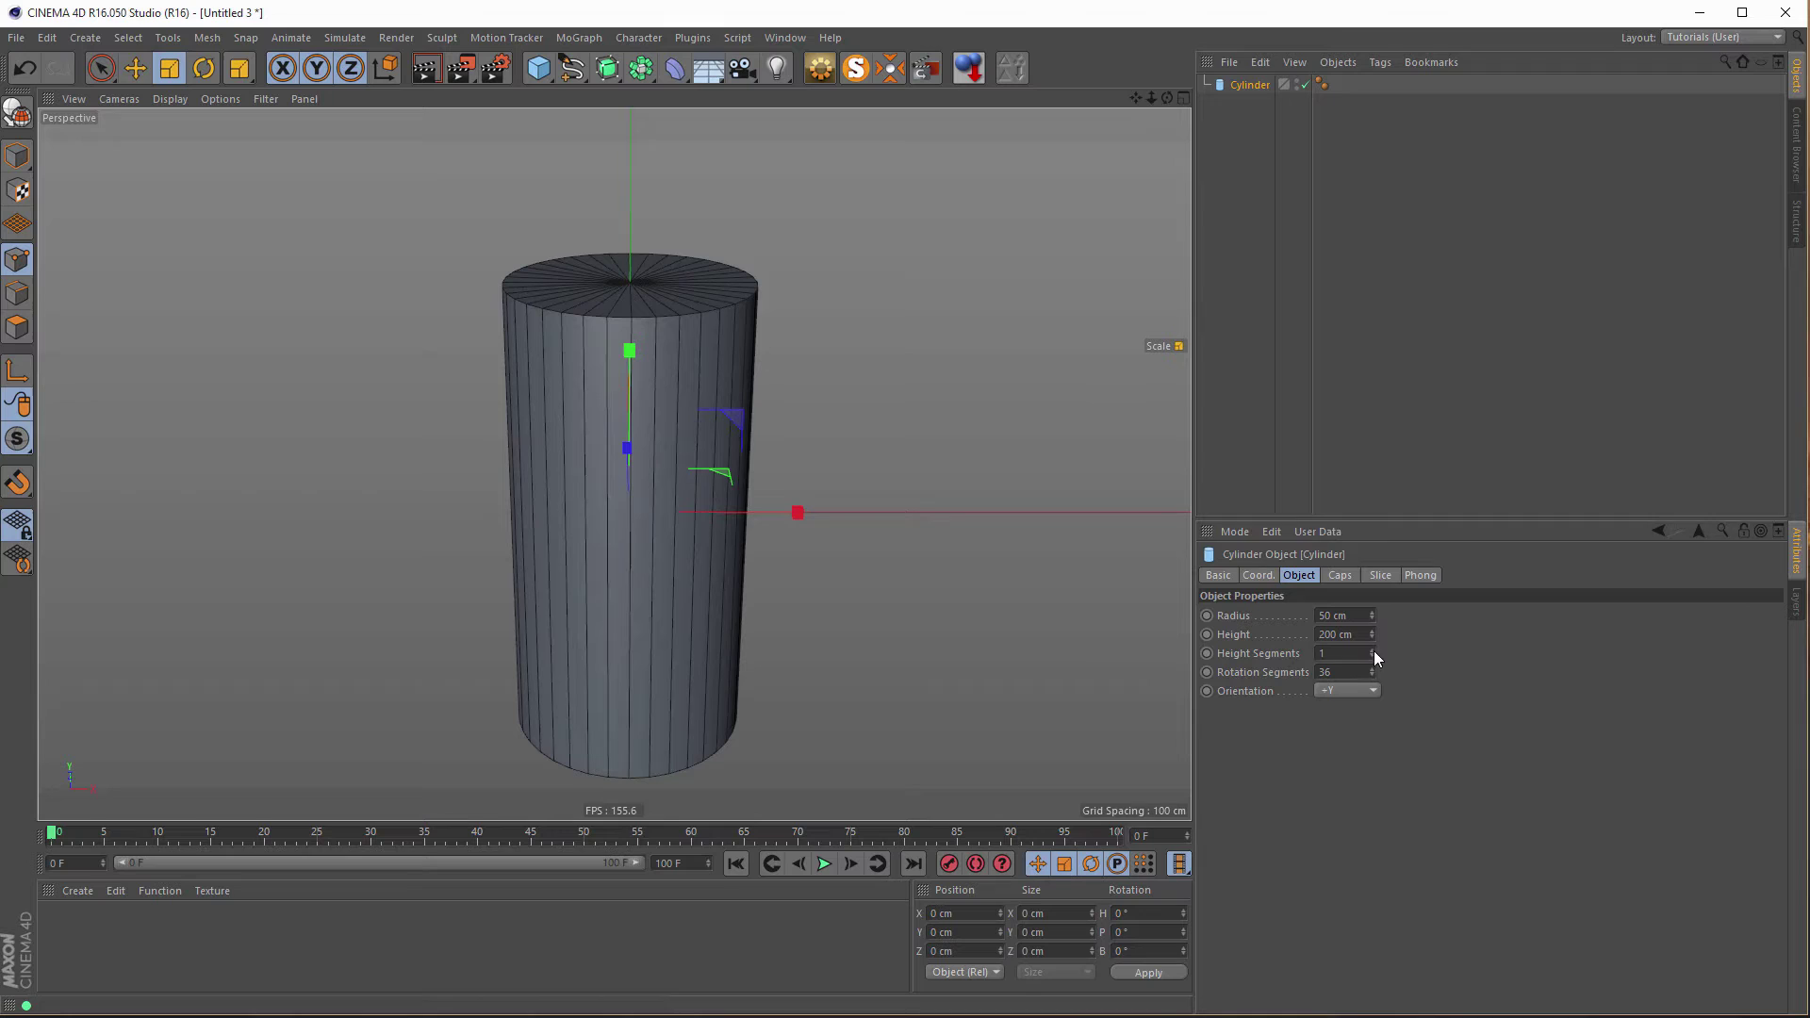
pyautogui.click(1373, 650)
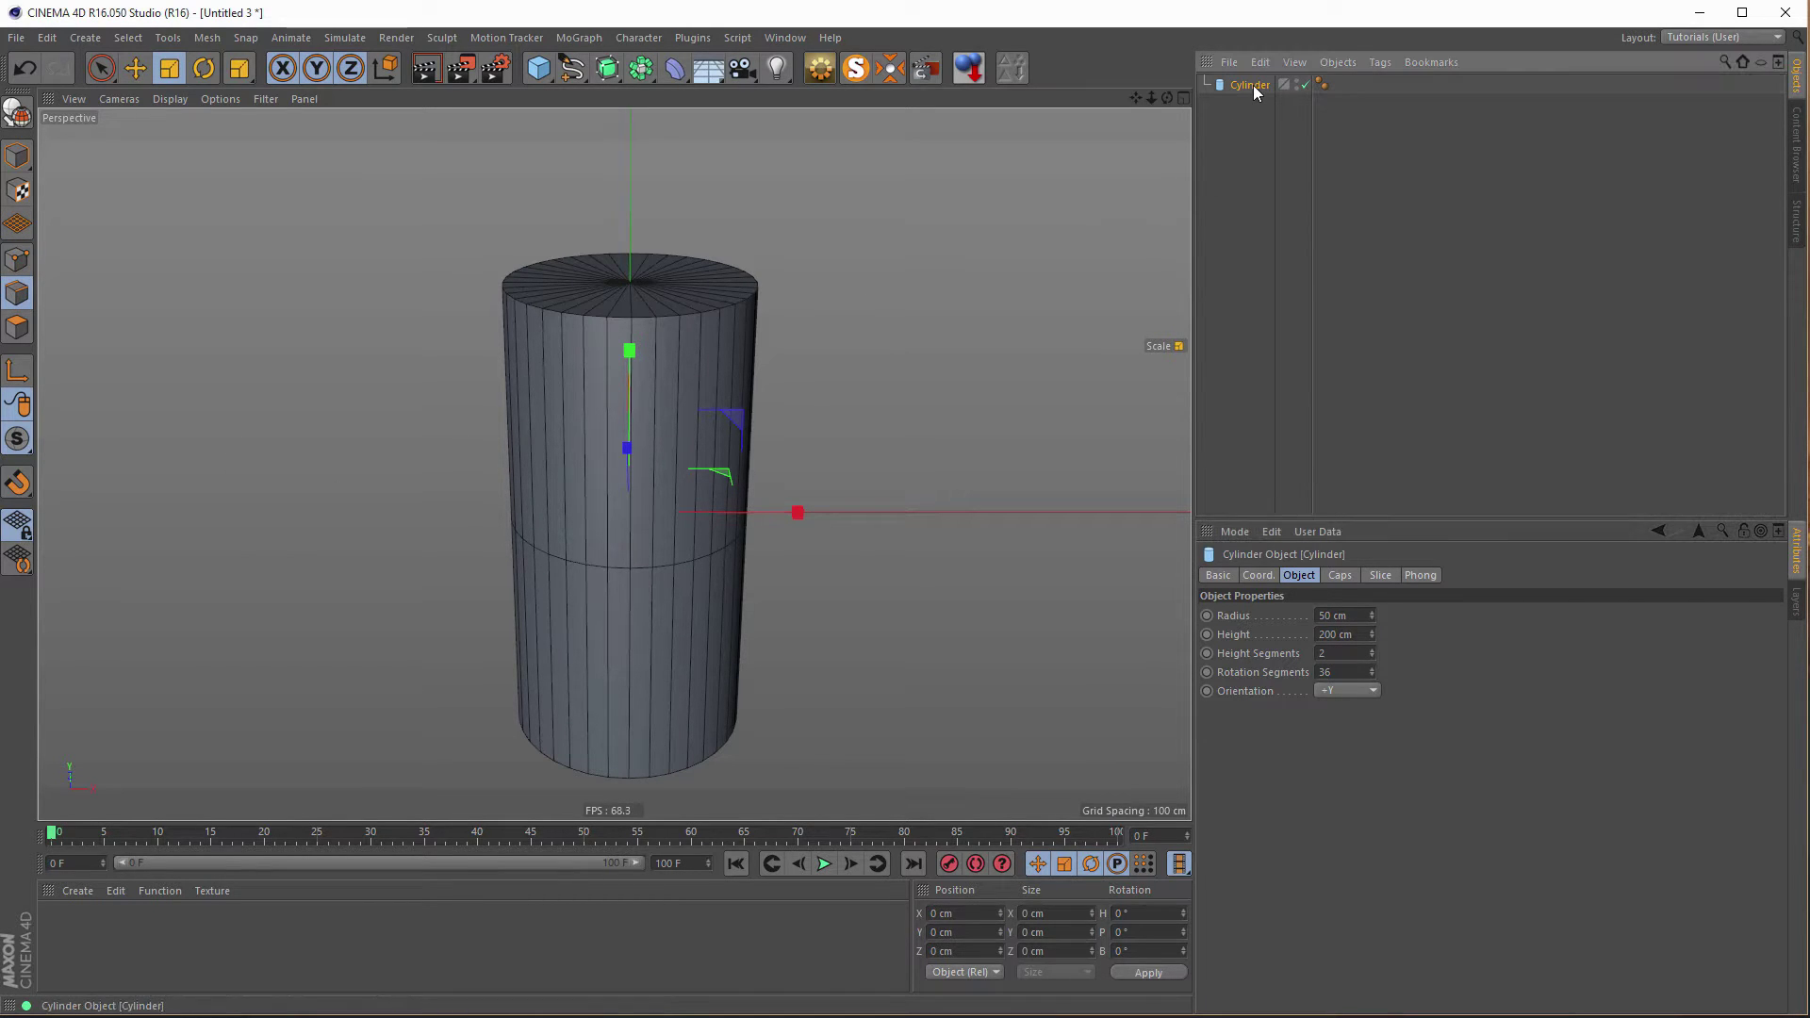
# Make the cylinder editable and move its middle edge loop up about 67 cm along Y.
pyautogui.press('c')
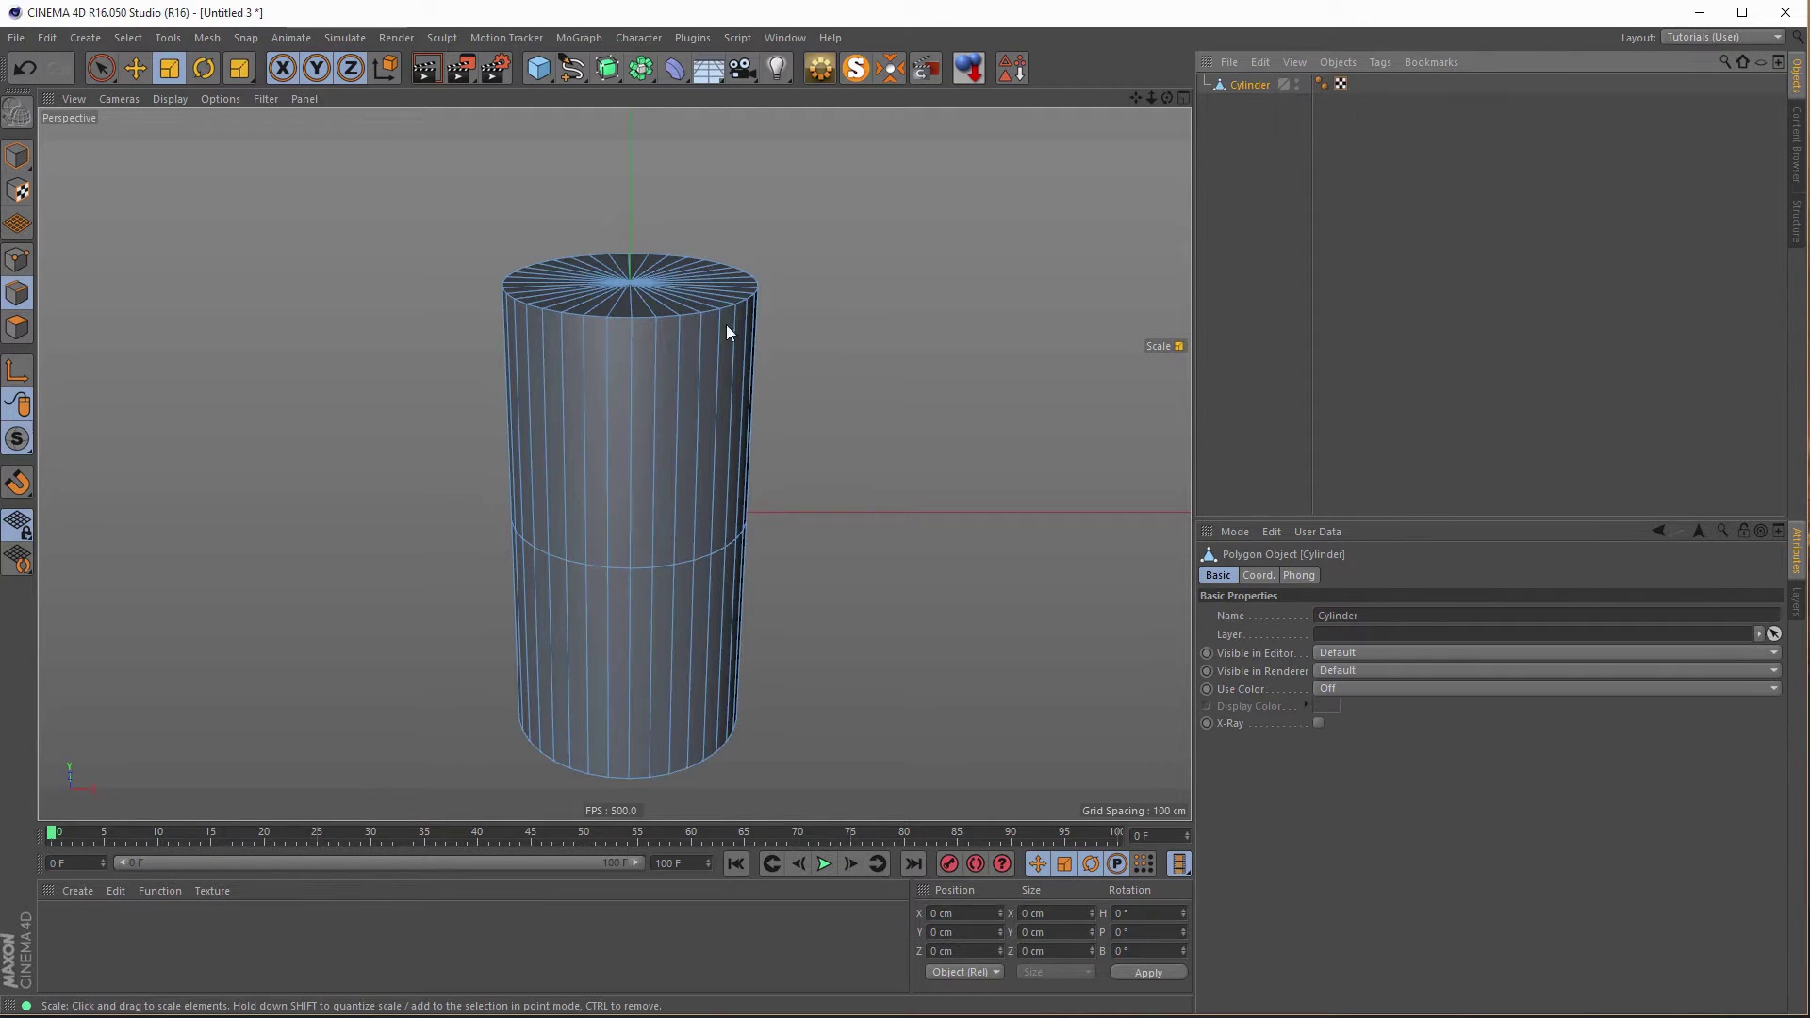
pyautogui.click(21, 298)
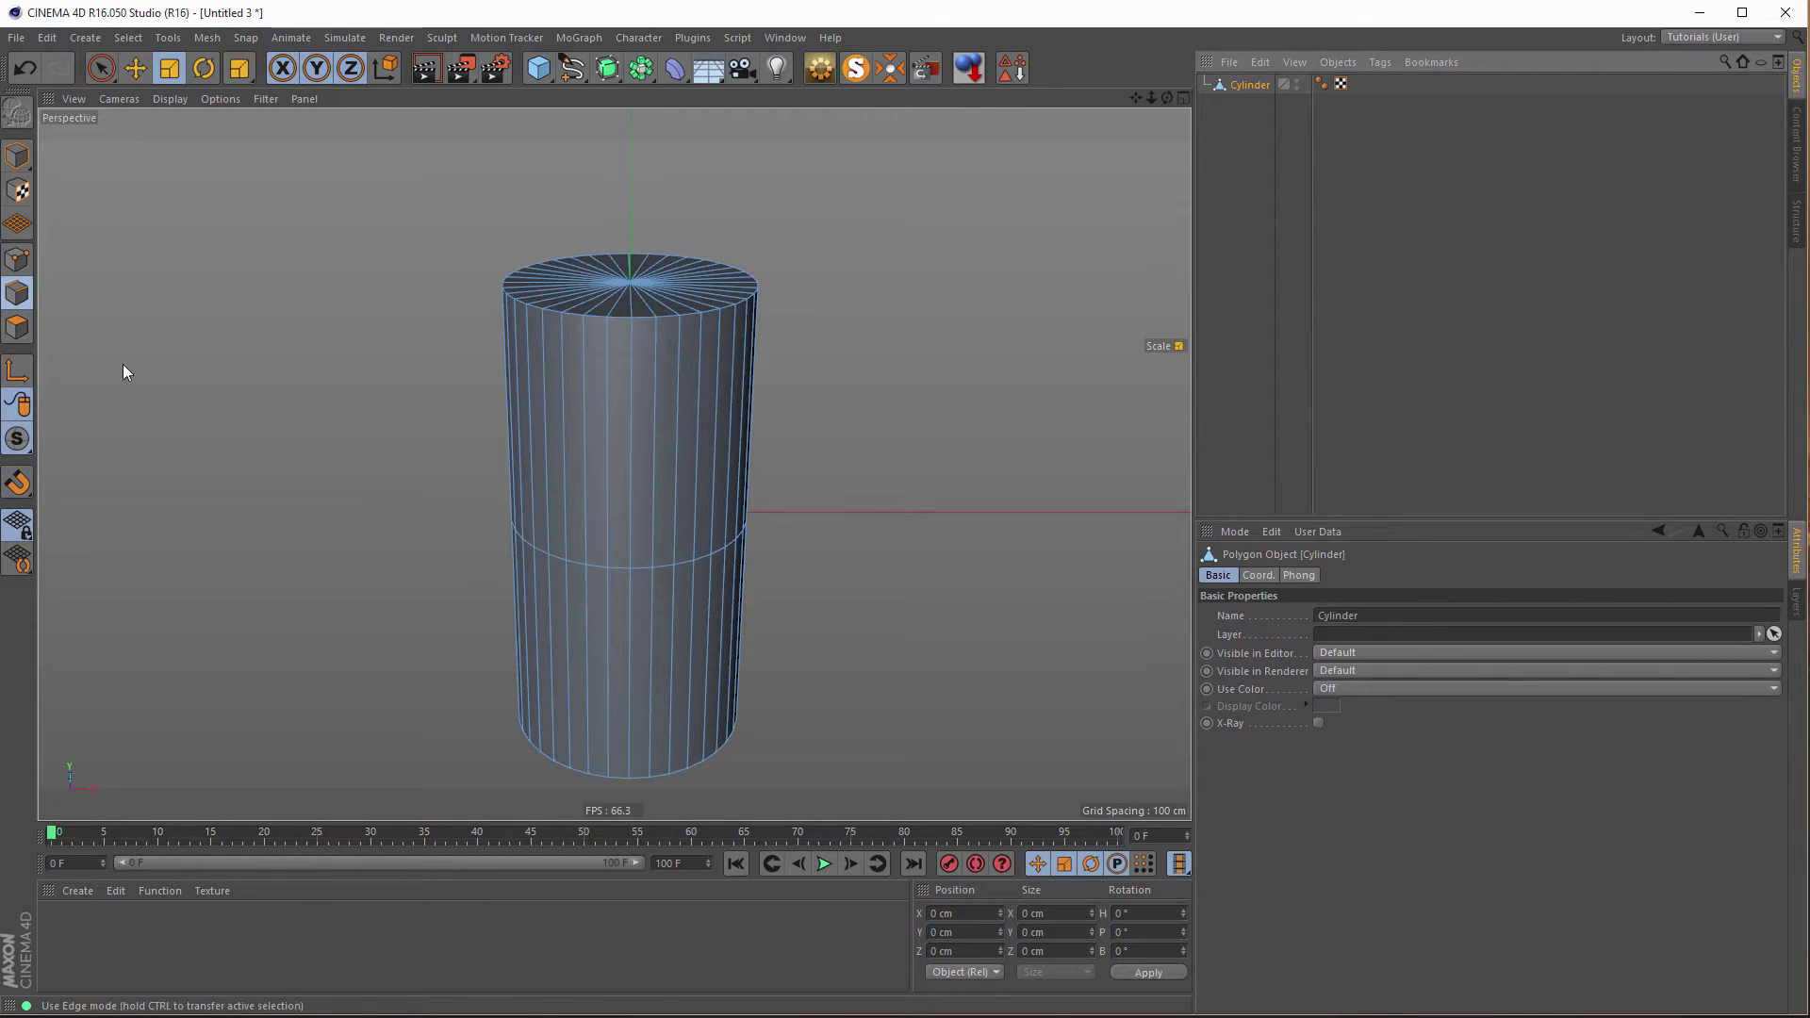
pyautogui.rightClick(458, 551)
pyautogui.click(500, 650)
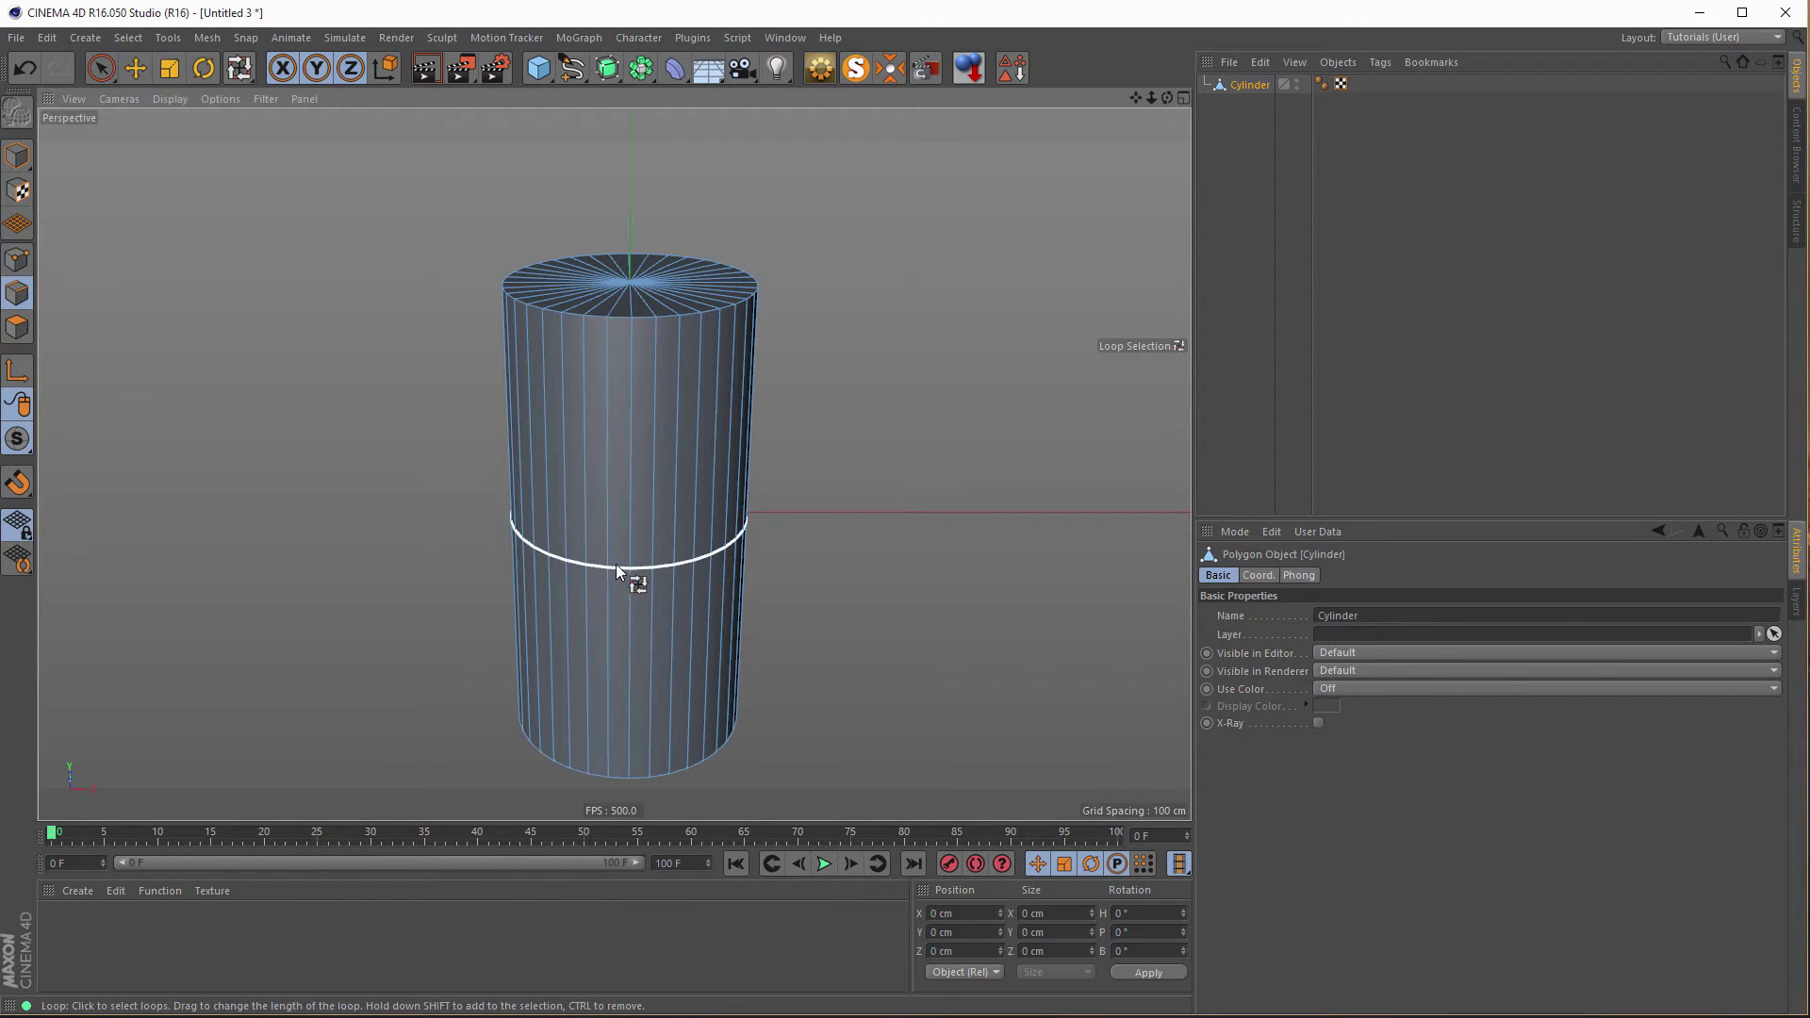
pyautogui.click(615, 568)
pyautogui.click(137, 68)
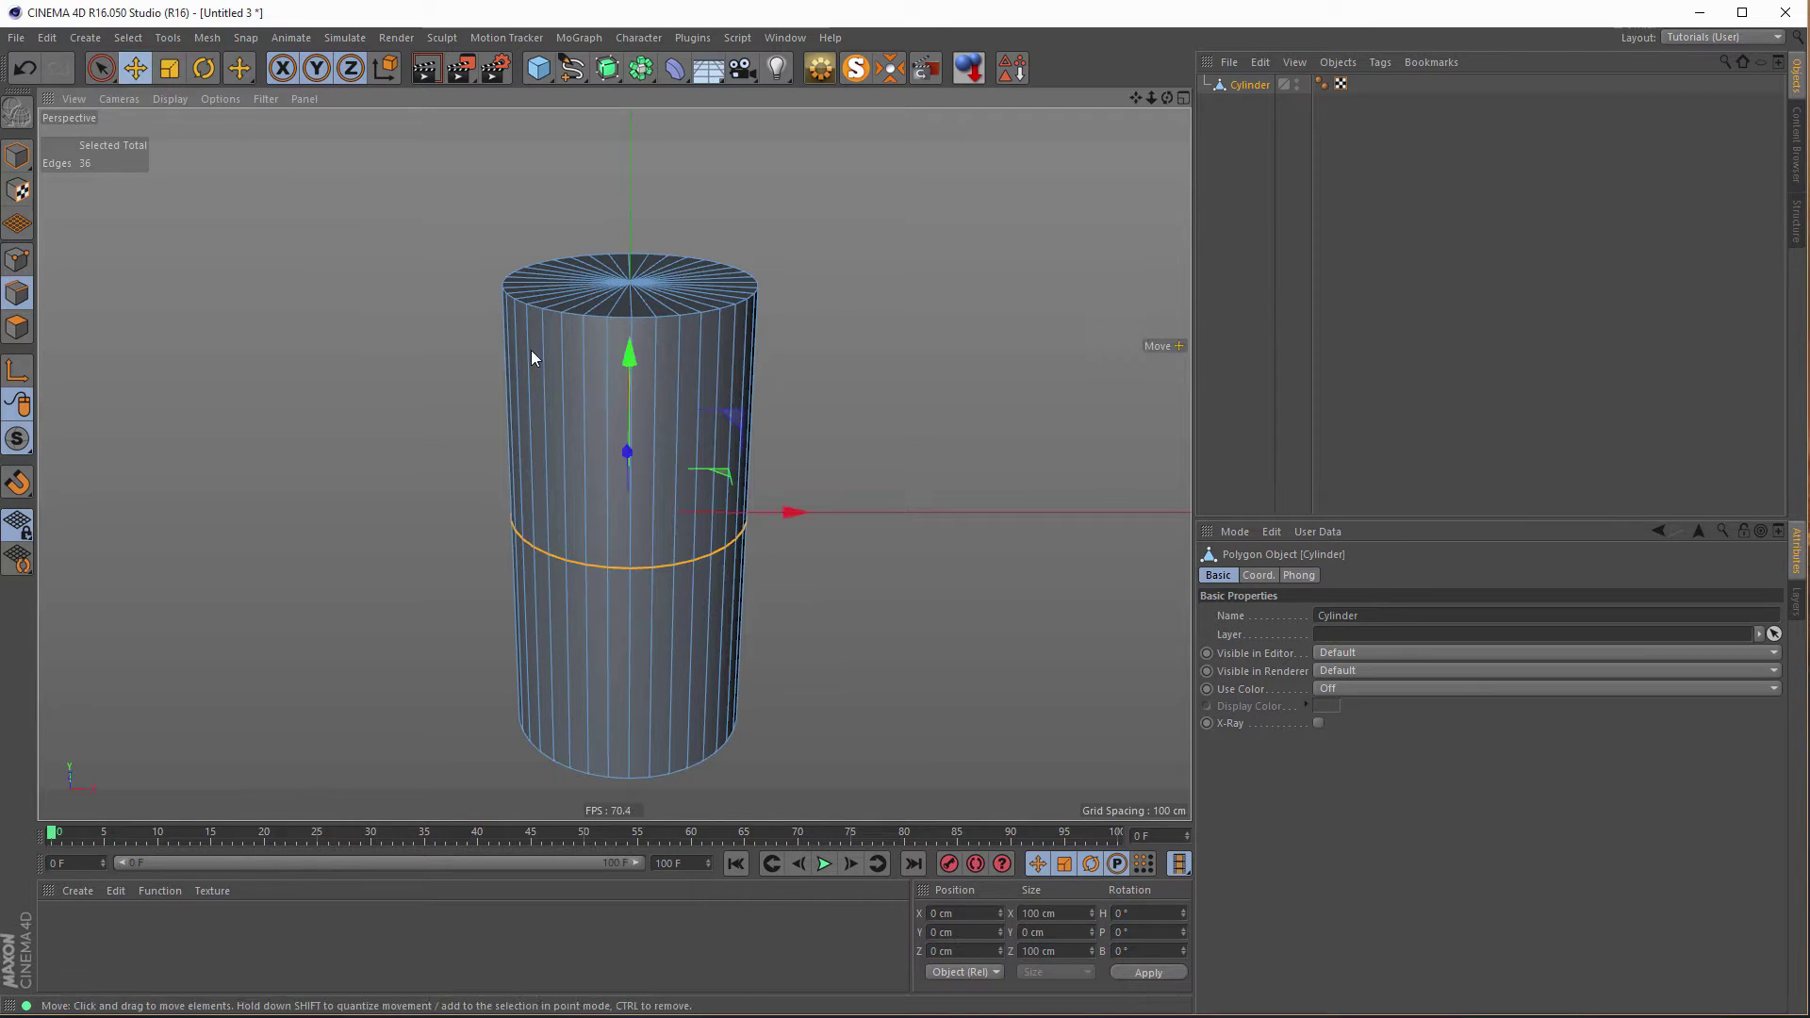
pyautogui.moveTo(636, 355); pyautogui.dragTo(645, 196)
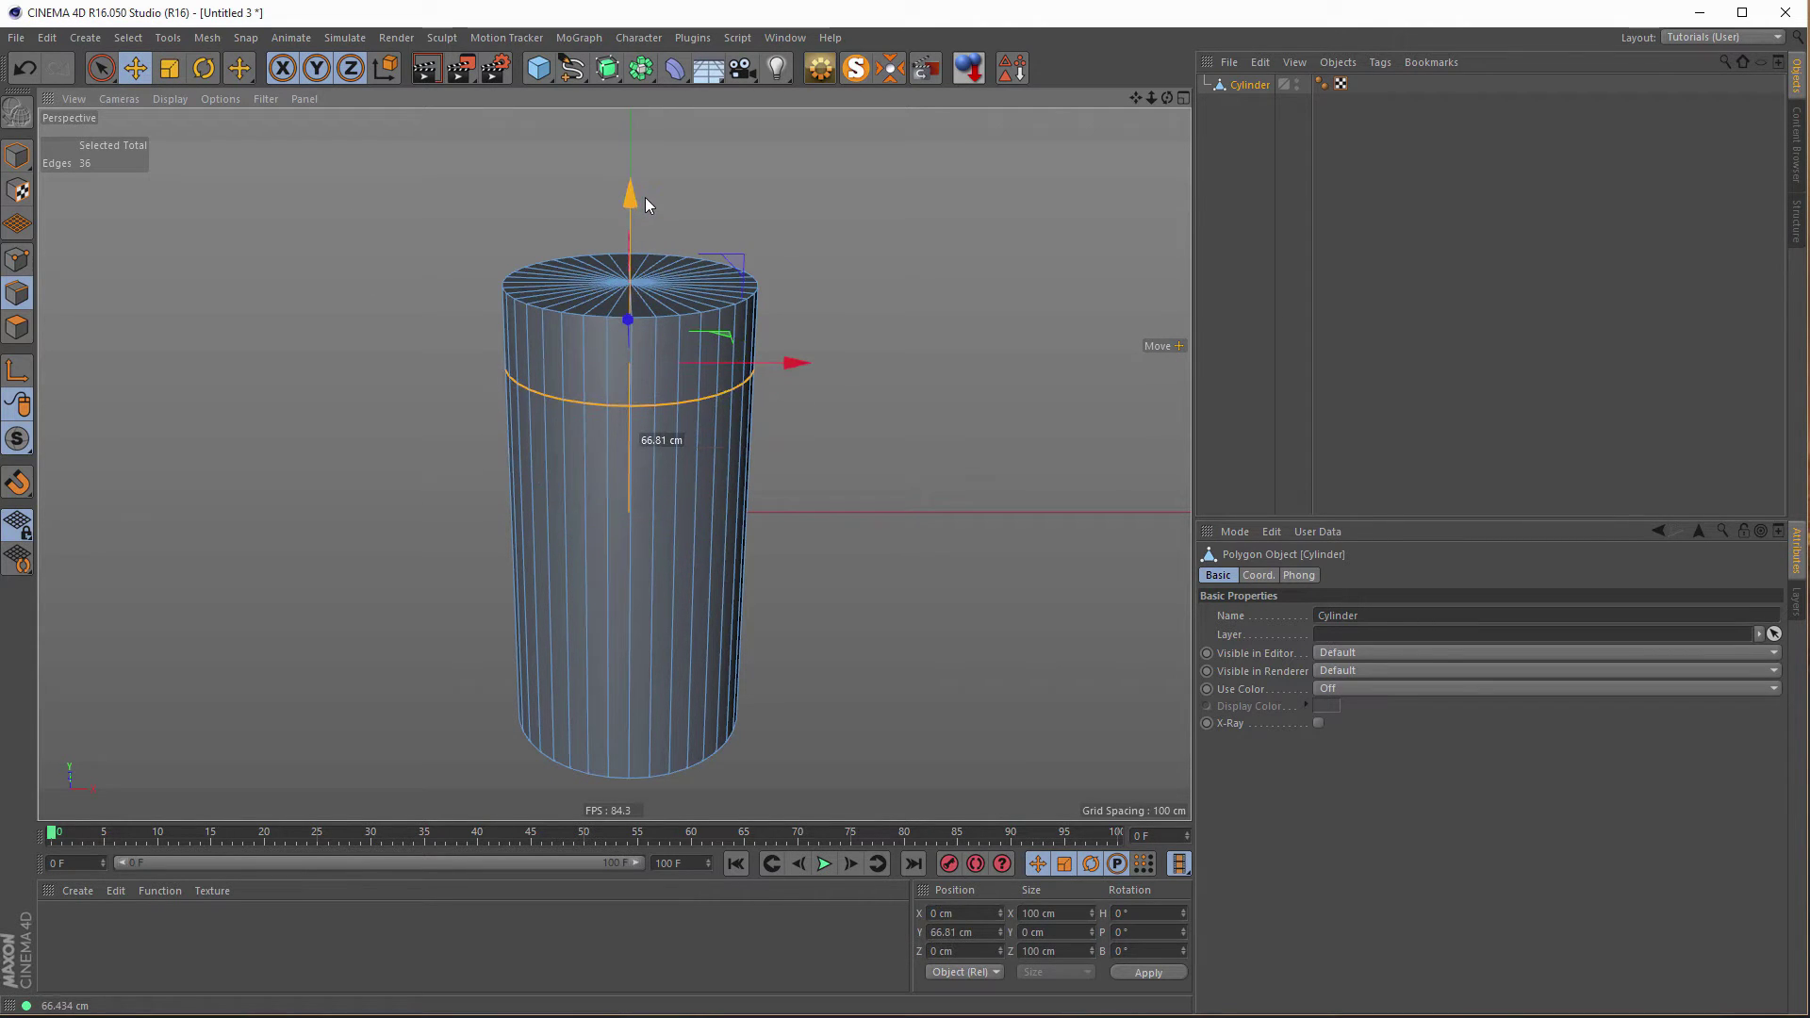
# Extrude the cylinder's upper polygon loop outward into a collar about 149 cm across.
pyautogui.click(18, 328)
pyautogui.press('u')
pyautogui.press('l')
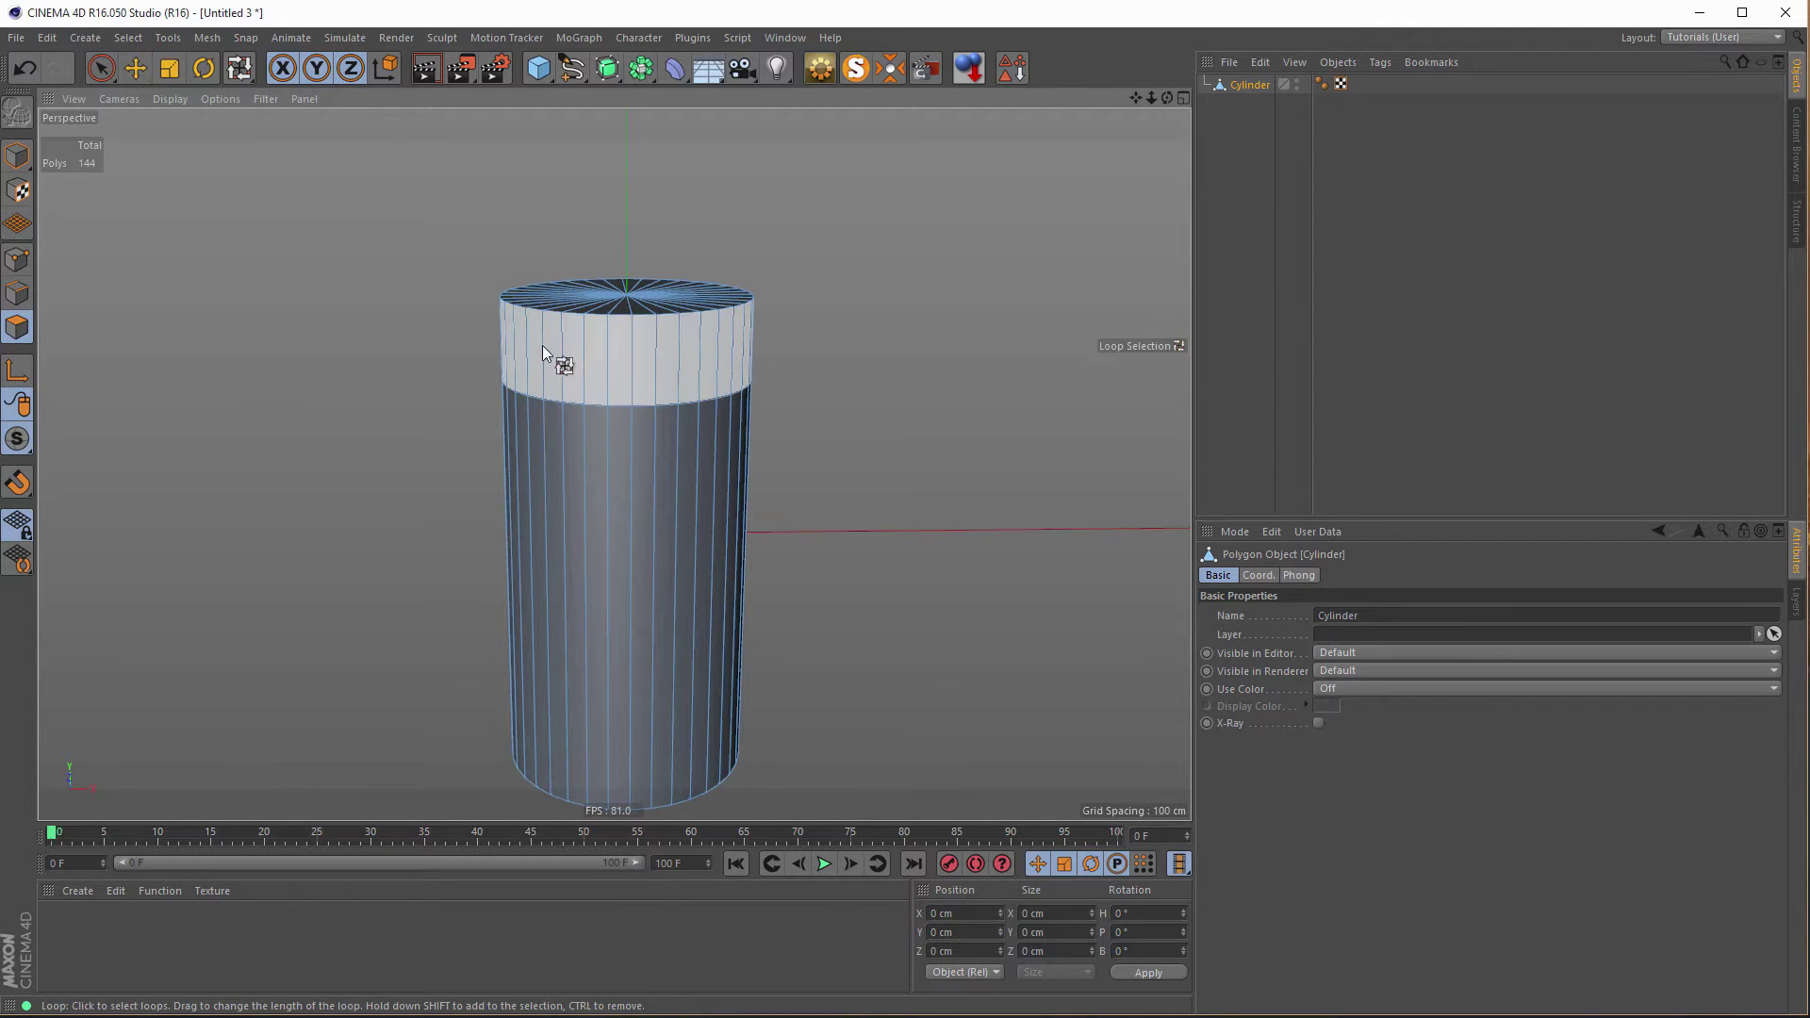
pyautogui.click(688, 388)
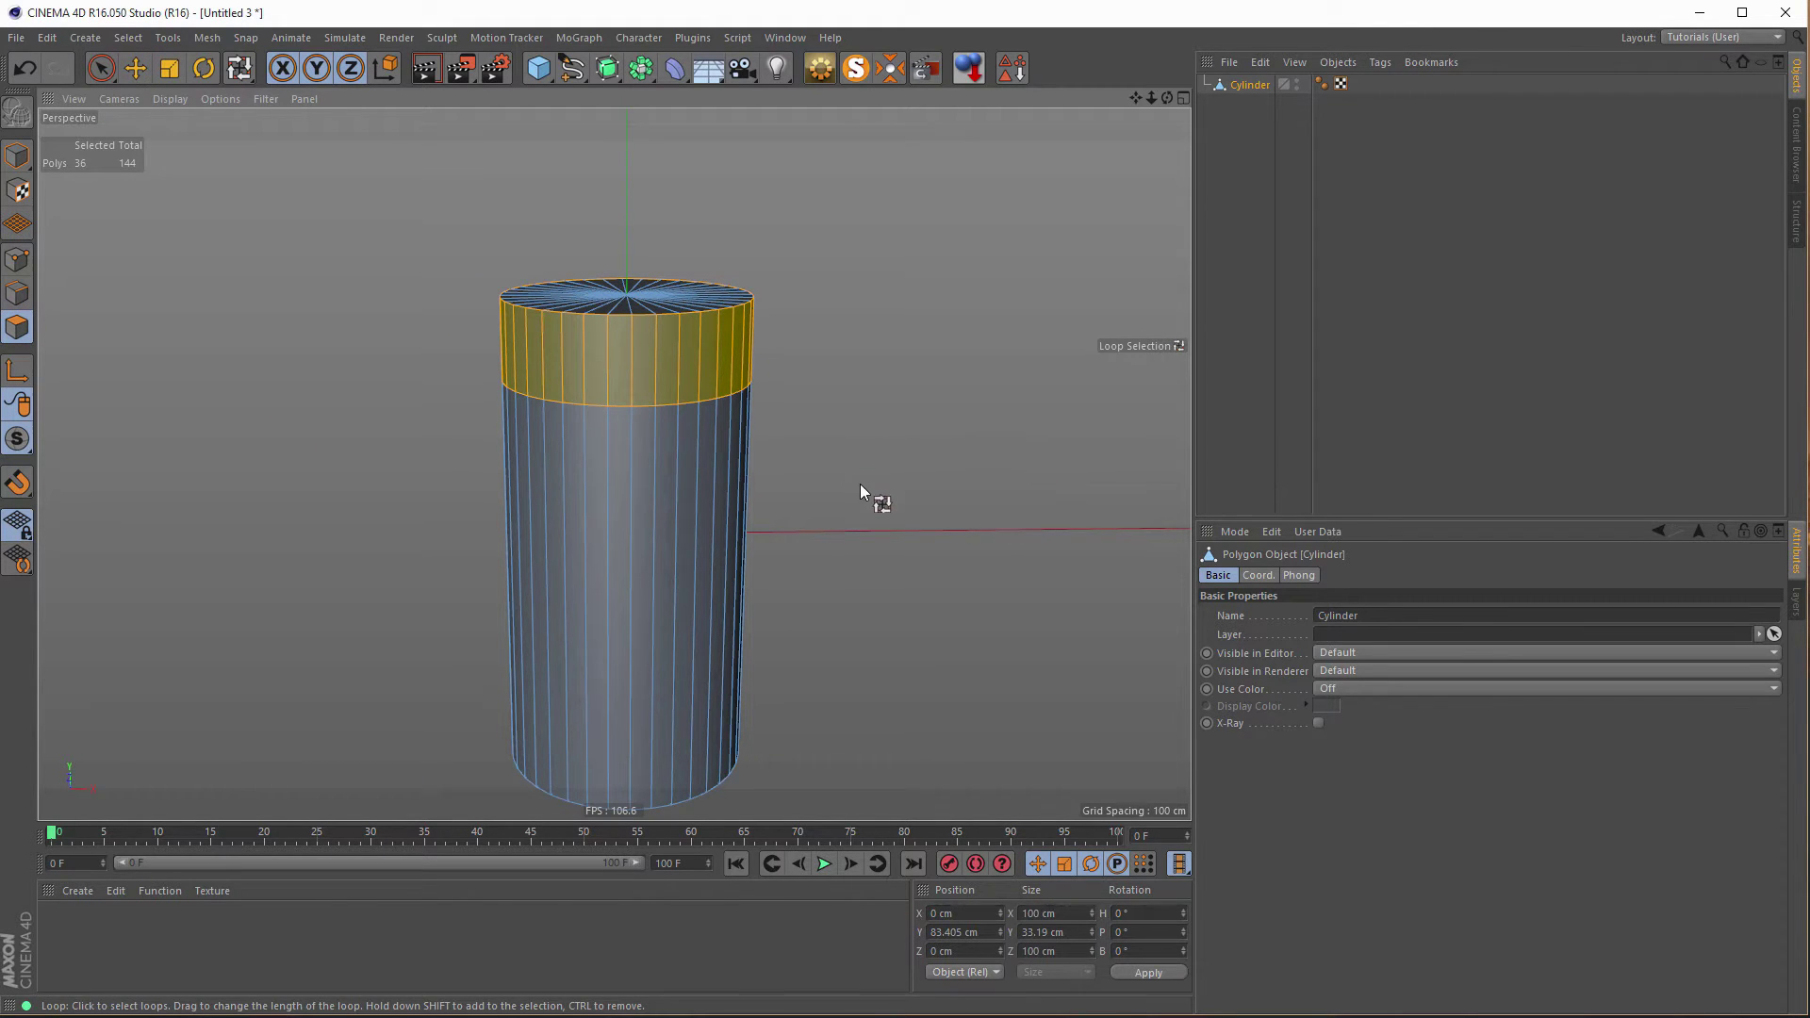
pyautogui.press('d')
pyautogui.moveTo(851, 504); pyautogui.dragTo(929, 503)
pyautogui.keyDown('alt'); pyautogui.moveTo(732, 408); pyautogui.dragTo(202, 386); pyautogui.keyUp('alt')
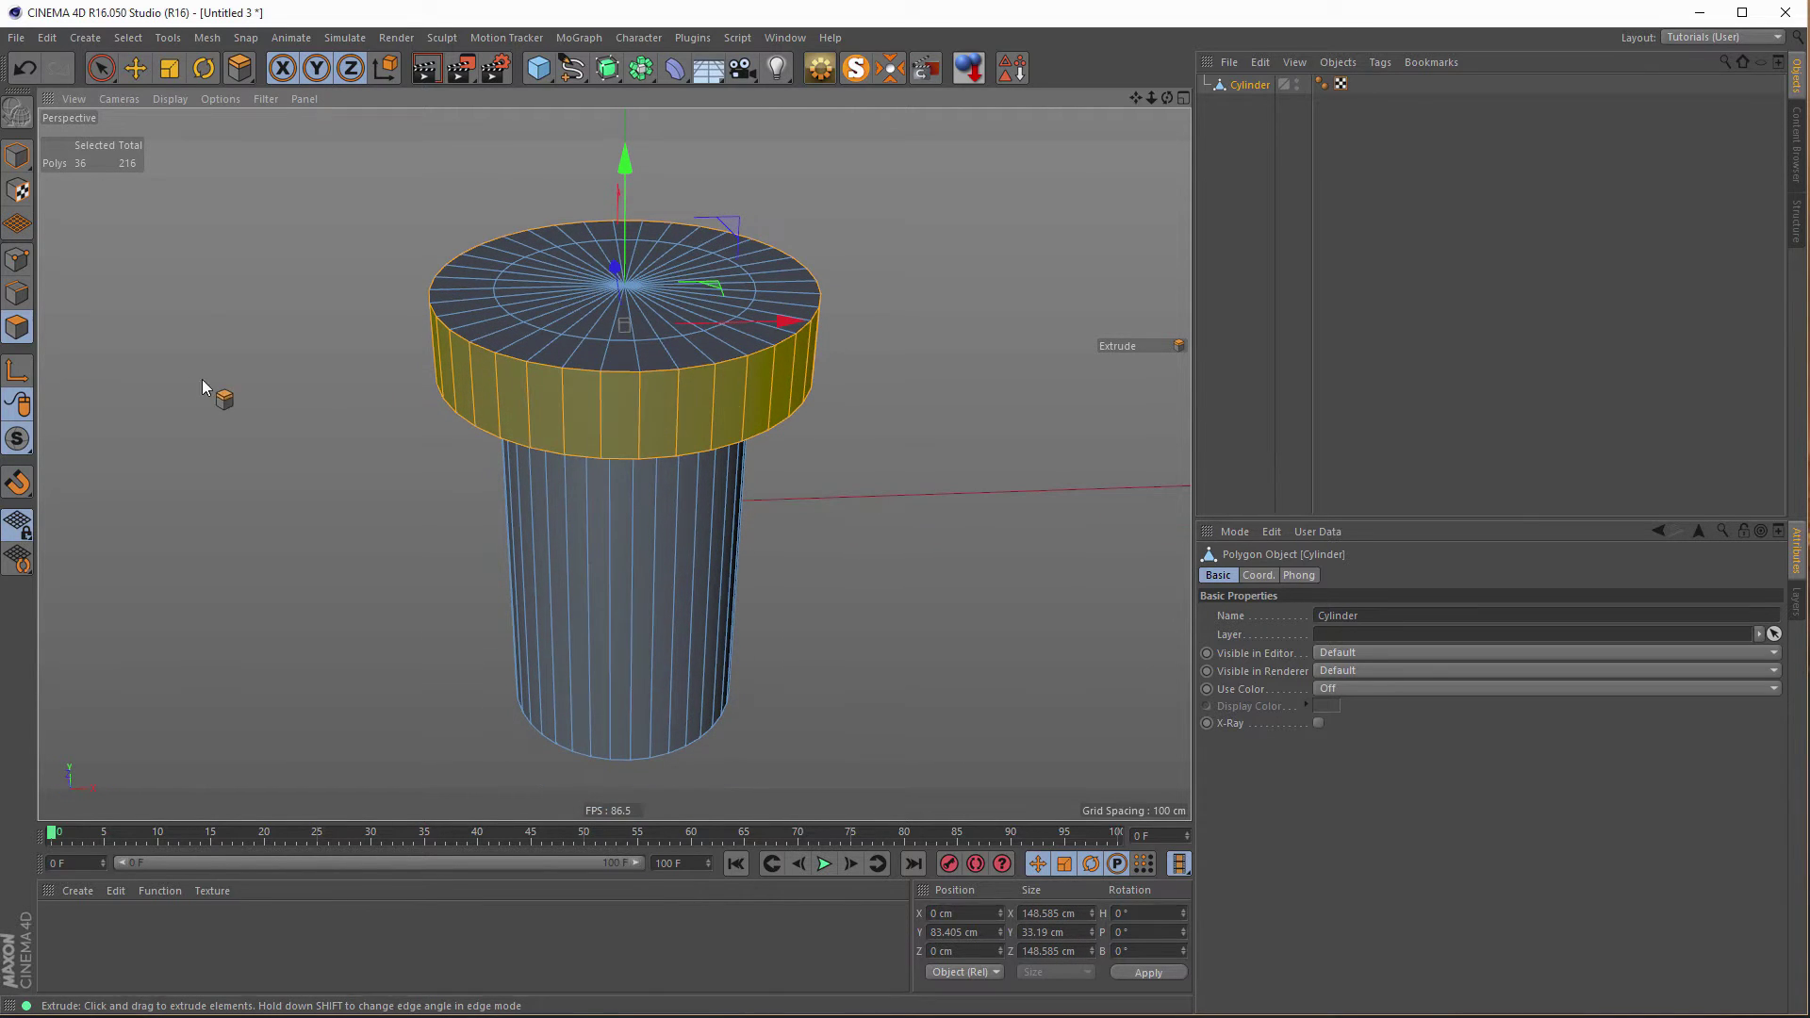
# Extrude the inner circle of polygons on the cylinder's top cap upward about 38 cm.
pyautogui.click(101, 67)
pyautogui.hotkey('ctrl', 'shift', 'a')
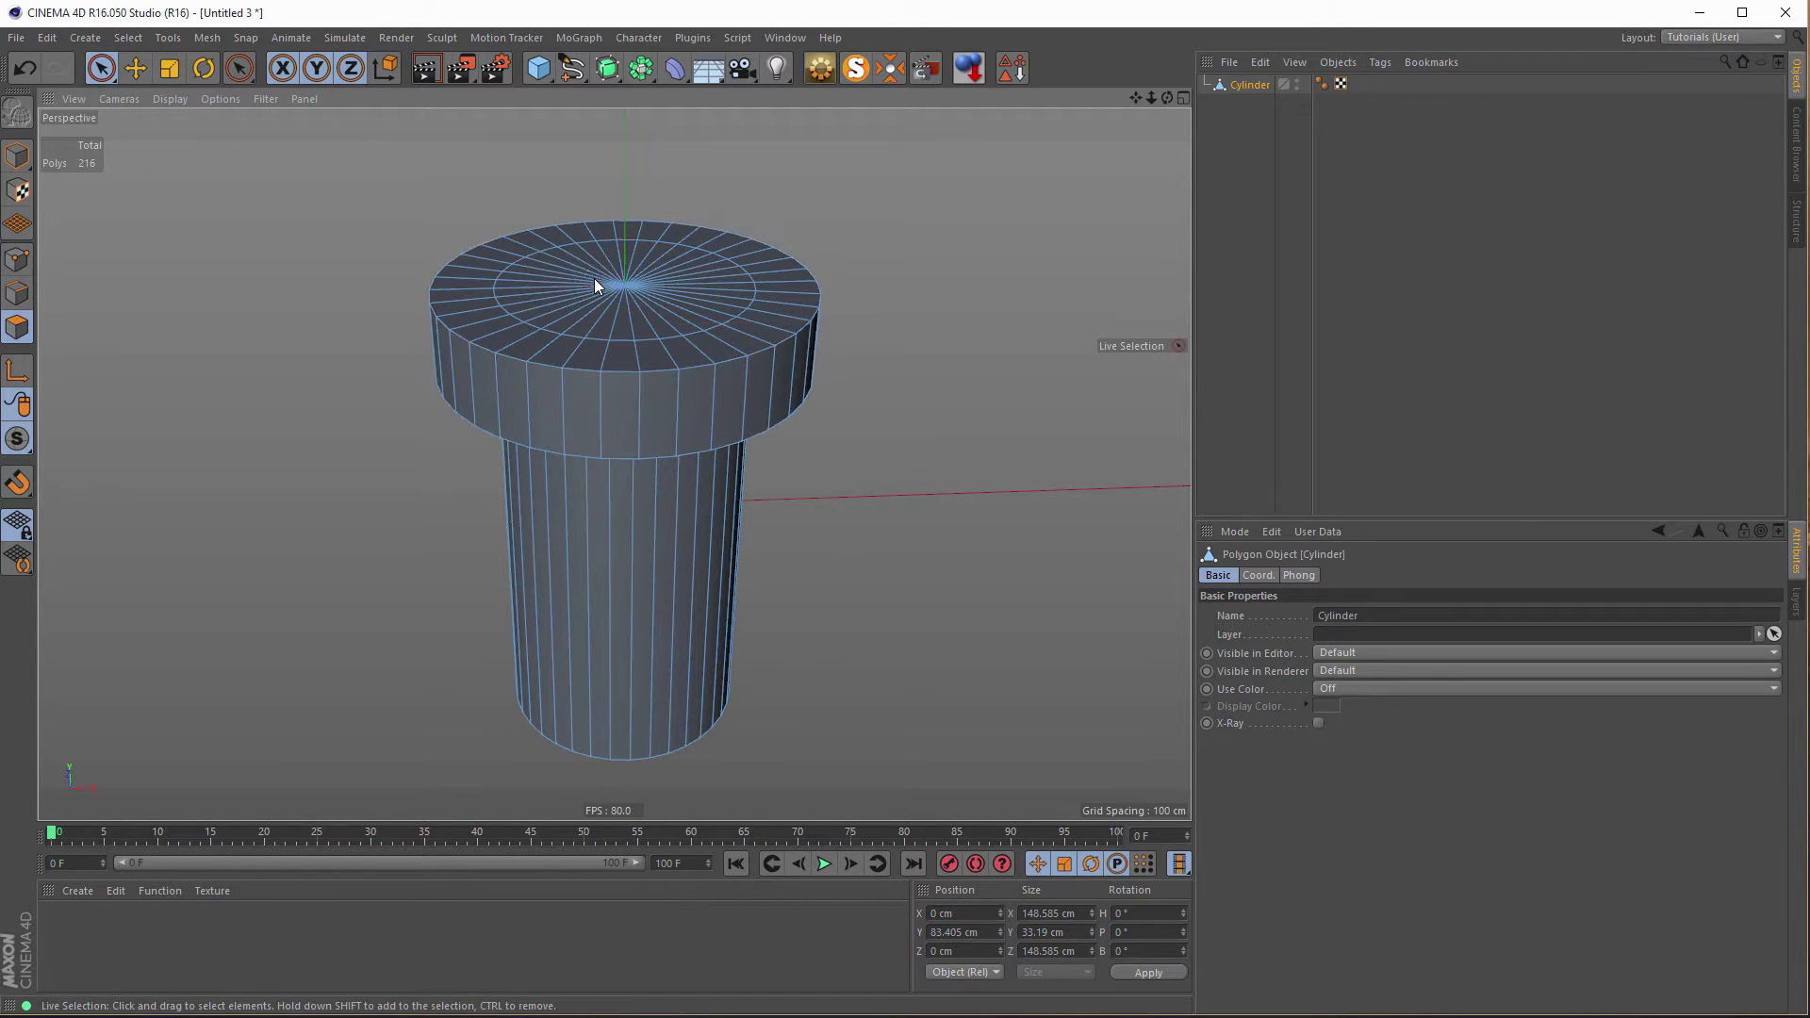
pyautogui.moveTo(595, 285); pyautogui.dragTo(618, 283)
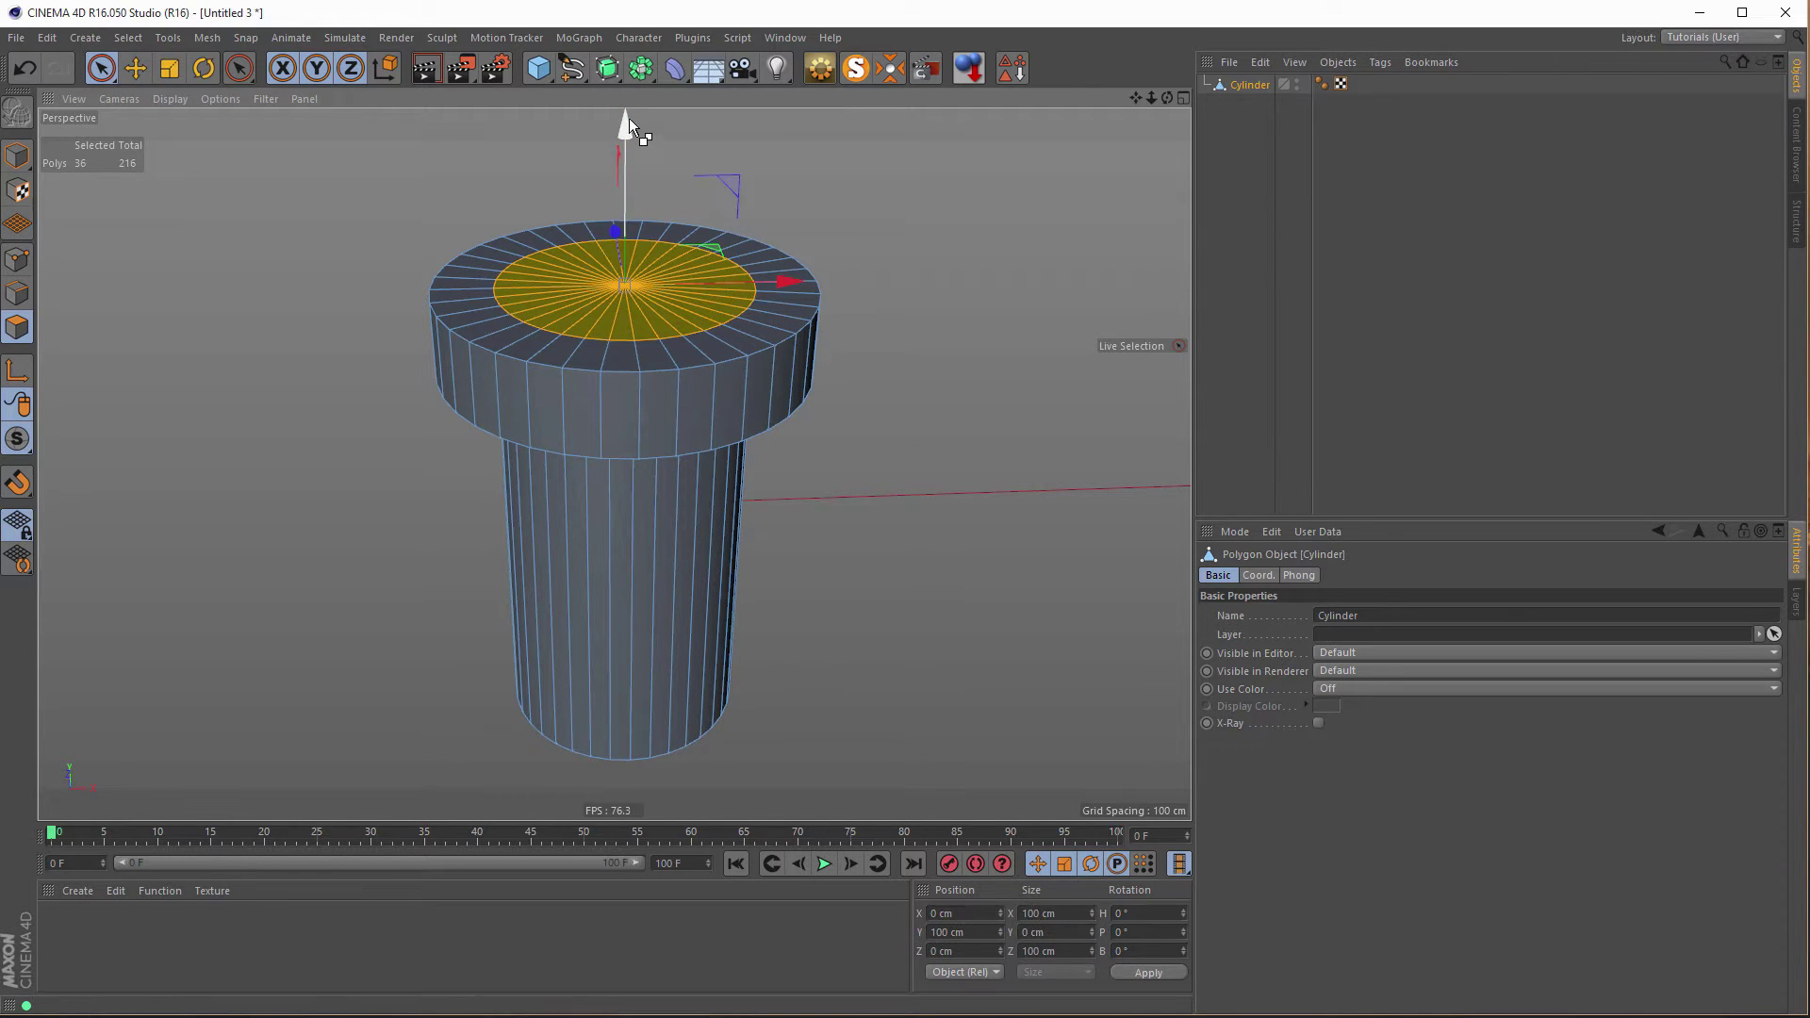
pyautogui.keyDown('ctrl'); pyautogui.moveTo(629, 126); pyautogui.dragTo(631, 81); pyautogui.keyUp('ctrl')
pyautogui.keyDown('alt'); pyautogui.moveTo(650, 311); pyautogui.dragTo(657, 360); pyautogui.keyUp('alt')
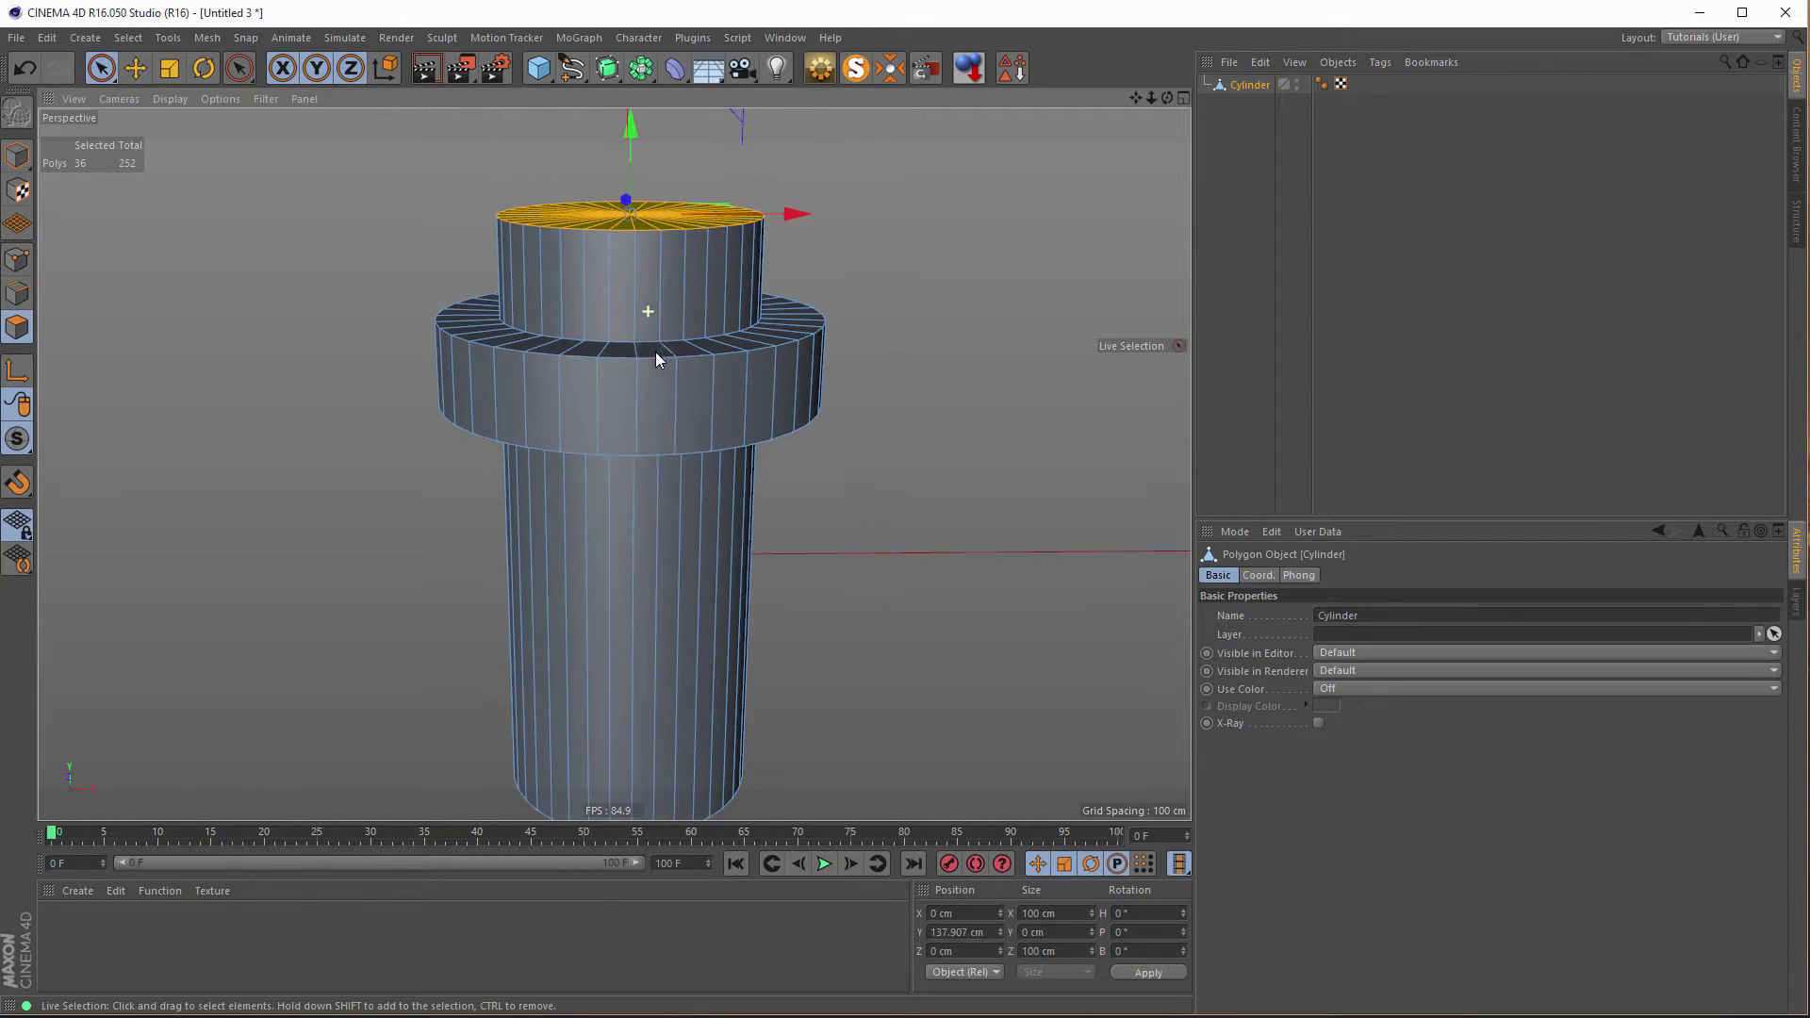
# Optimize the whole mesh in point mode to merge its duplicate points.
pyautogui.click(17, 259)
pyautogui.rightClick(208, 318)
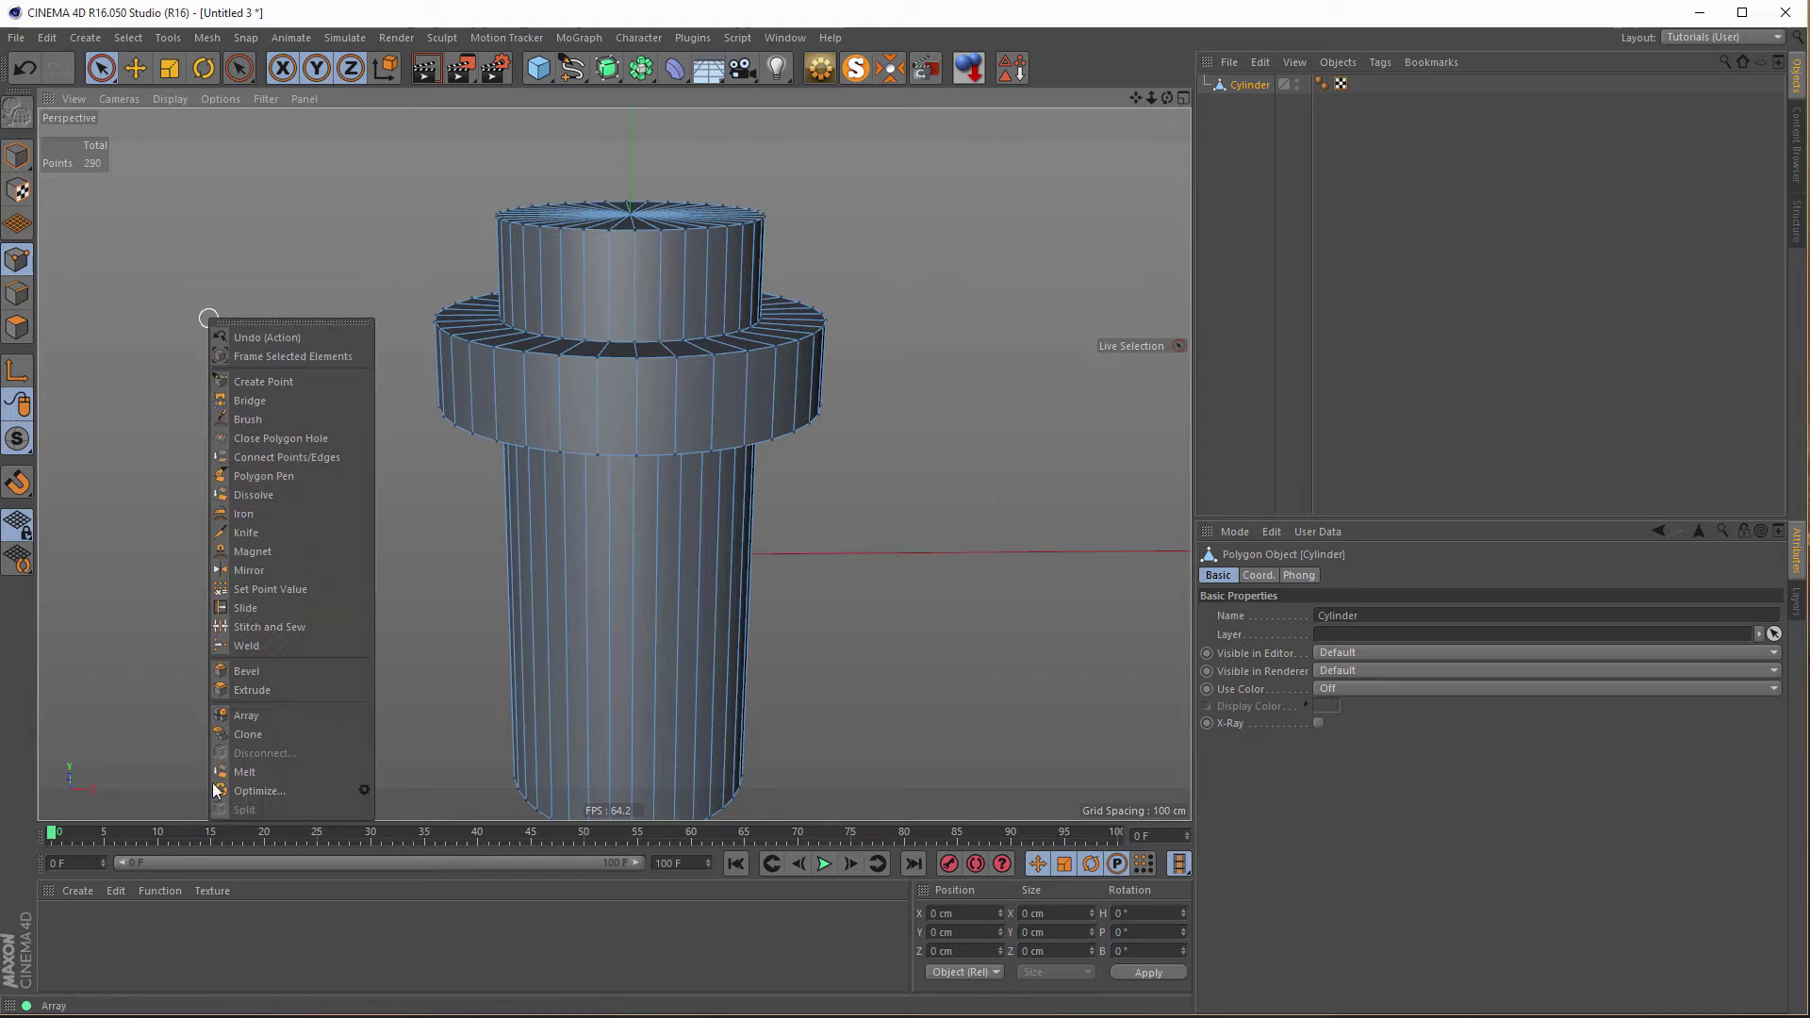
pyautogui.click(247, 790)
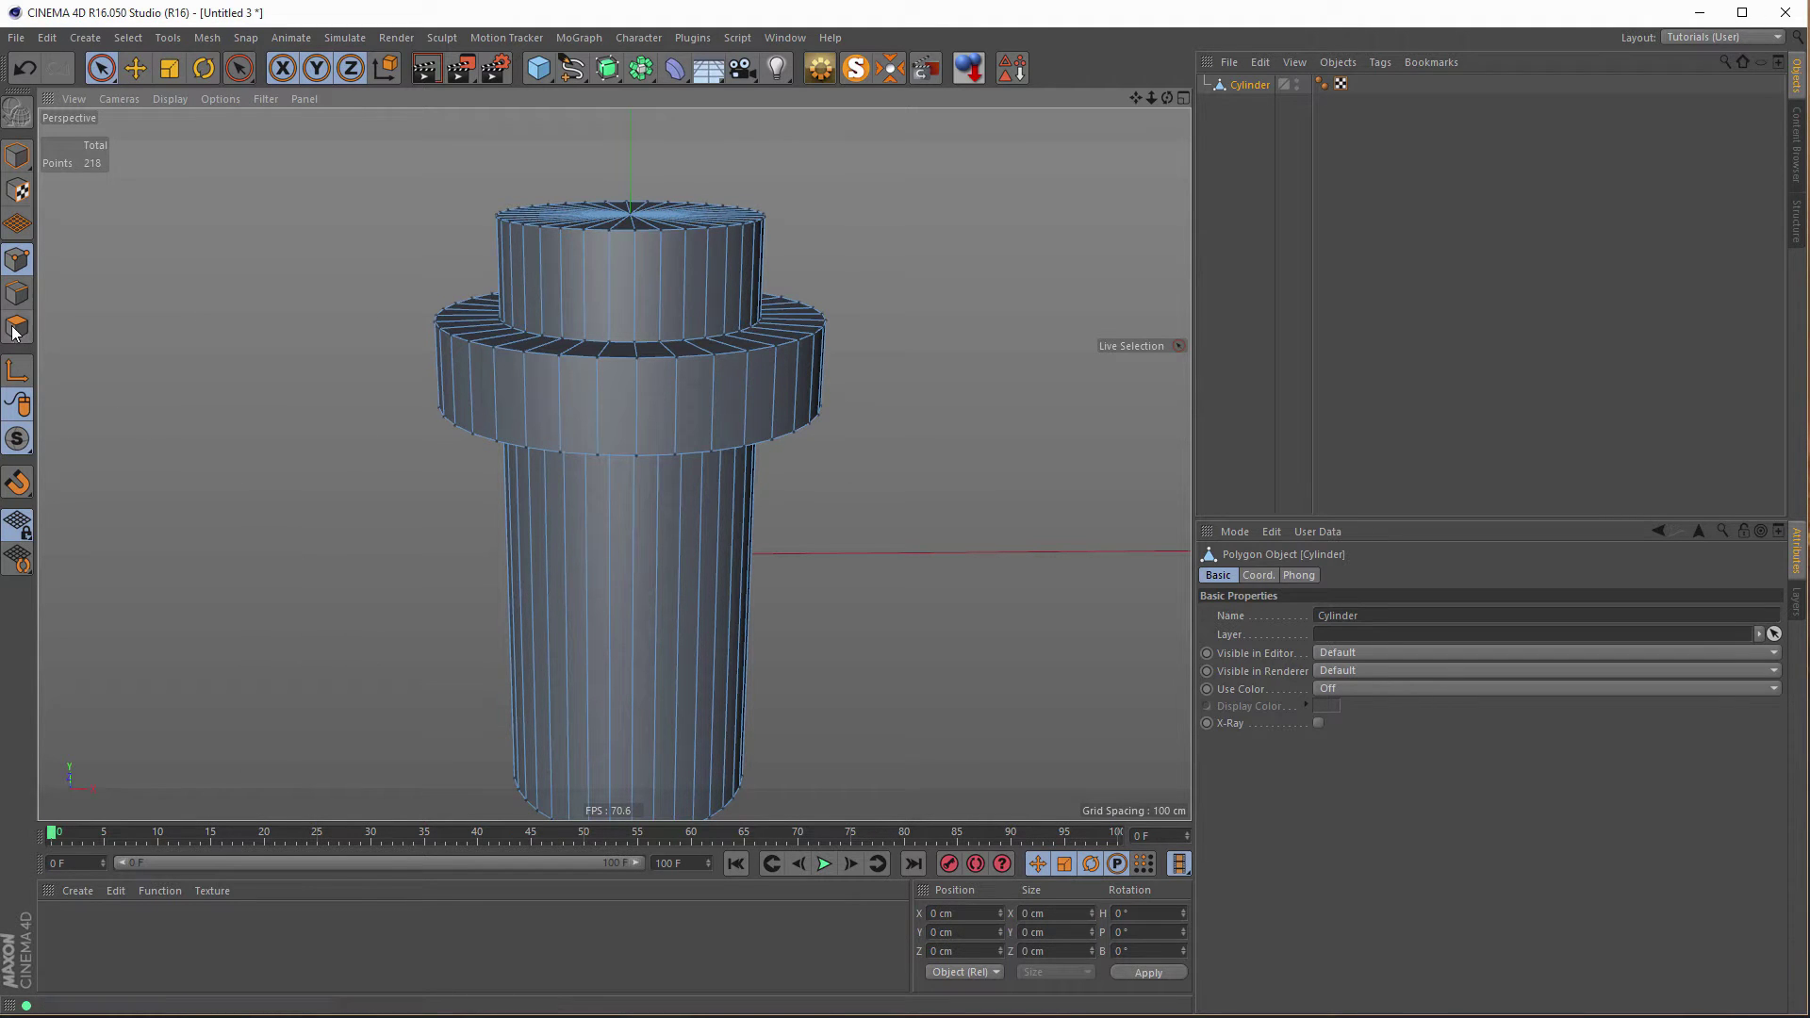
# Add the collar's upper outer edge loop to the selected lower edge loops and start the Bevel tool.
pyautogui.click(17, 293)
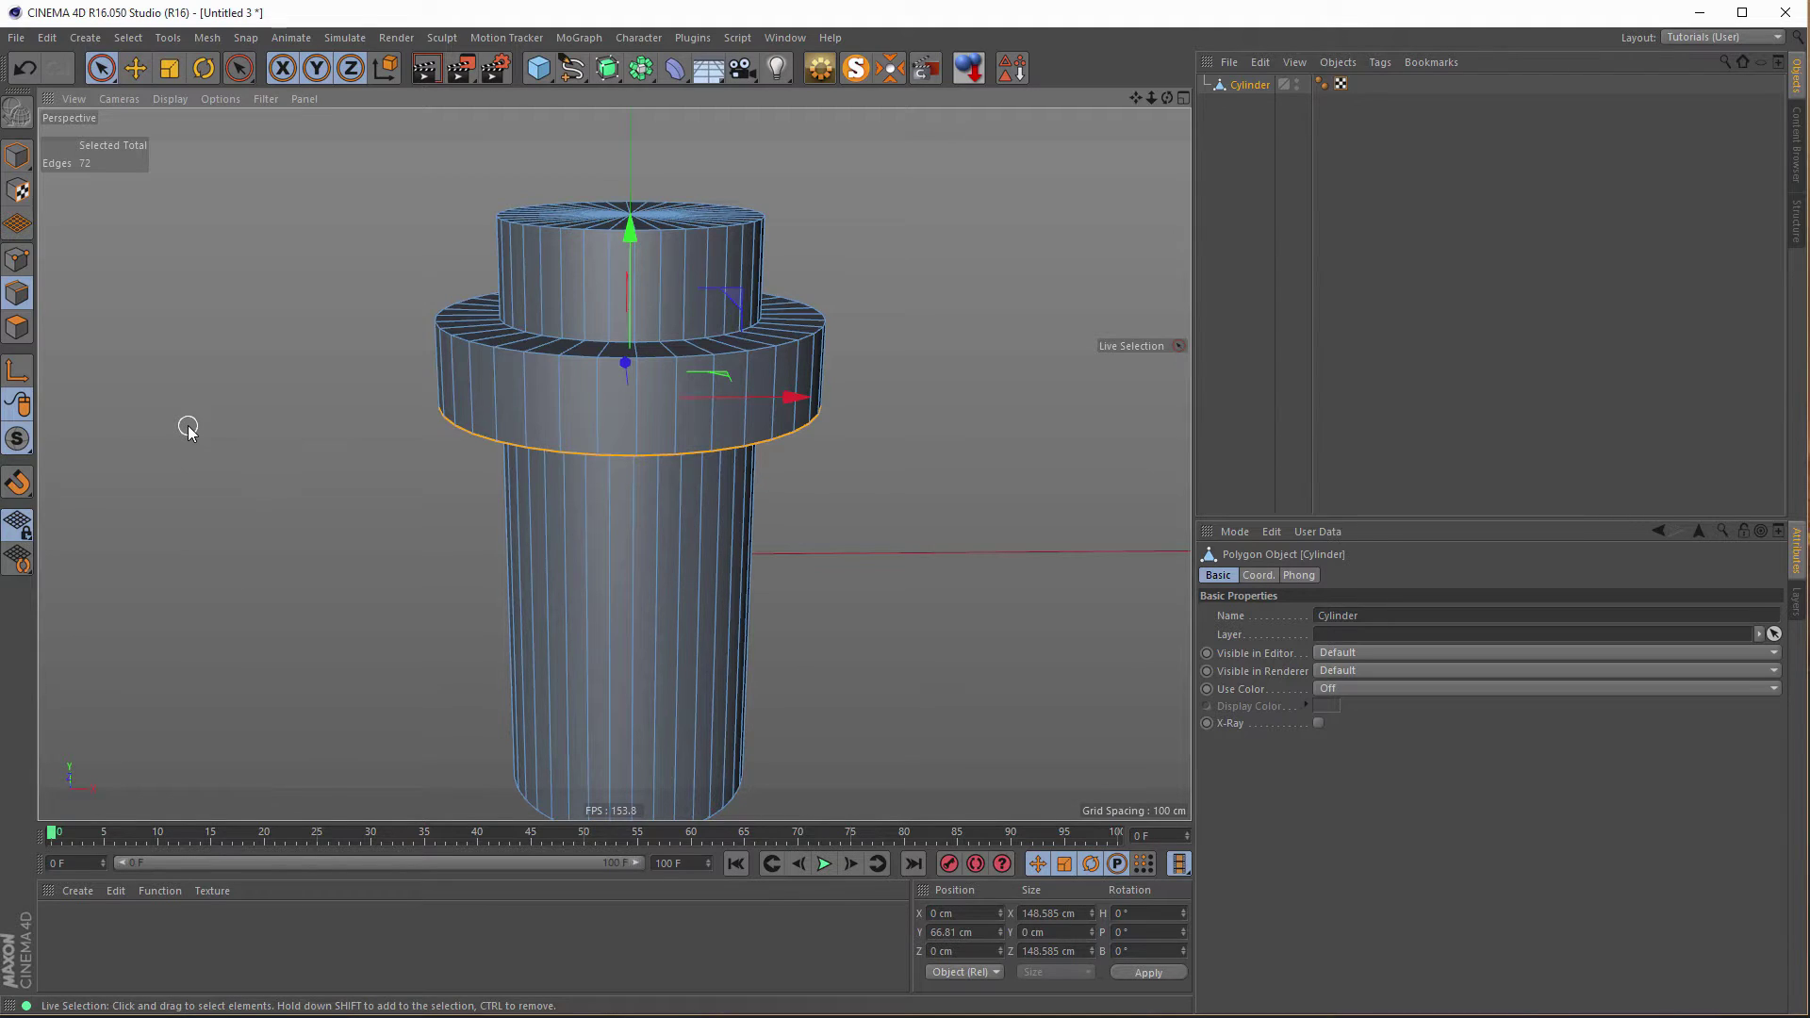
pyautogui.press('u')
pyautogui.press('l')
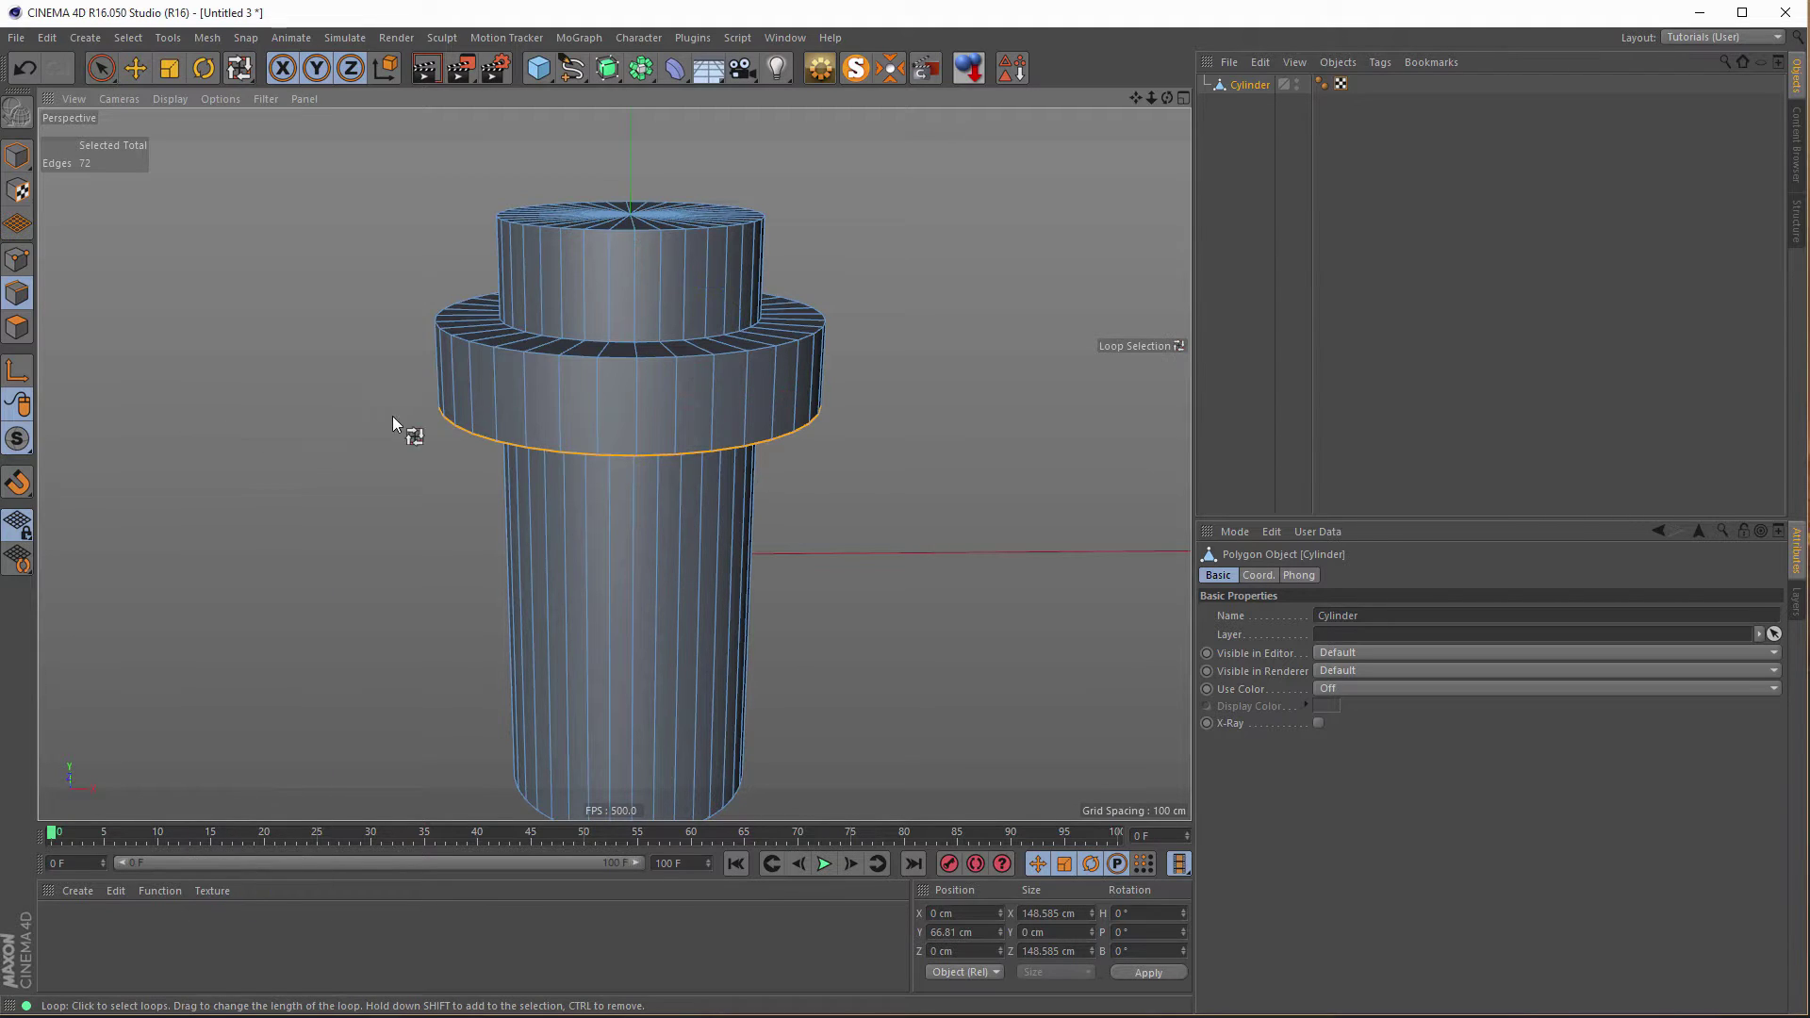
pyautogui.keyDown('shift'); pyautogui.click(585, 358); pyautogui.keyUp('shift')
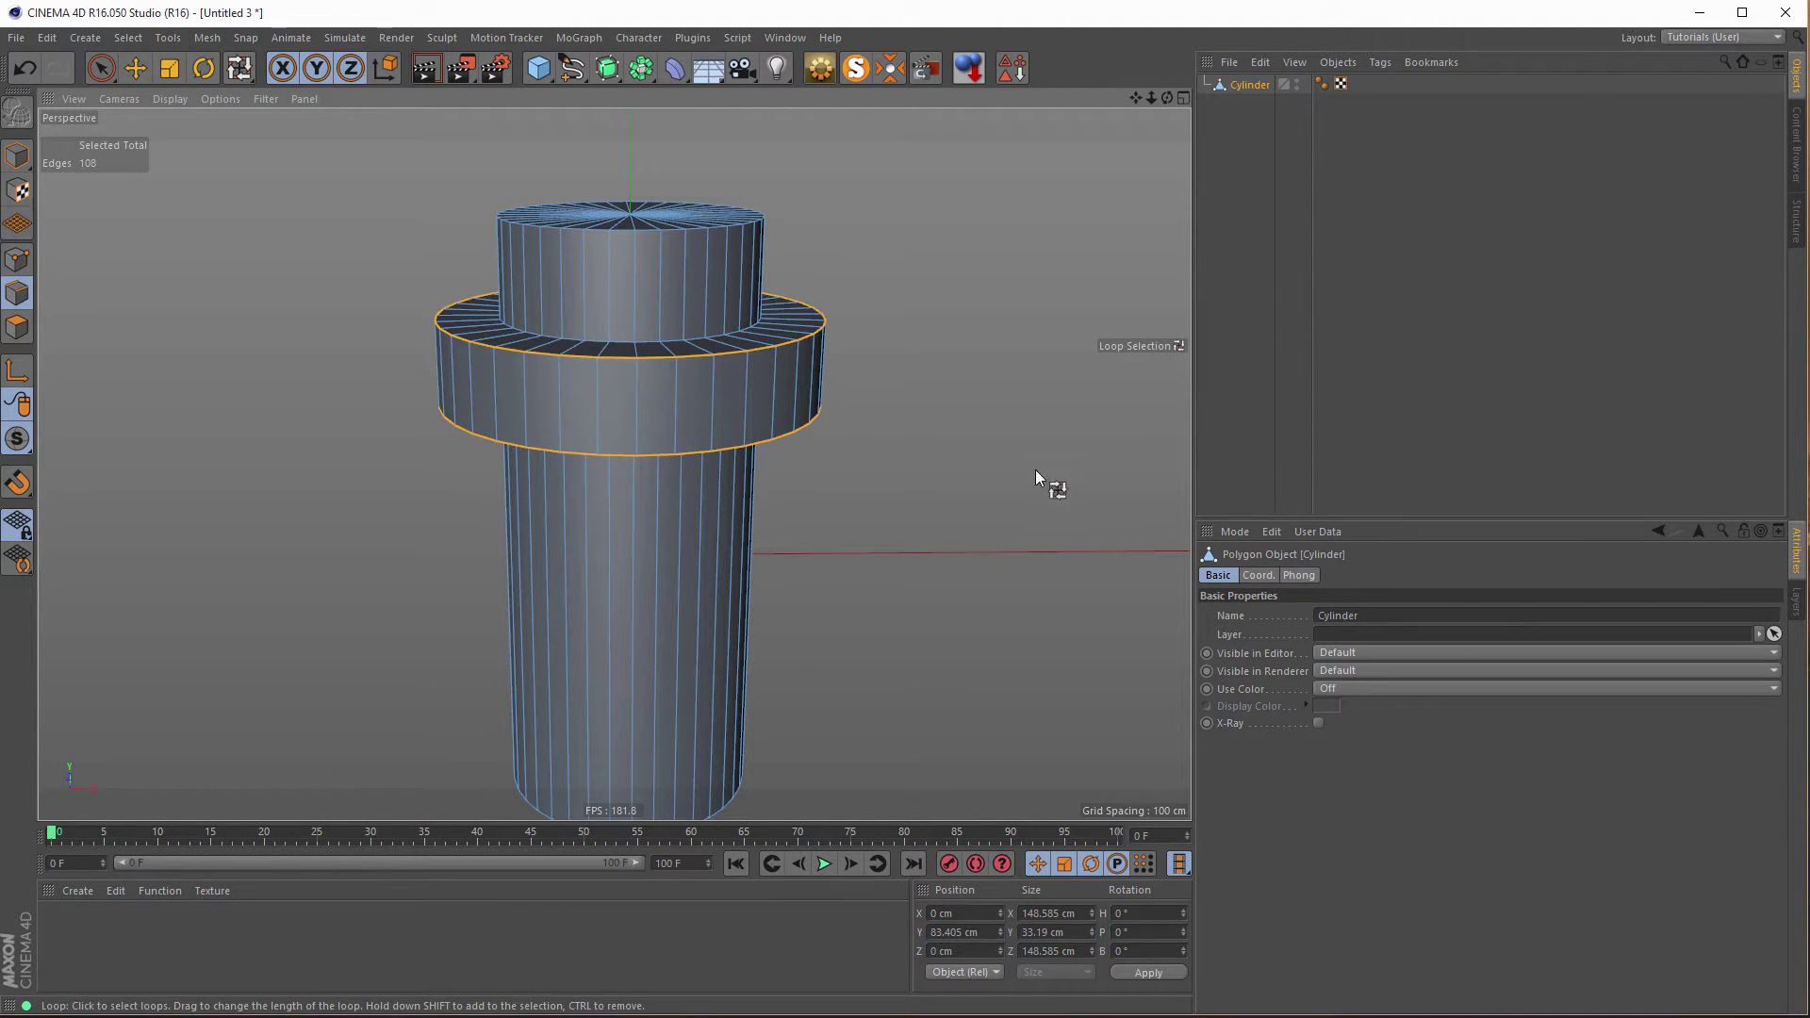
pyautogui.press('m')
pyautogui.press('s')
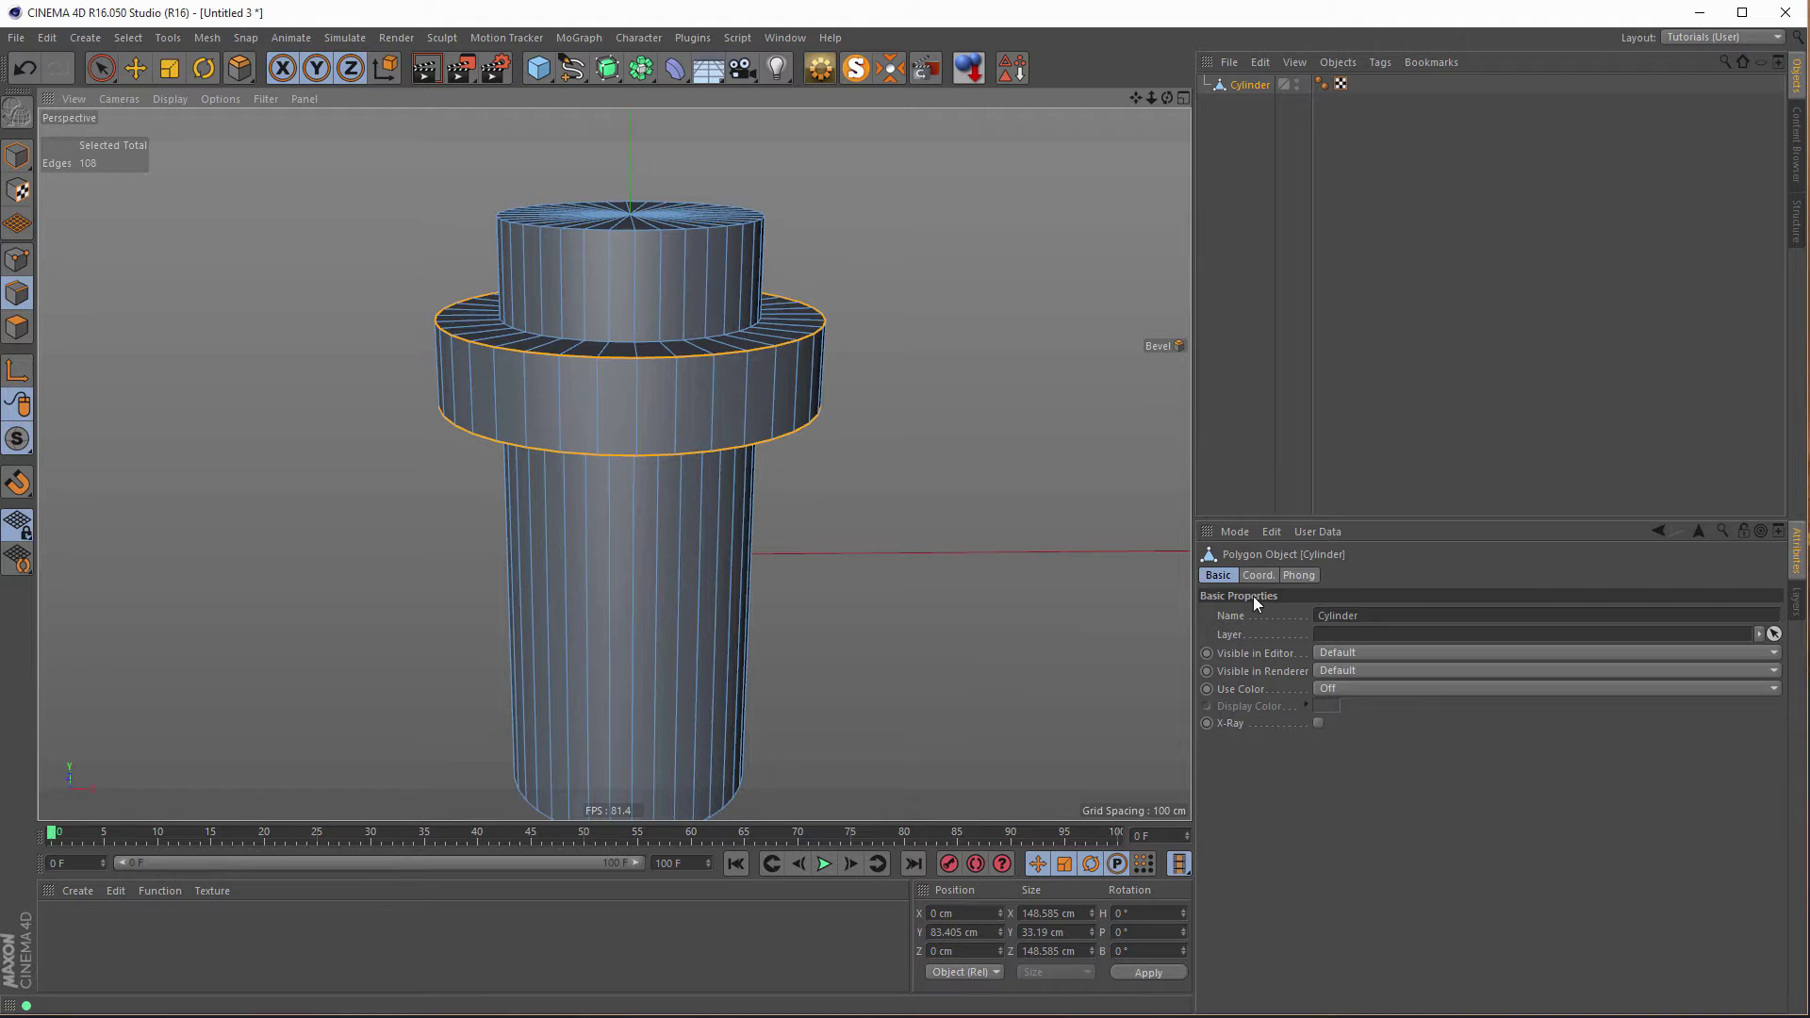
# Allow the Tool mode among the attribute modes and show the Bevel tool's settings.
pyautogui.click(1233, 533)
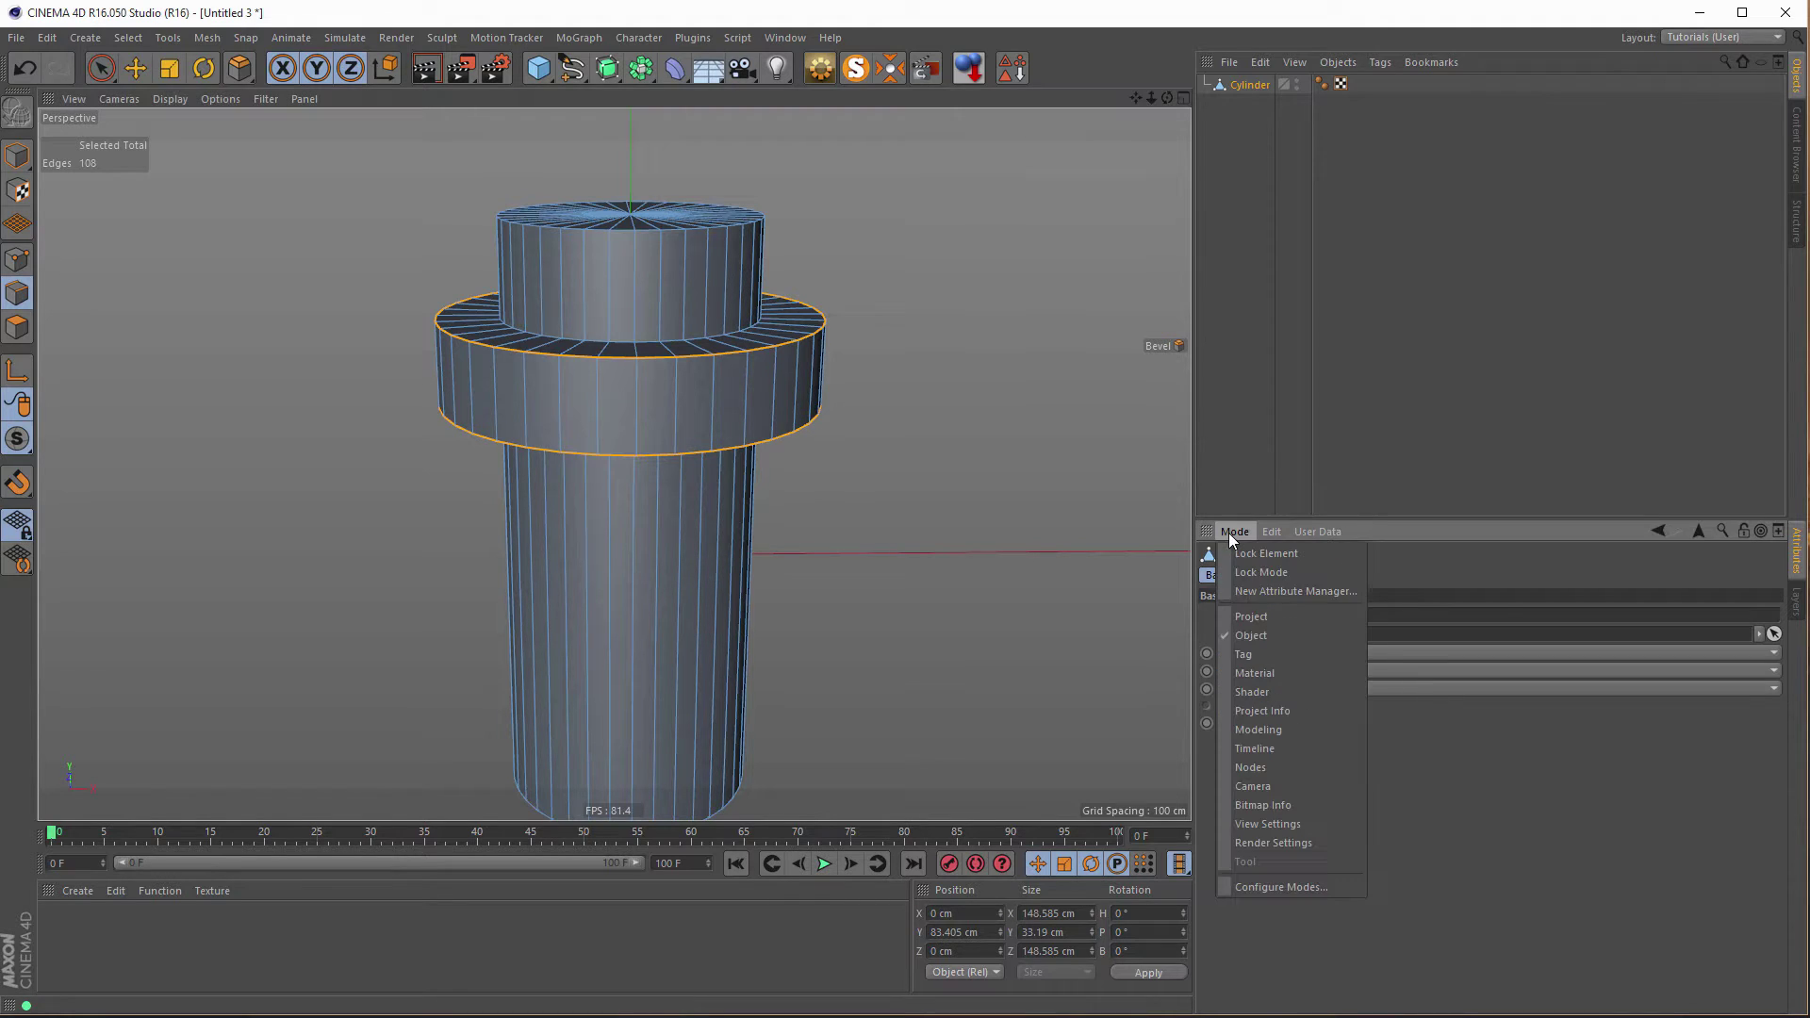
pyautogui.click(1256, 883)
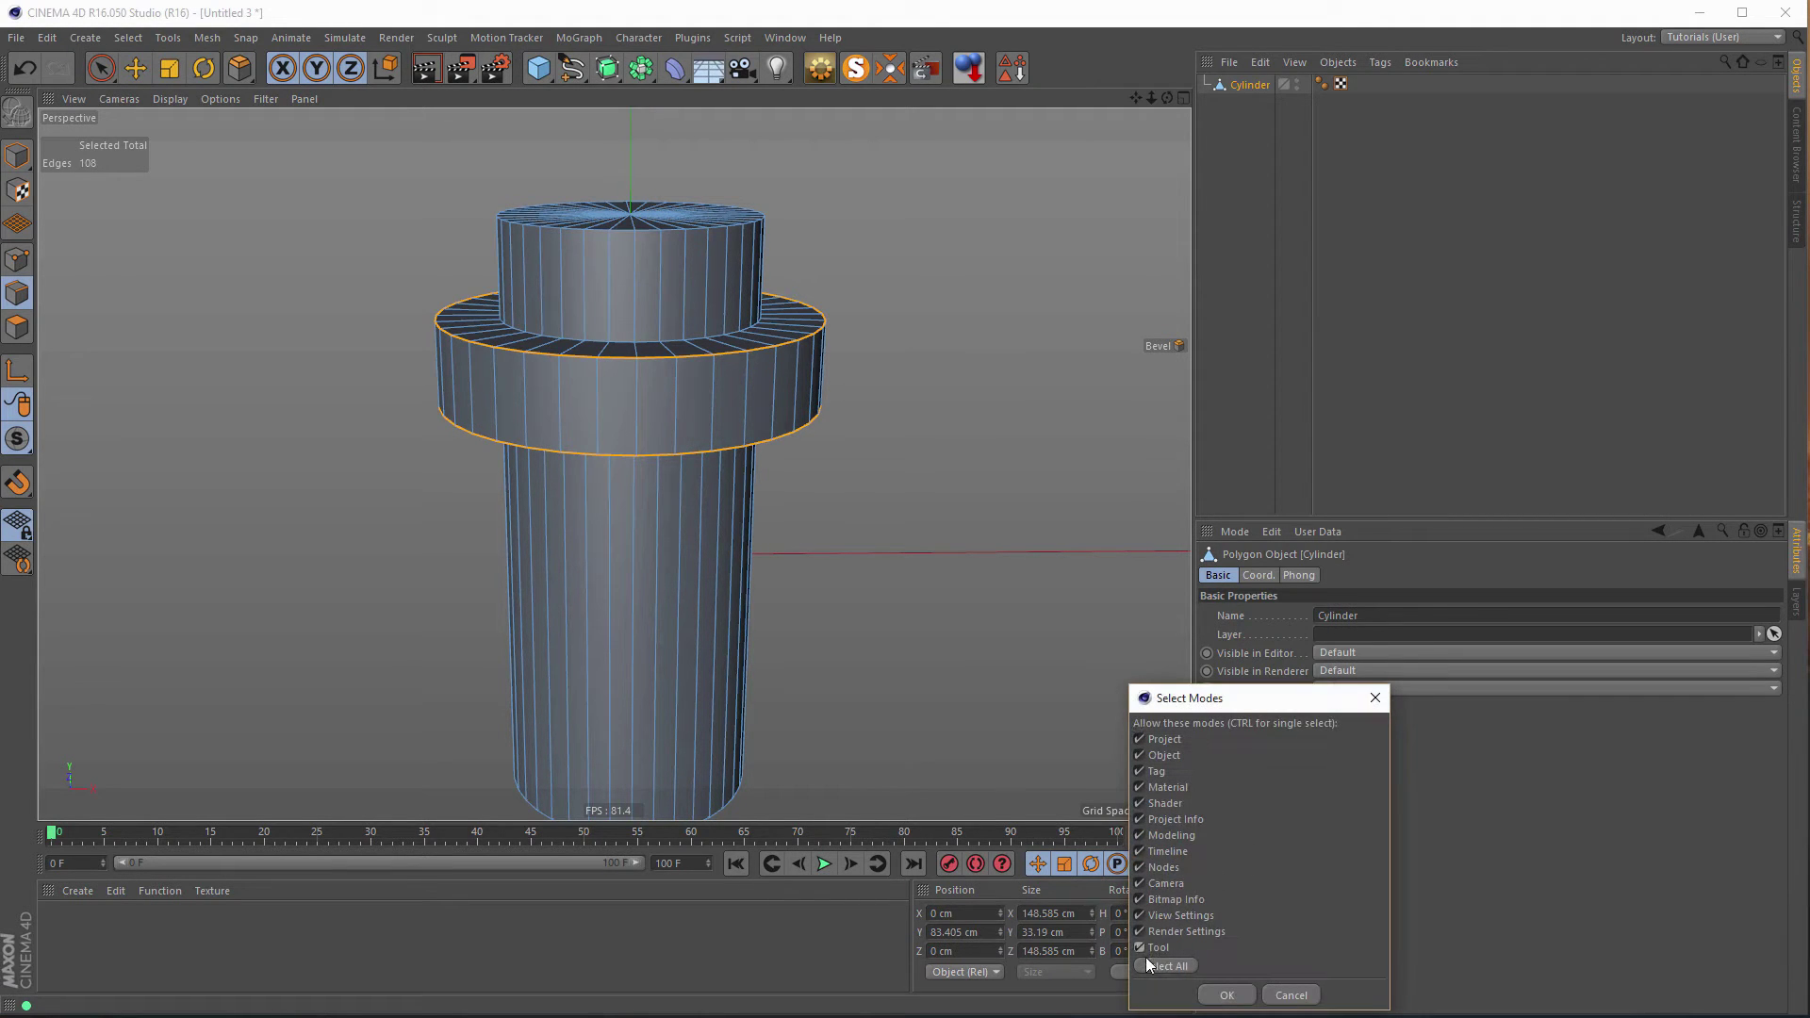
pyautogui.click(1227, 996)
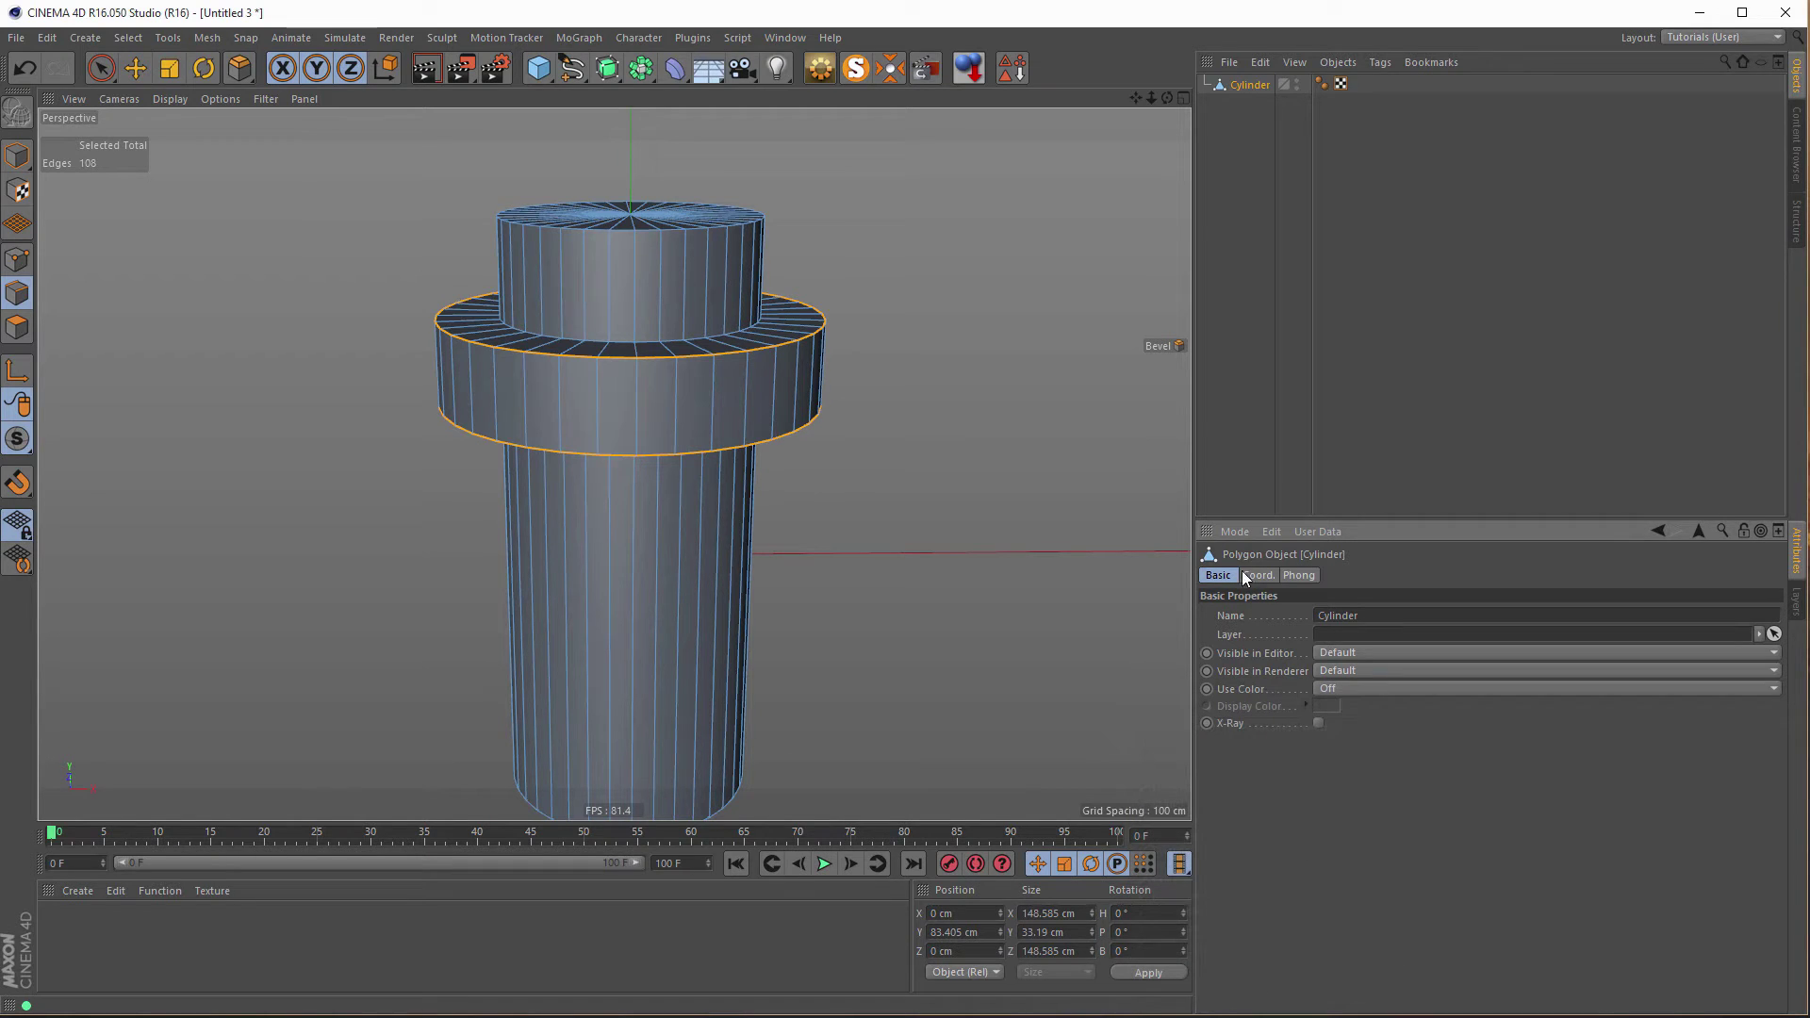
pyautogui.click(1233, 531)
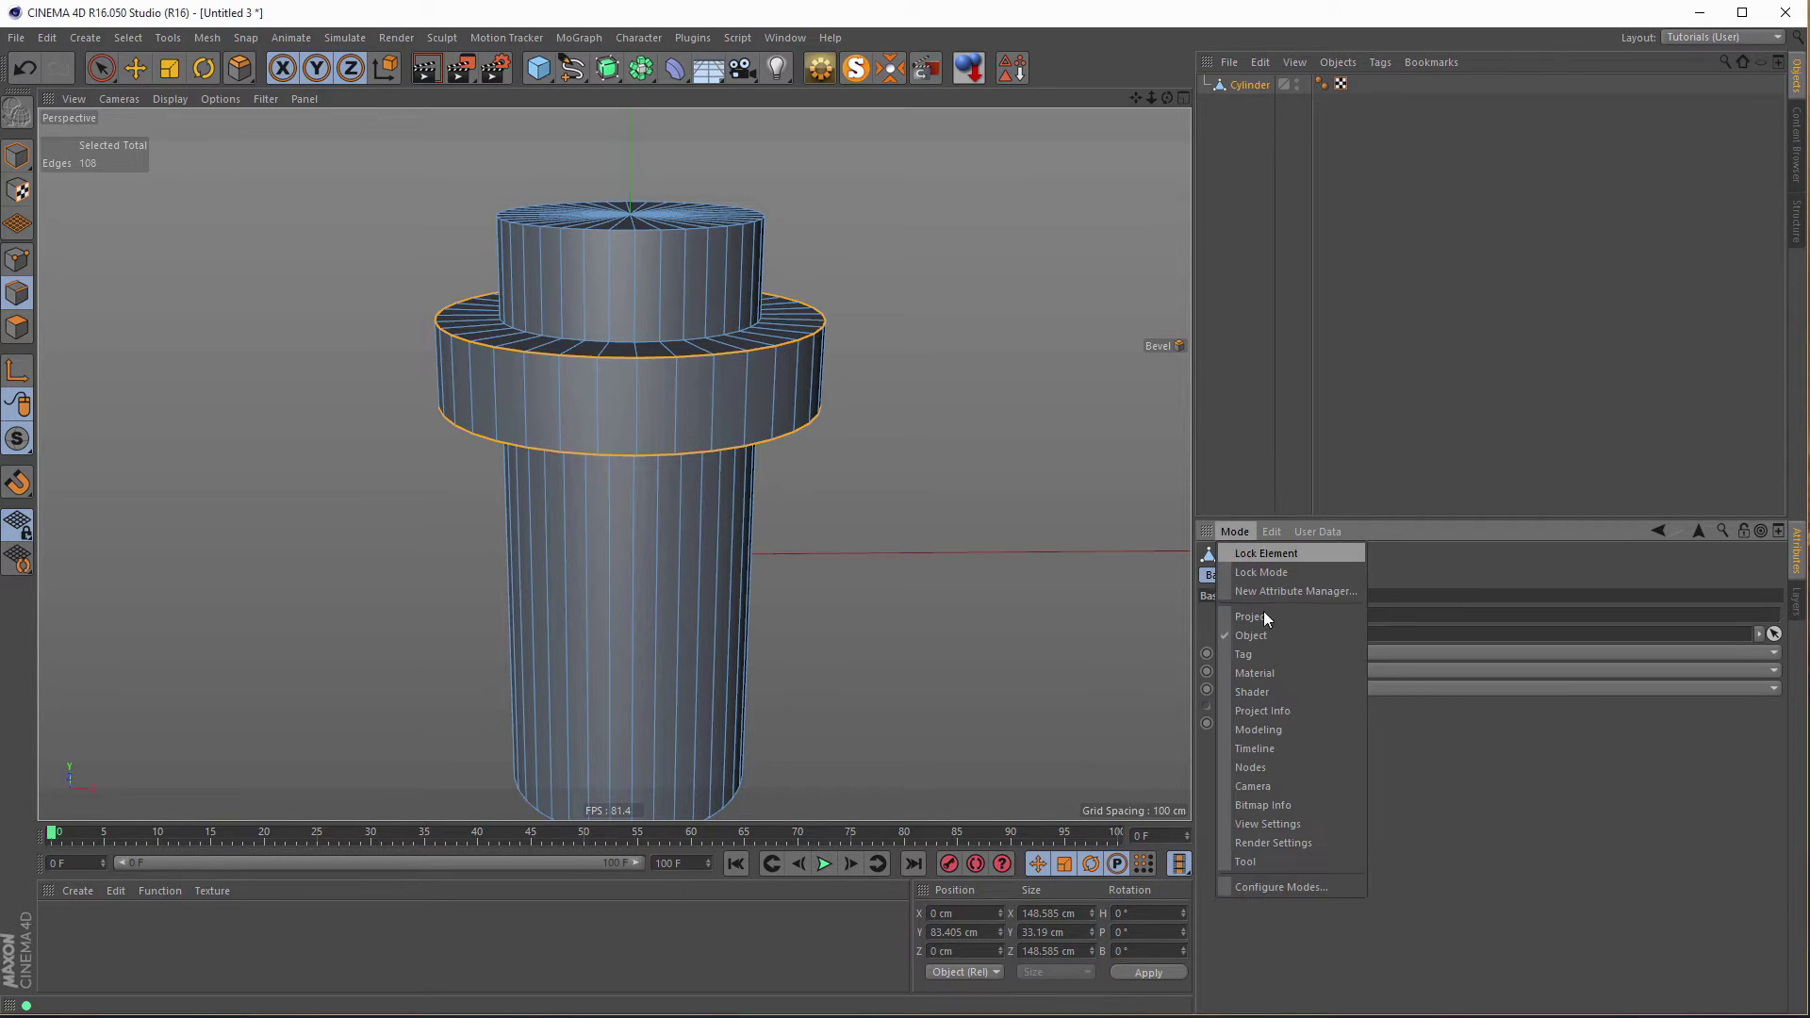
pyautogui.click(1269, 858)
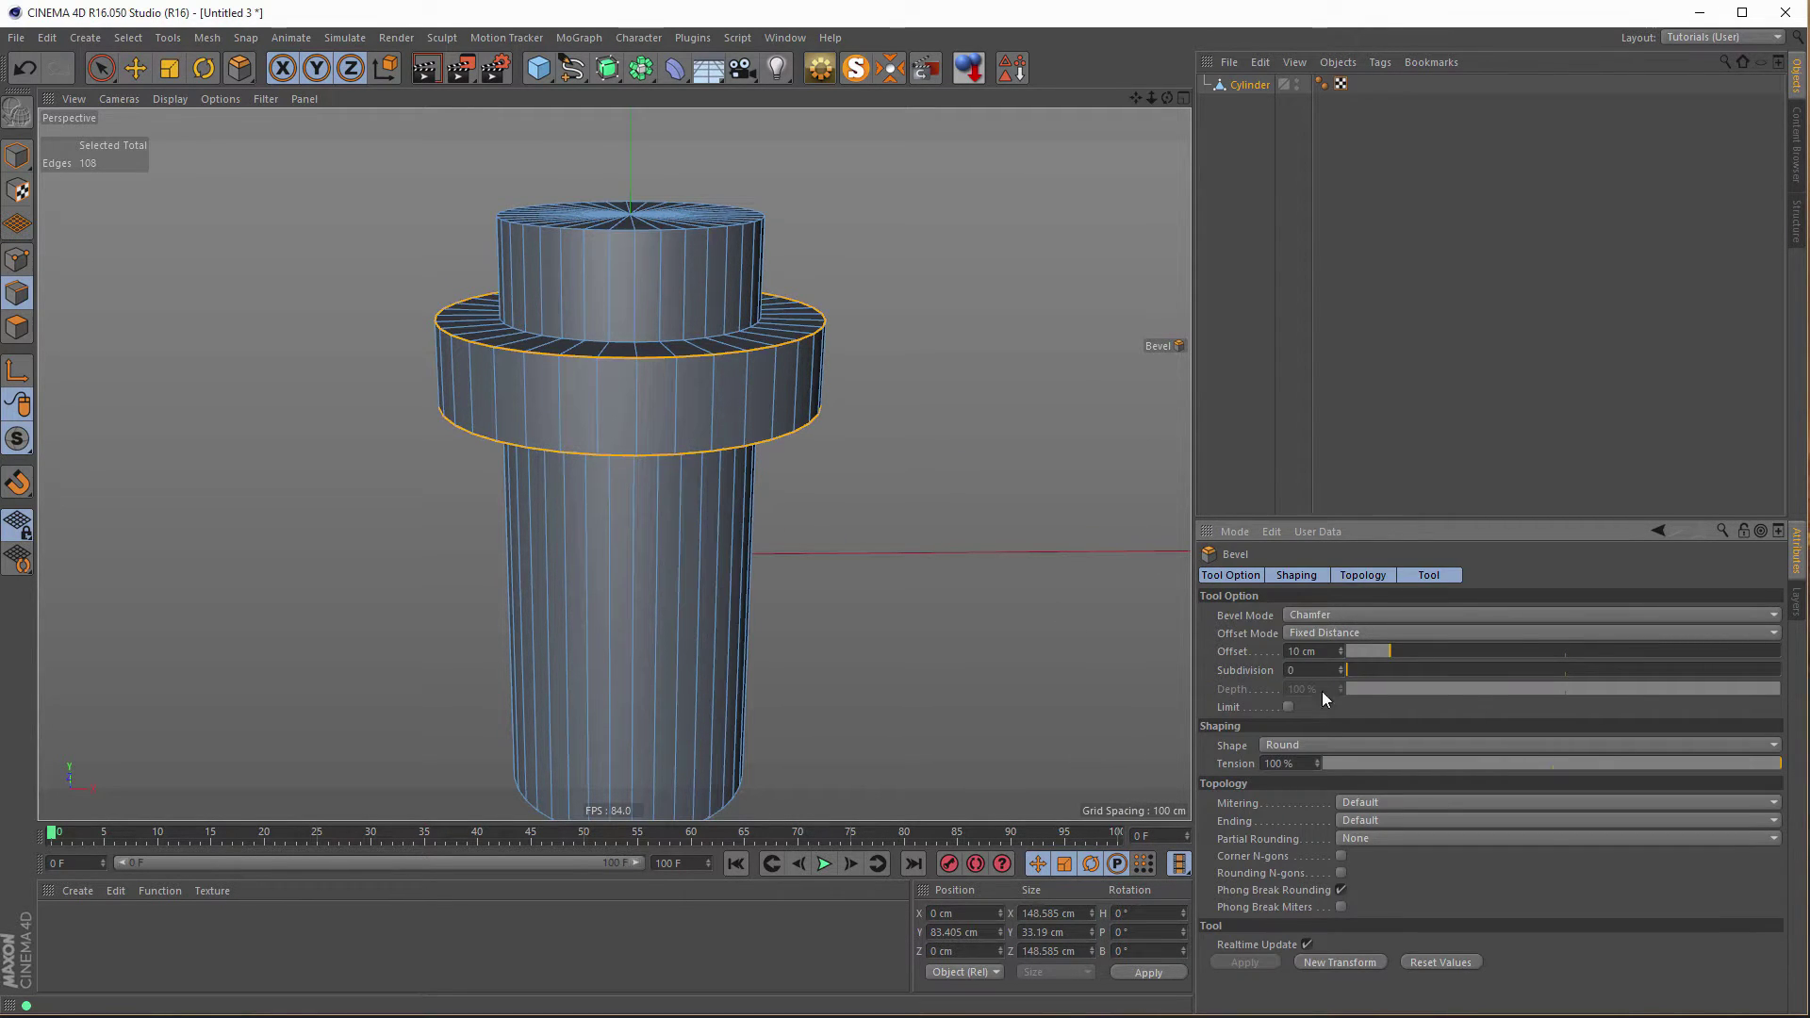
# Bevel the collar's selected edge loops with a 10 cm offset and 5 subdivisions.
pyautogui.click(1341, 665)
pyautogui.click(1341, 666)
pyautogui.click(1341, 666)
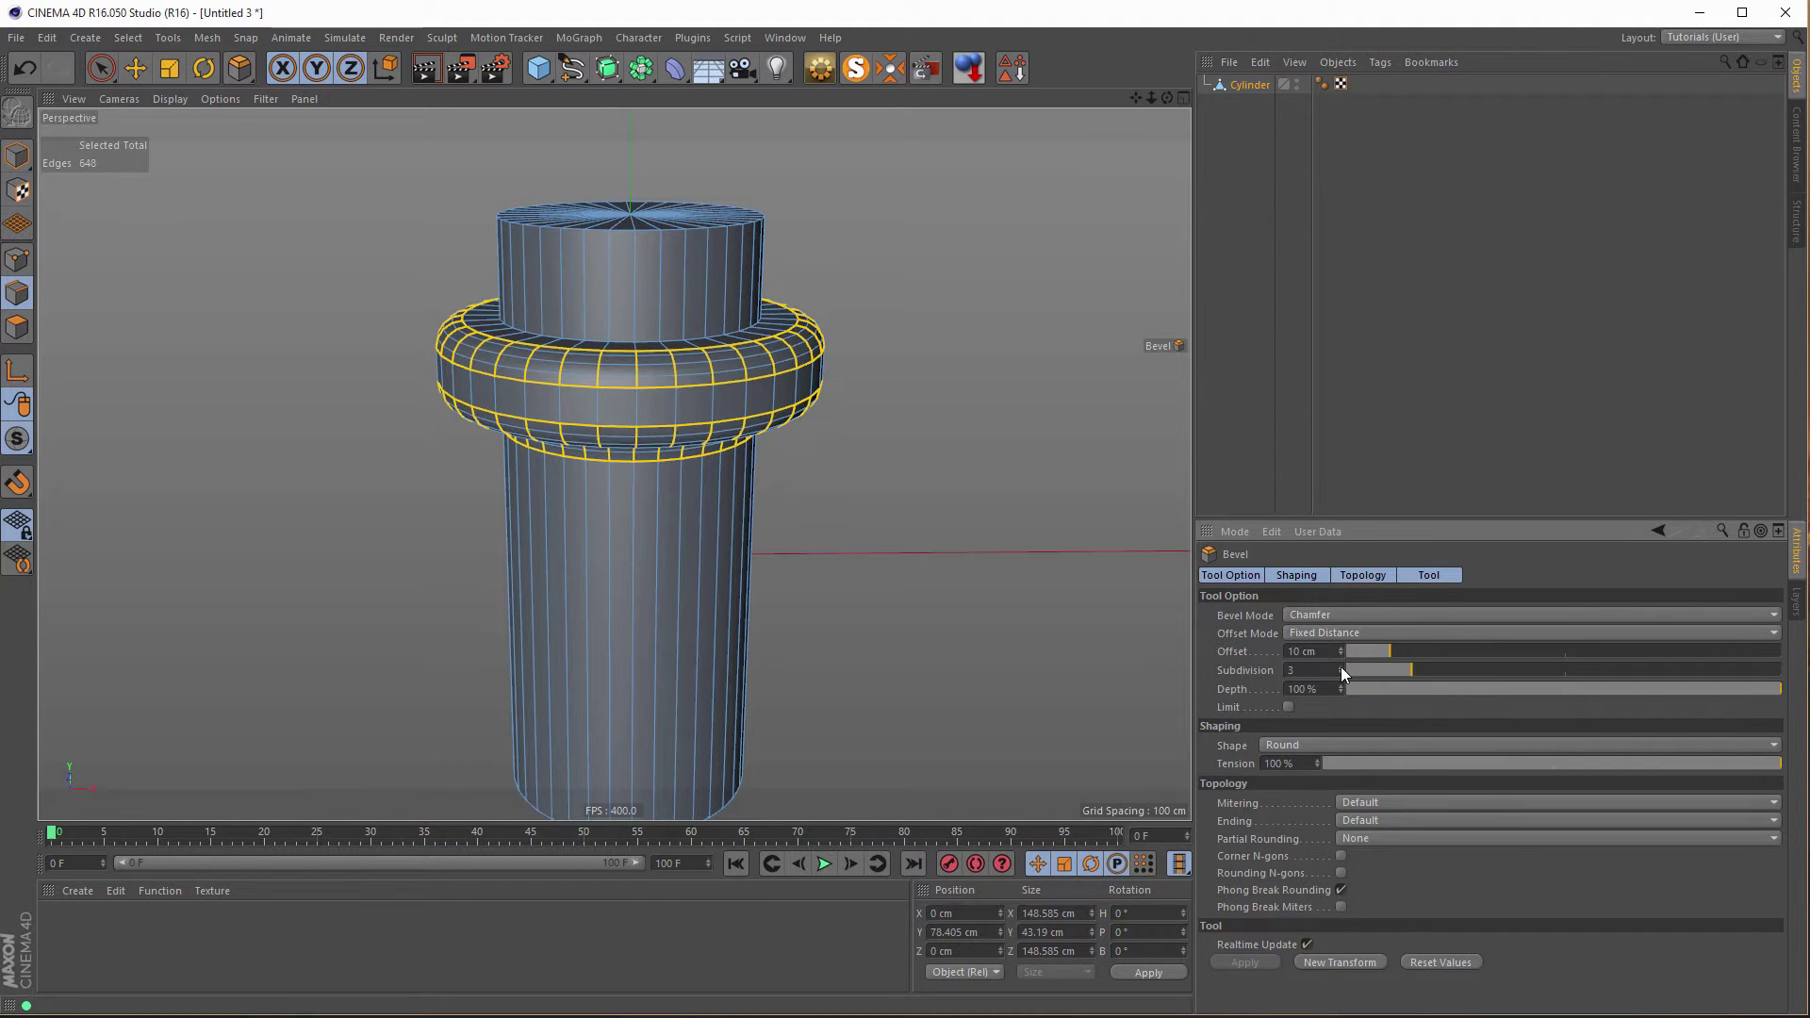
pyautogui.click(1340, 666)
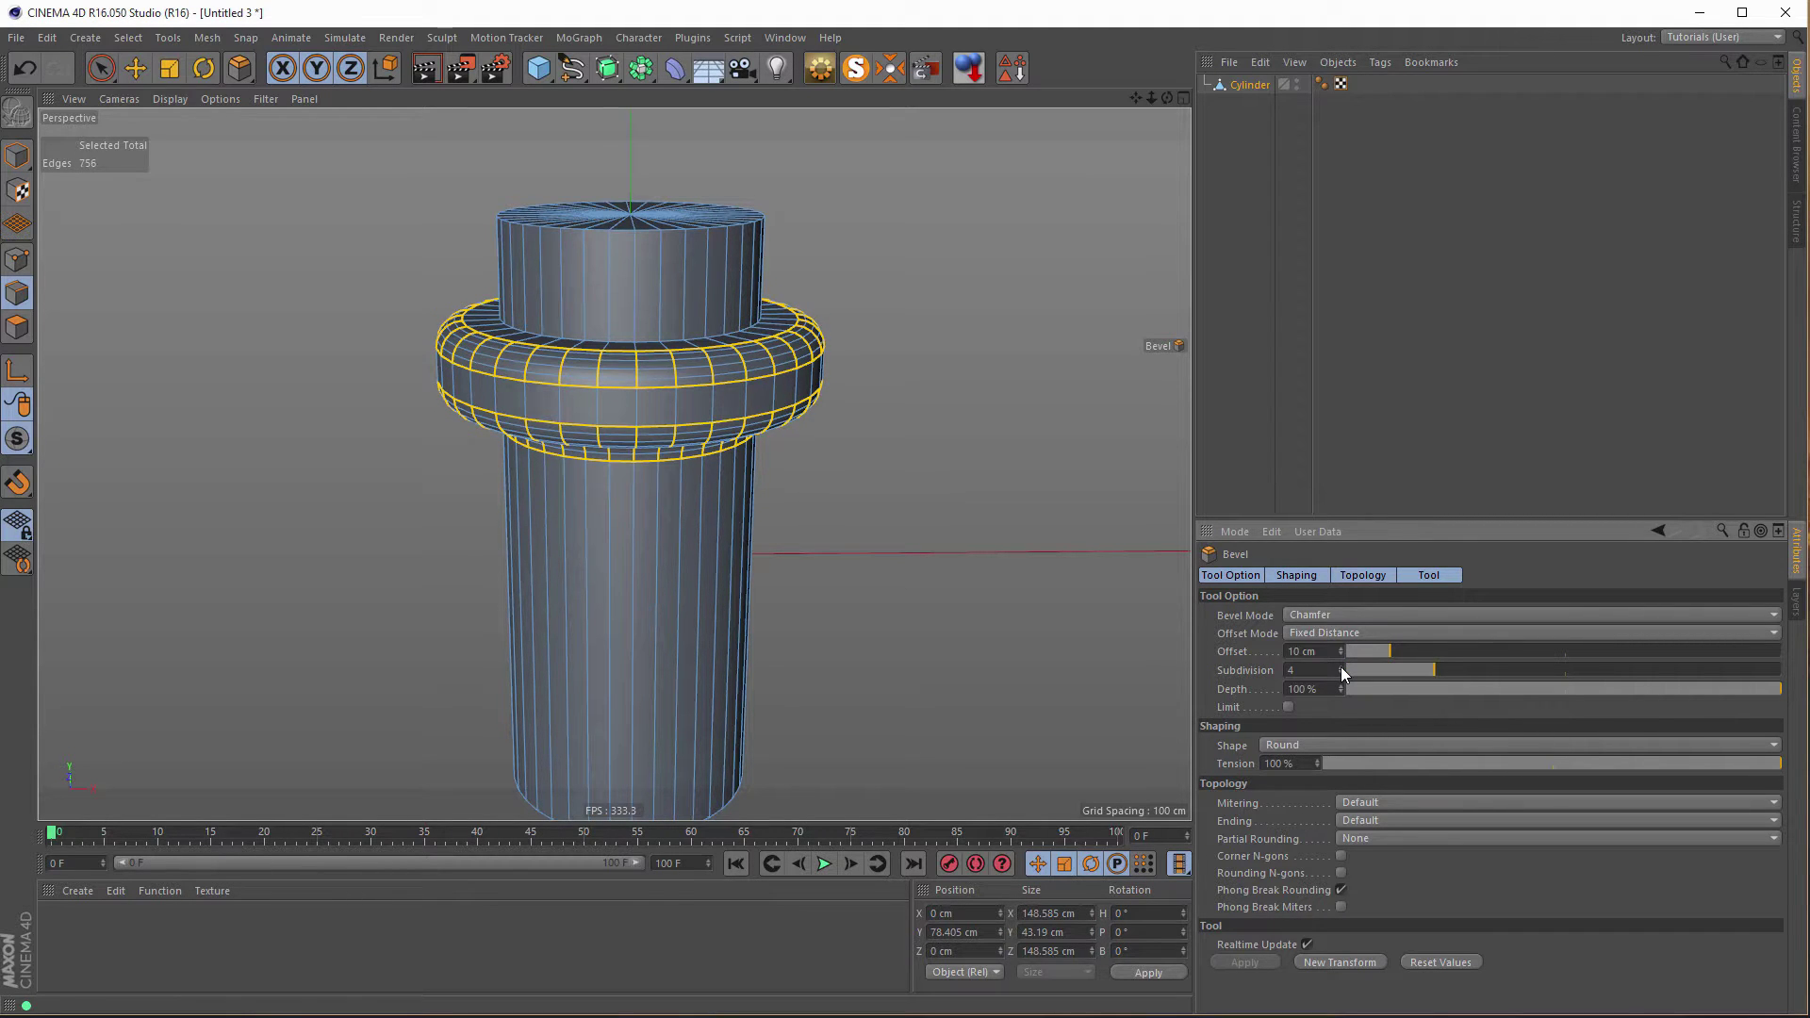
pyautogui.click(1341, 666)
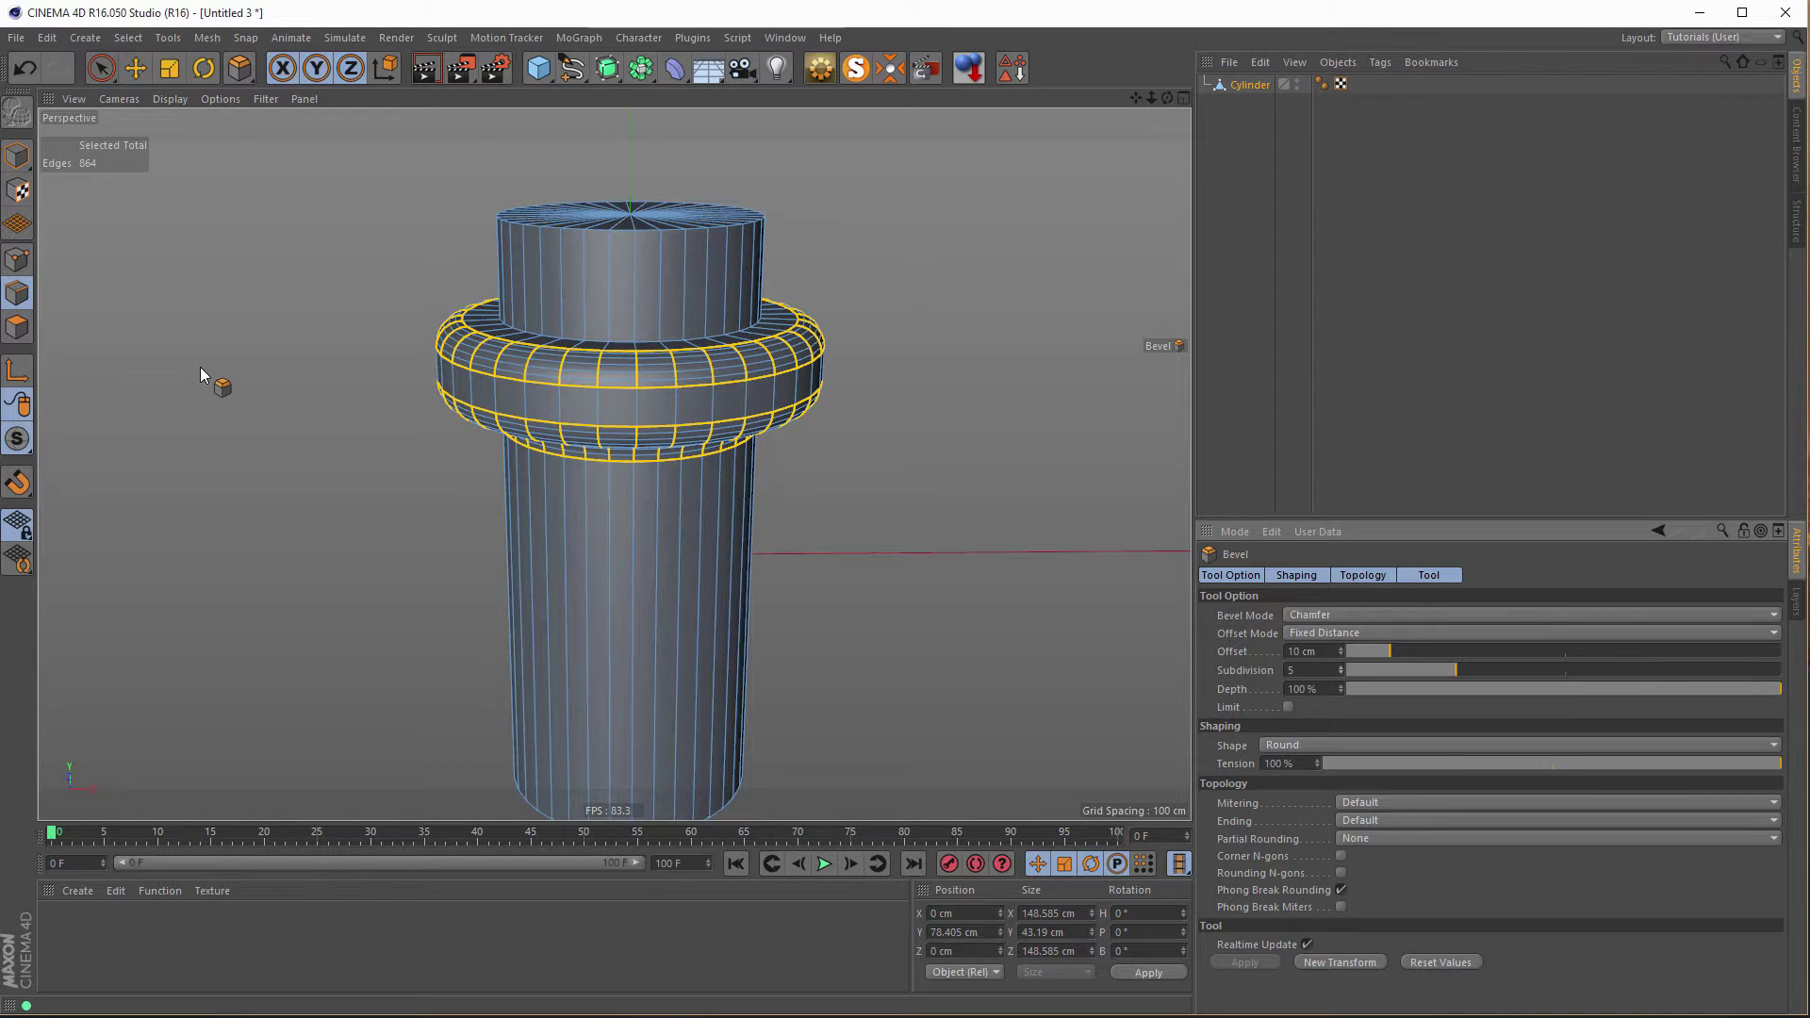
# Bevel the edge loop where the upper neck meets the collar by about 6.4 cm with 5 subdivisions.
pyautogui.press('u')
pyautogui.press('l')
pyautogui.click(592, 343)
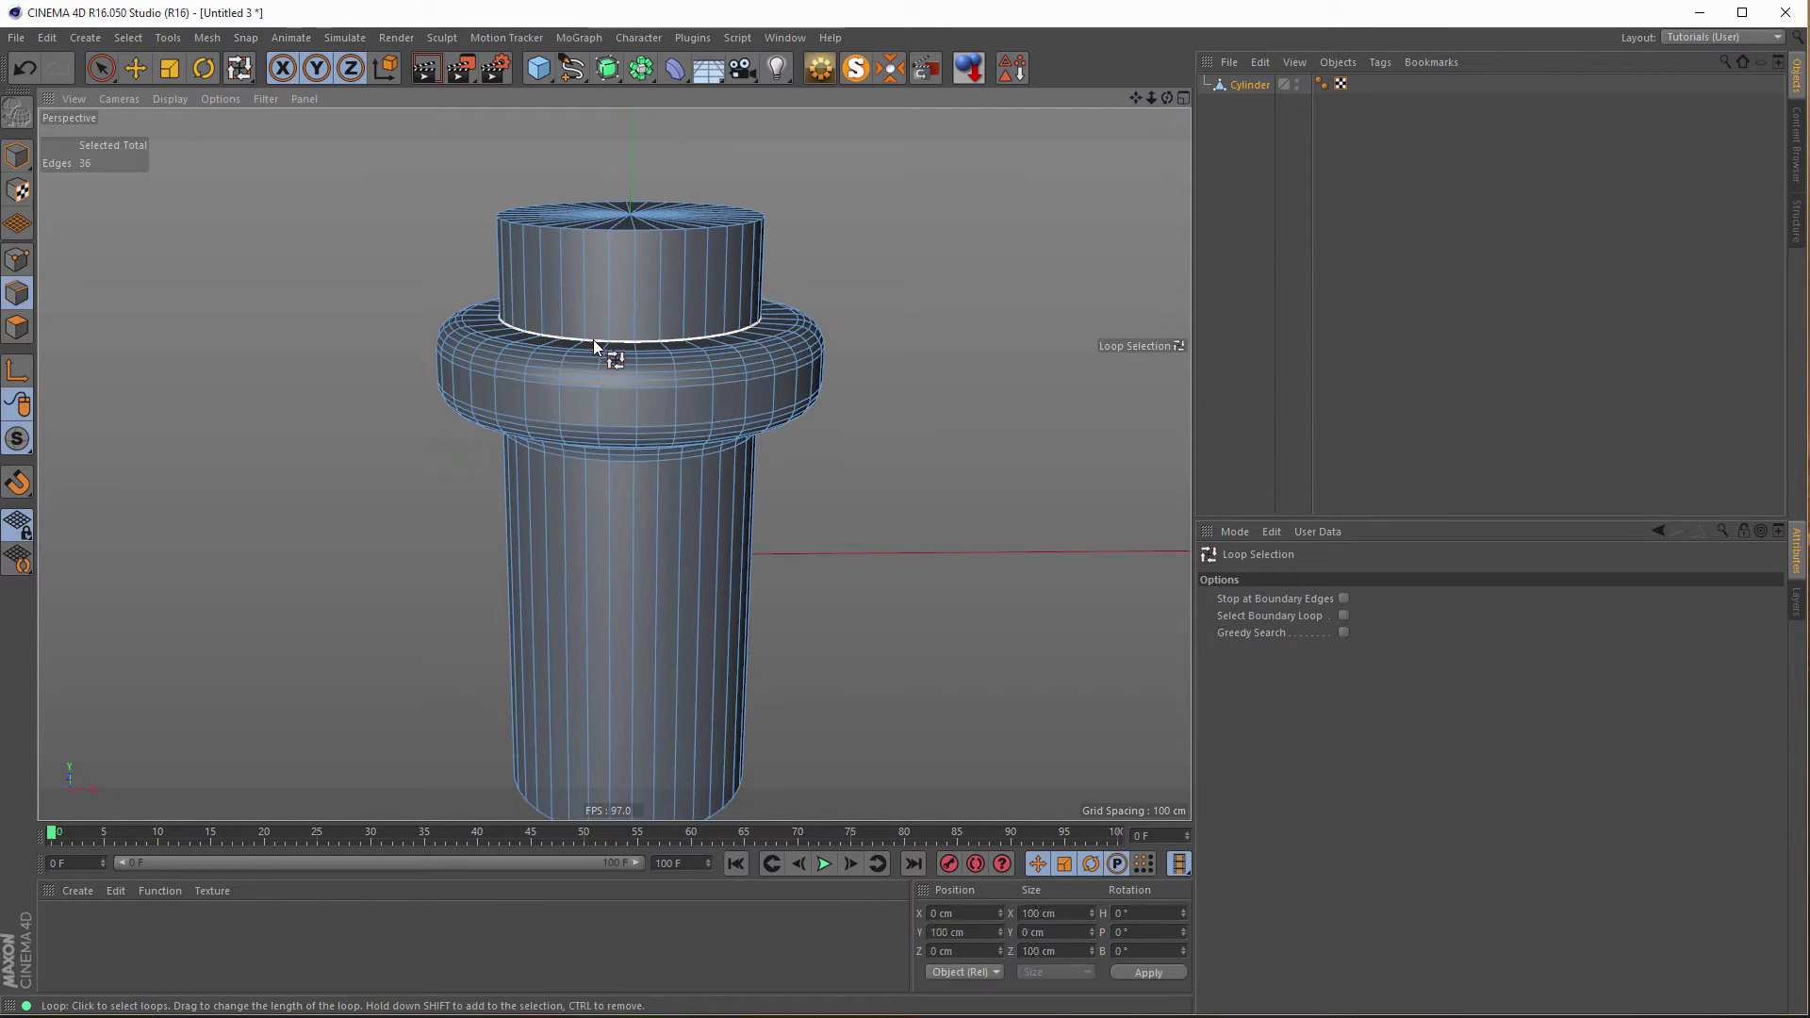
pyautogui.keyDown('alt'); pyautogui.moveTo(606, 343); pyautogui.dragTo(940, 449); pyautogui.keyUp('alt')
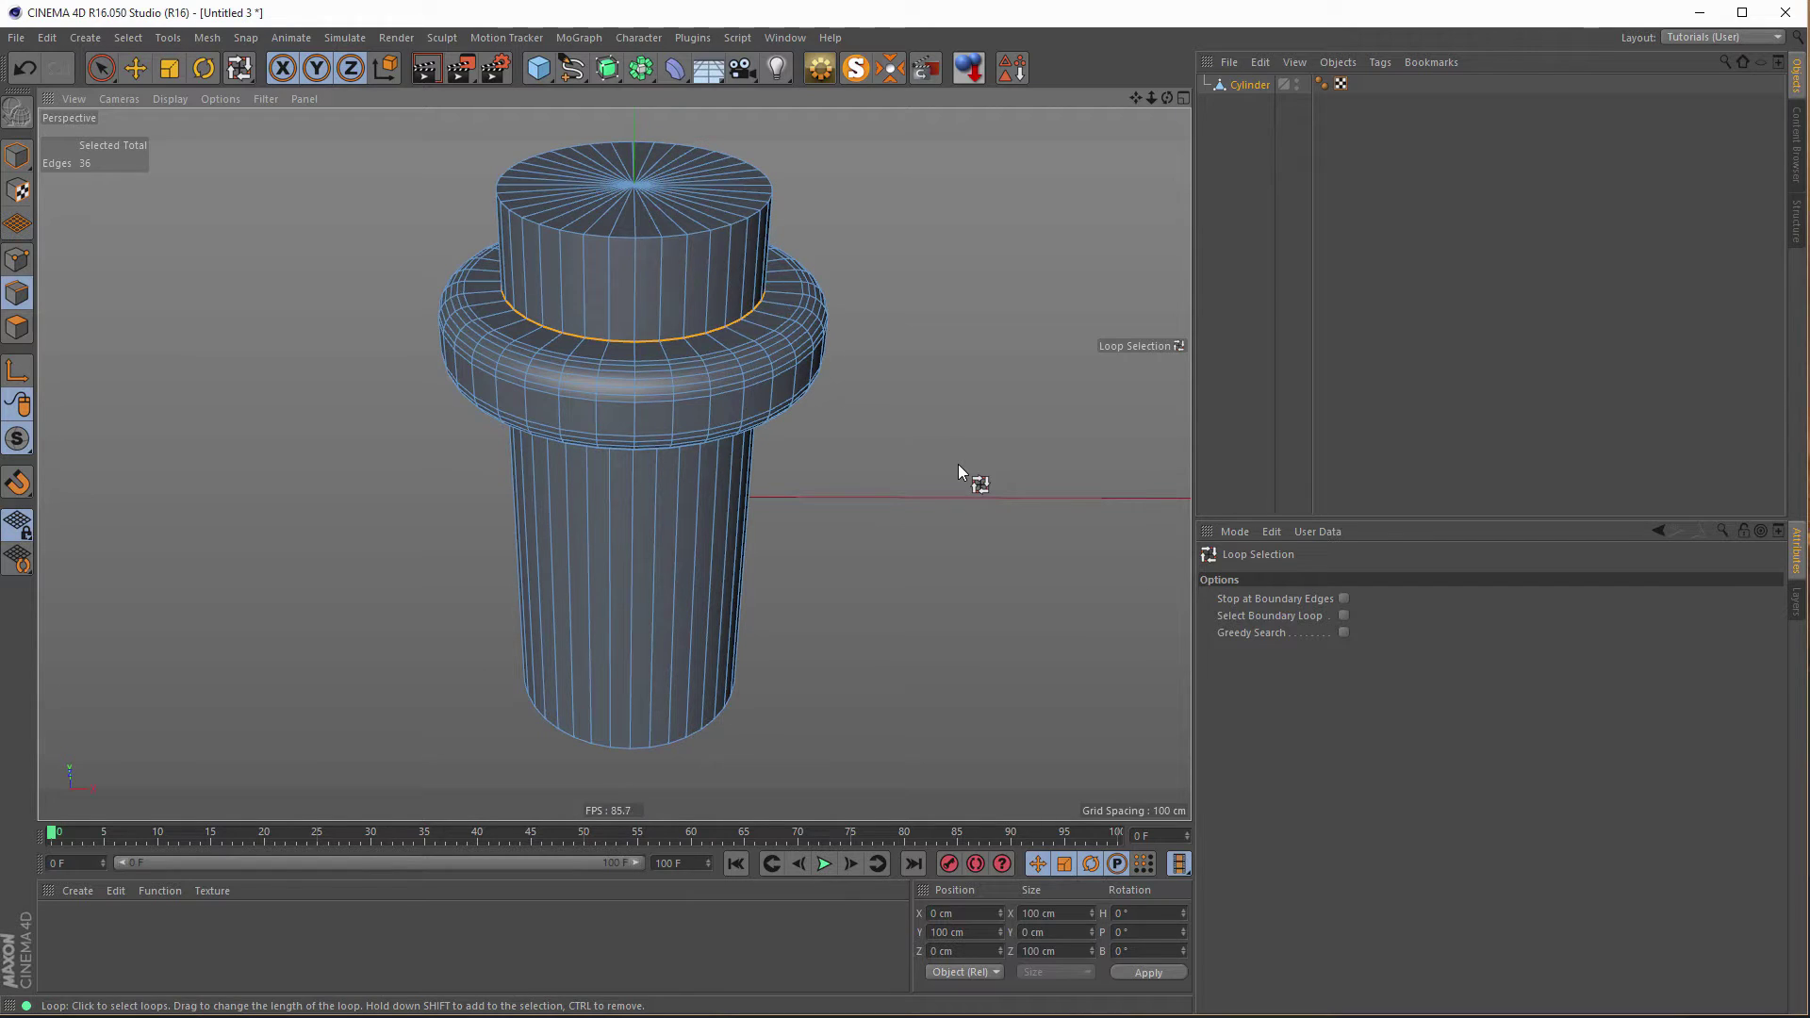
pyautogui.press('m')
pyautogui.press('d')
pyautogui.press('m')
pyautogui.press('s')
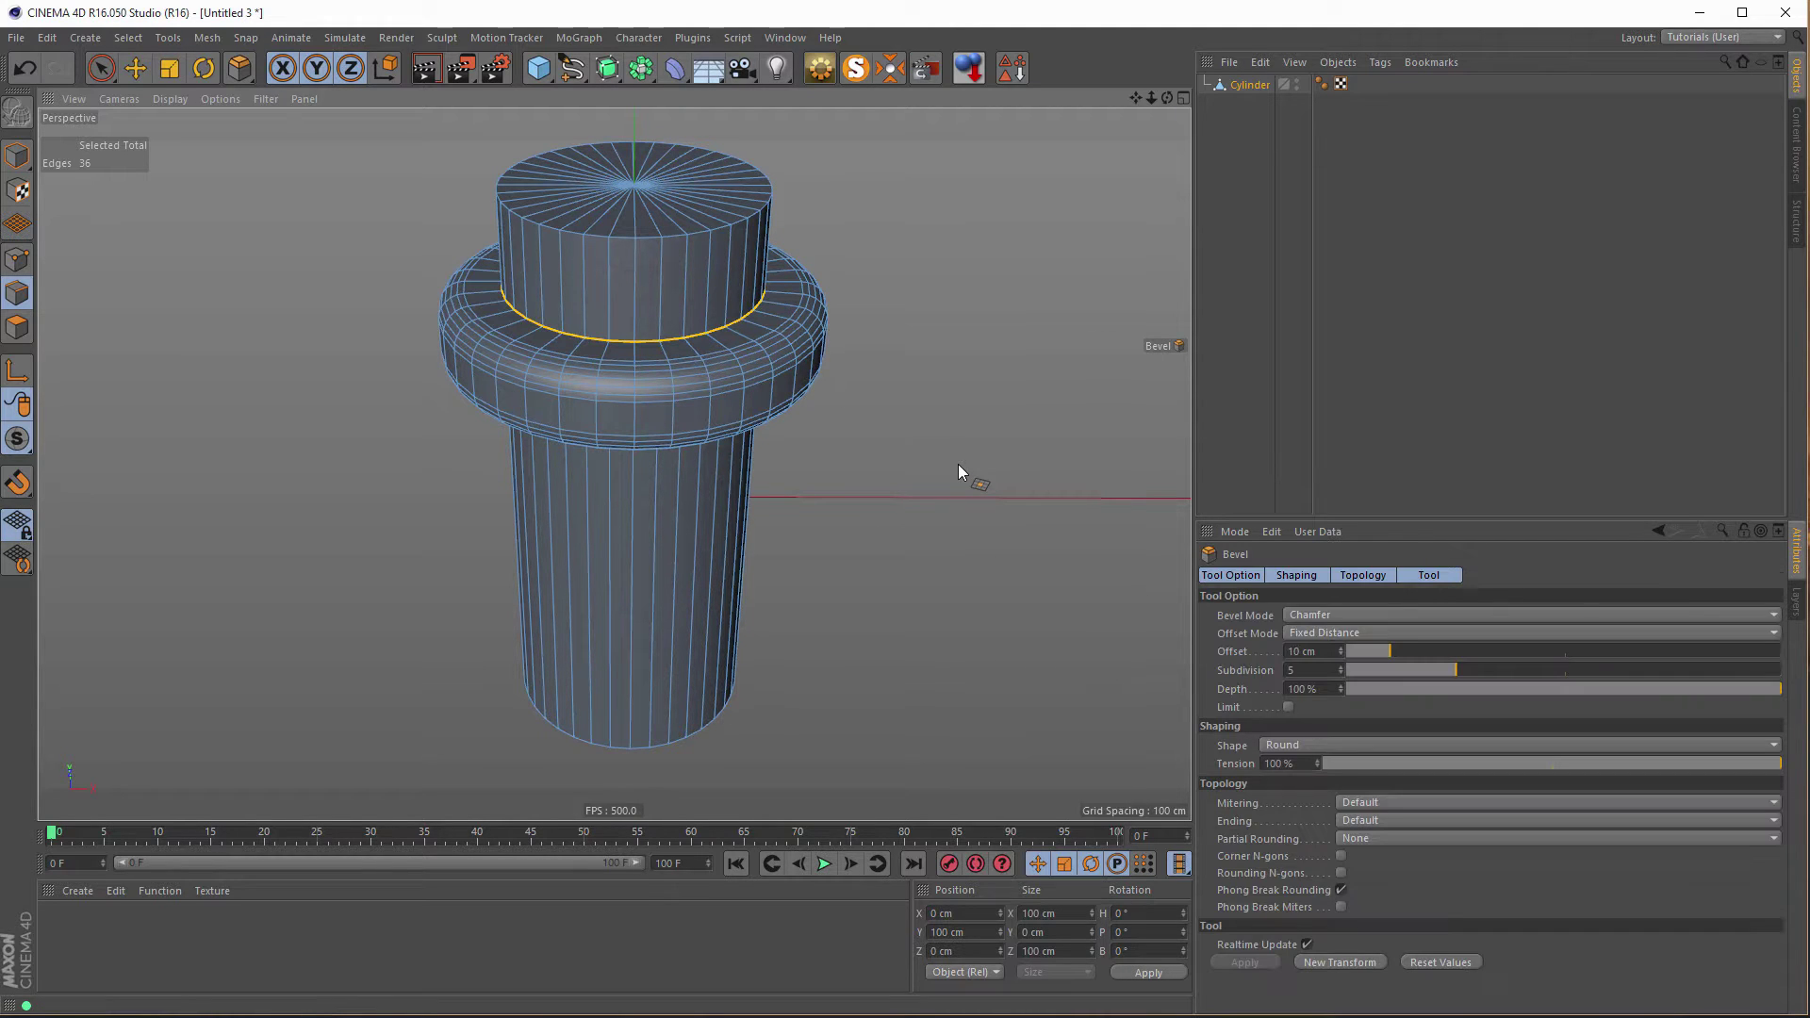
pyautogui.moveTo(958, 463); pyautogui.dragTo(1033, 463)
pyautogui.keyDown('alt'); pyautogui.moveTo(743, 325); pyautogui.dragTo(608, 286); pyautogui.keyUp('alt')
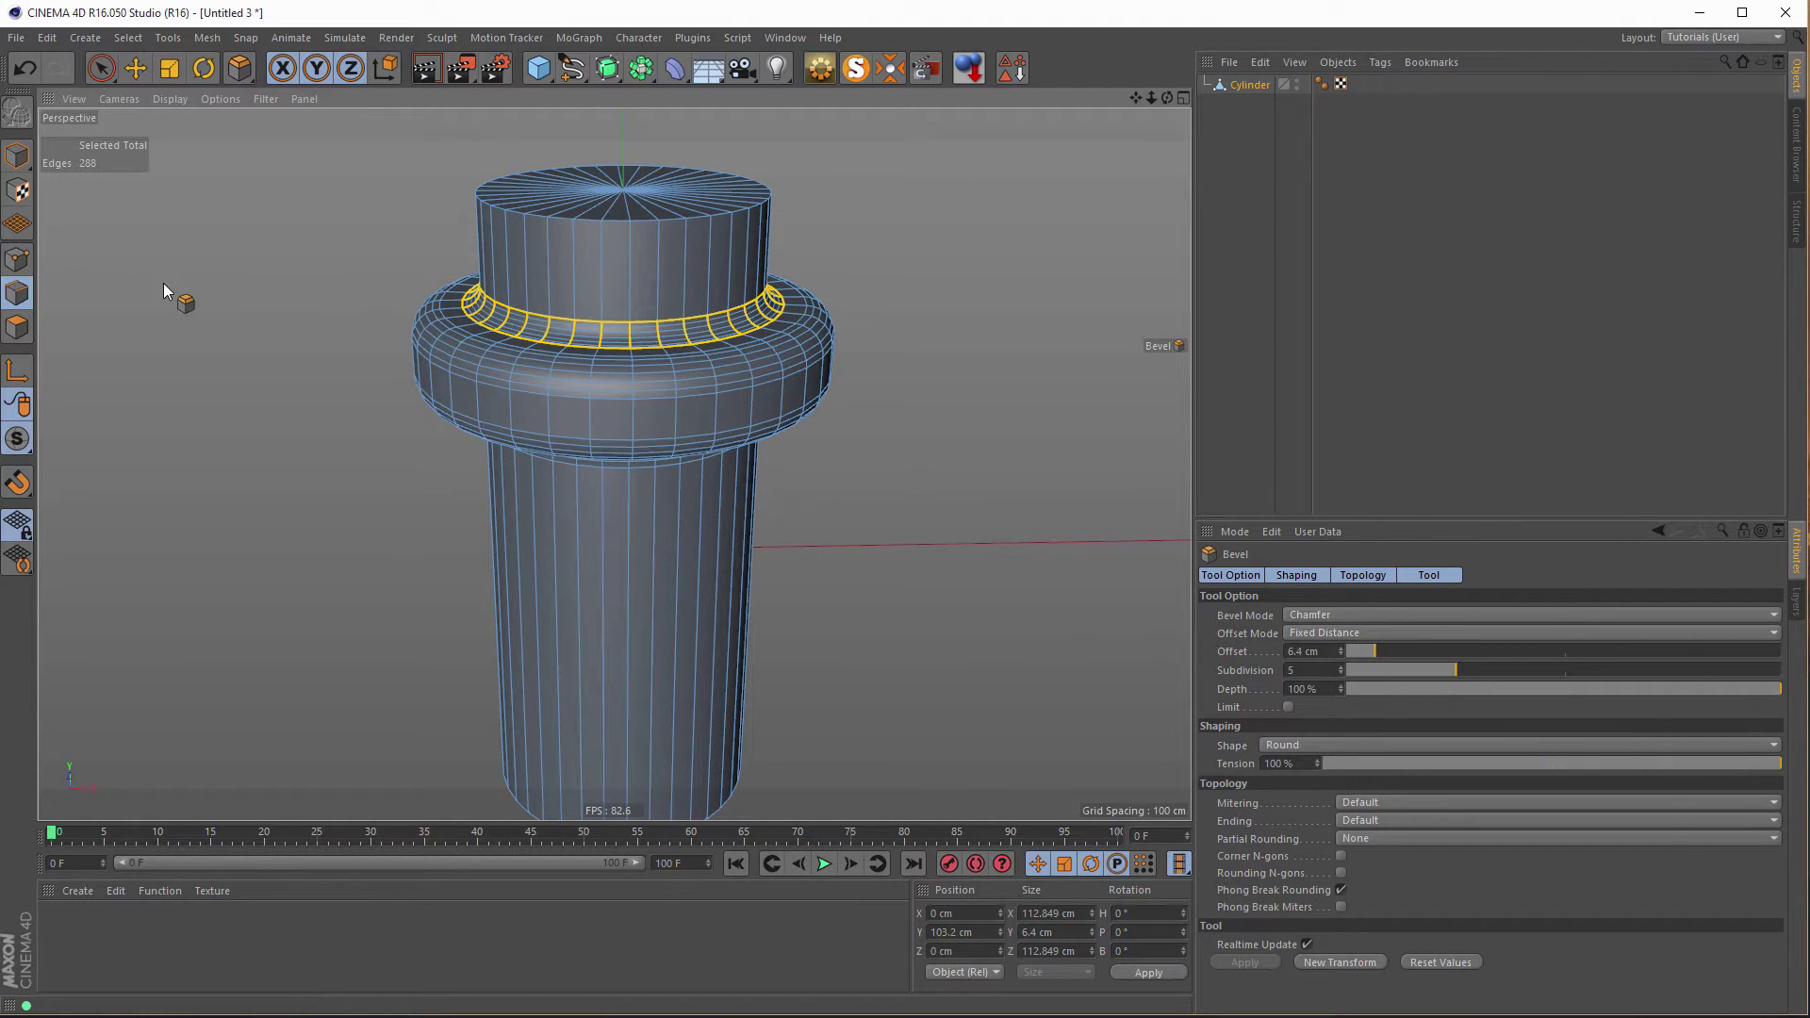
# Bevel the edge loop around the upper neck's top by about 30.4 cm with 5 subdivisions and Limit enabled.
pyautogui.press('u')
pyautogui.press('l')
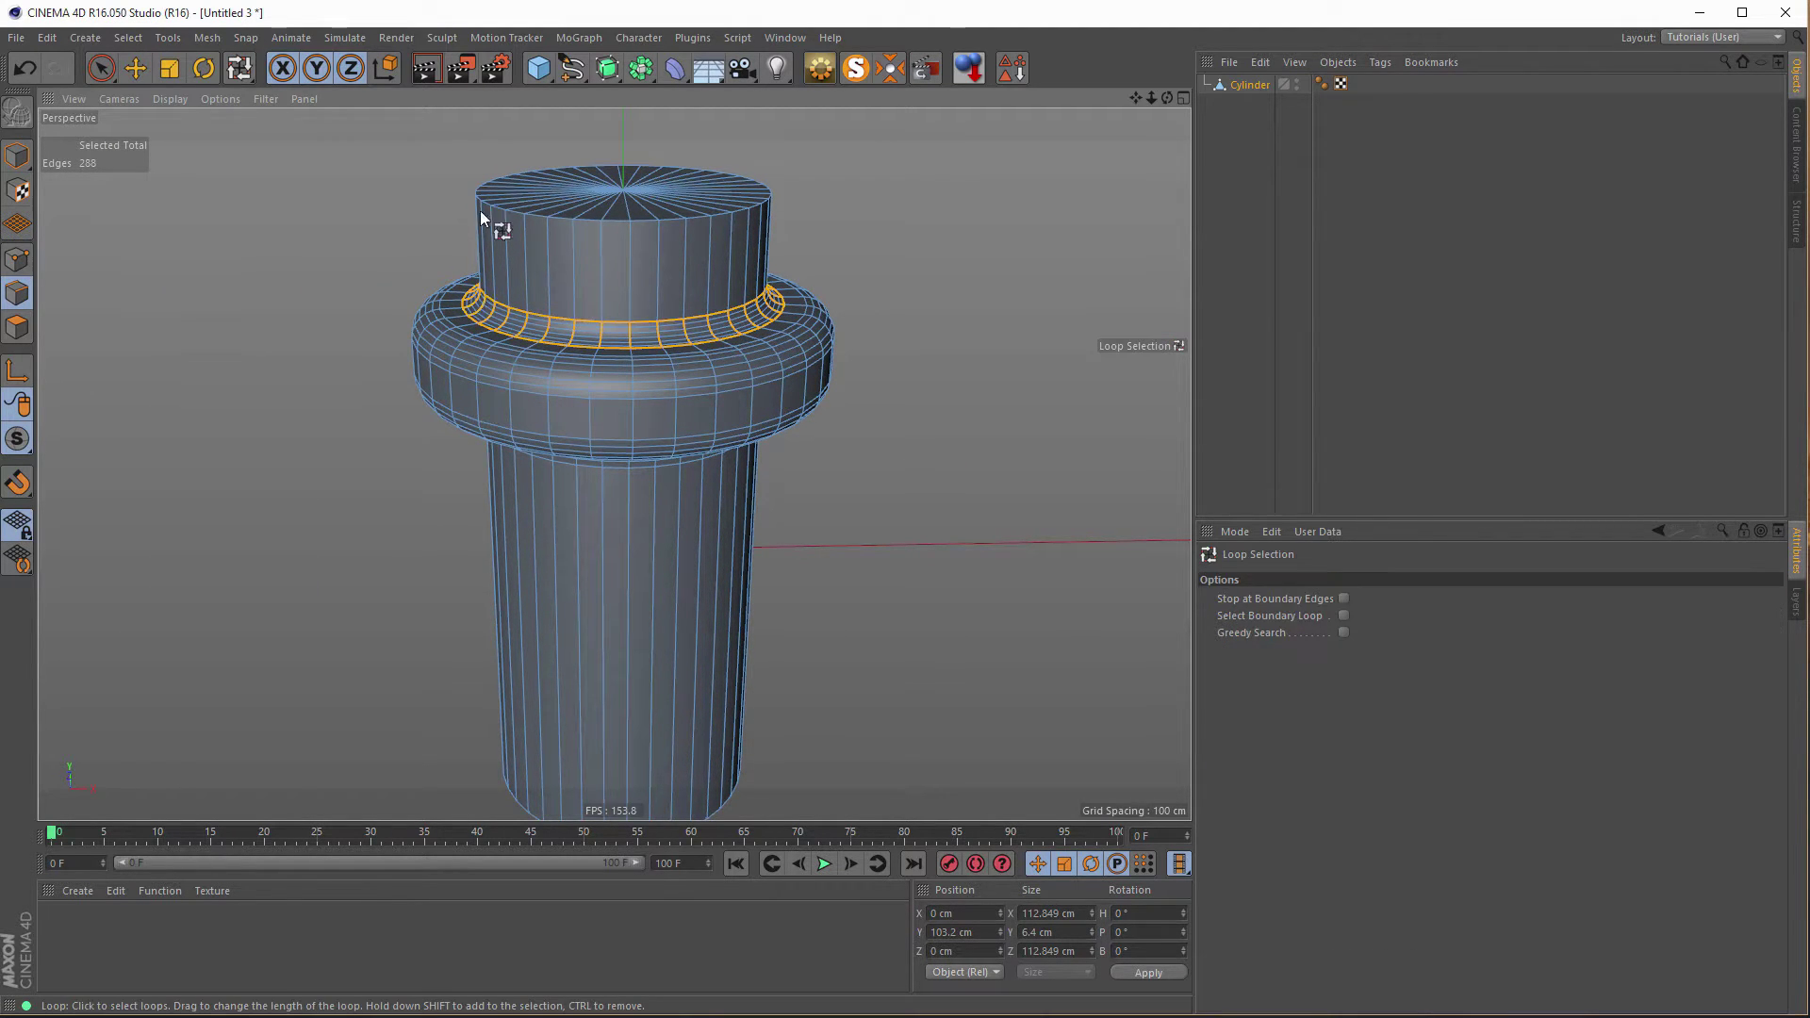
pyautogui.click(630, 221)
pyautogui.click(636, 222)
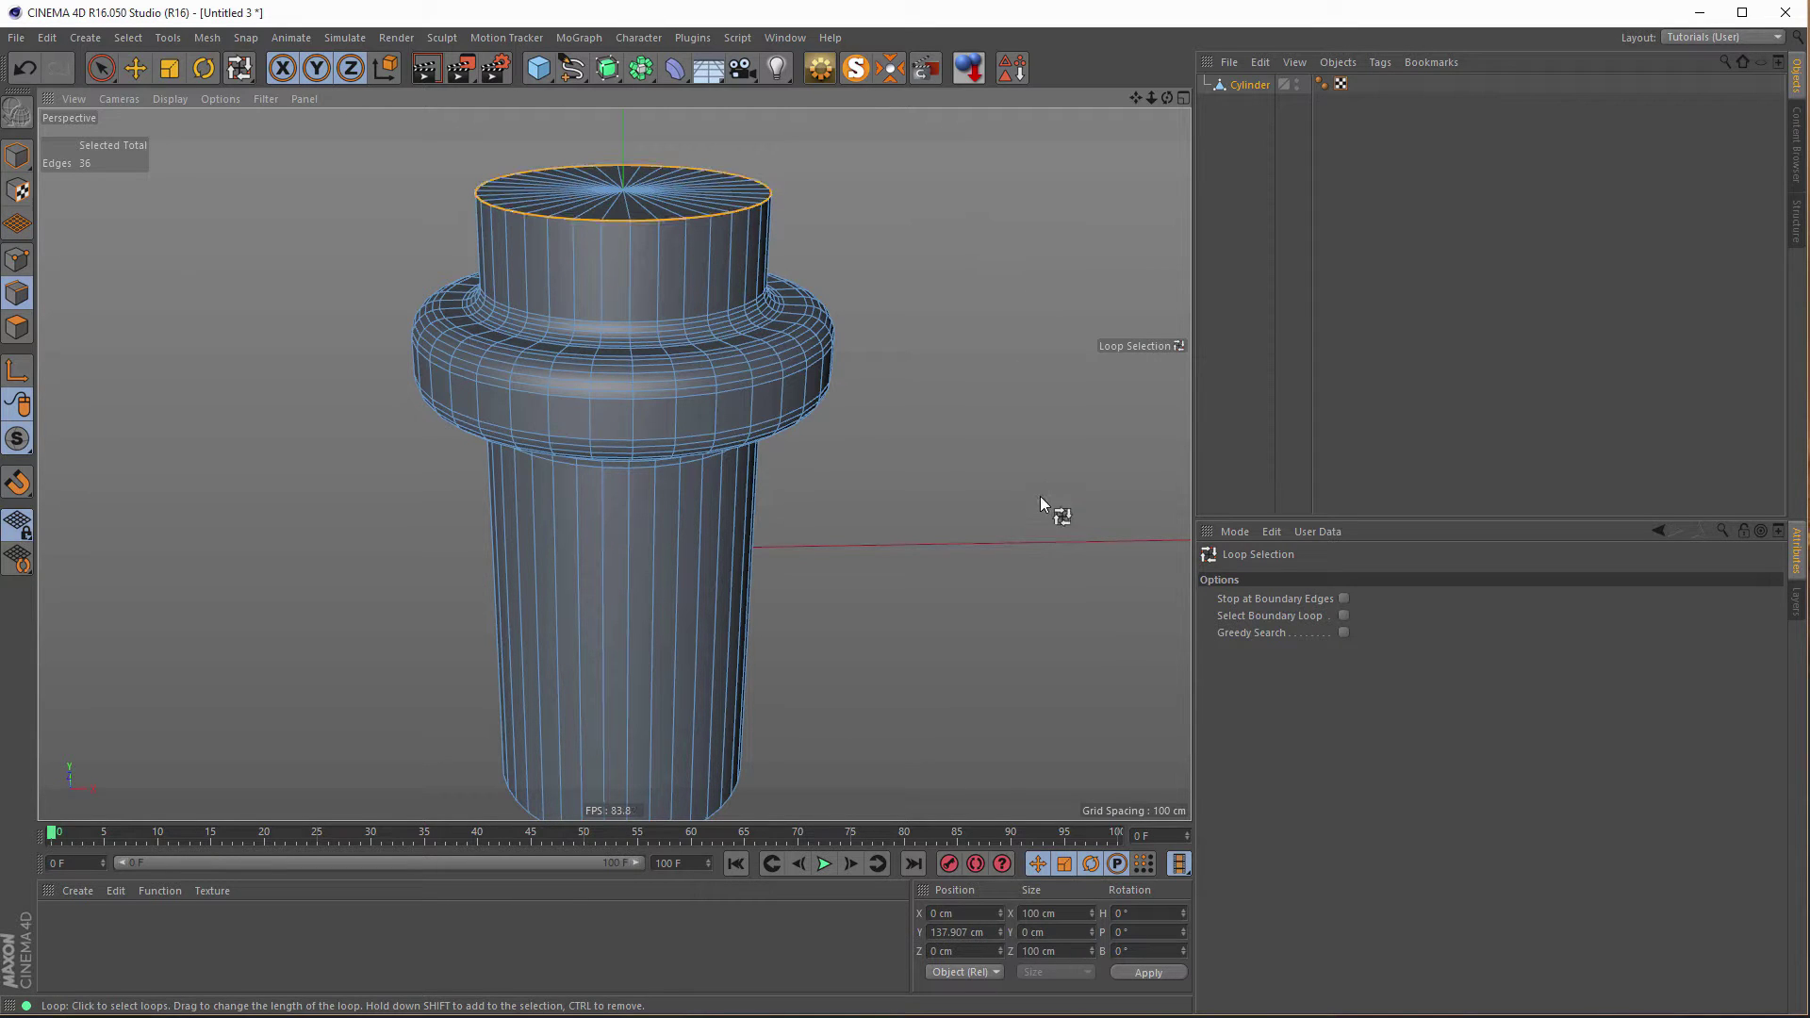
pyautogui.press('m')
pyautogui.press('s')
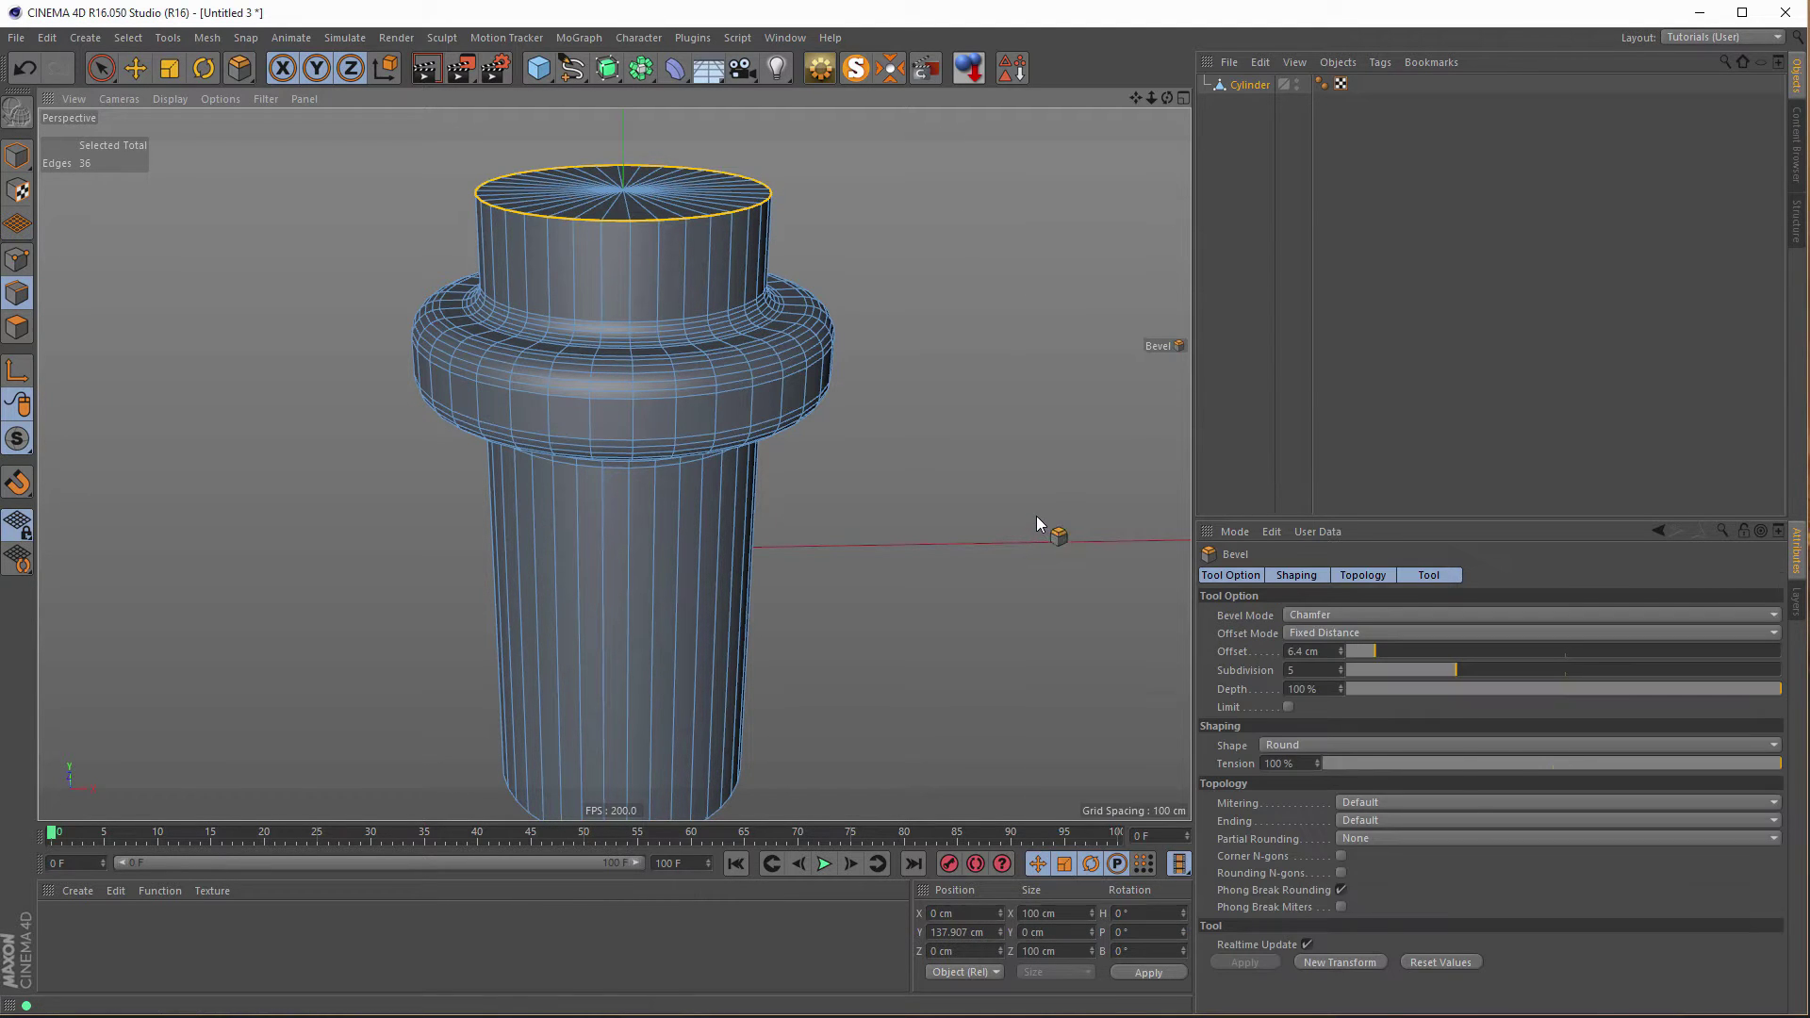
pyautogui.click(1288, 707)
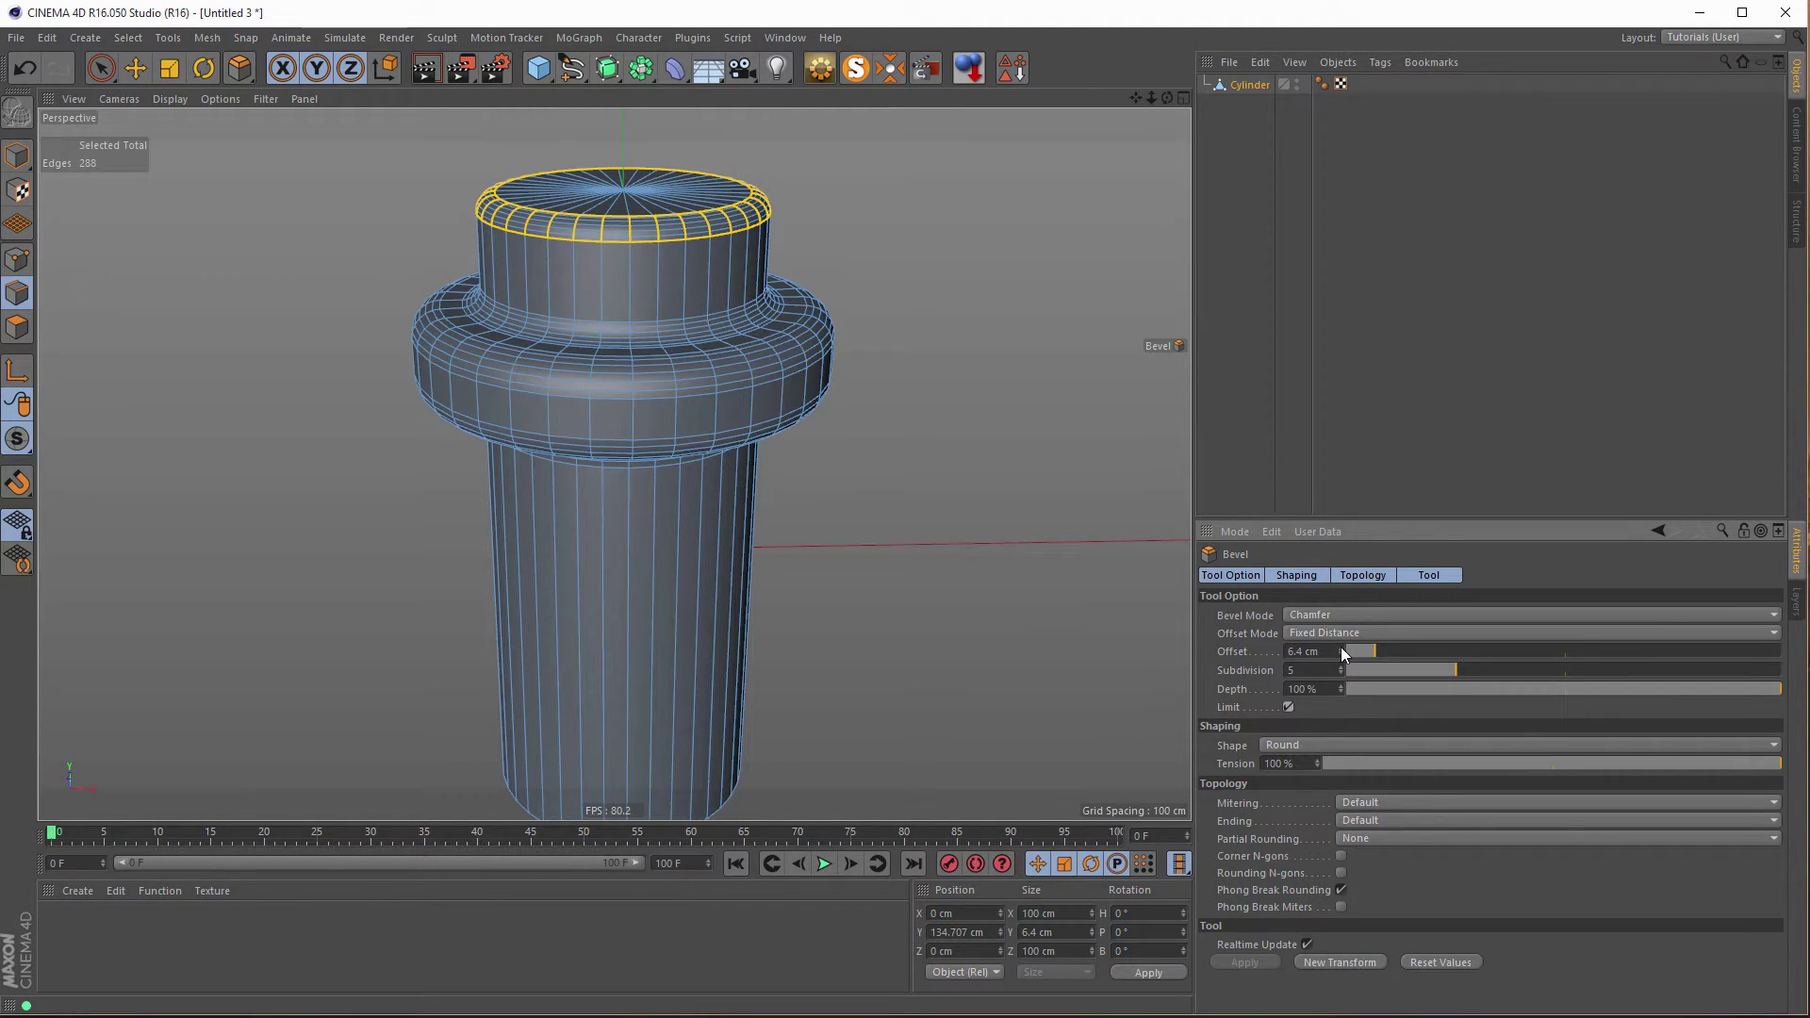
pyautogui.moveTo(1340, 646); pyautogui.dragTo(1340, 647)
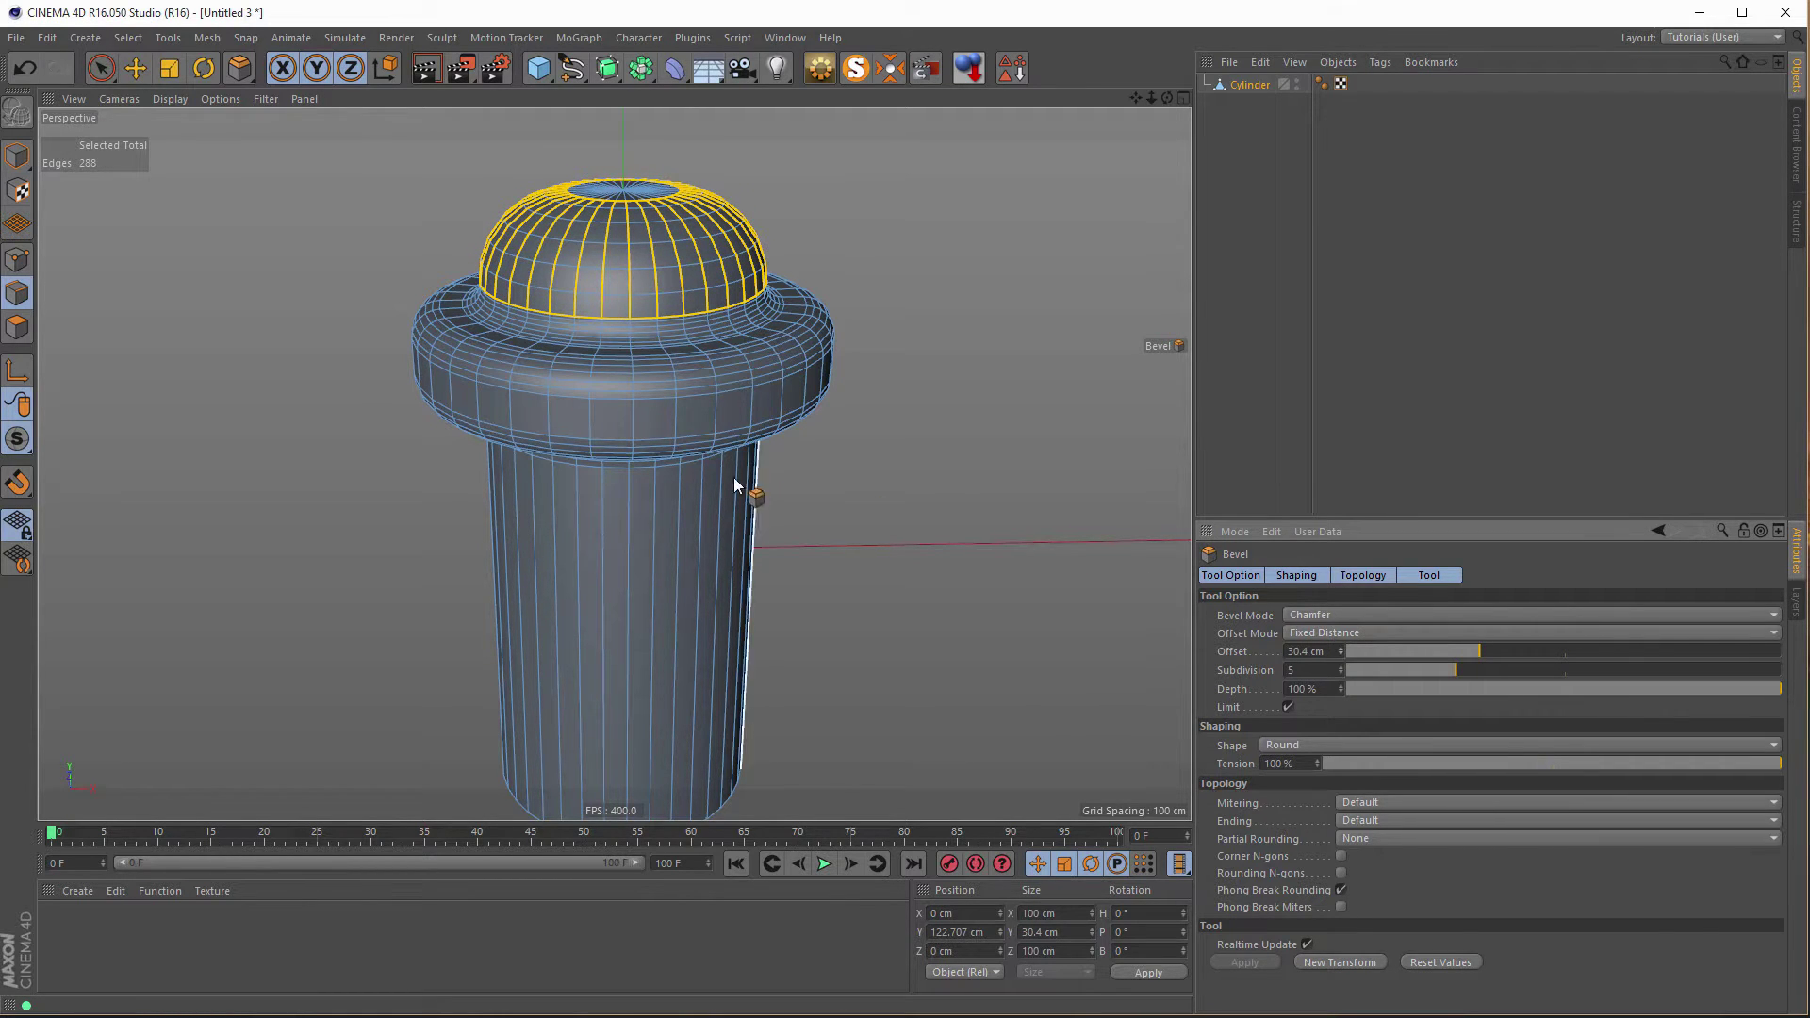
# Select all polygons of the body's bottom cap and extrude them downward by about 11.4 cm.
pyautogui.keyDown('alt'); pyautogui.moveTo(734, 478); pyautogui.dragTo(693, 533); pyautogui.keyUp('alt')
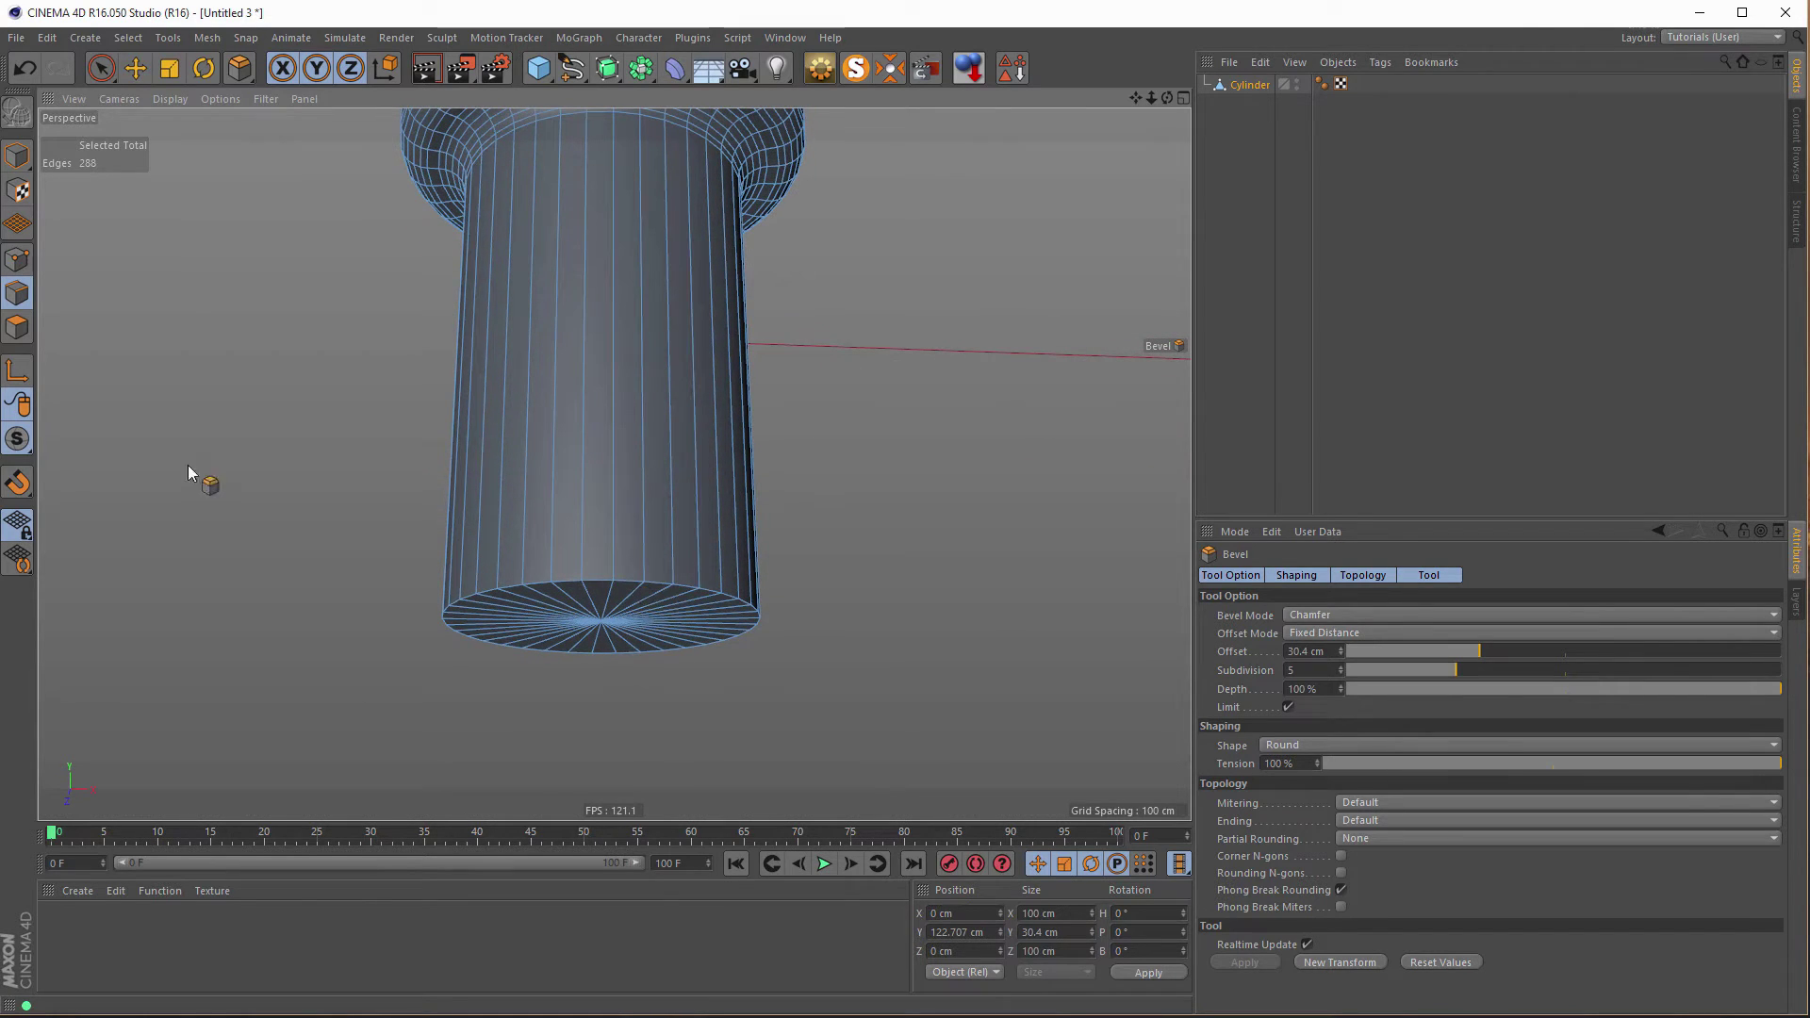
pyautogui.click(16, 330)
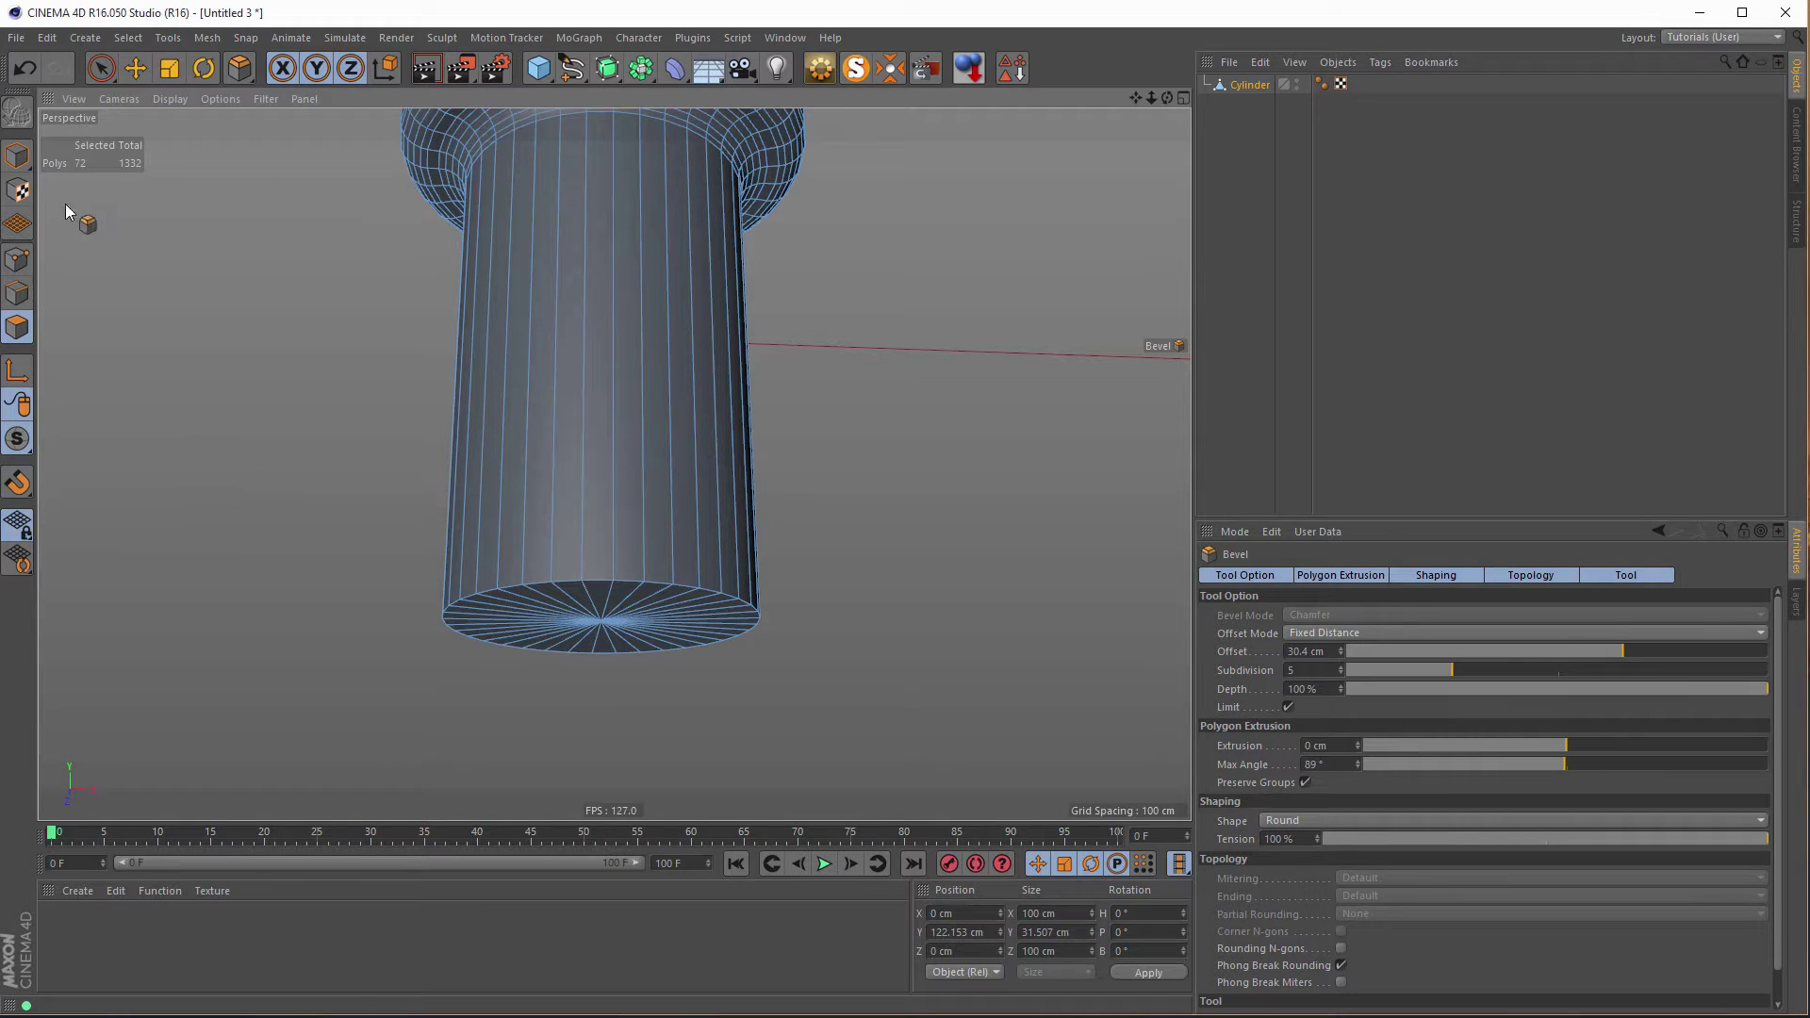
pyautogui.click(101, 68)
pyautogui.moveTo(563, 630); pyautogui.dragTo(615, 622)
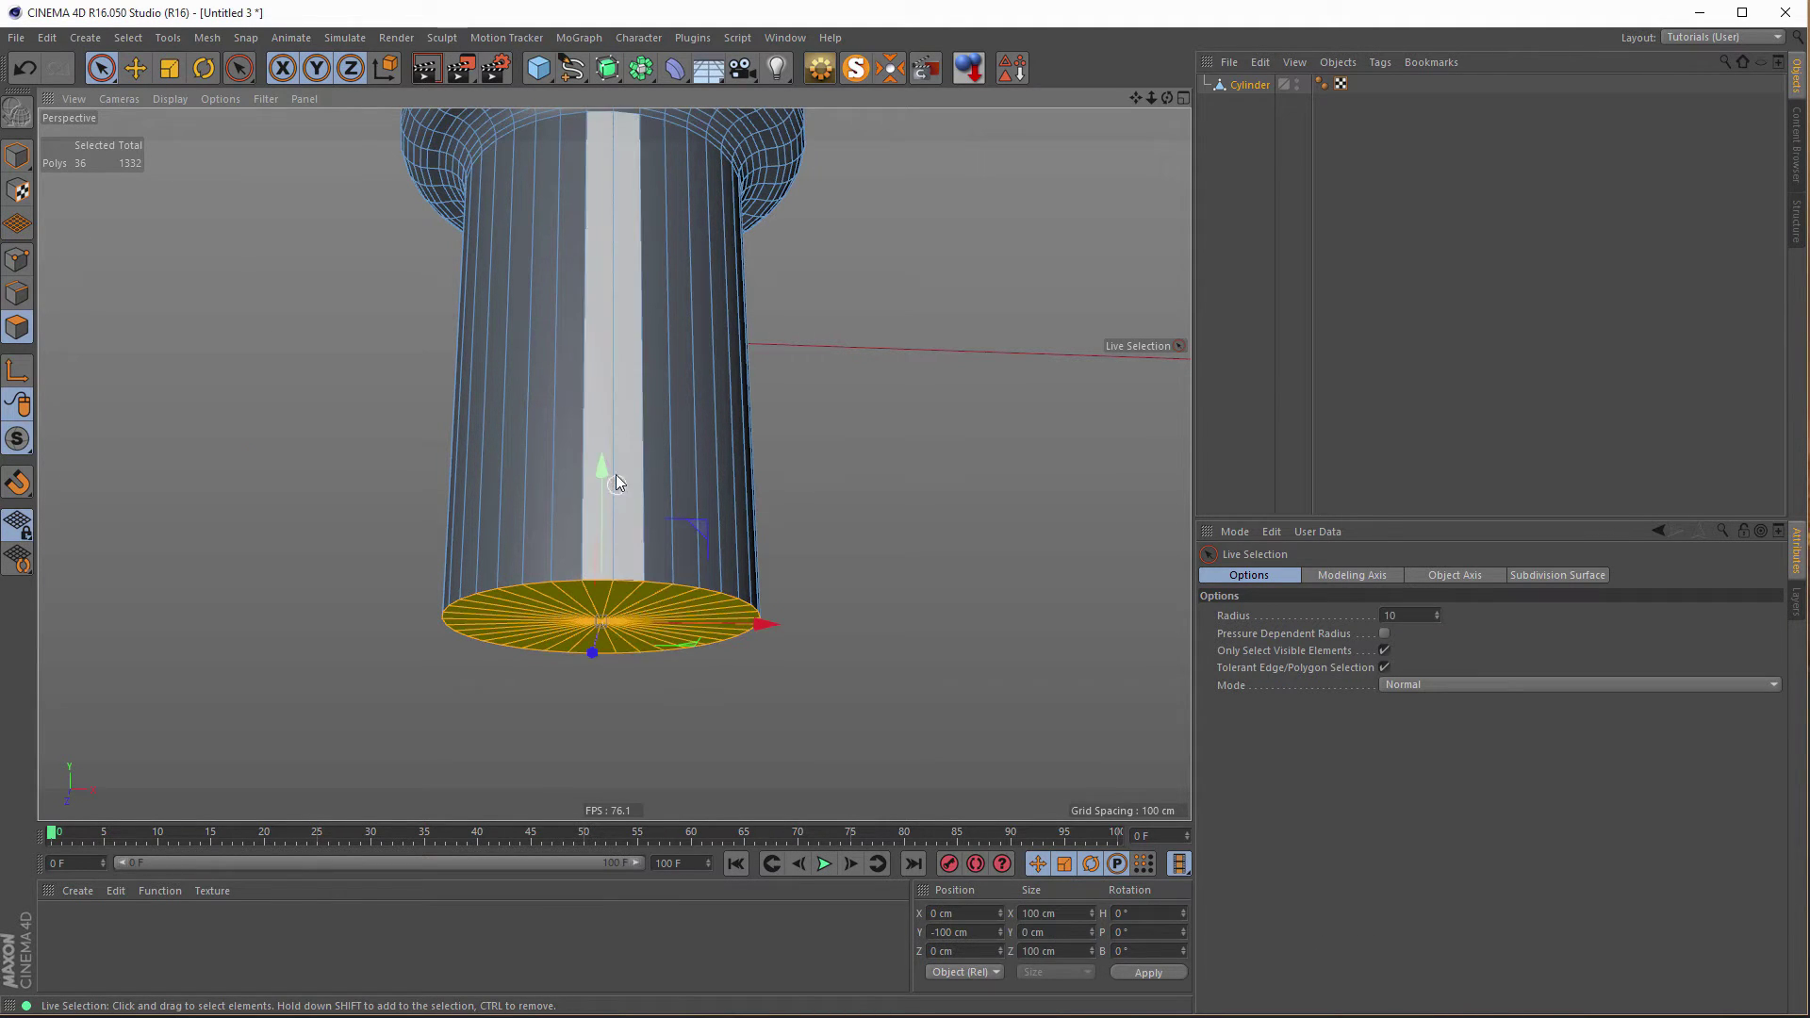
pyautogui.keyDown('ctrl'); pyautogui.moveTo(601, 473); pyautogui.dragTo(600, 500); pyautogui.keyUp('ctrl')
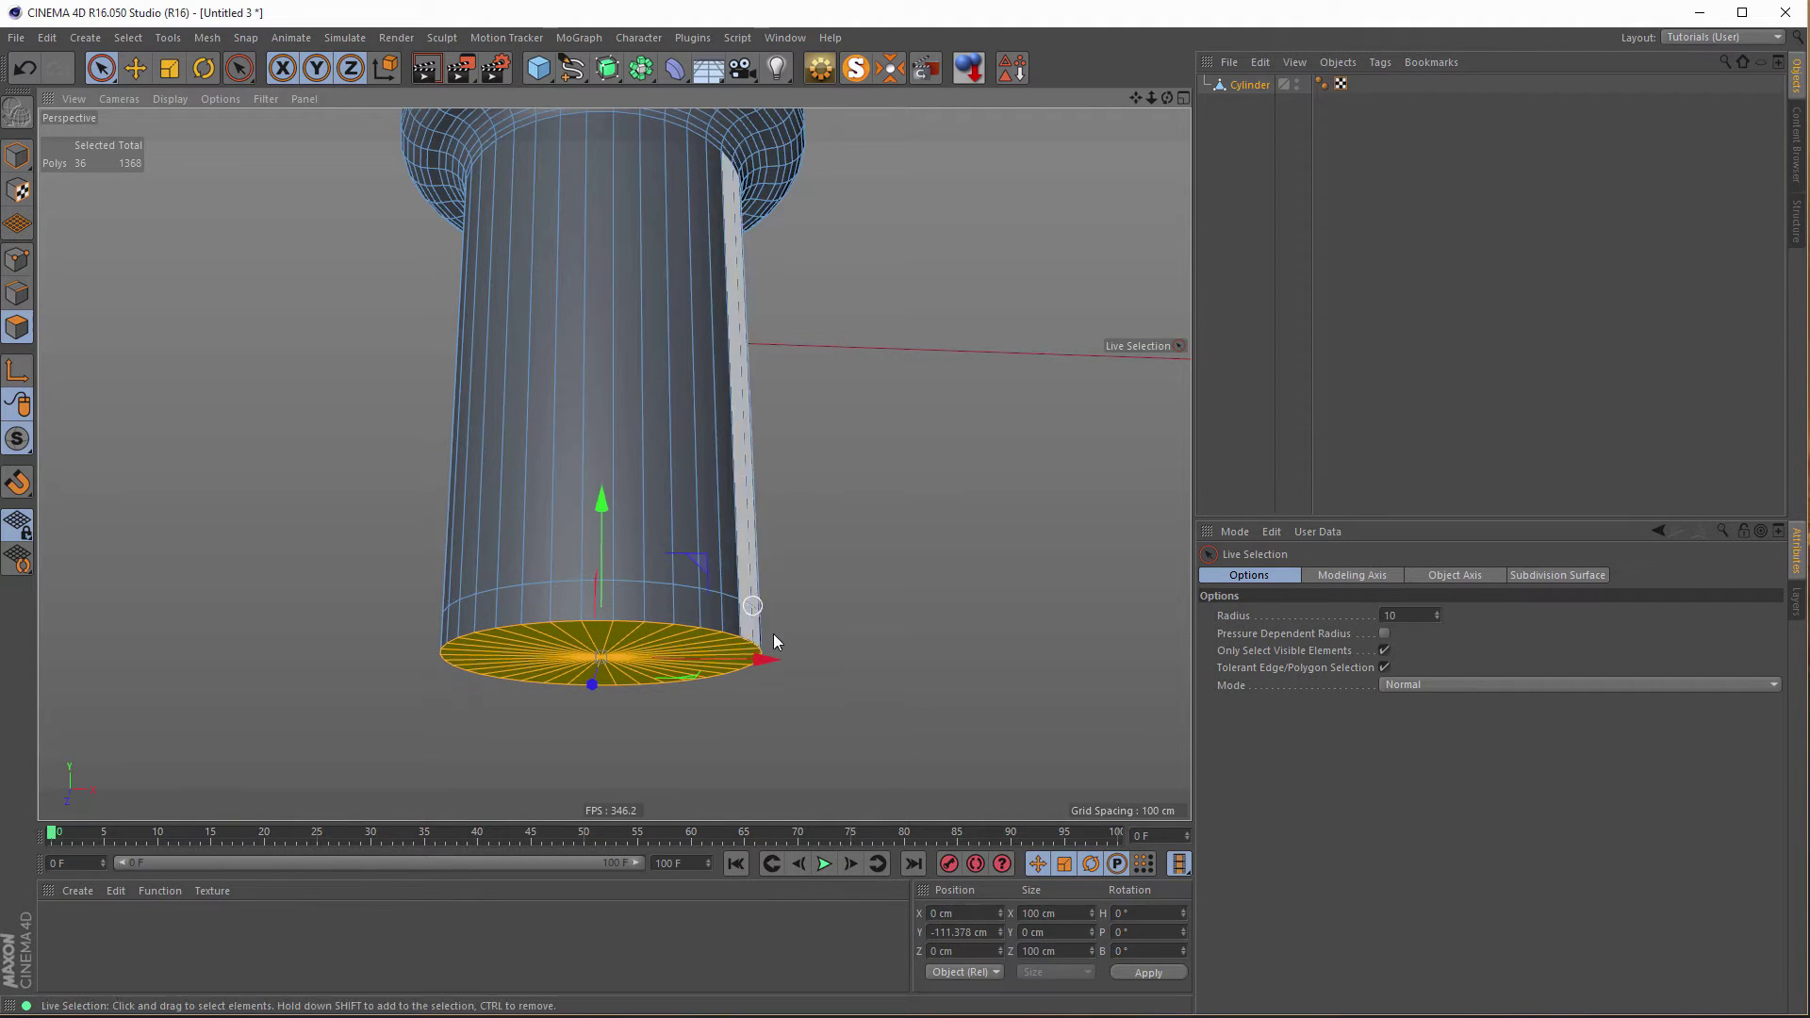
# Extrude the side polygon loop of the new bottom band outward to a diameter of about 125.3 cm.
pyautogui.press('u')
pyautogui.press('l')
pyautogui.click(714, 614)
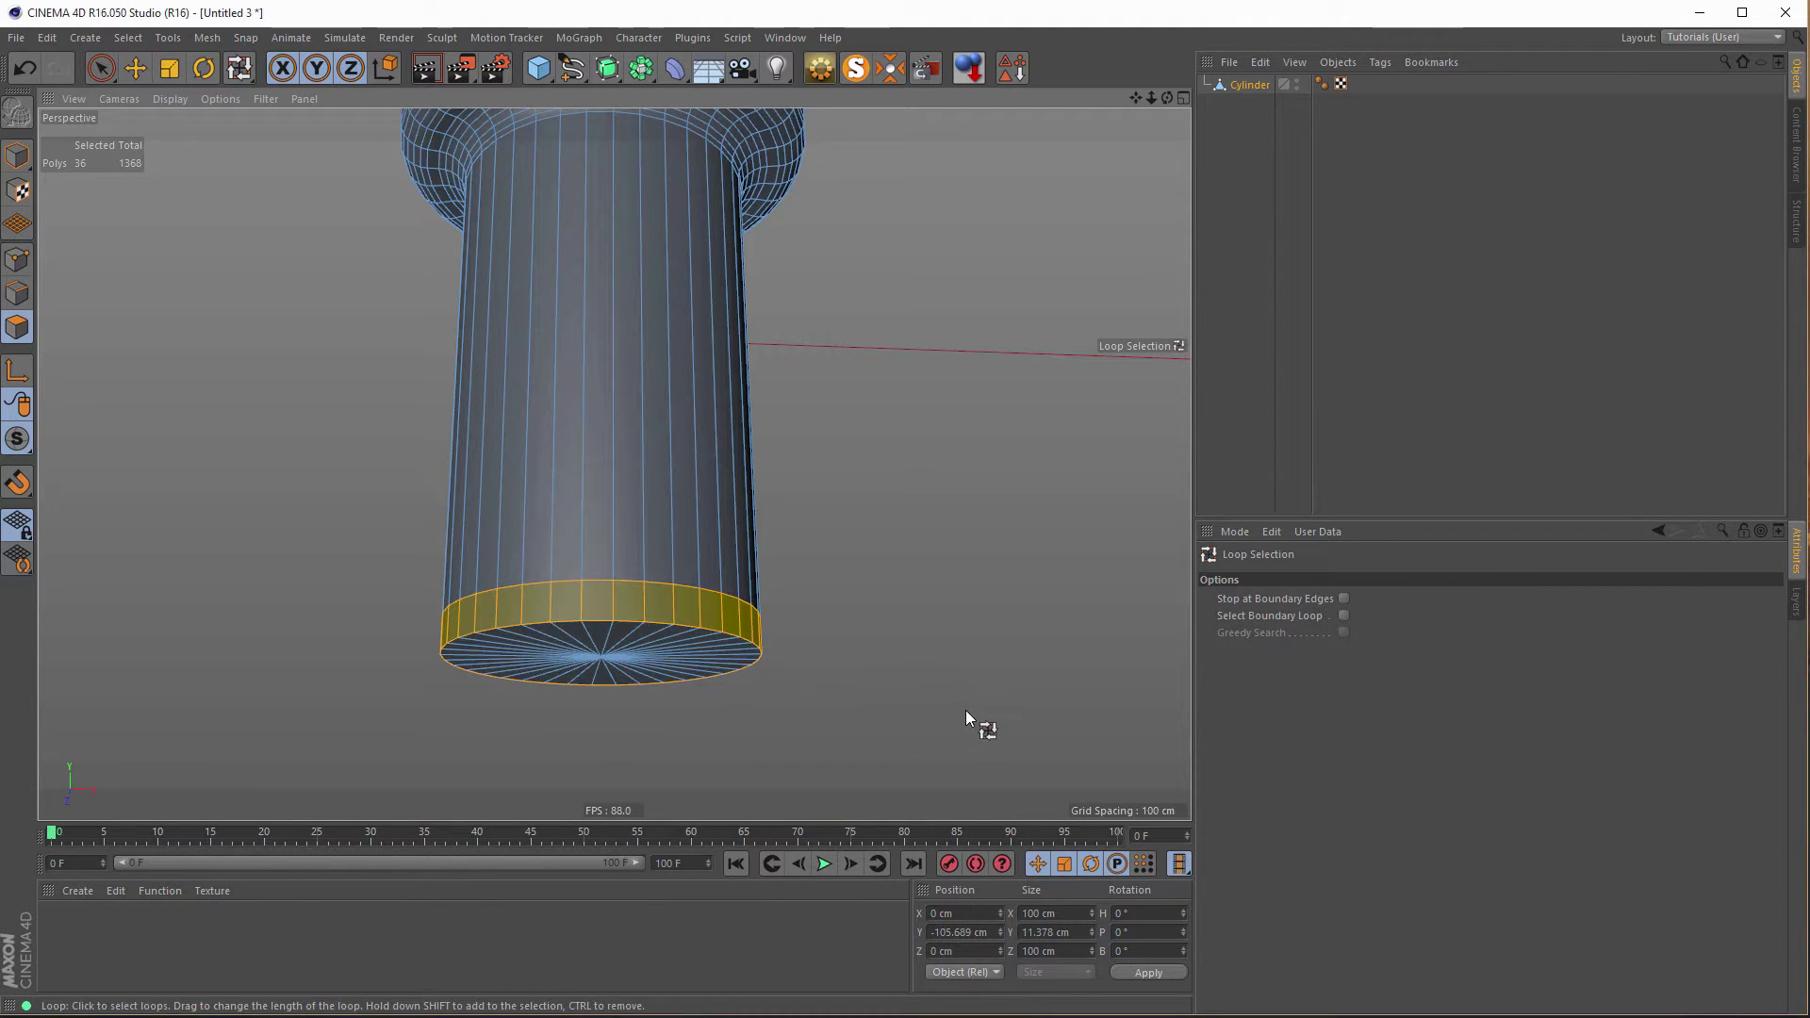
pyautogui.press('d')
pyautogui.moveTo(930, 707); pyautogui.dragTo(904, 710)
# Select the polygon ring on the flange's underside and extrude it downward by about 11.1 cm.
pyautogui.press('u')
pyautogui.press('l')
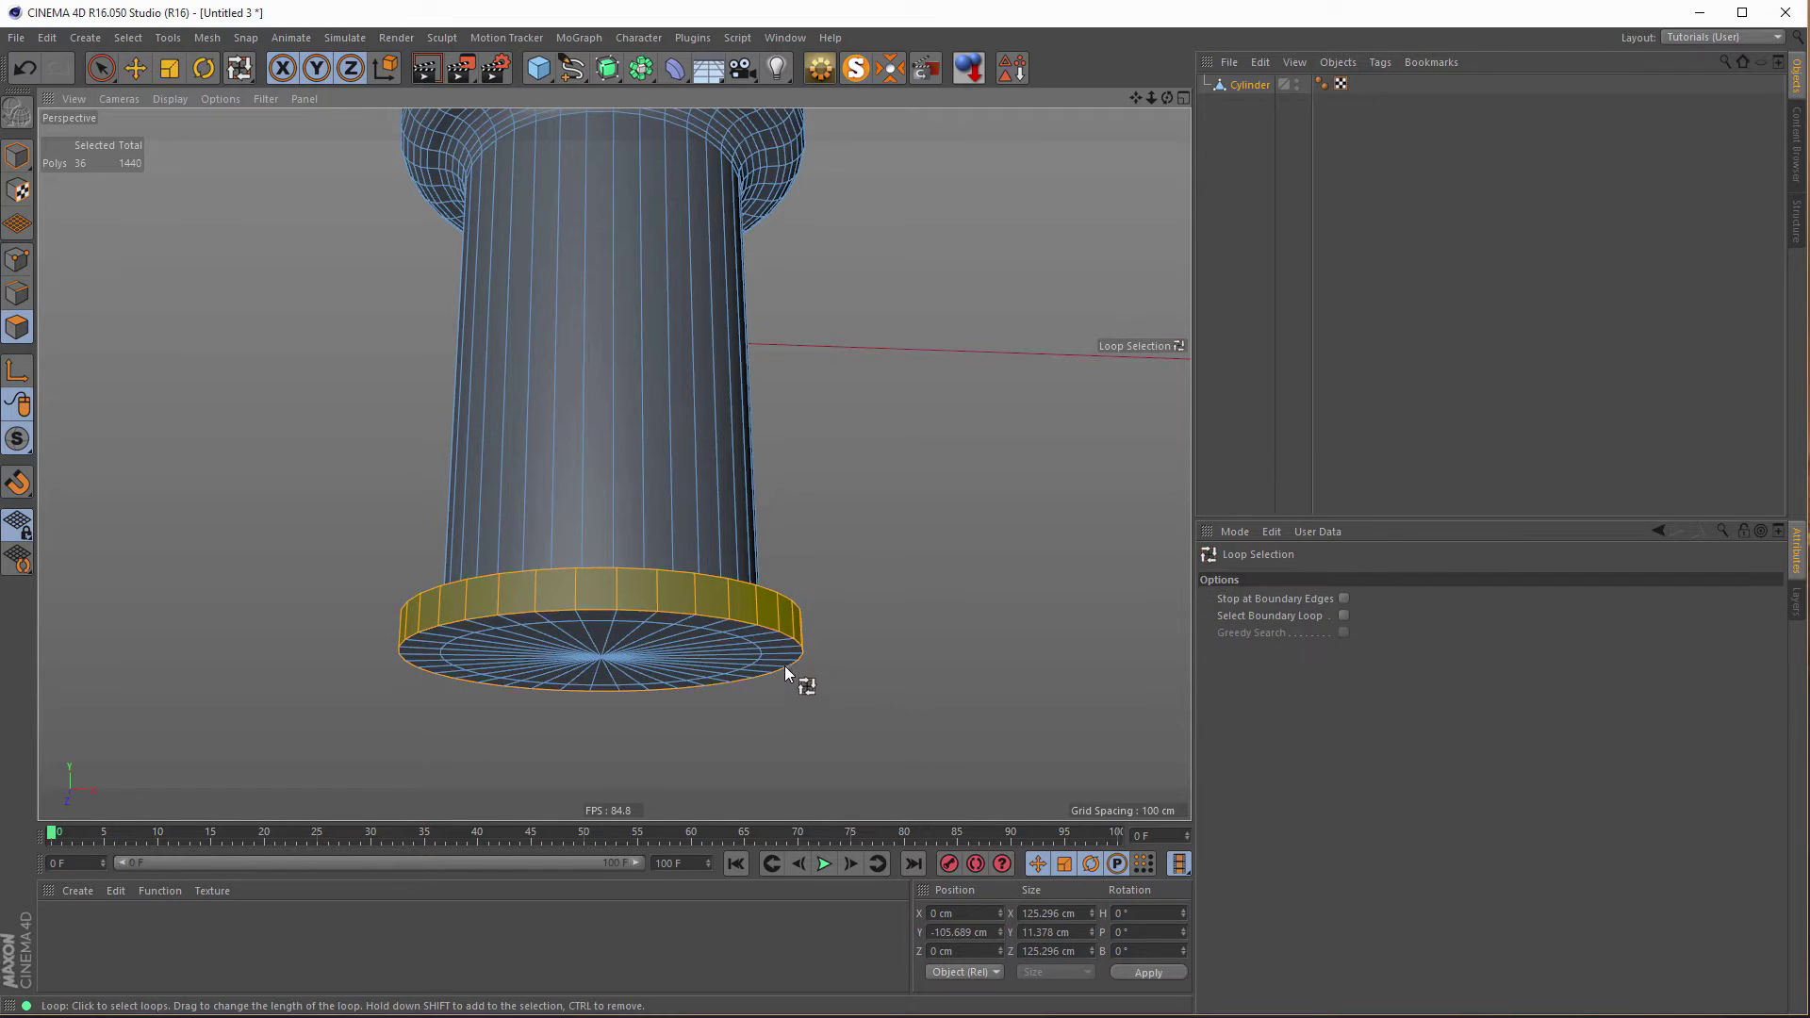
pyautogui.click(792, 665)
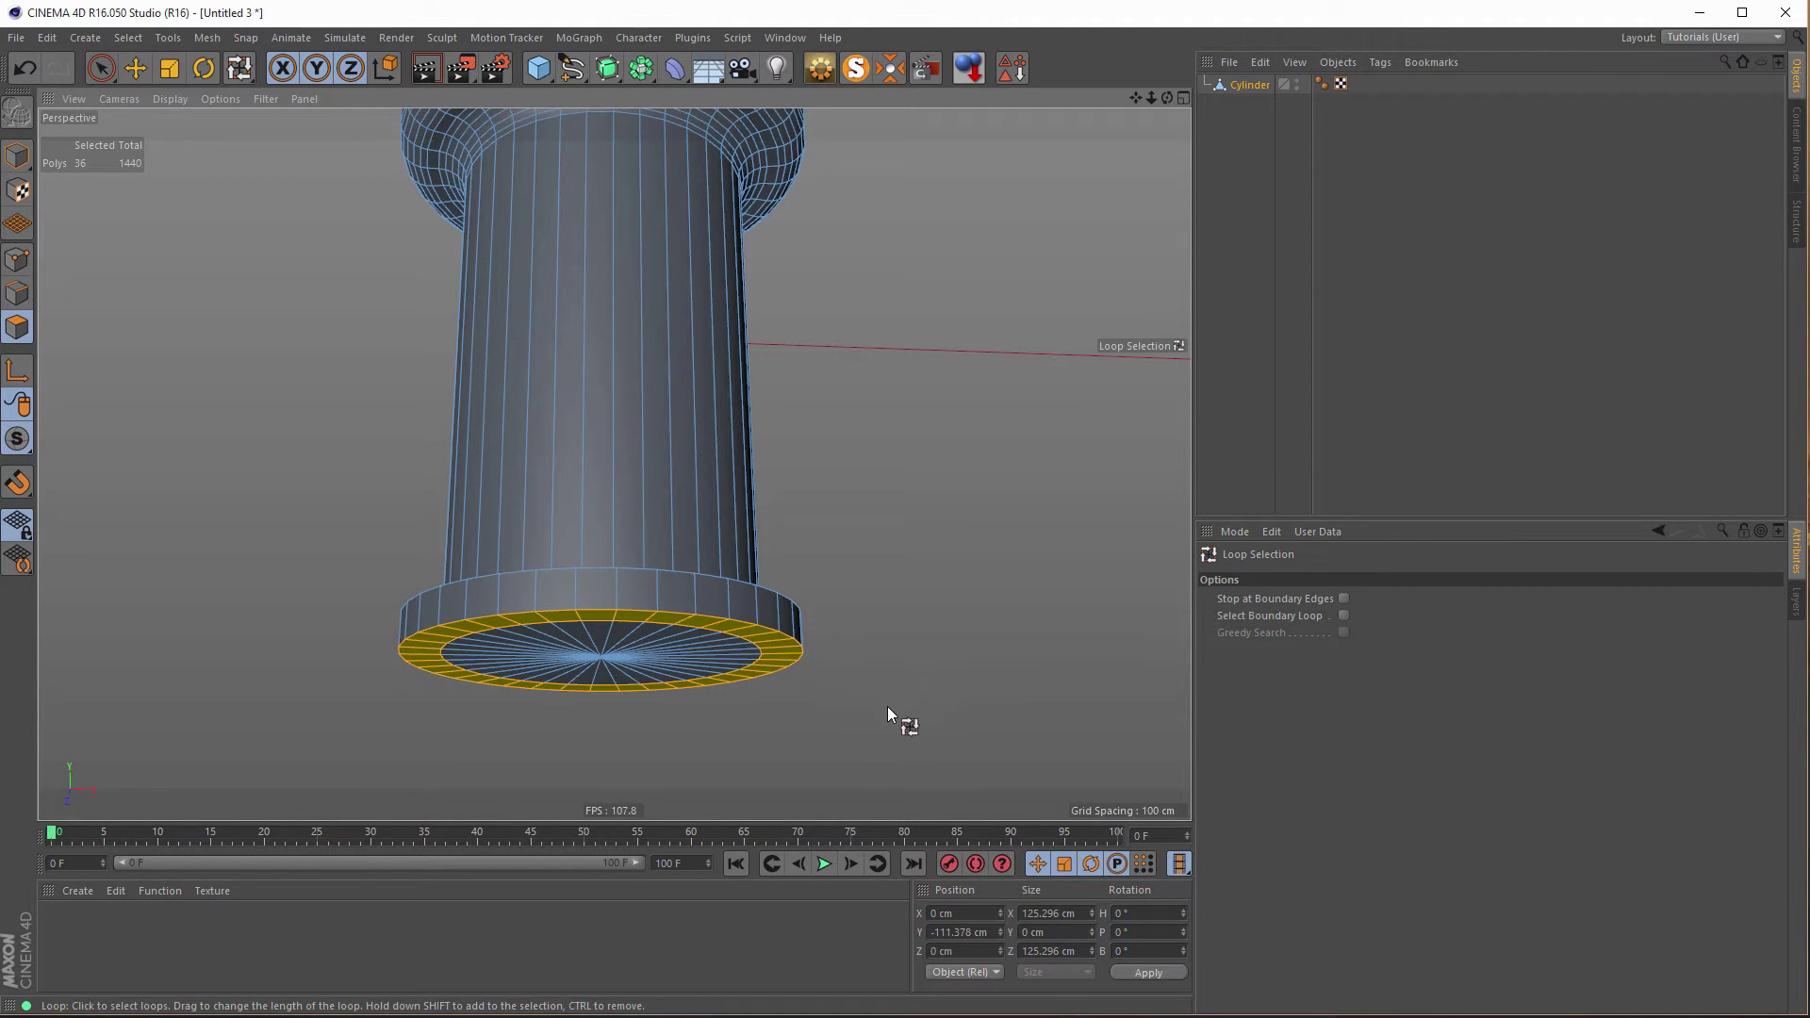
pyautogui.press('e')
pyautogui.keyDown('ctrl'); pyautogui.moveTo(601, 501); pyautogui.dragTo(601, 532); pyautogui.keyUp('ctrl')
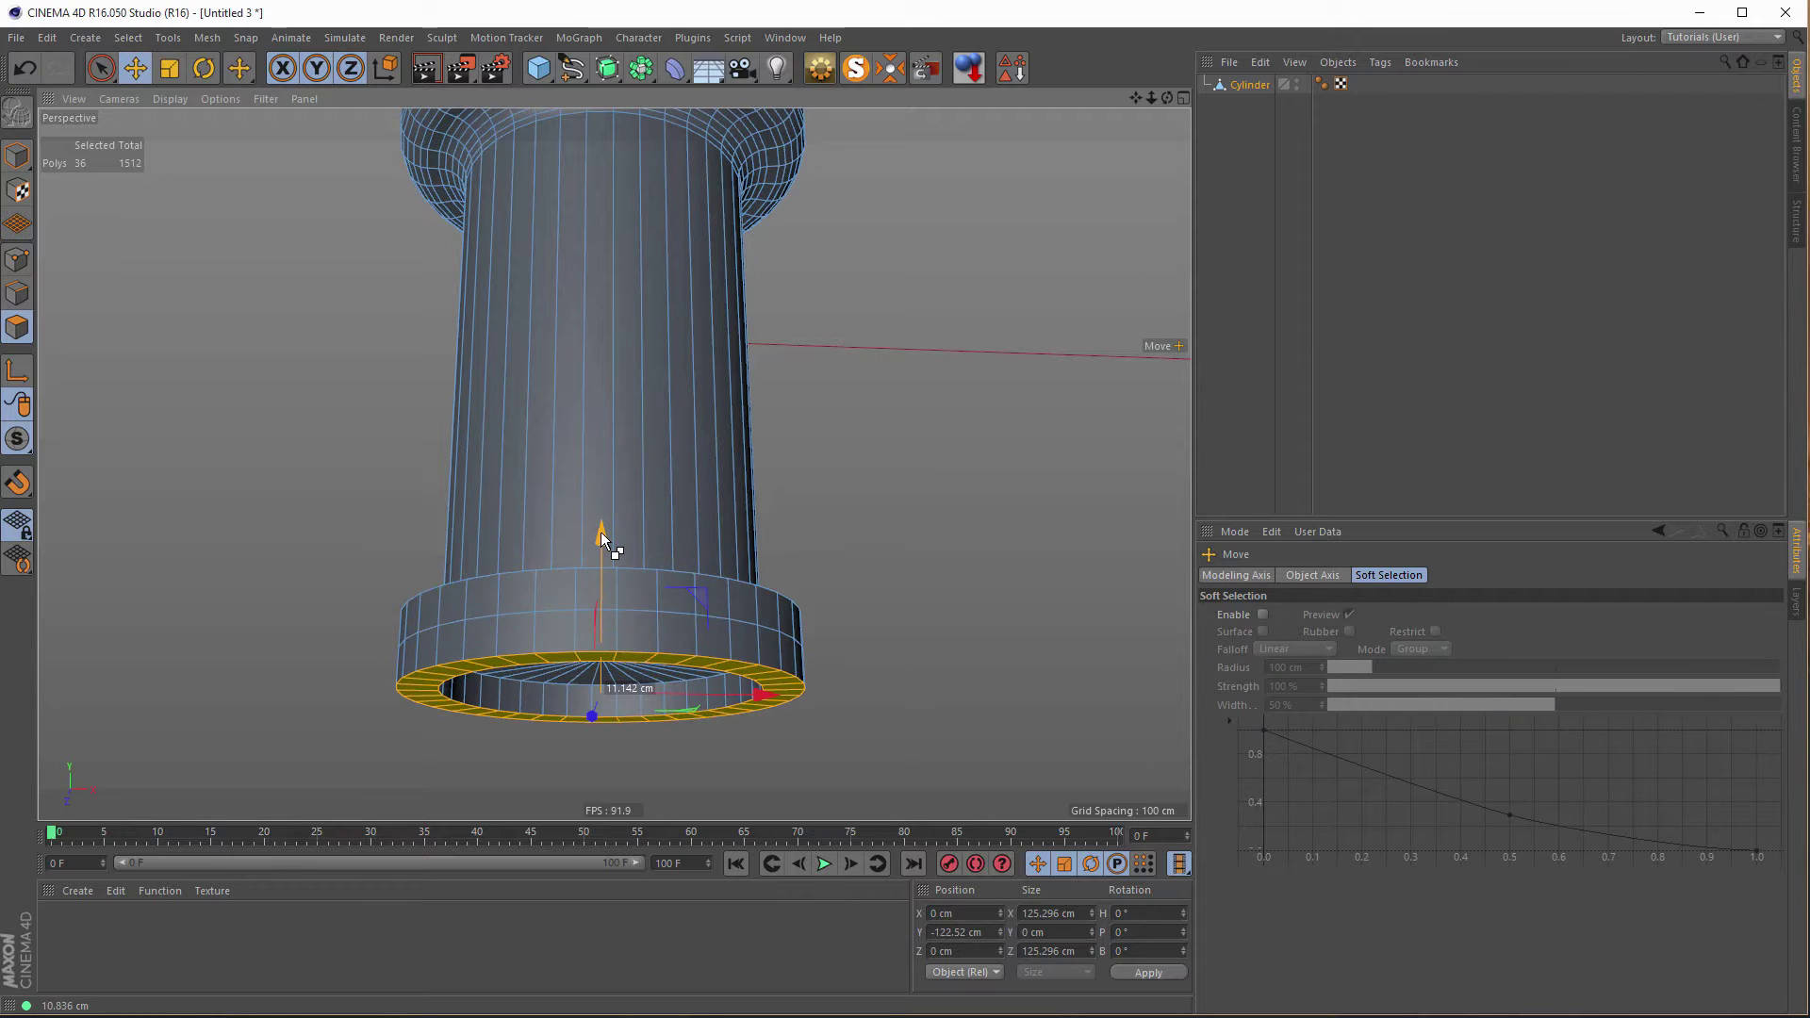
# Extrude the outer side polygon loop of the lowest band outward by about 12.9 cm.
pyautogui.press('u')
pyautogui.press('l')
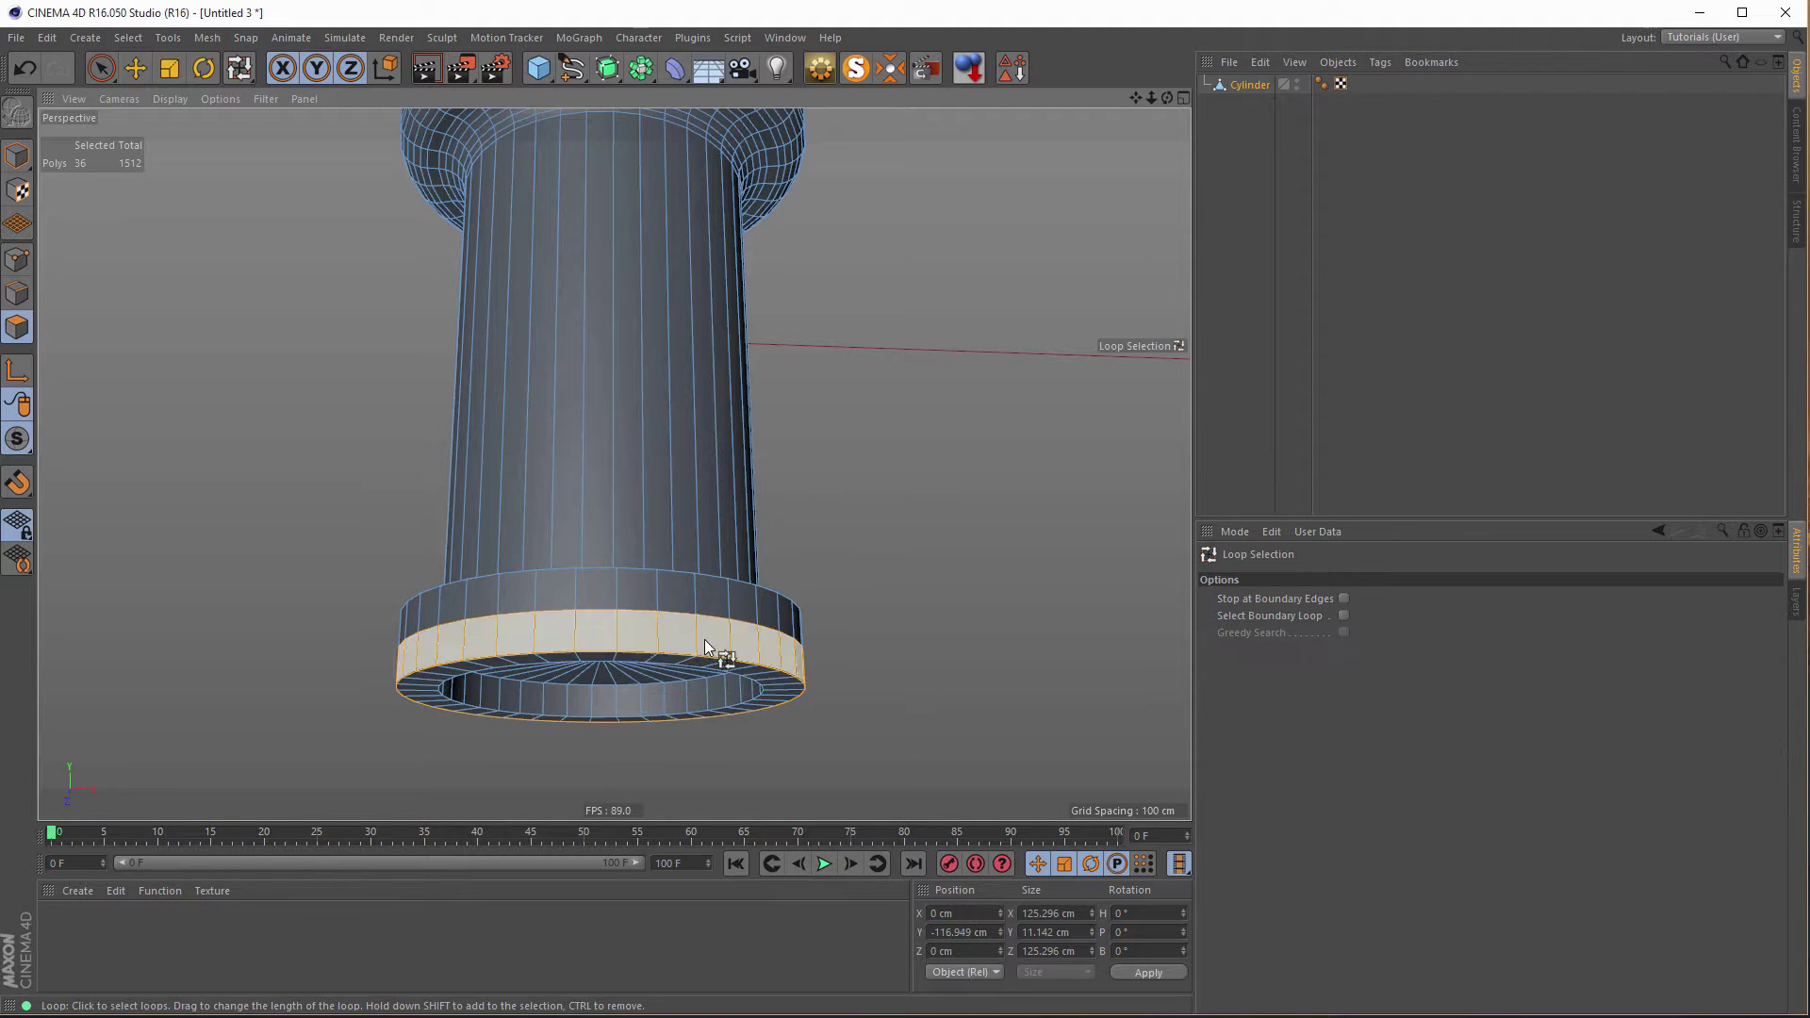
pyautogui.click(721, 651)
pyautogui.press('d')
pyautogui.moveTo(894, 693); pyautogui.dragTo(936, 693)
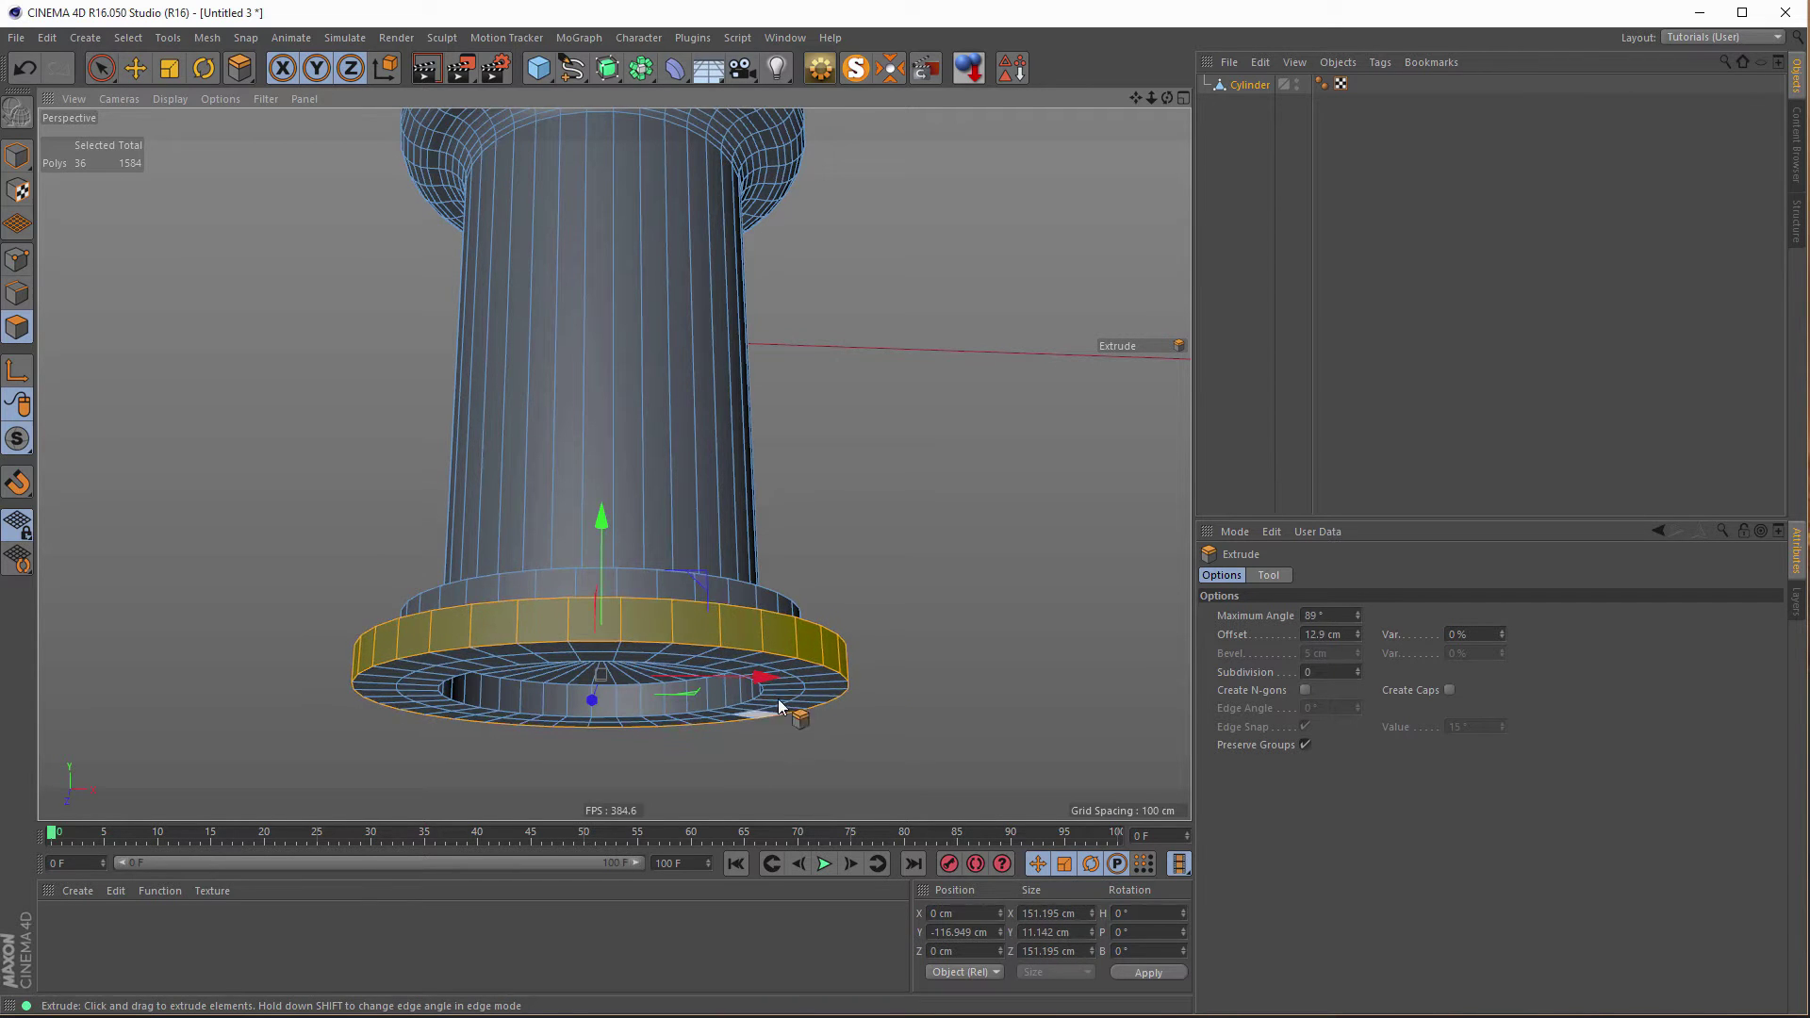
# Bevel the four edge loops of the stepped base, from the lower flange's upper rim to the body joint, by about 5.7 cm with 5 subdivisions.
pyautogui.keyDown('alt'); pyautogui.moveTo(778, 698); pyautogui.dragTo(489, 578); pyautogui.keyUp('alt')
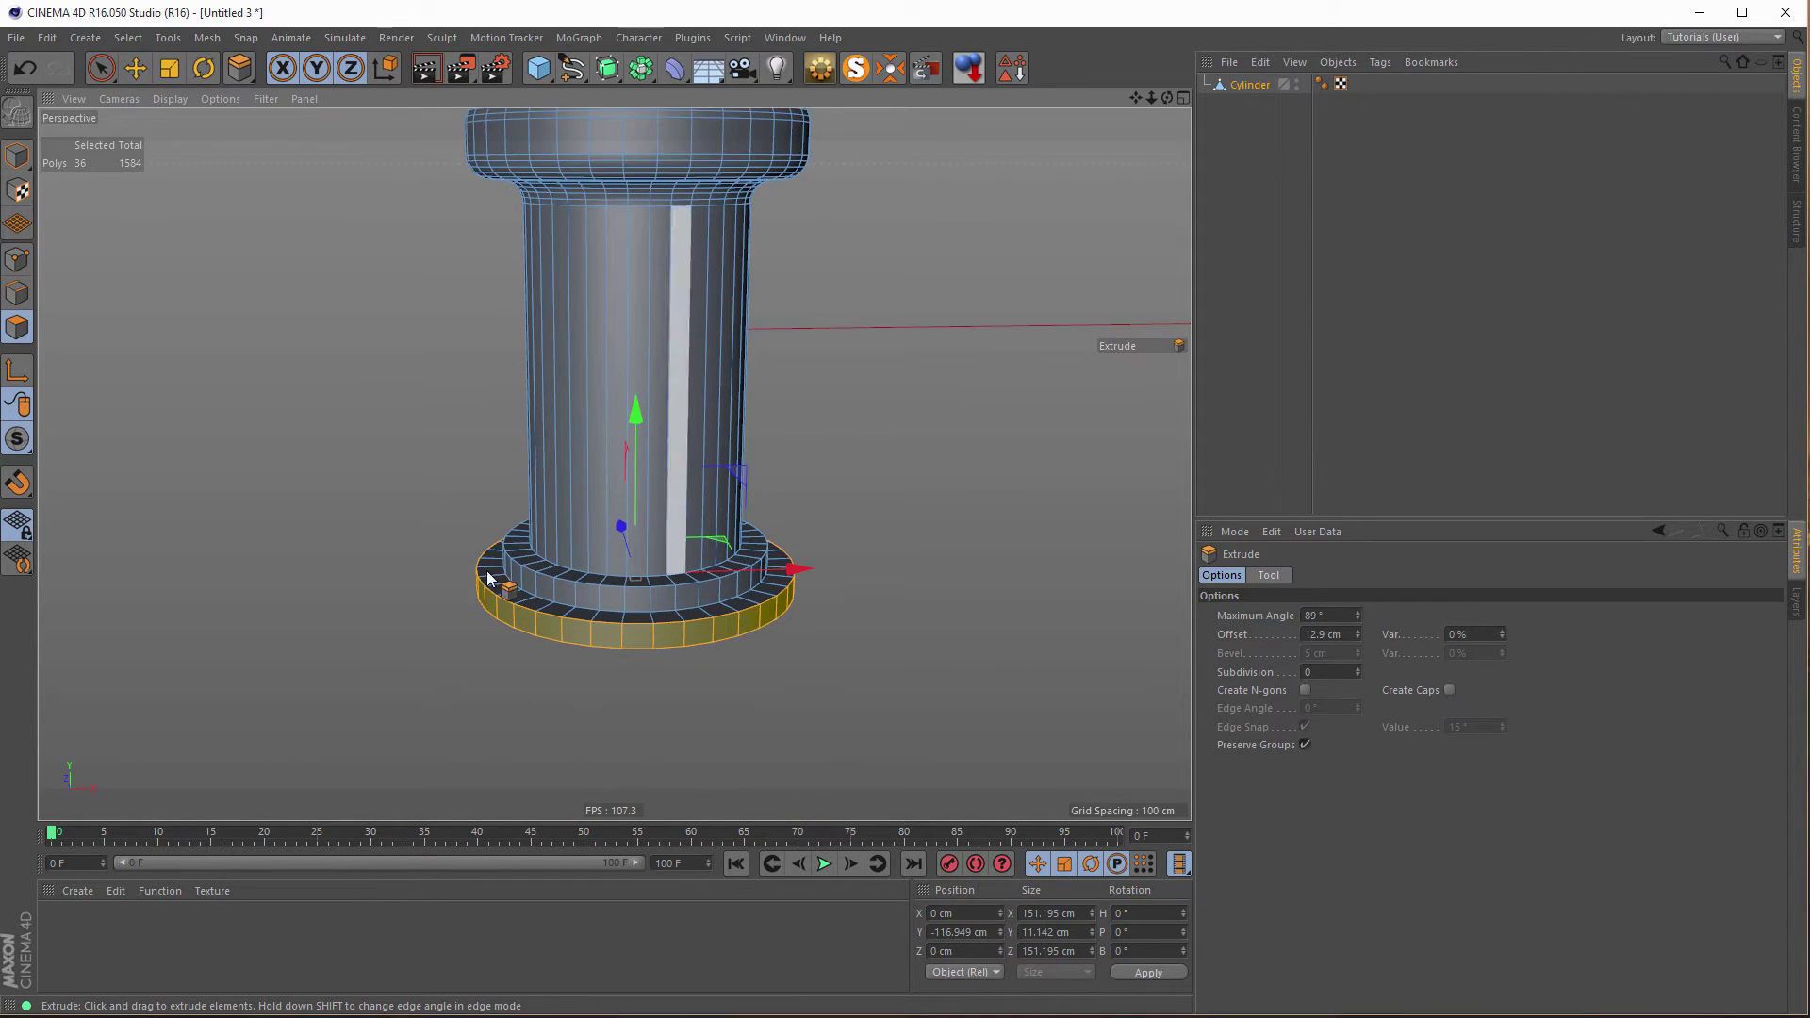
pyautogui.click(17, 293)
pyautogui.press('u')
pyautogui.press('l')
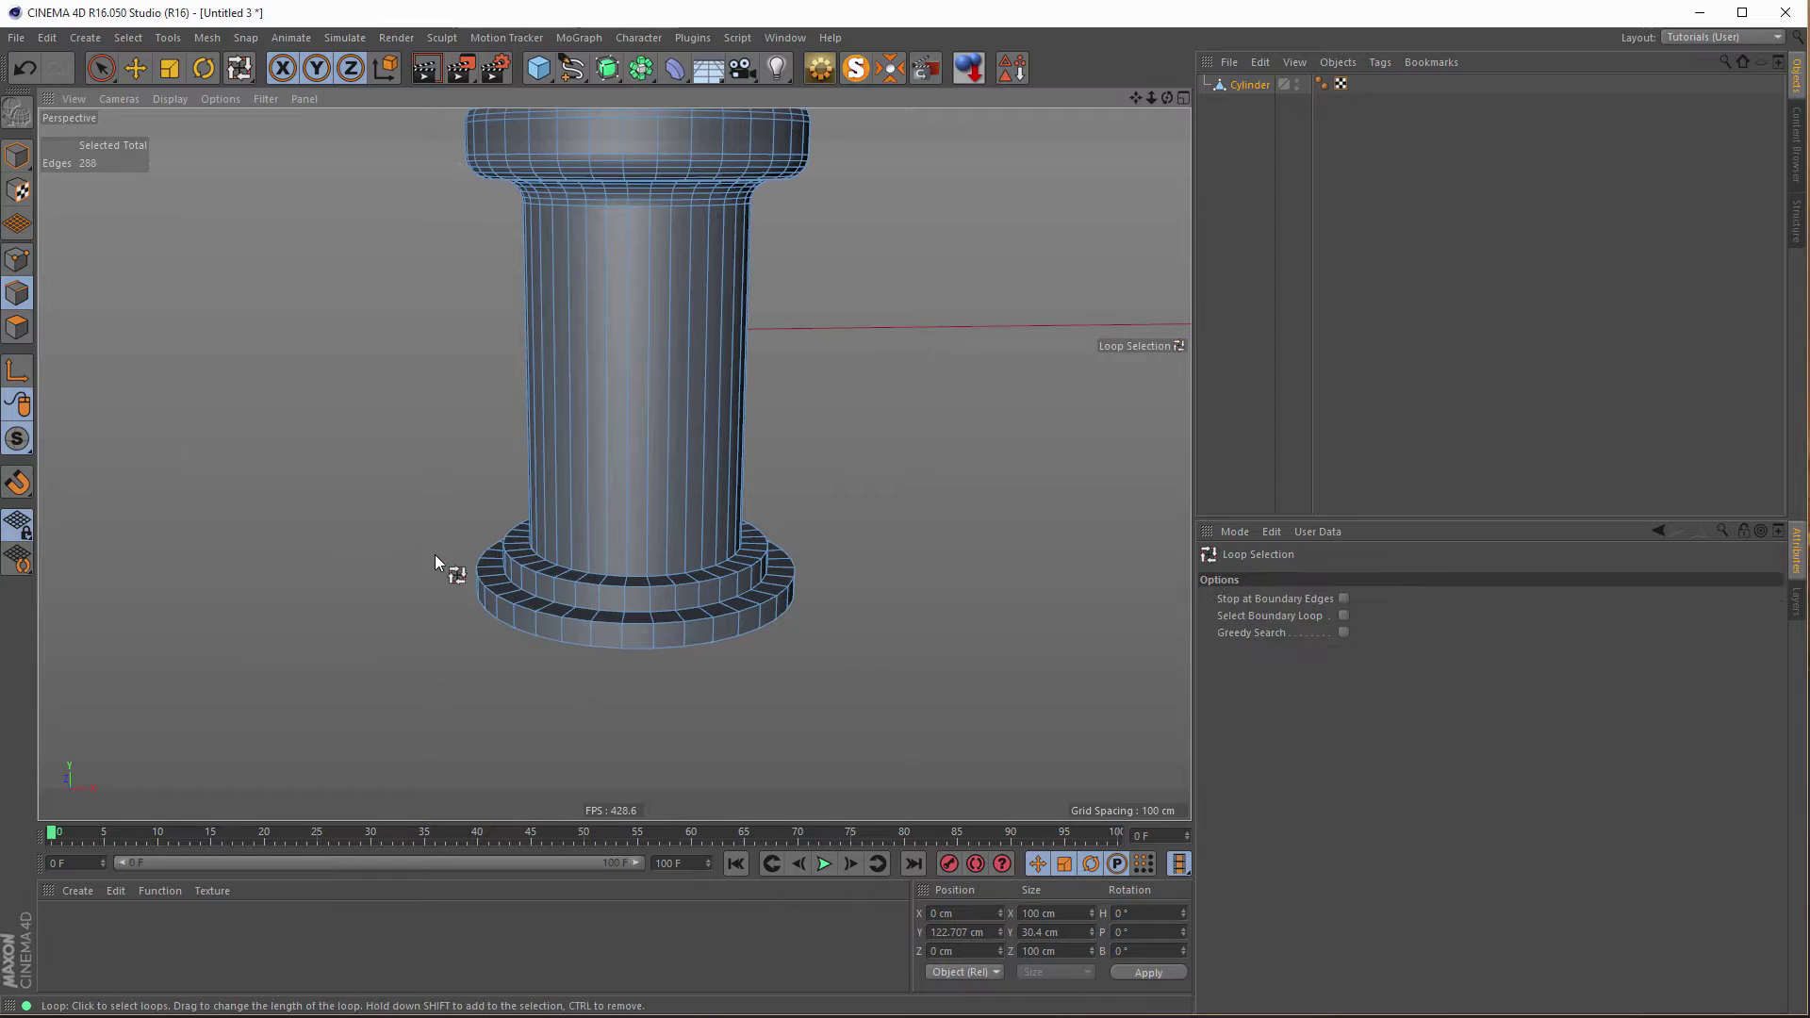
pyautogui.click(624, 622)
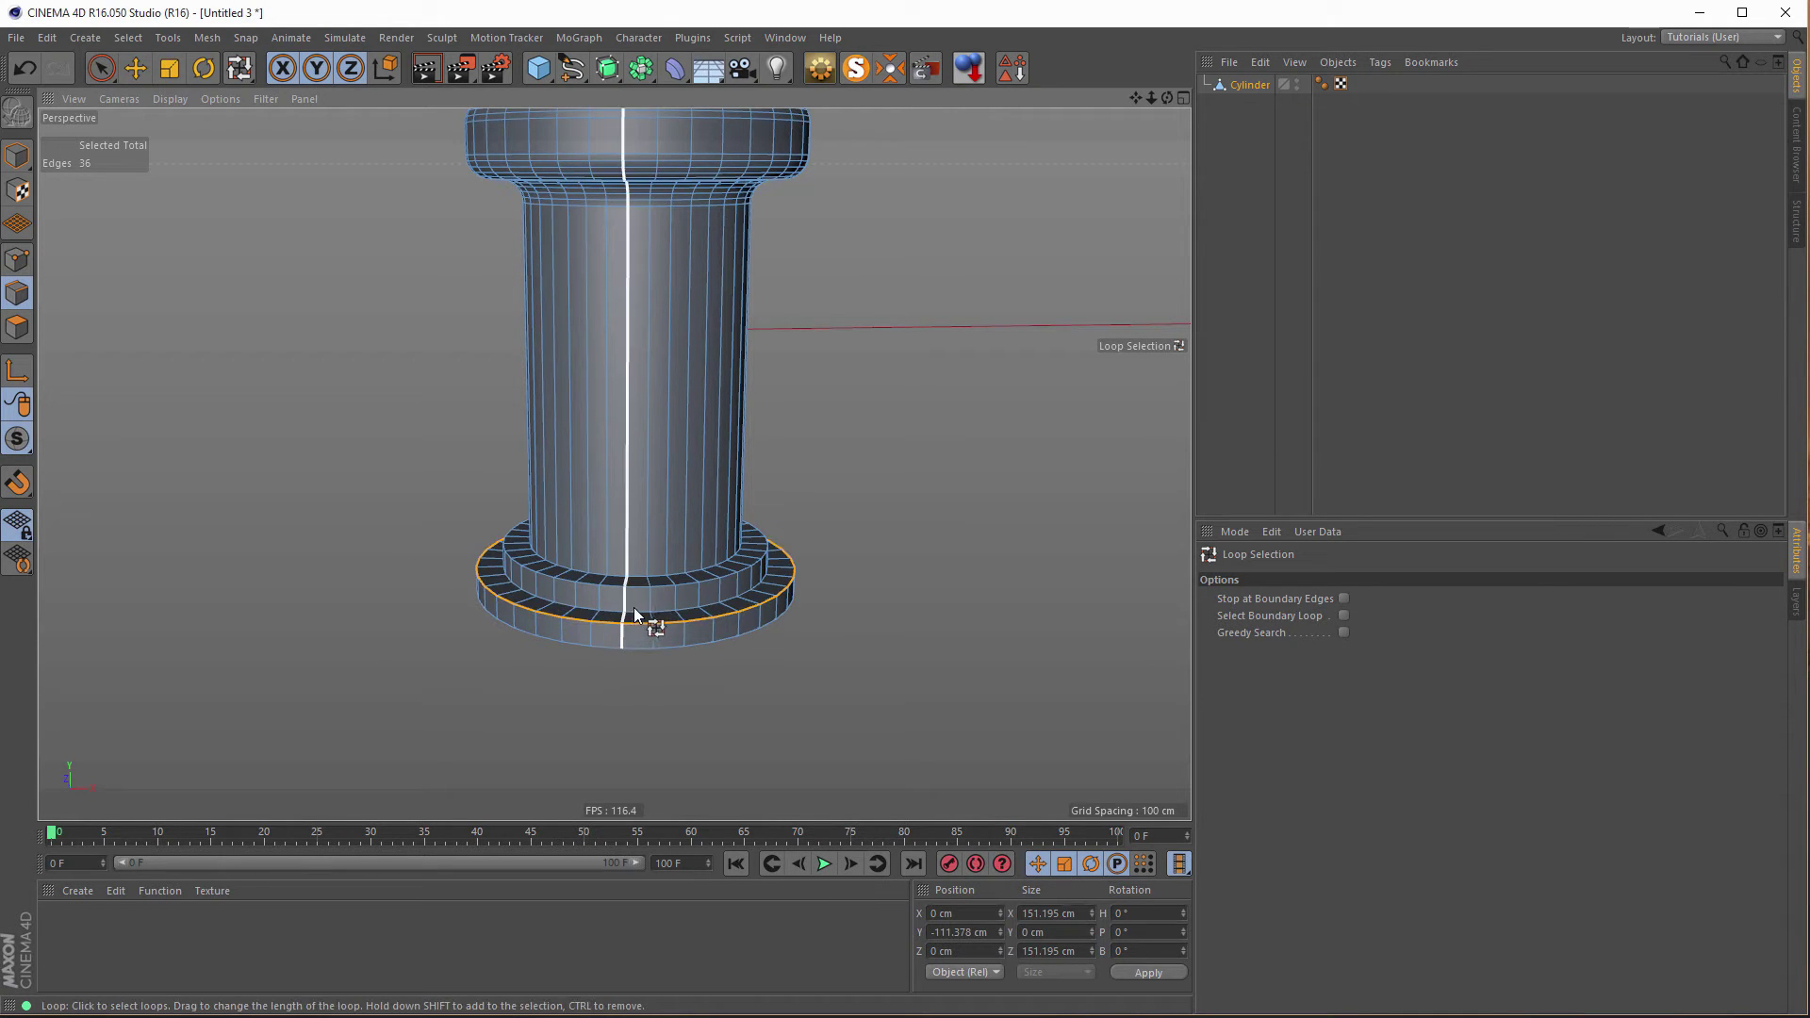
pyautogui.keyDown('shift'); pyautogui.click(660, 594); pyautogui.keyUp('shift')
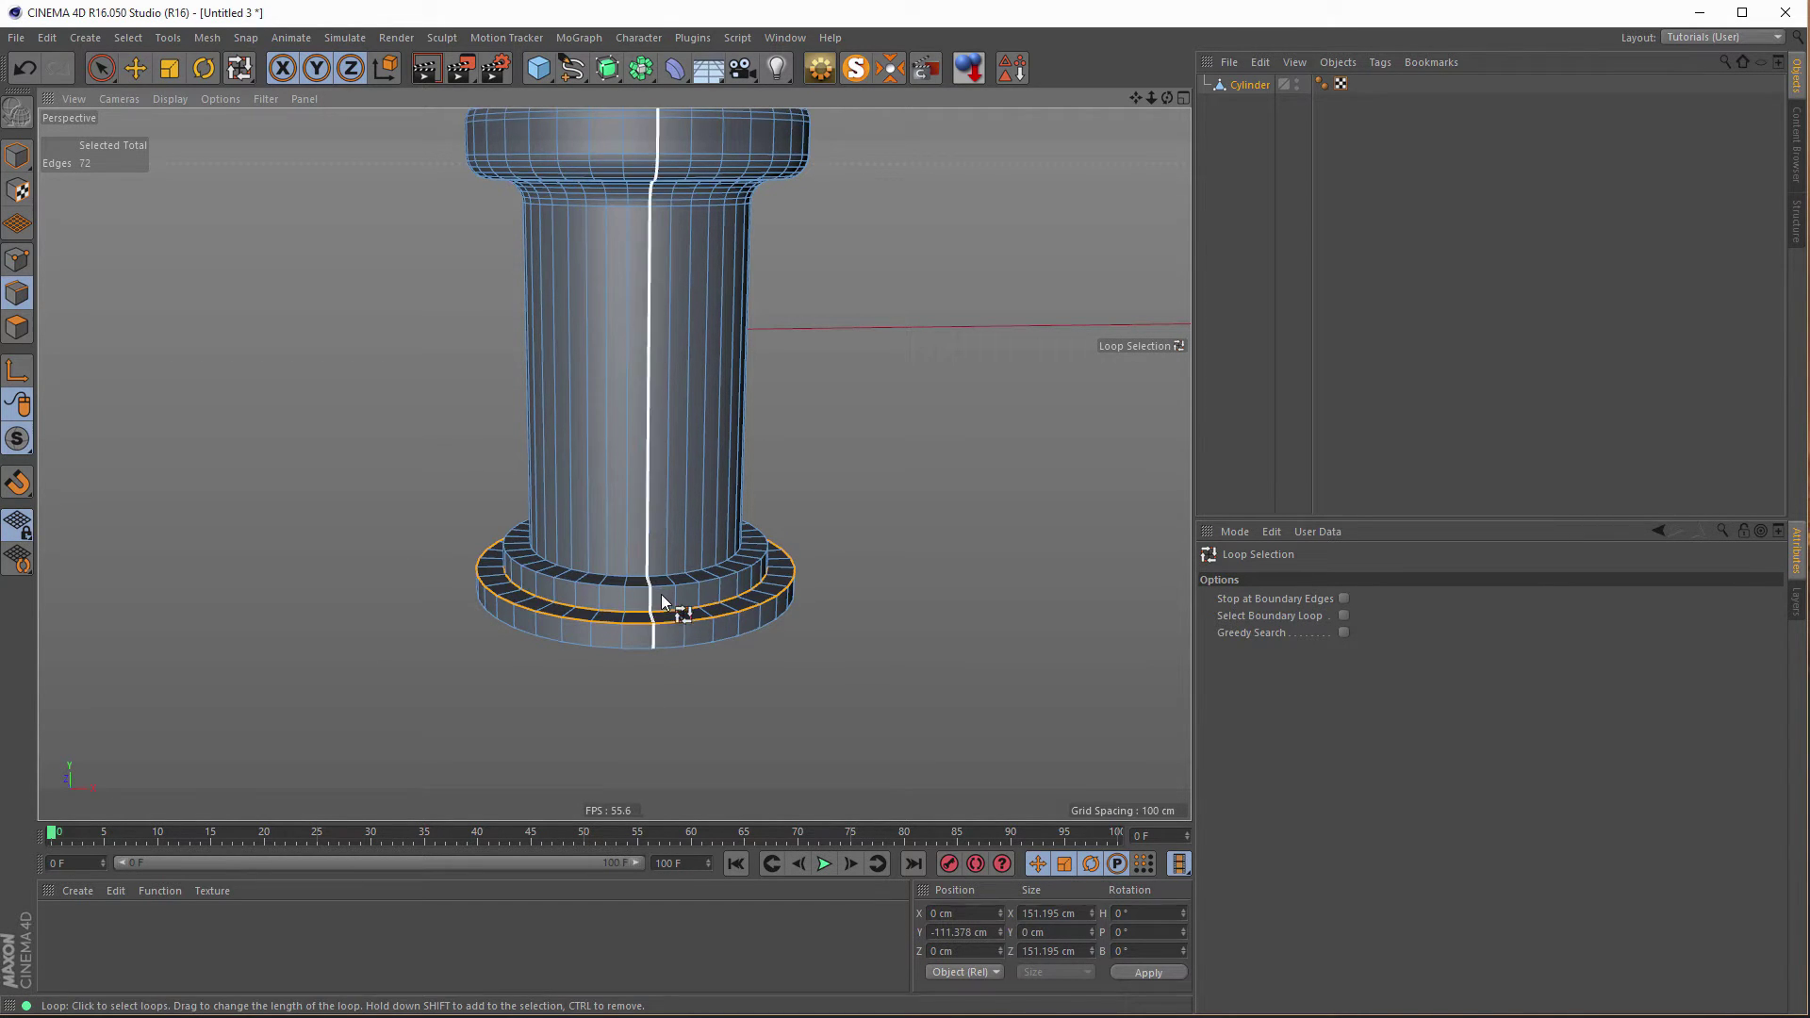
pyautogui.scroll(2, 745, 599)
pyautogui.keyDown('shift'); pyautogui.click(763, 599); pyautogui.keyUp('shift')
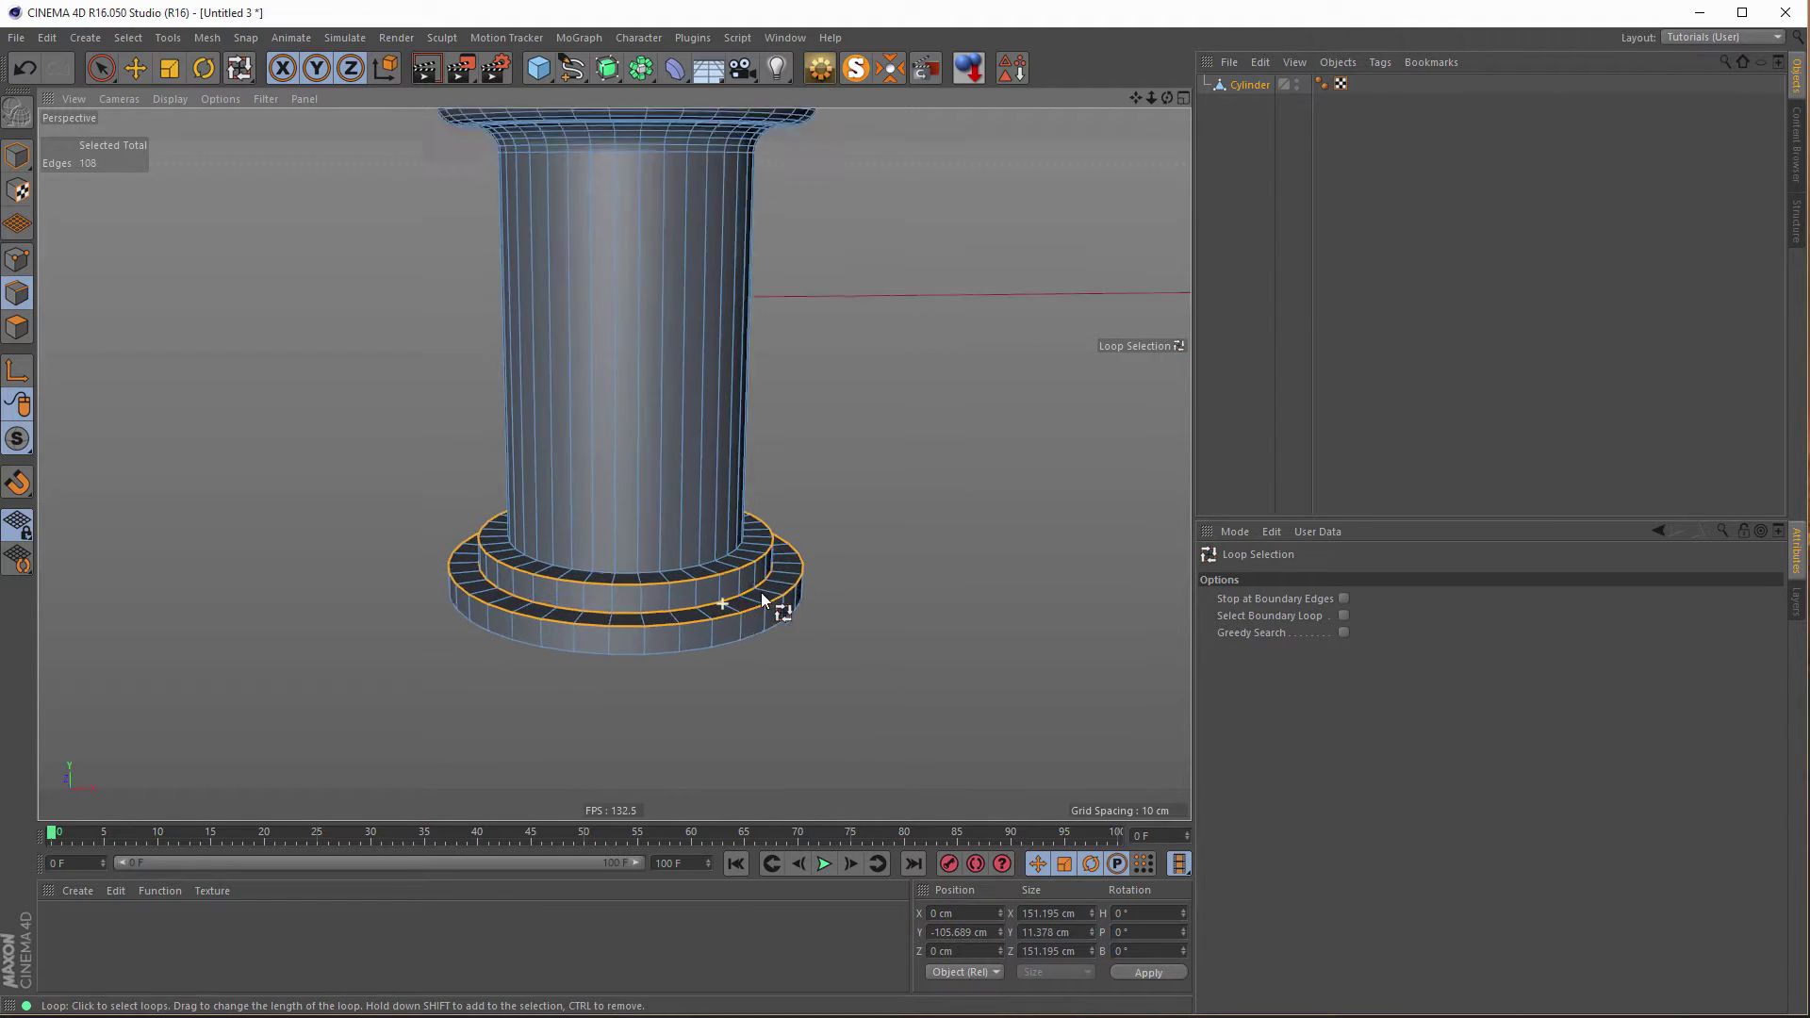
pyautogui.keyDown('alt'); pyautogui.moveTo(763, 599); pyautogui.dragTo(702, 609); pyautogui.keyUp('alt')
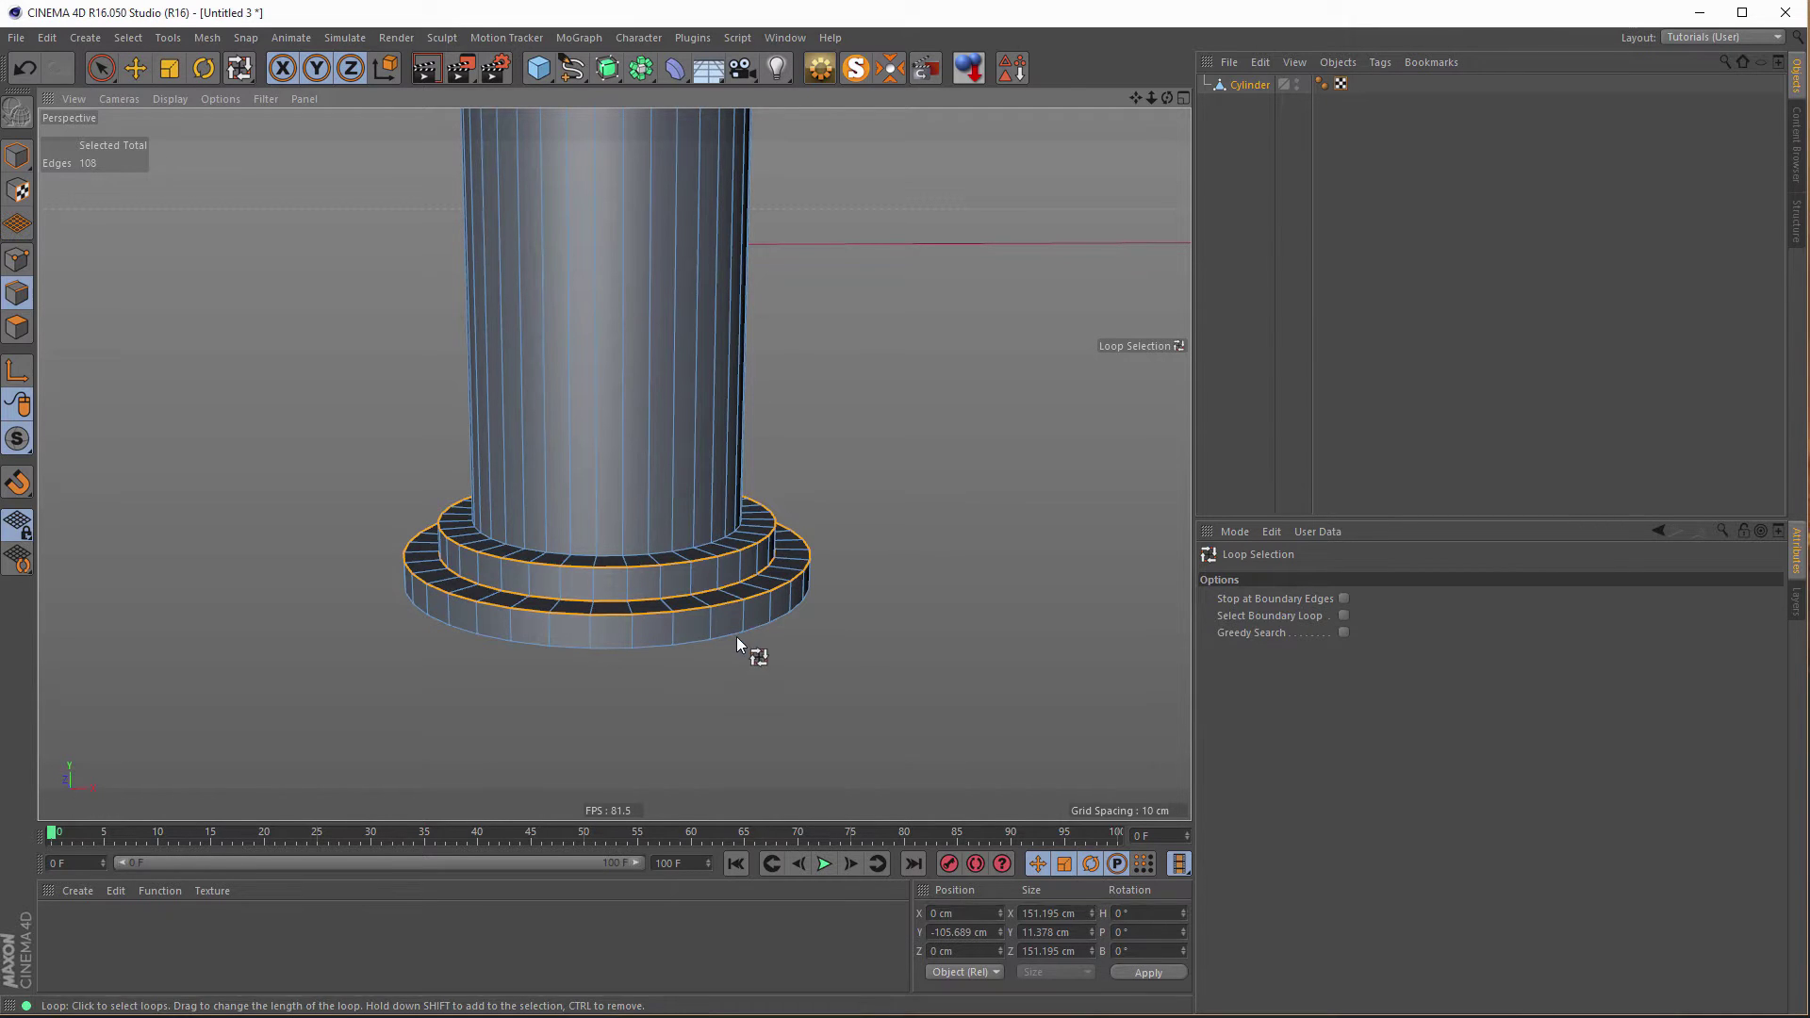
pyautogui.keyDown('shift'); pyautogui.click(655, 553); pyautogui.keyUp('shift')
pyautogui.press('m')
pyautogui.press('s')
pyautogui.moveTo(909, 568); pyautogui.dragTo(928, 568)
pyautogui.scroll(2, 710, 630)
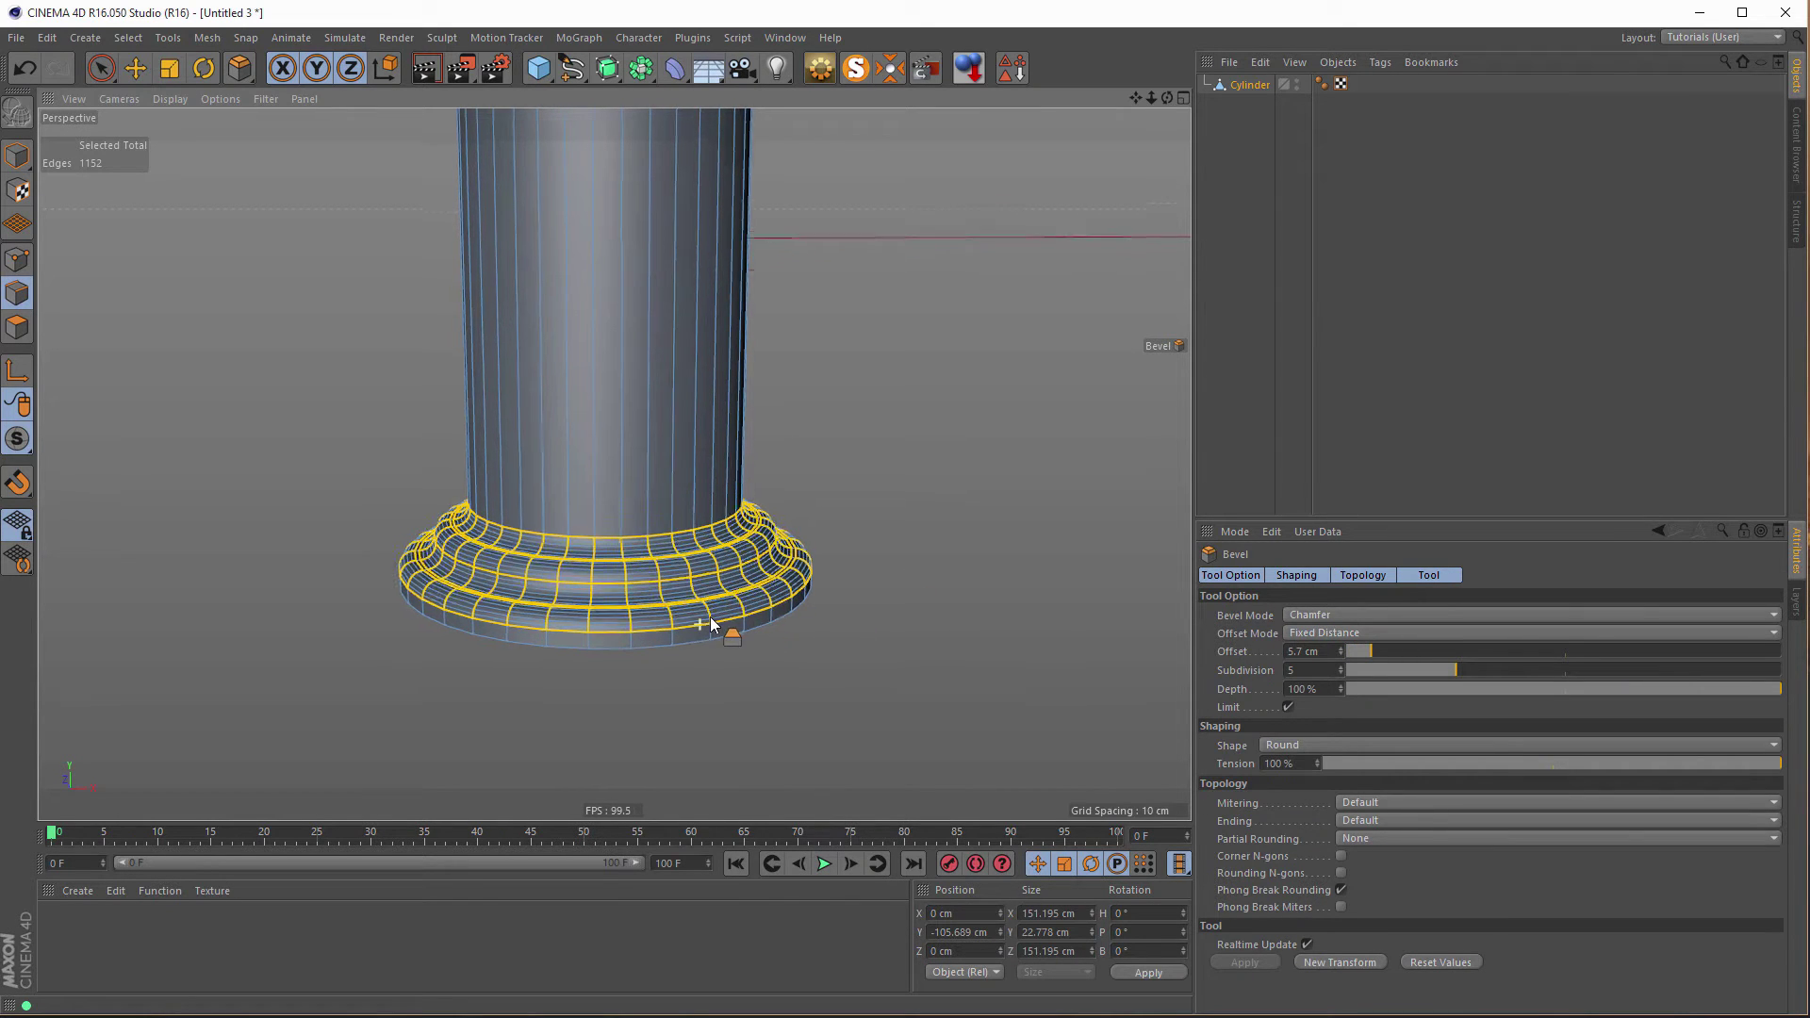
# Bevel the outer edge loop at the very bottom of the base by about 0.9 cm with 5 subdivisions.
pyautogui.keyDown('alt'); pyautogui.moveTo(710, 629); pyautogui.dragTo(770, 679); pyautogui.keyUp('alt')
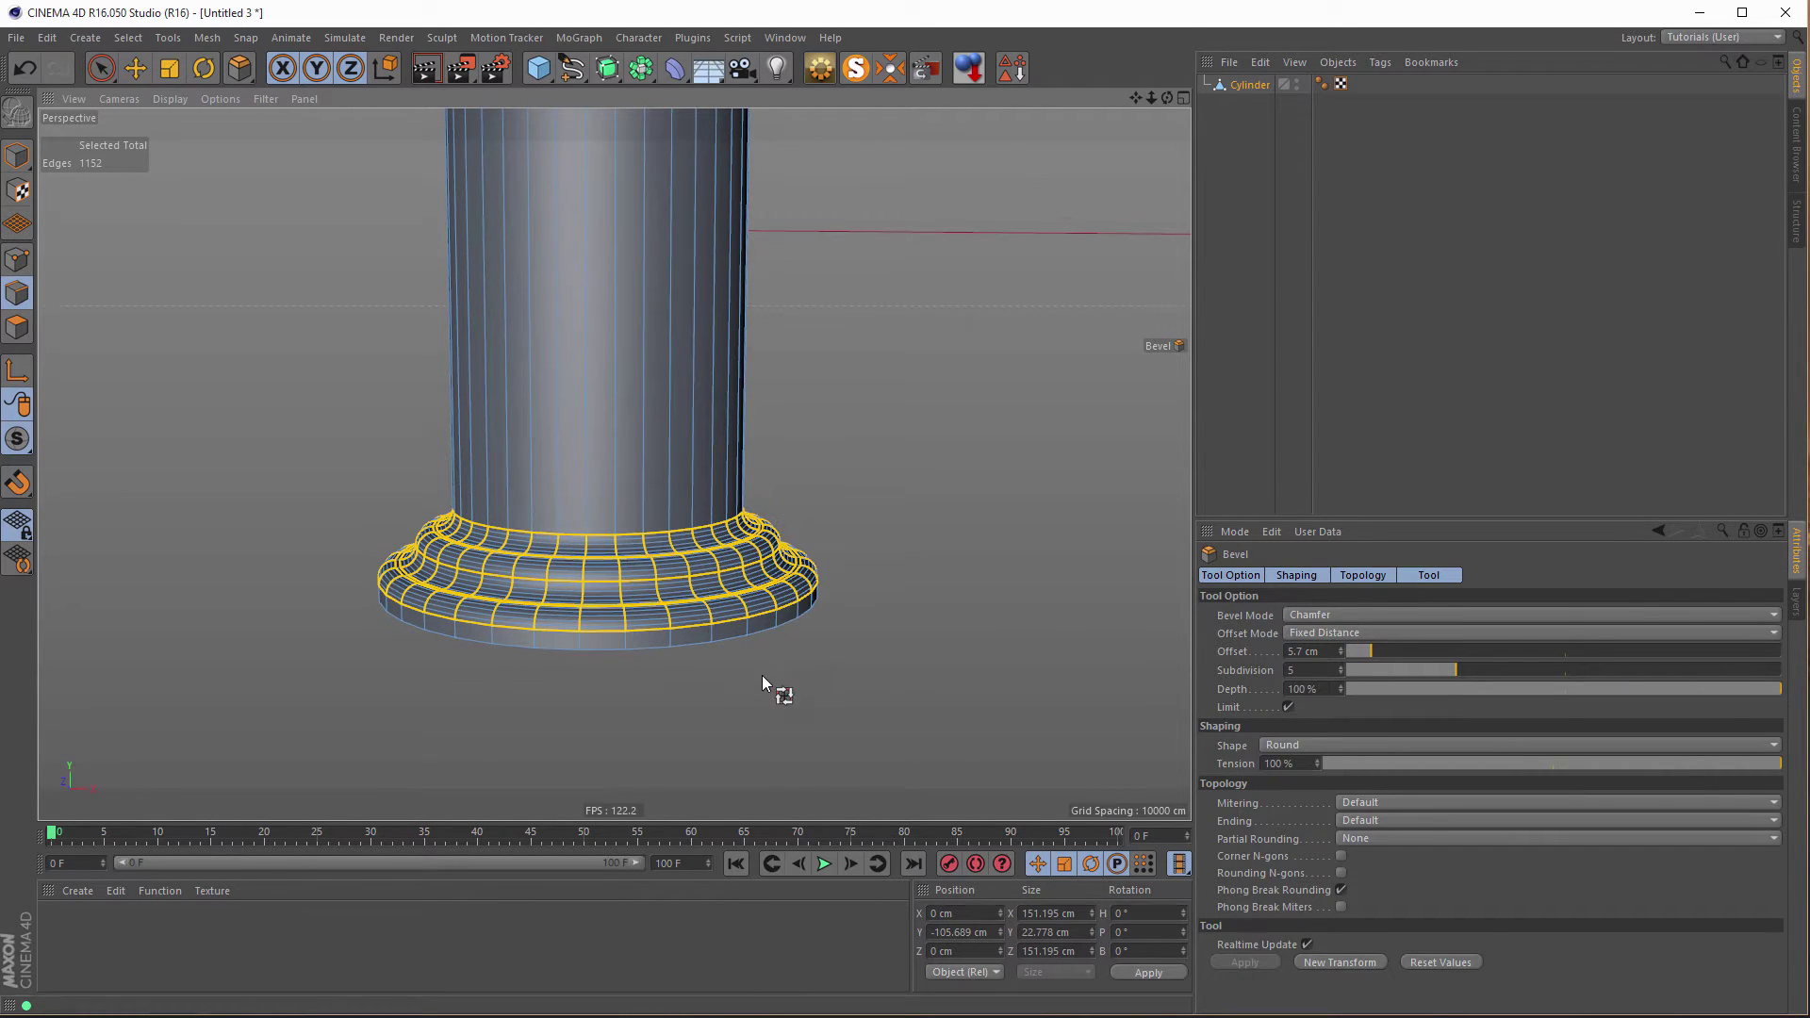
pyautogui.press('u')
pyautogui.press('l')
pyautogui.click(717, 637)
pyautogui.scroll(3, 748, 648)
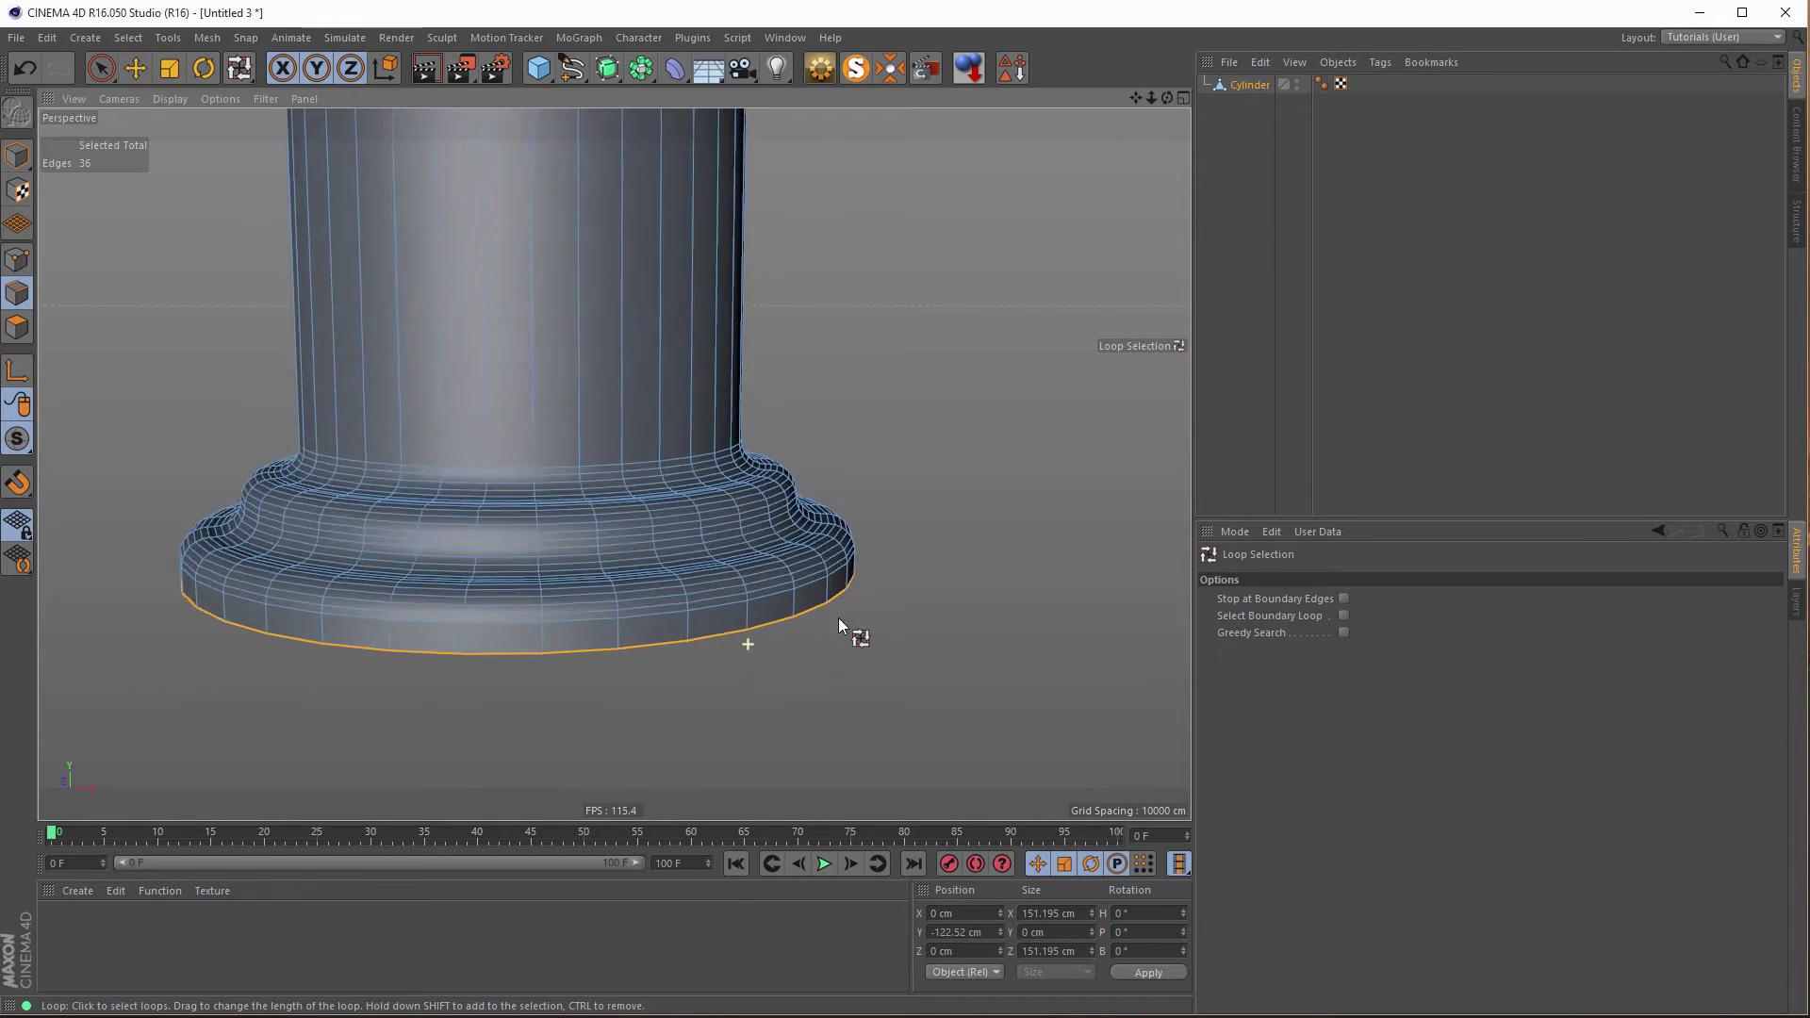
pyautogui.press('m')
pyautogui.press('s')
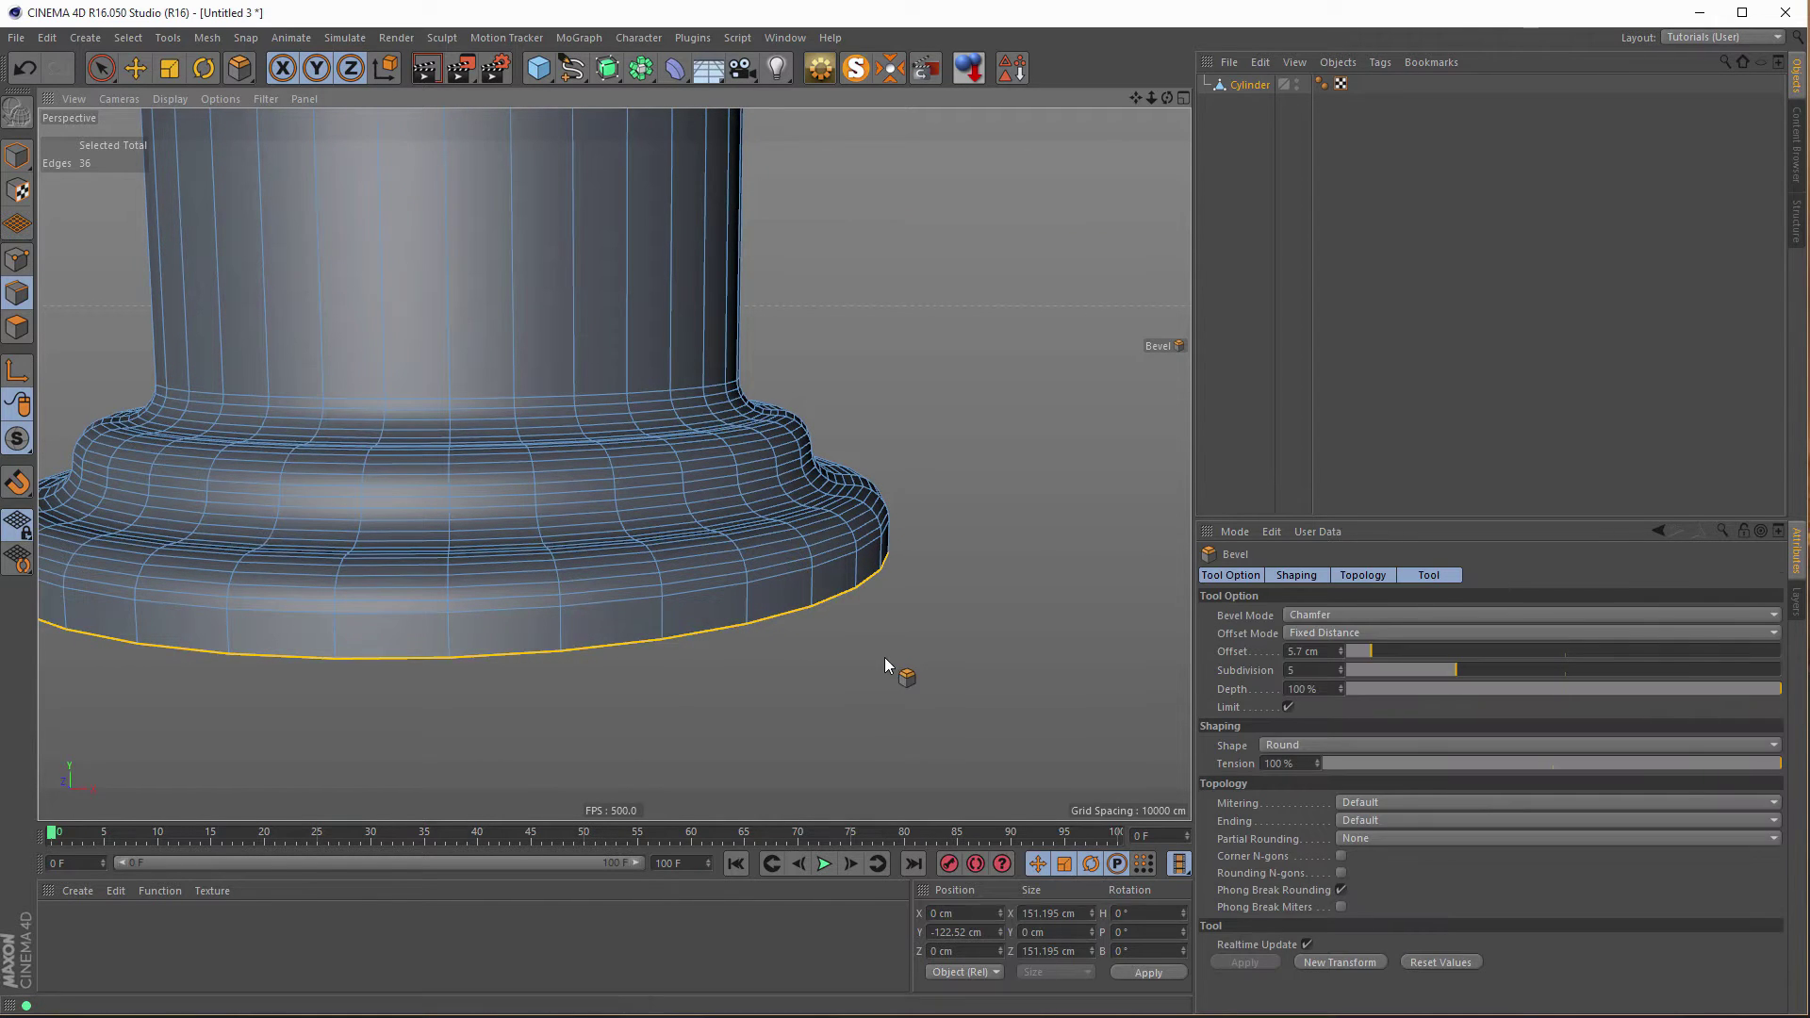
pyautogui.click(884, 658)
# Inner-extrude the main body's side polygon loop by about 2.4 cm with Preserve Groups off, insetting each polygon individually.
pyautogui.scroll(-5, 650, 658)
pyautogui.keyDown('alt'); pyautogui.moveTo(650, 658); pyautogui.dragTo(579, 409); pyautogui.keyUp('alt')
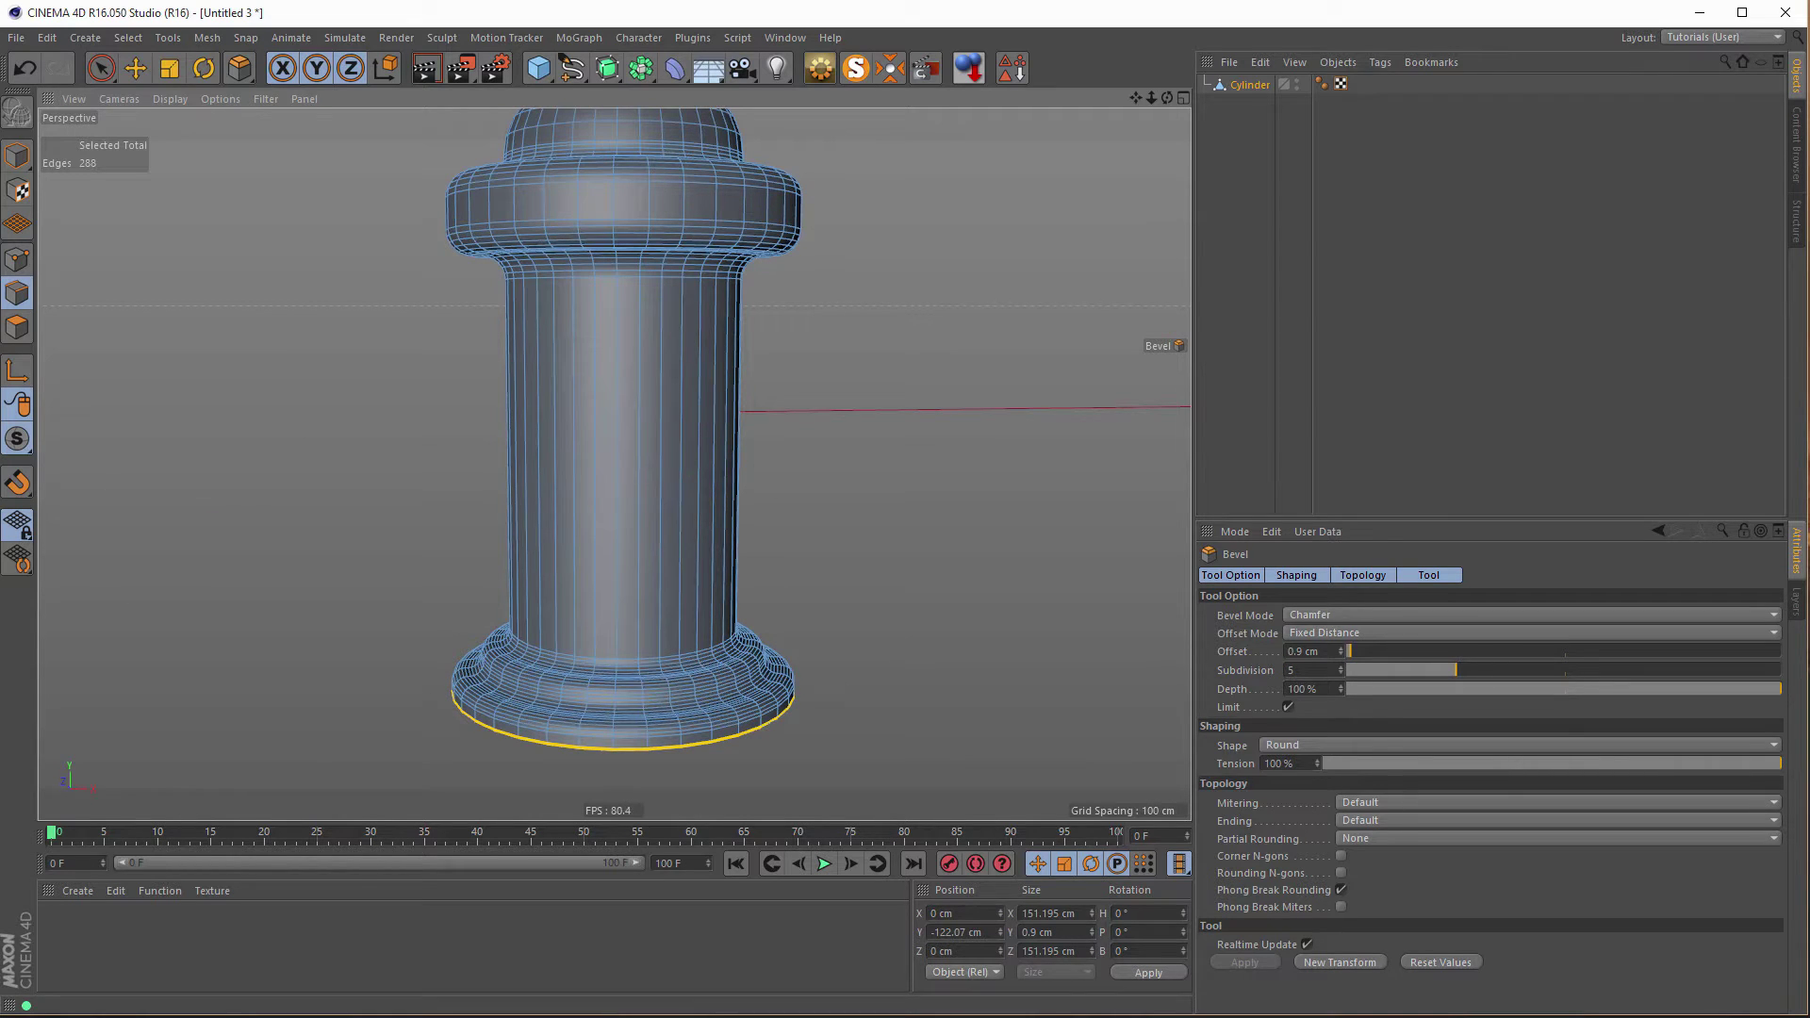
pyautogui.click(17, 327)
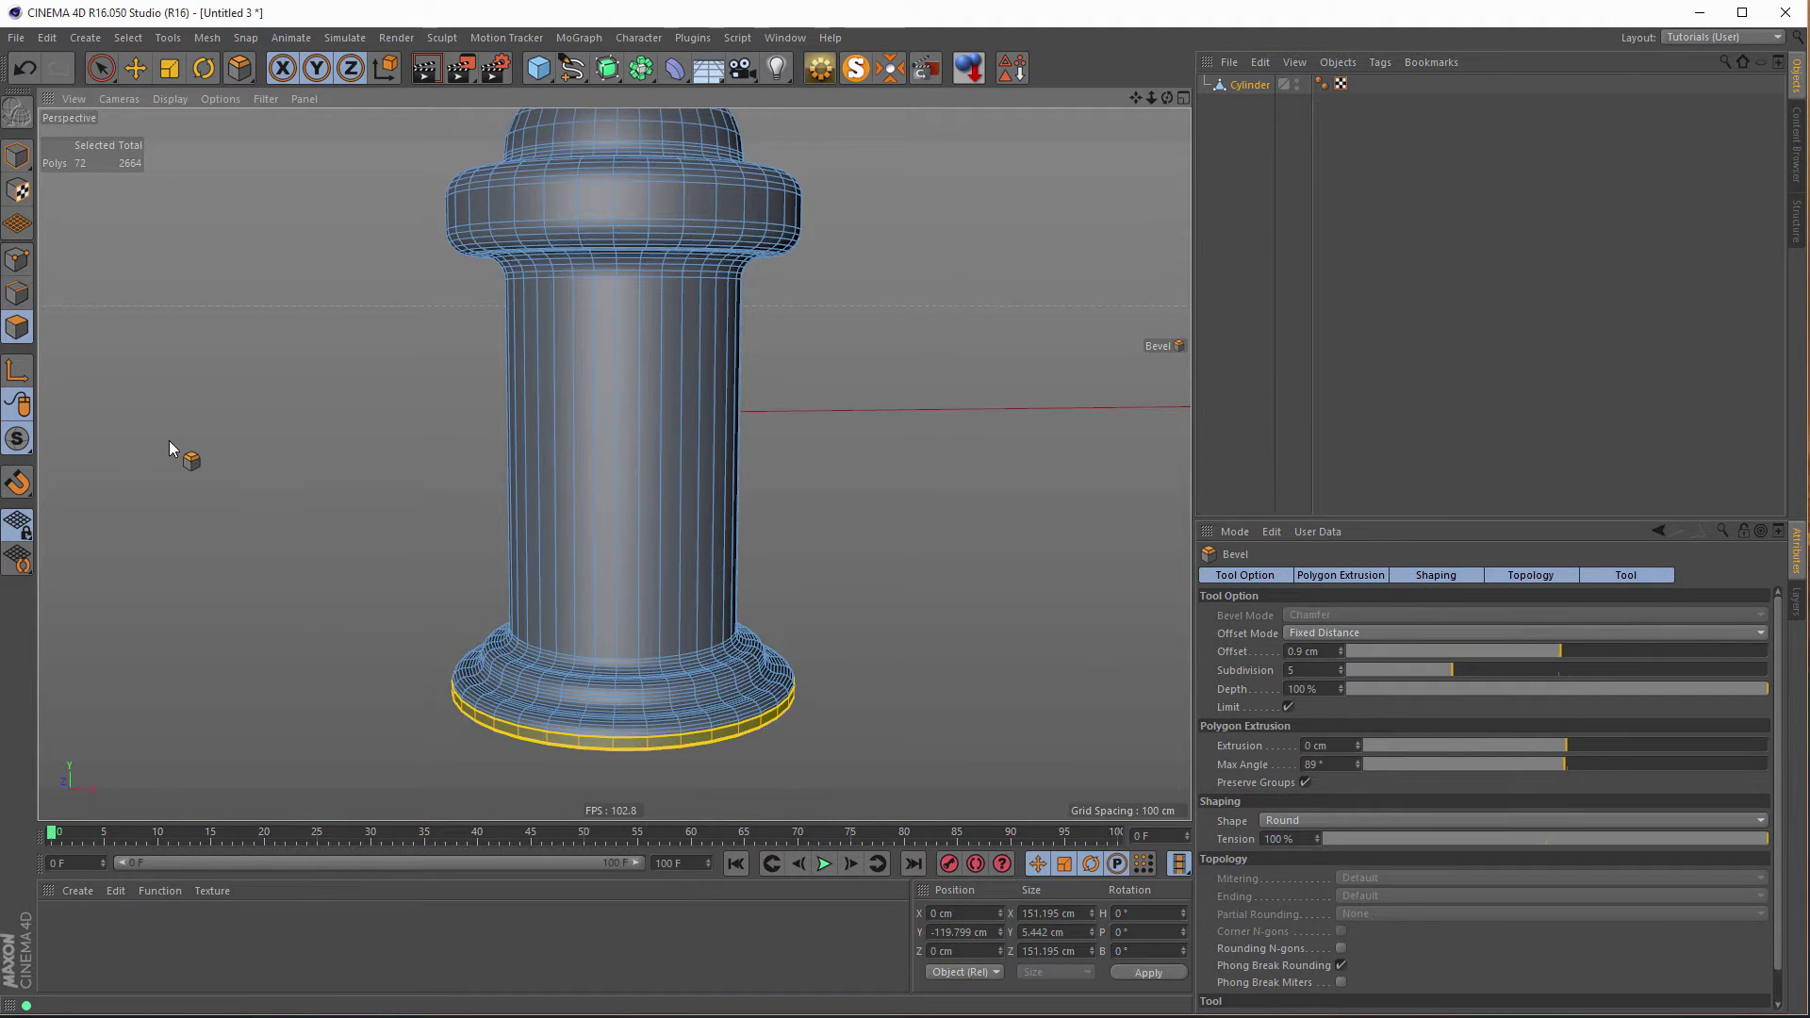
pyautogui.press('u')
pyautogui.press('l')
pyautogui.click(590, 460)
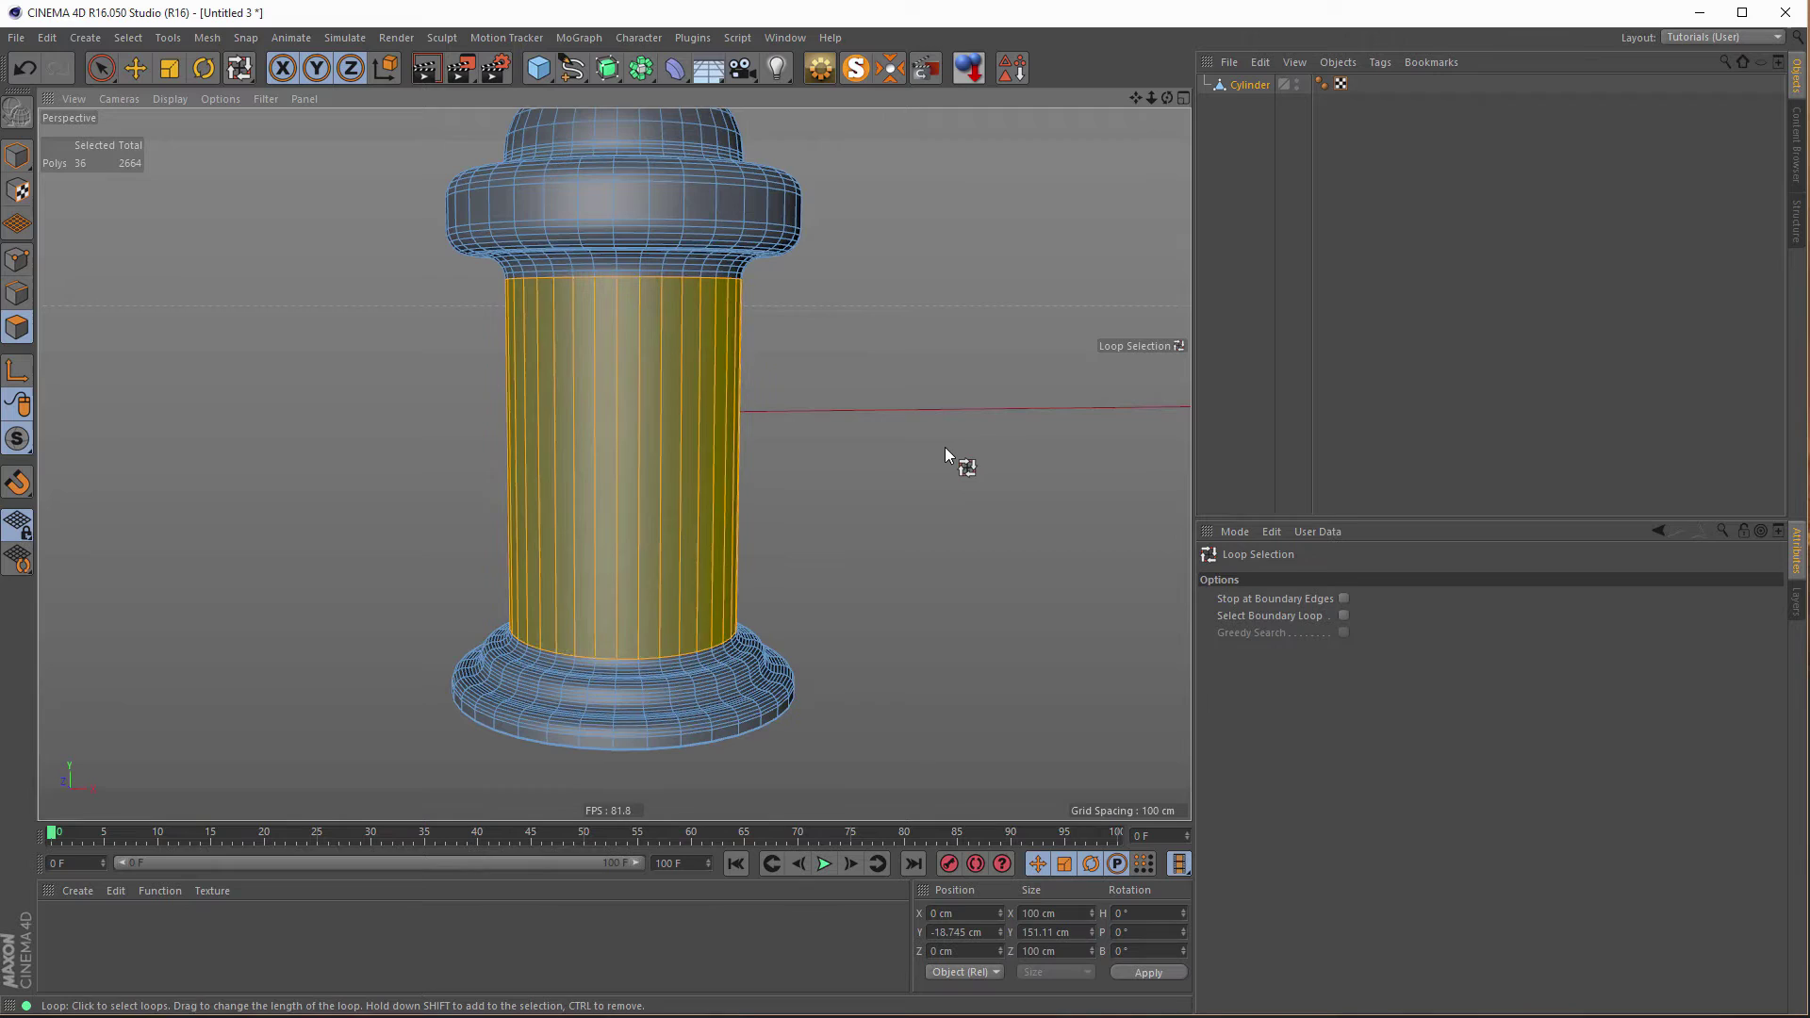
pyautogui.press('i')
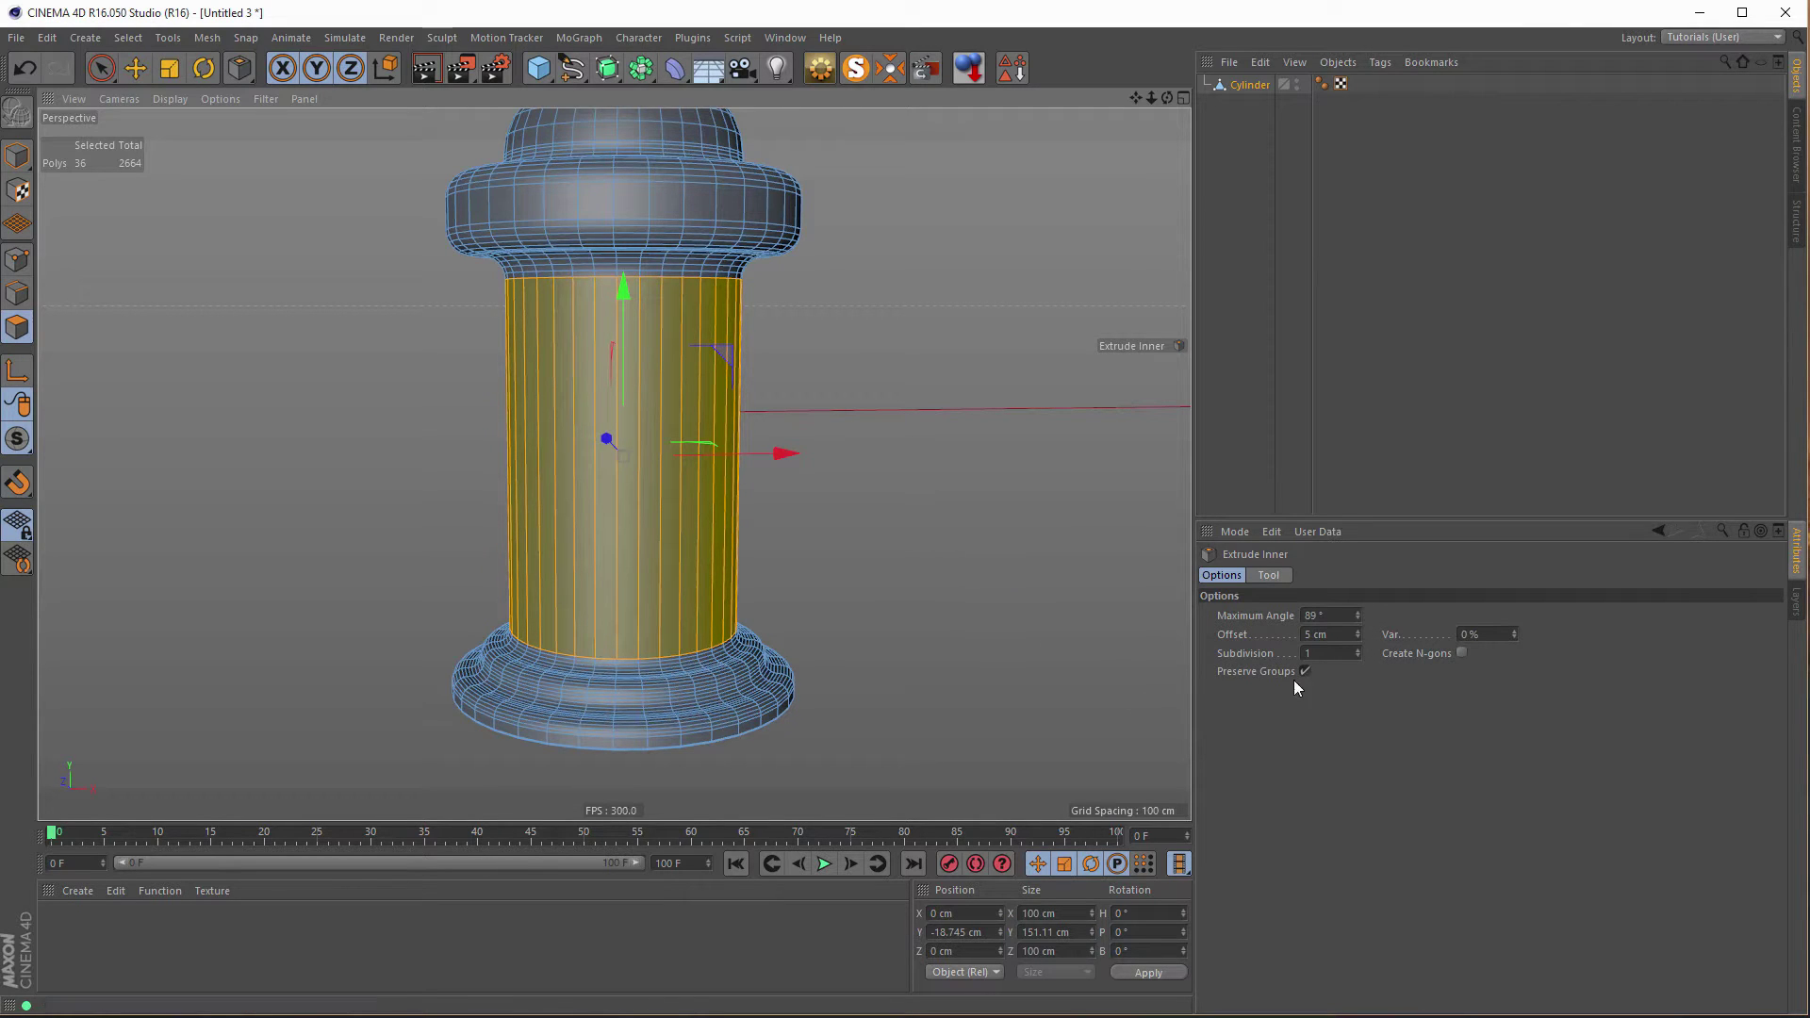
pyautogui.click(1305, 671)
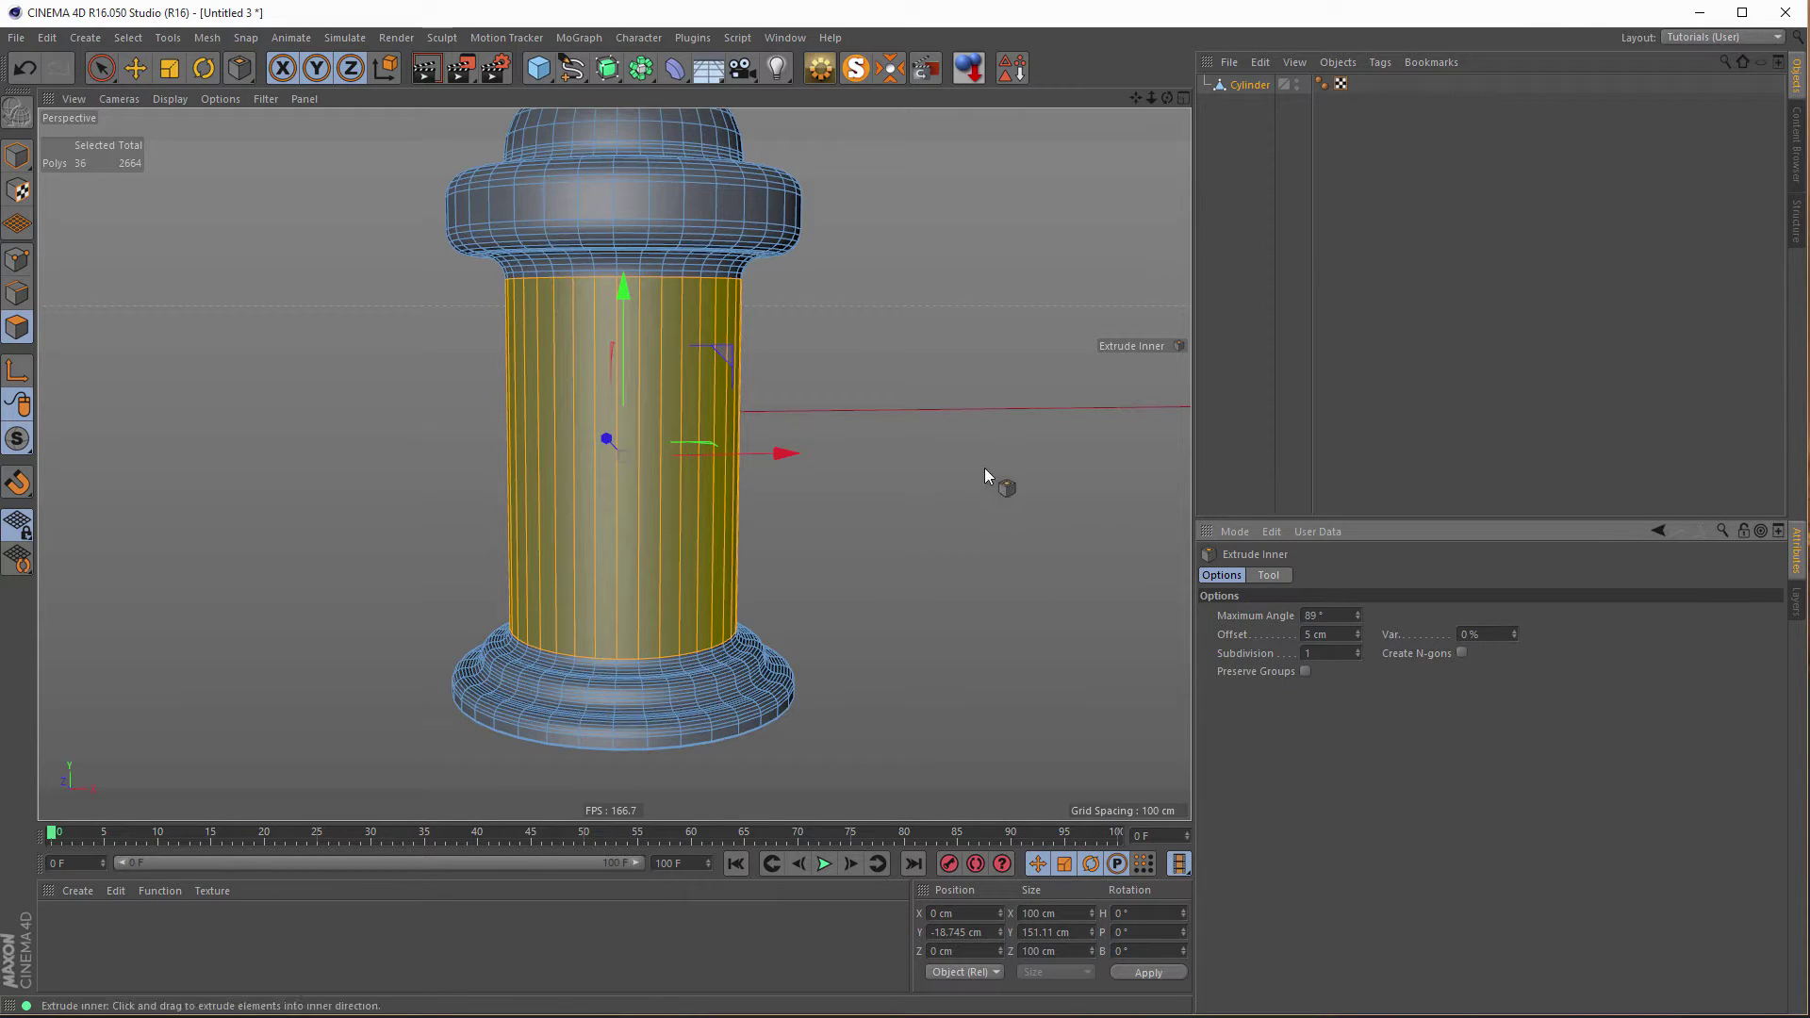
pyautogui.moveTo(984, 468); pyautogui.dragTo(1022, 468)
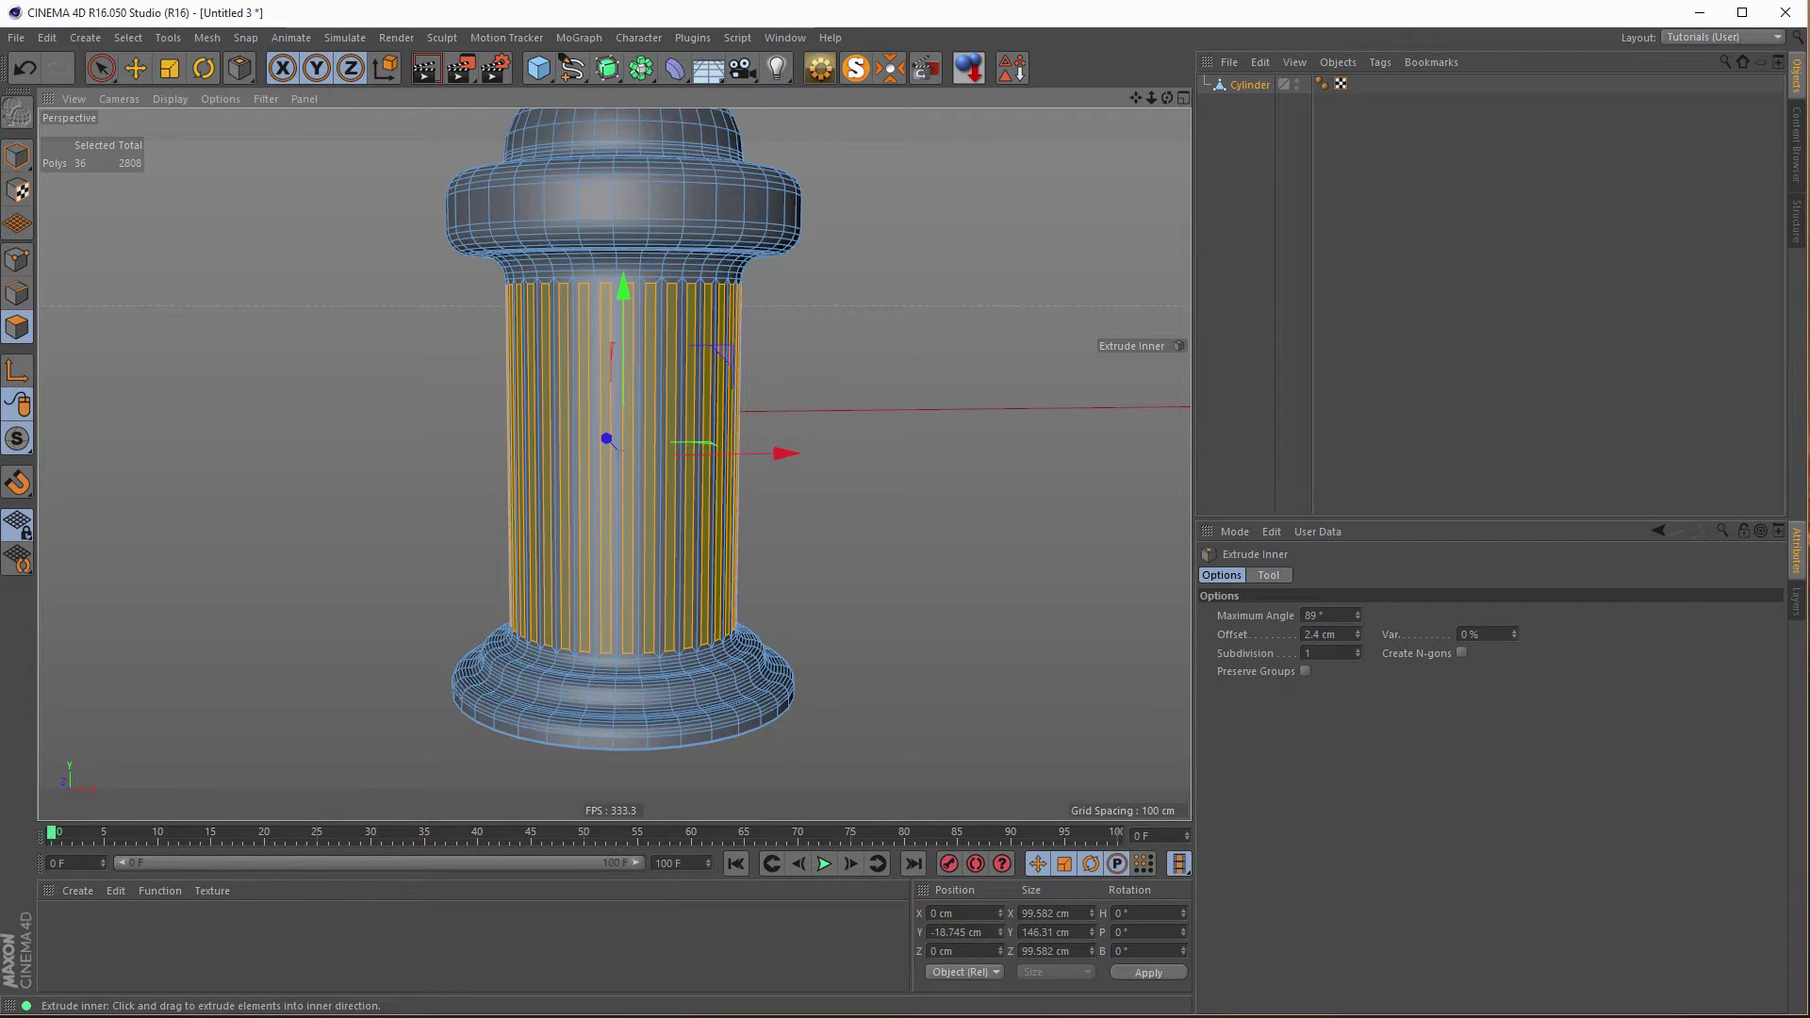
# Convert the inset panel polygons to an edge selection and store it as an edge selection tag on the Cylinder.
pyautogui.scroll(3, 744, 294)
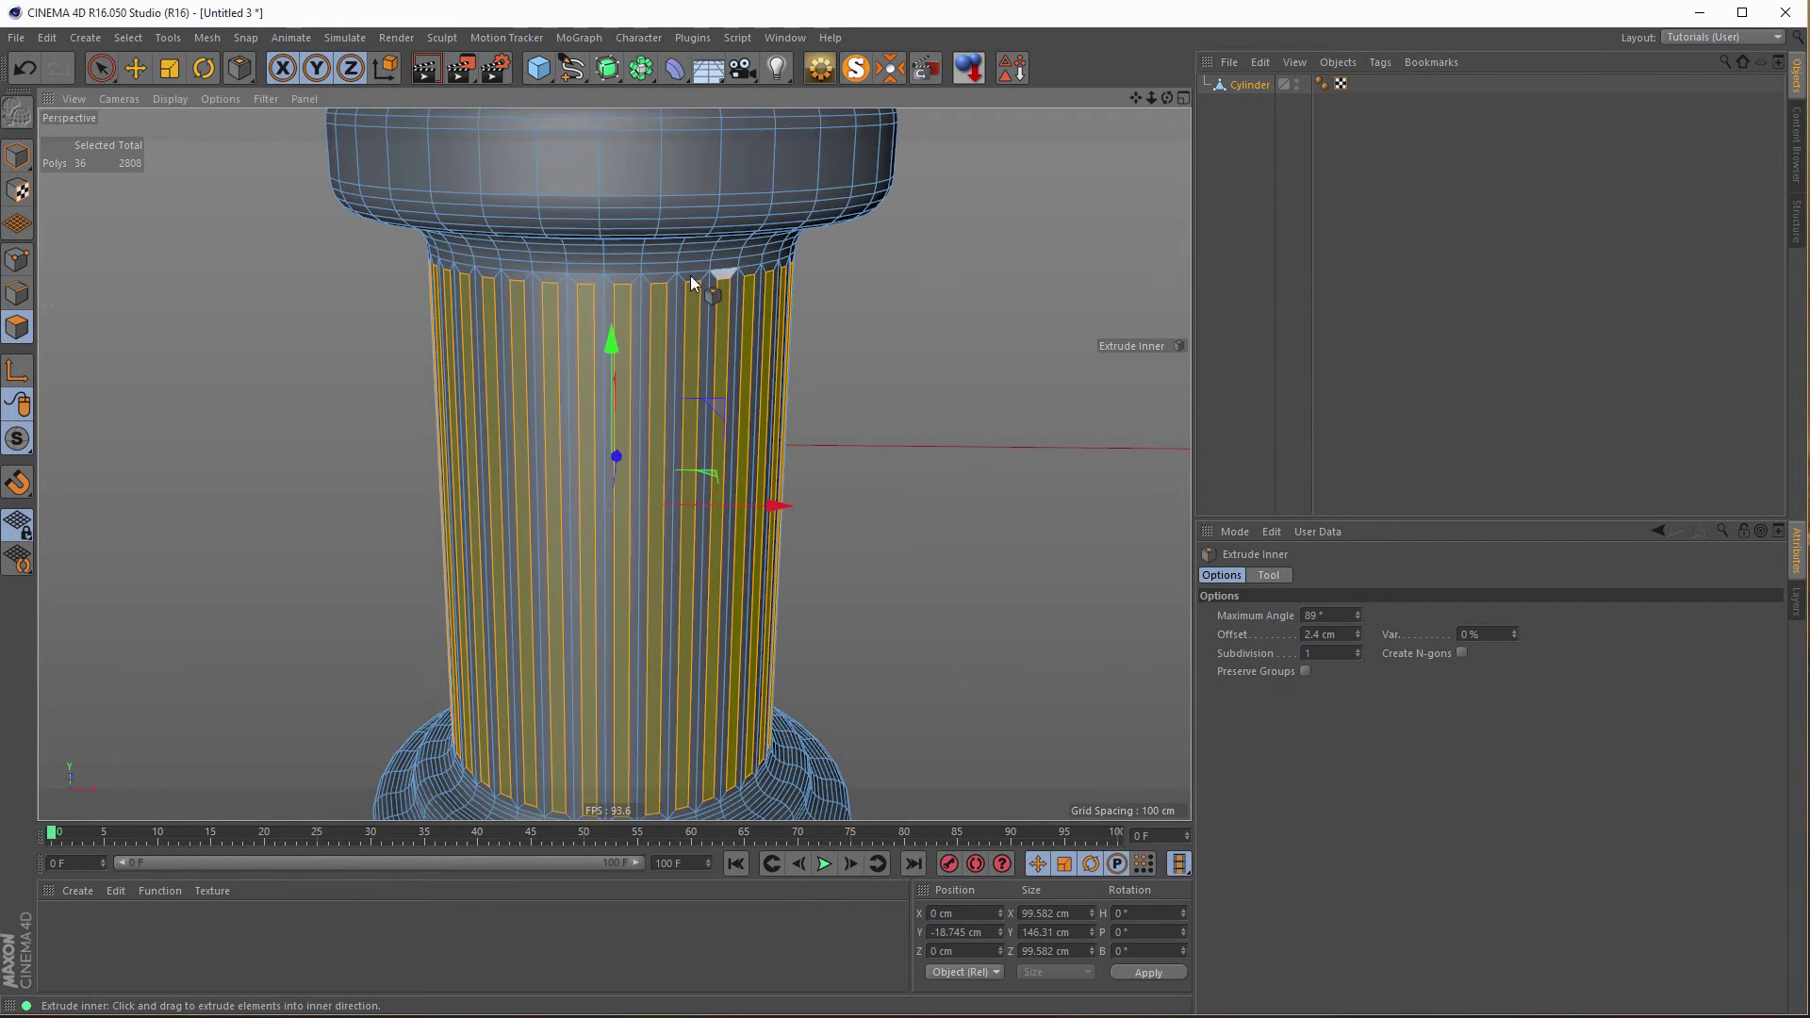
pyautogui.scroll(3, 690, 276)
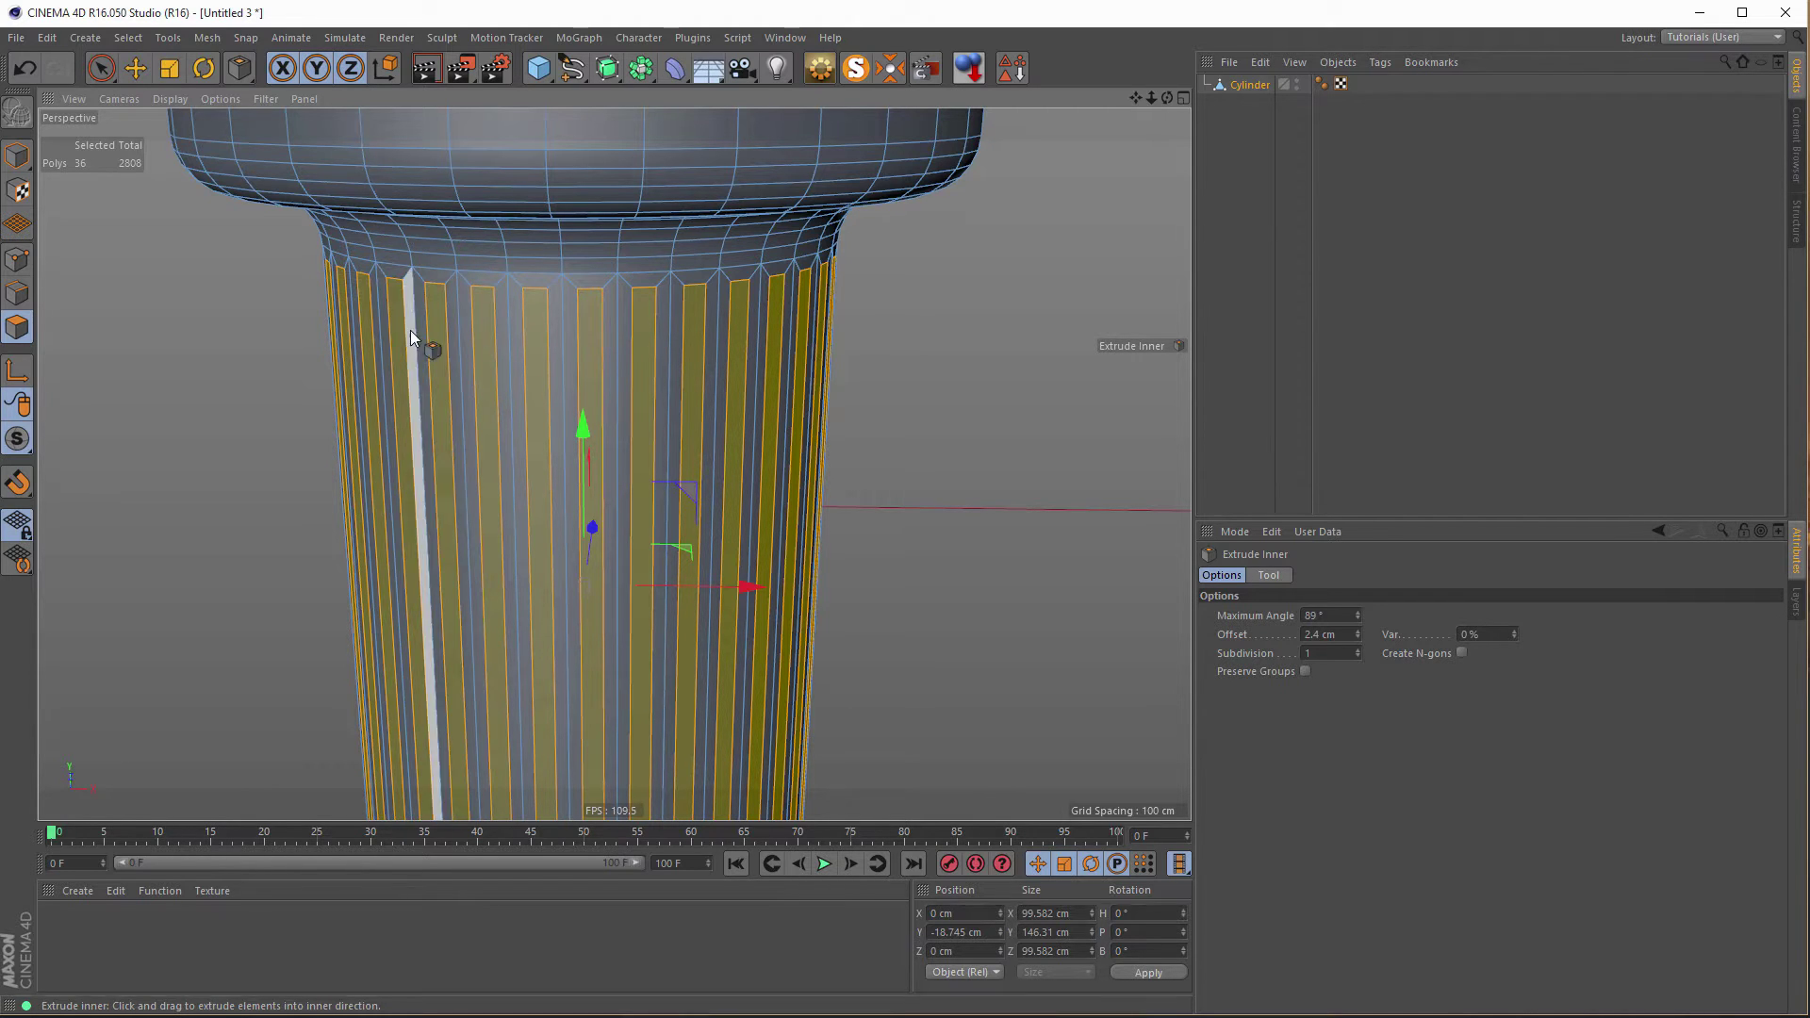
pyautogui.click(18, 296)
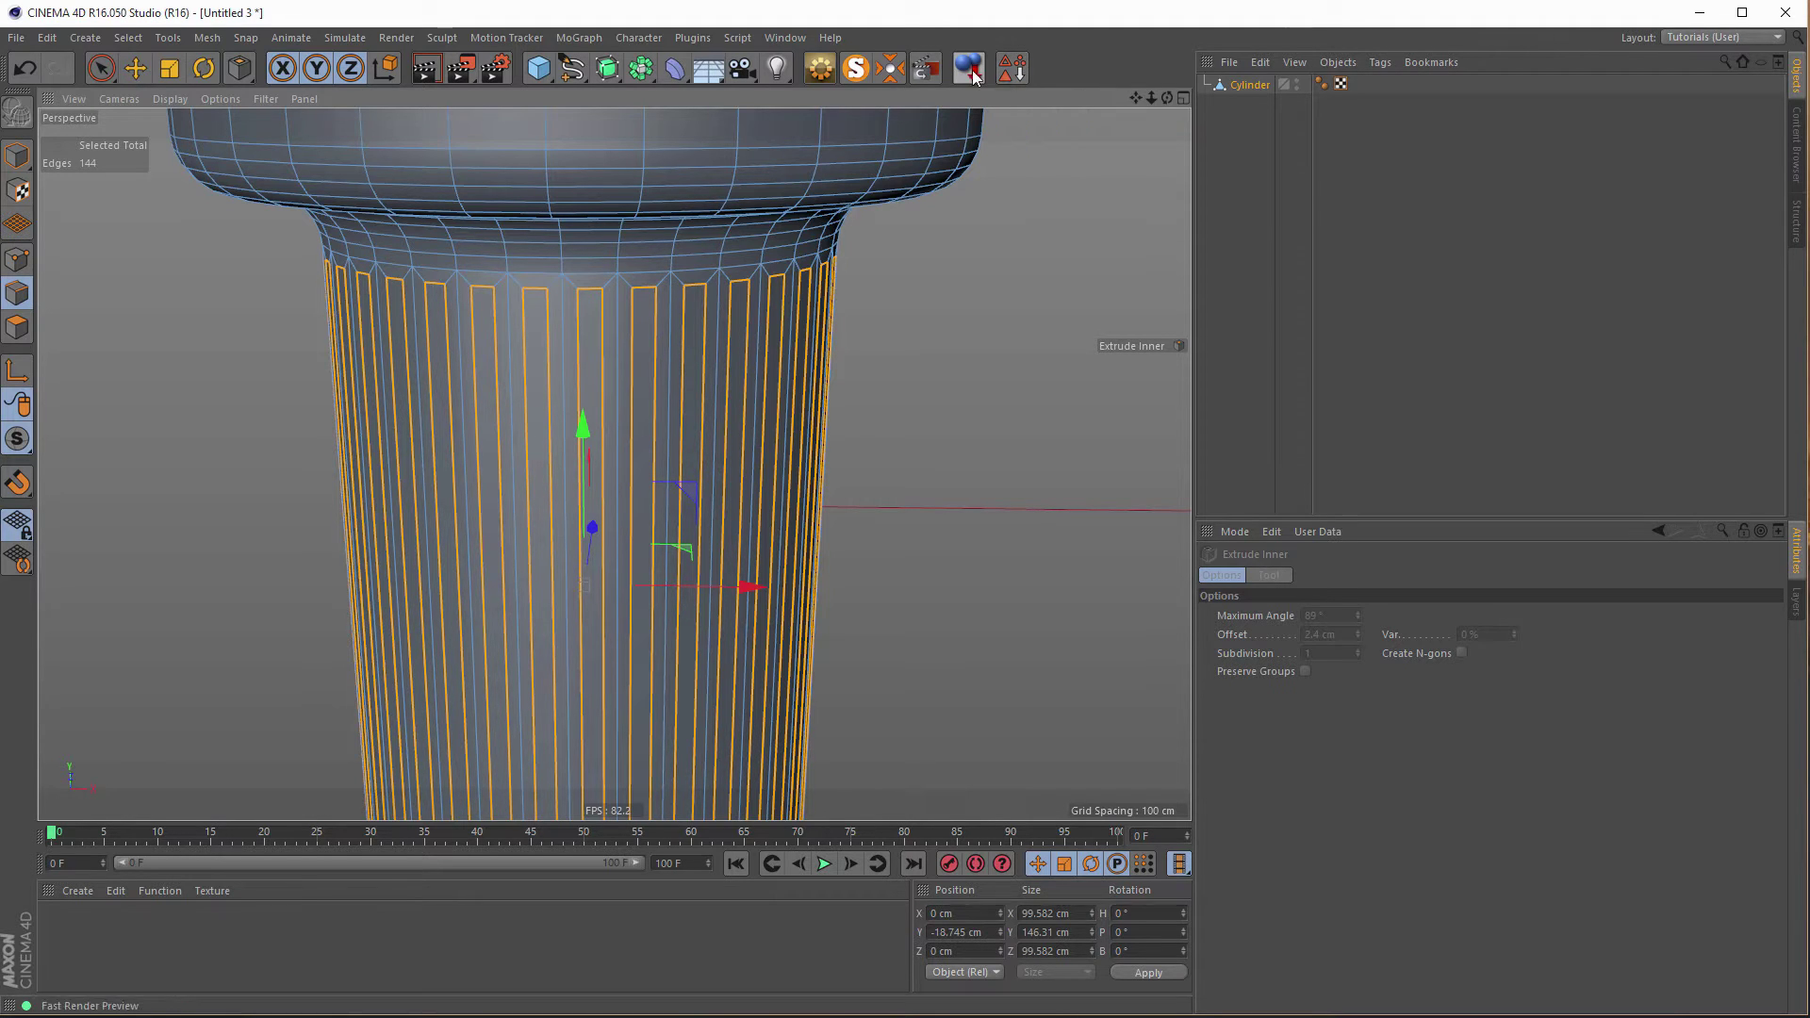
pyautogui.click(127, 37)
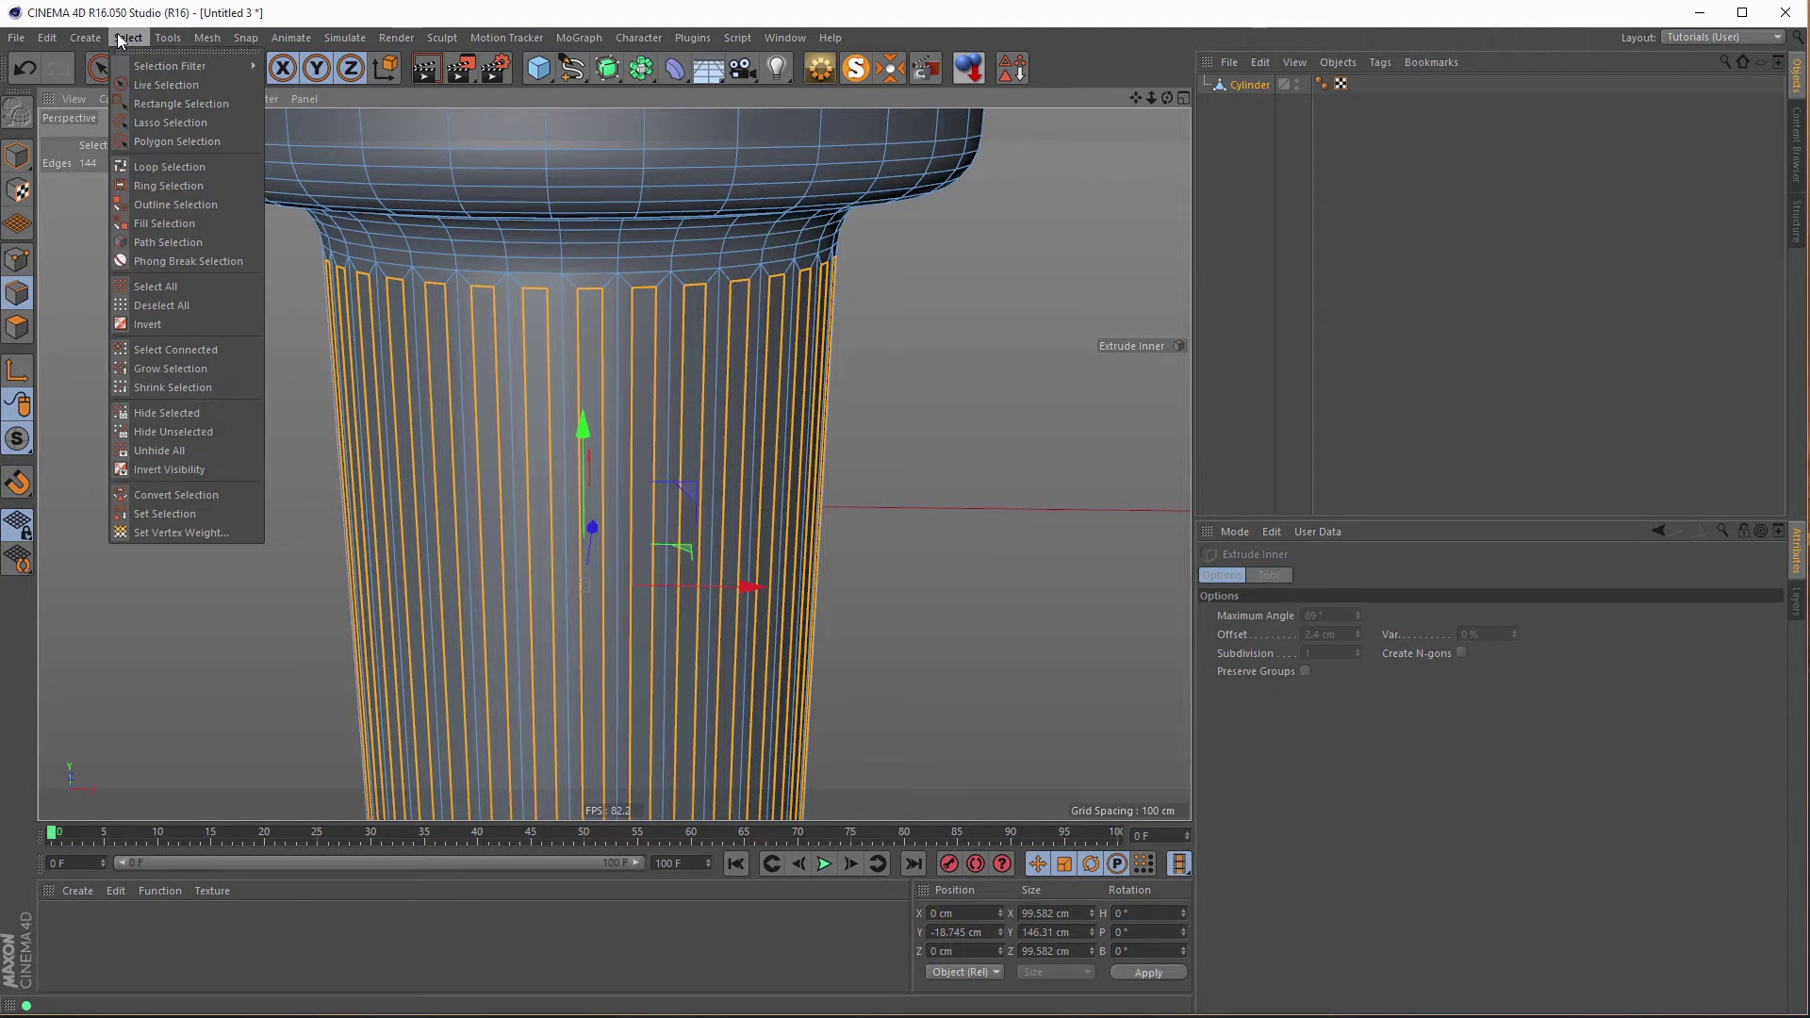
pyautogui.click(165, 514)
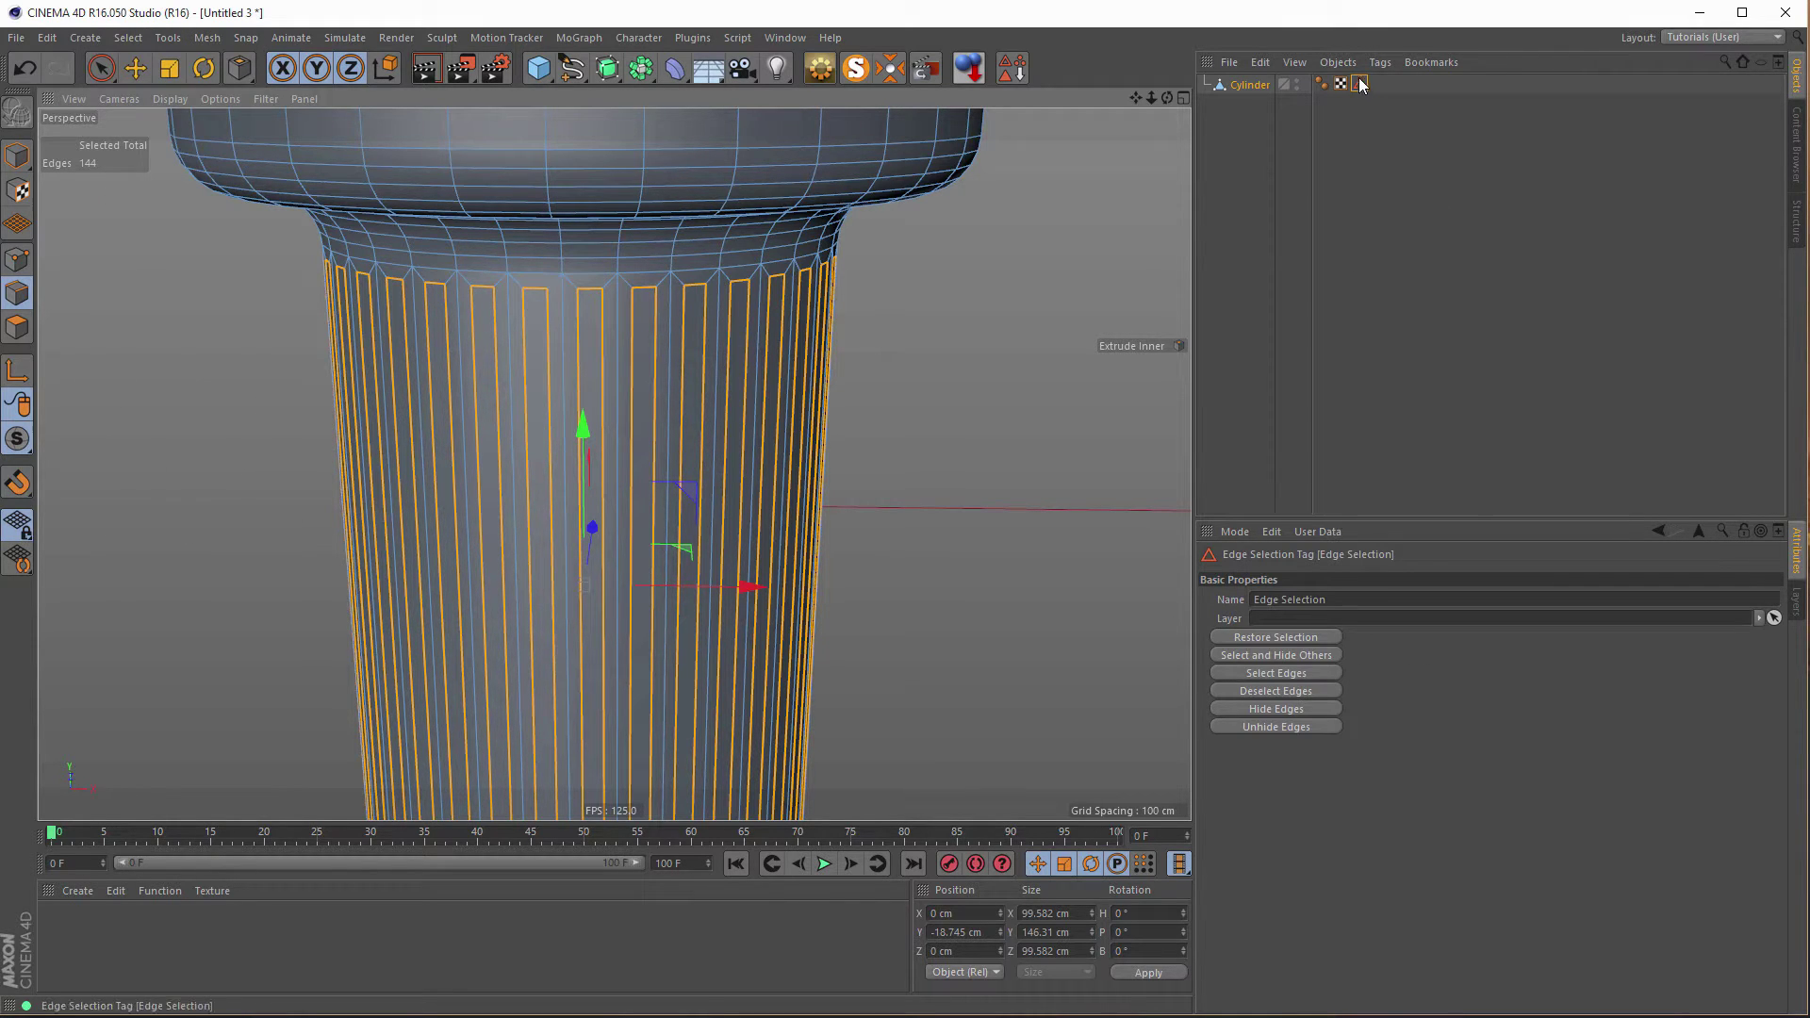
pyautogui.click(1221, 167)
pyautogui.click(1246, 89)
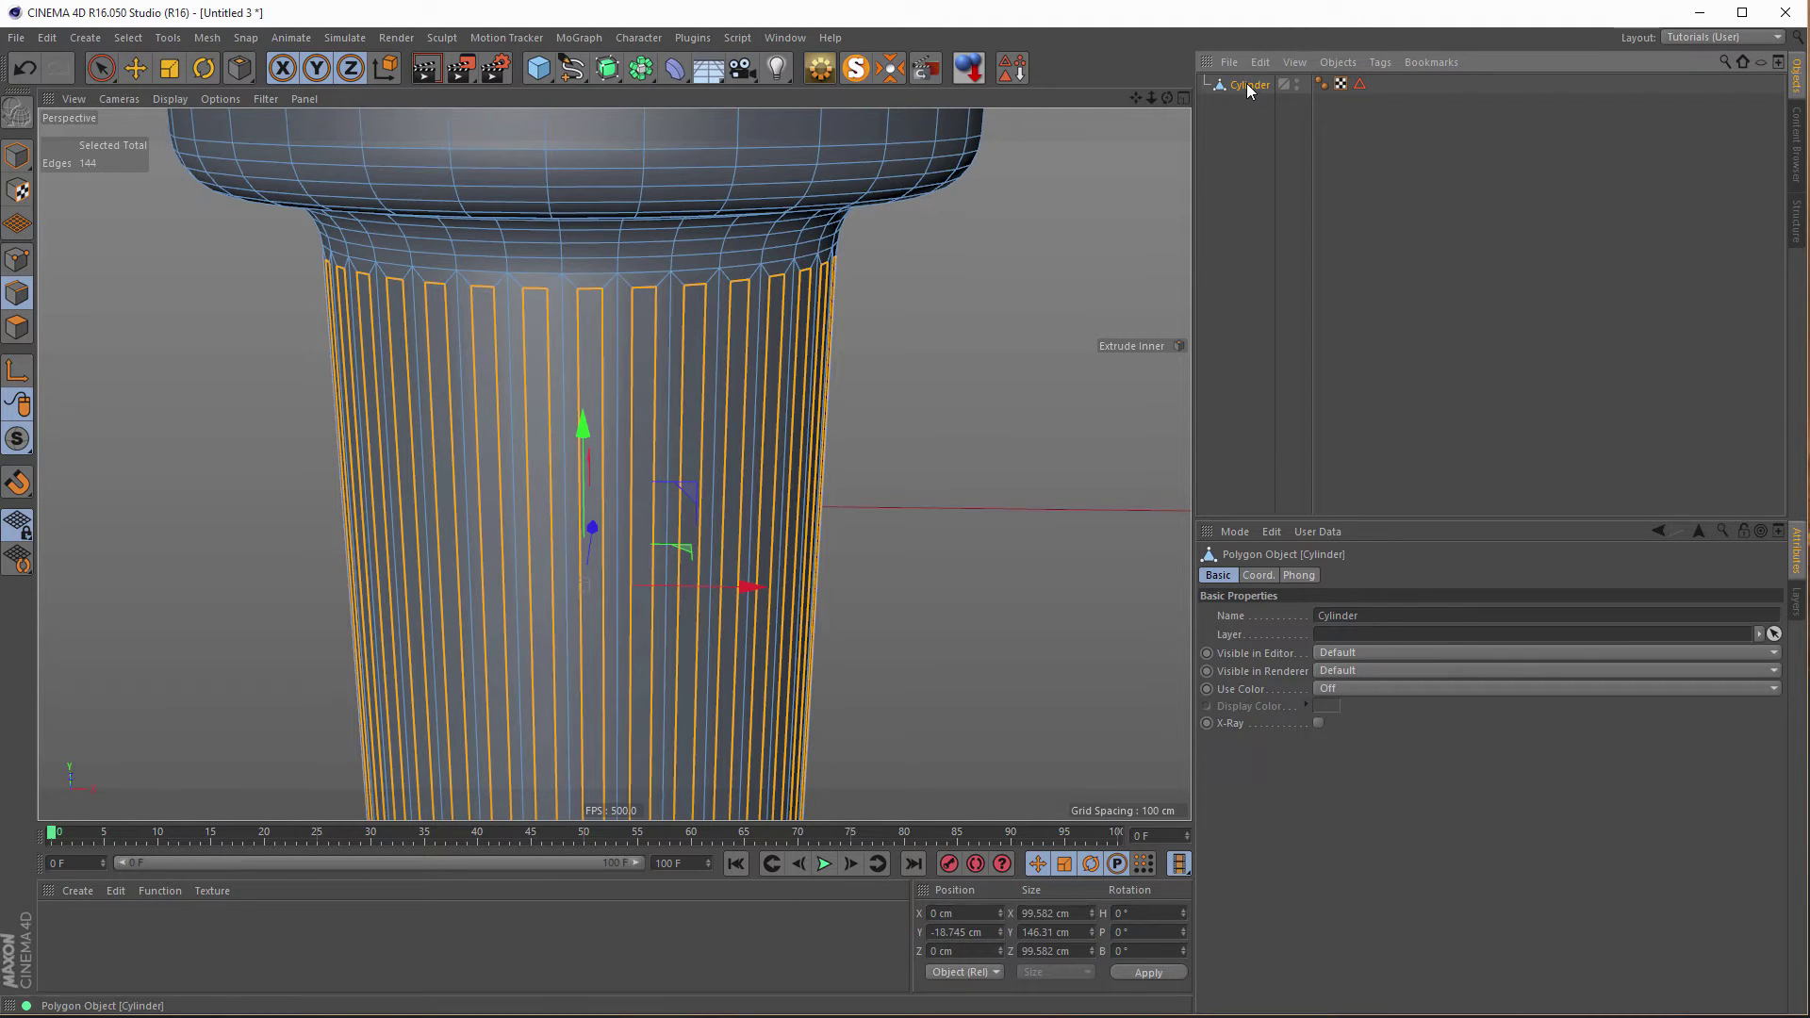
# Convert the selection back to the inset panel polygons and extrude them inward with an offset of about -3.3 cm.
pyautogui.keyDown('ctrl'); pyautogui.click(17, 329); pyautogui.keyUp('ctrl')
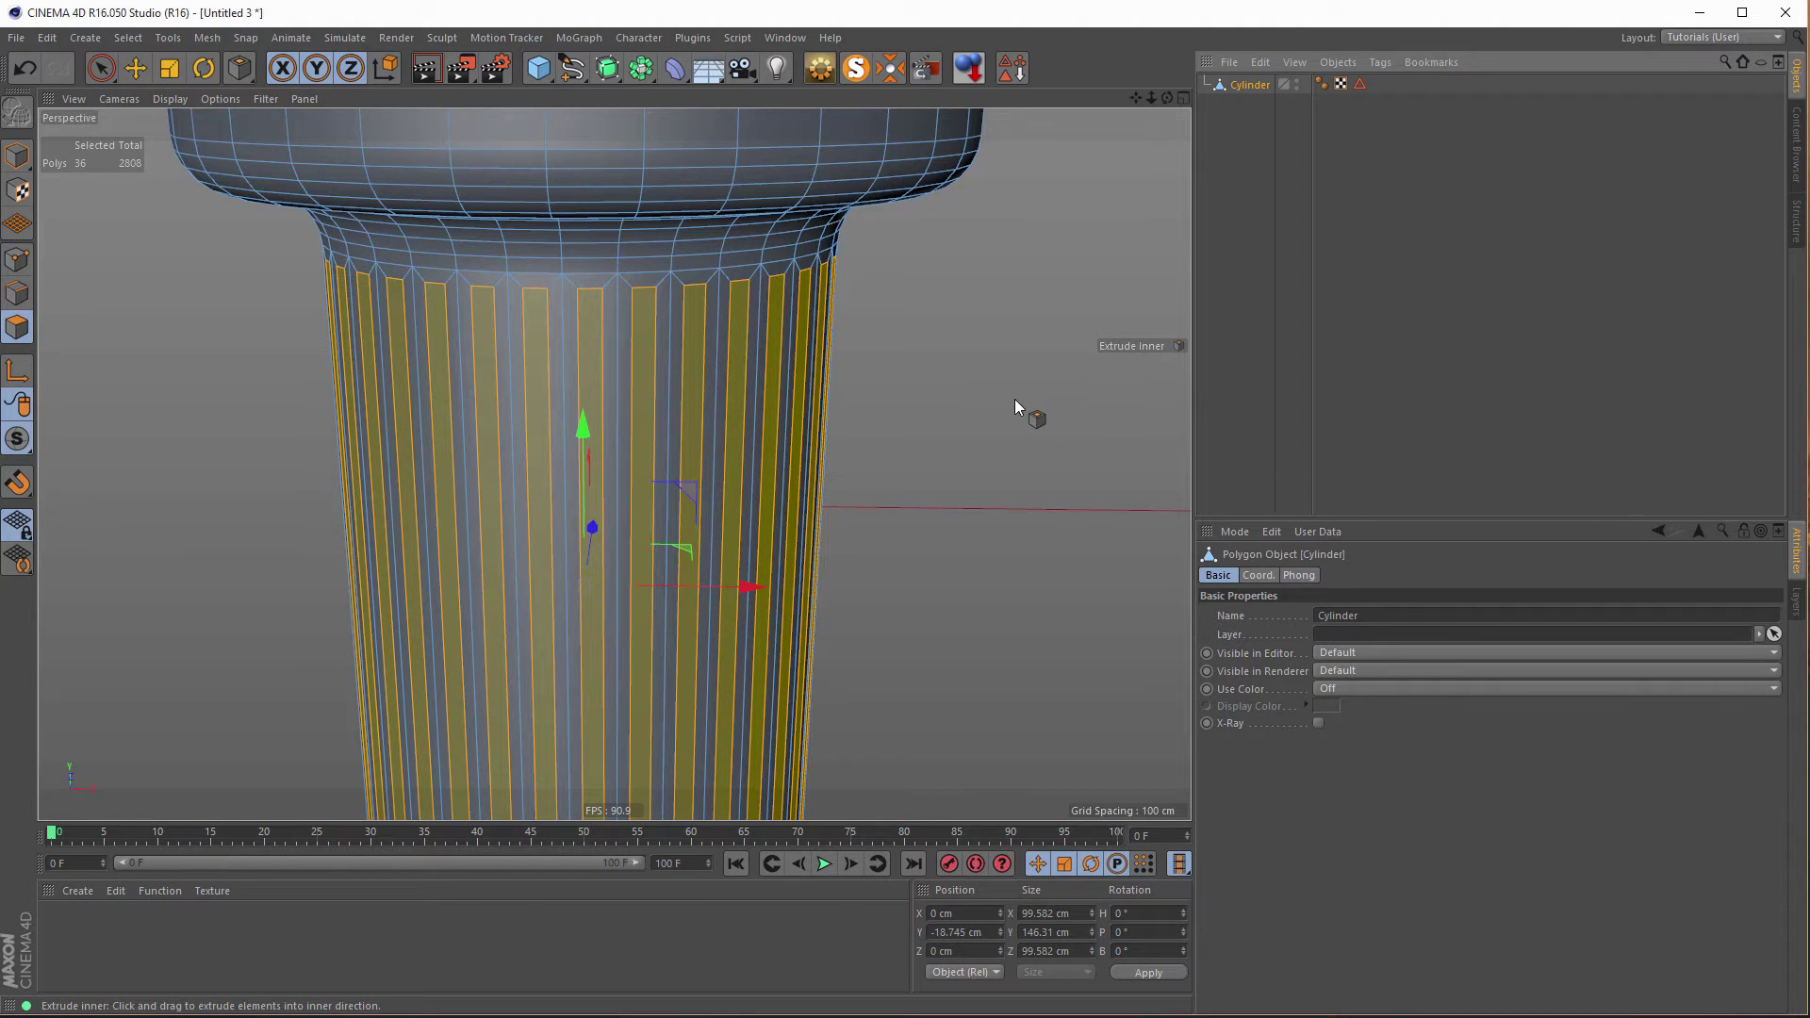
pyautogui.press('d')
pyautogui.moveTo(1013, 399); pyautogui.dragTo(960, 399)
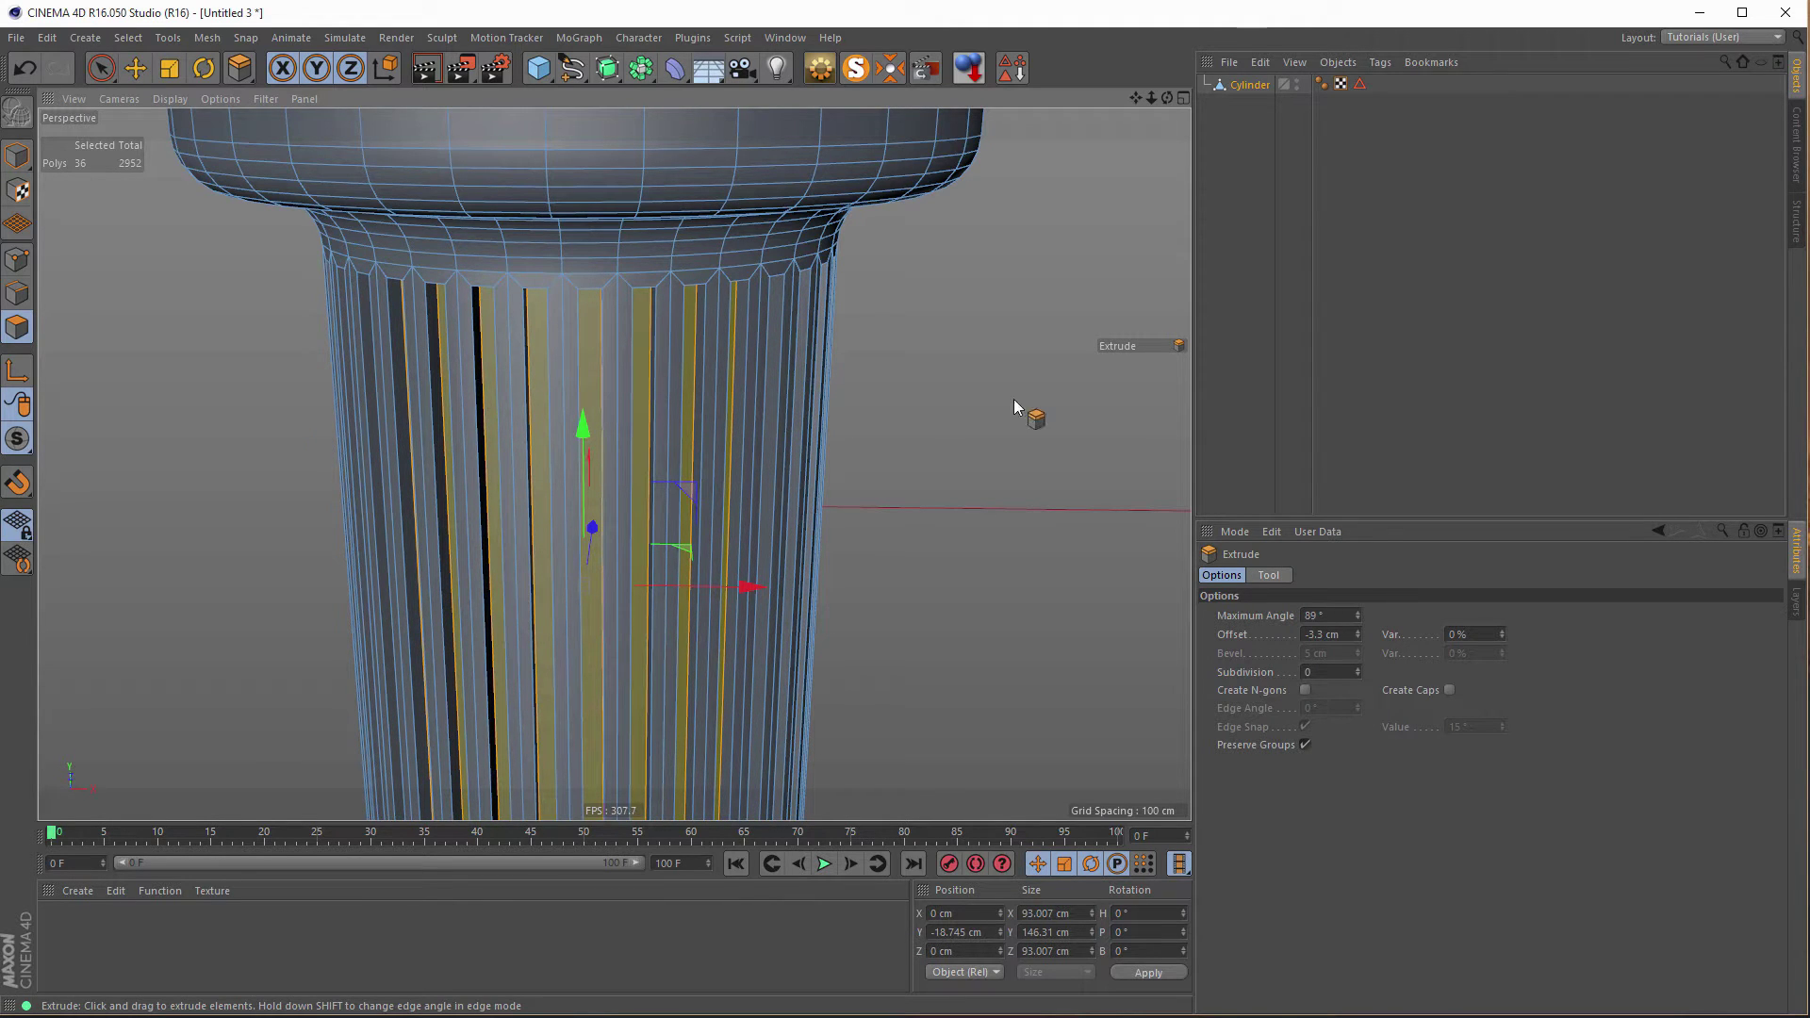
pyautogui.keyDown('alt'); pyautogui.moveTo(790, 344); pyautogui.dragTo(828, 372); pyautogui.keyUp('alt')
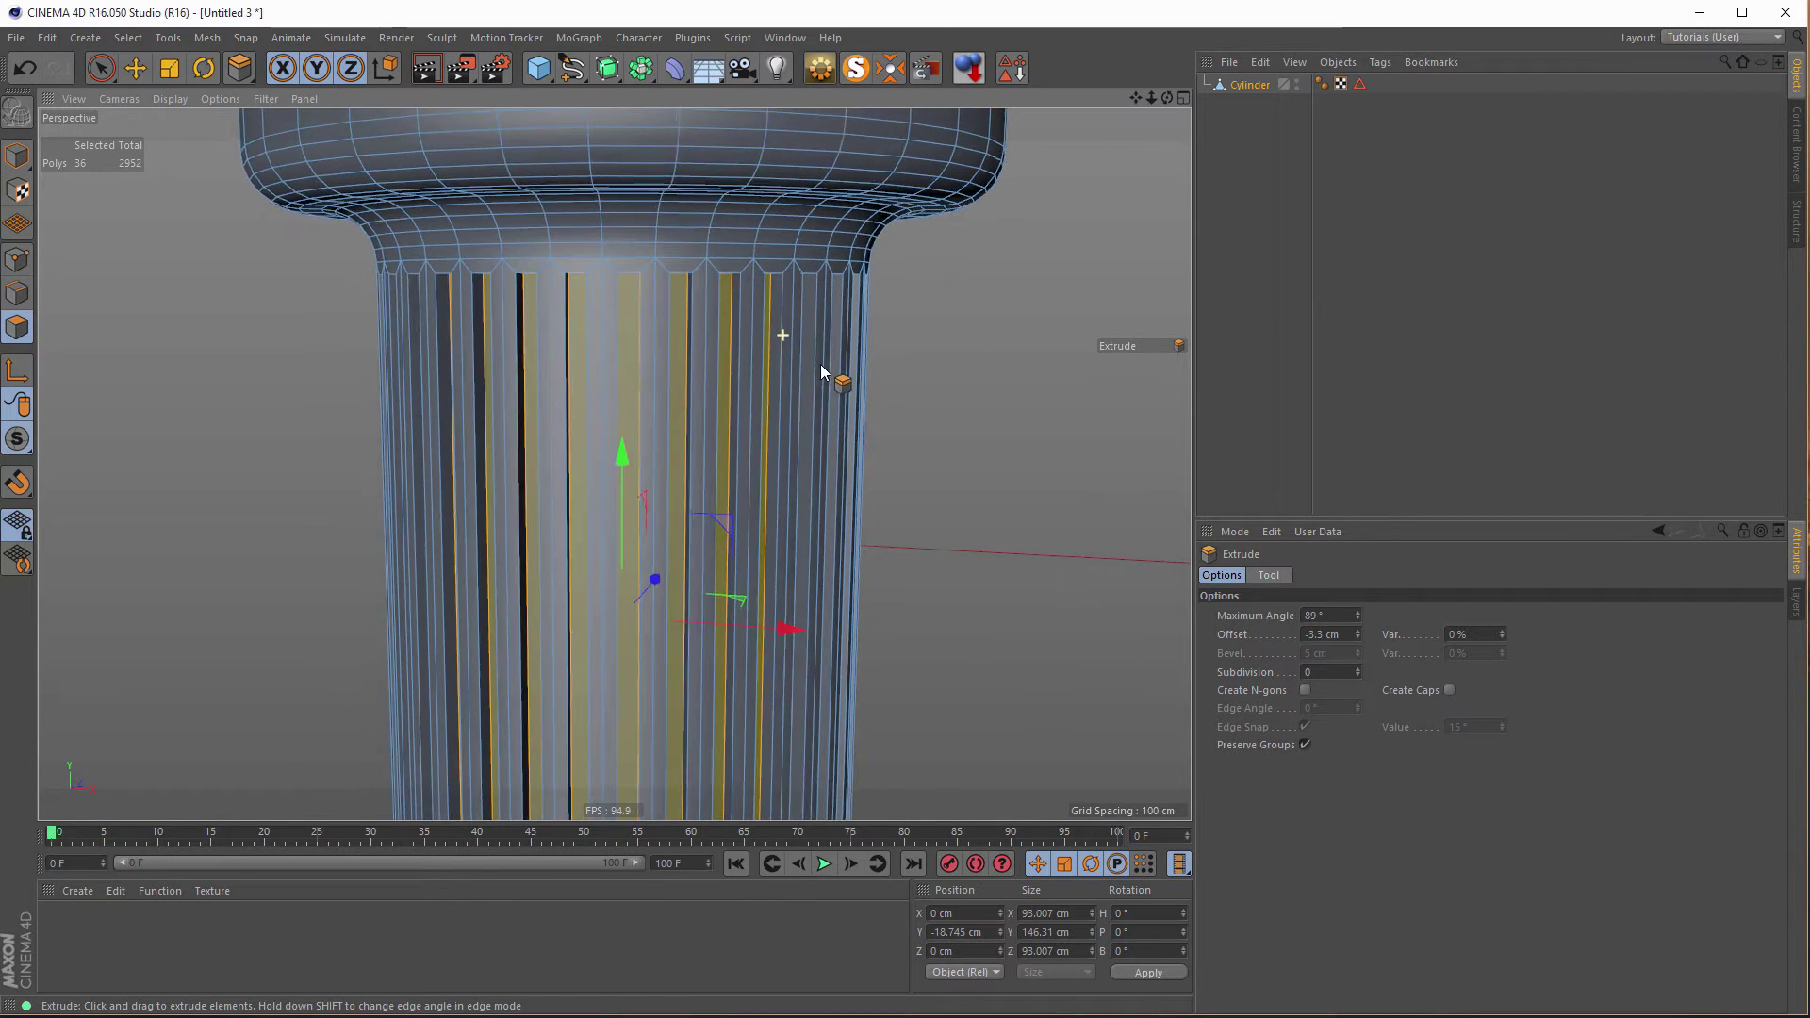
# Store the recessed panels' inner edges as a second edge selection tag, and select the outer rim edges from the first tag as well.
pyautogui.click(16, 296)
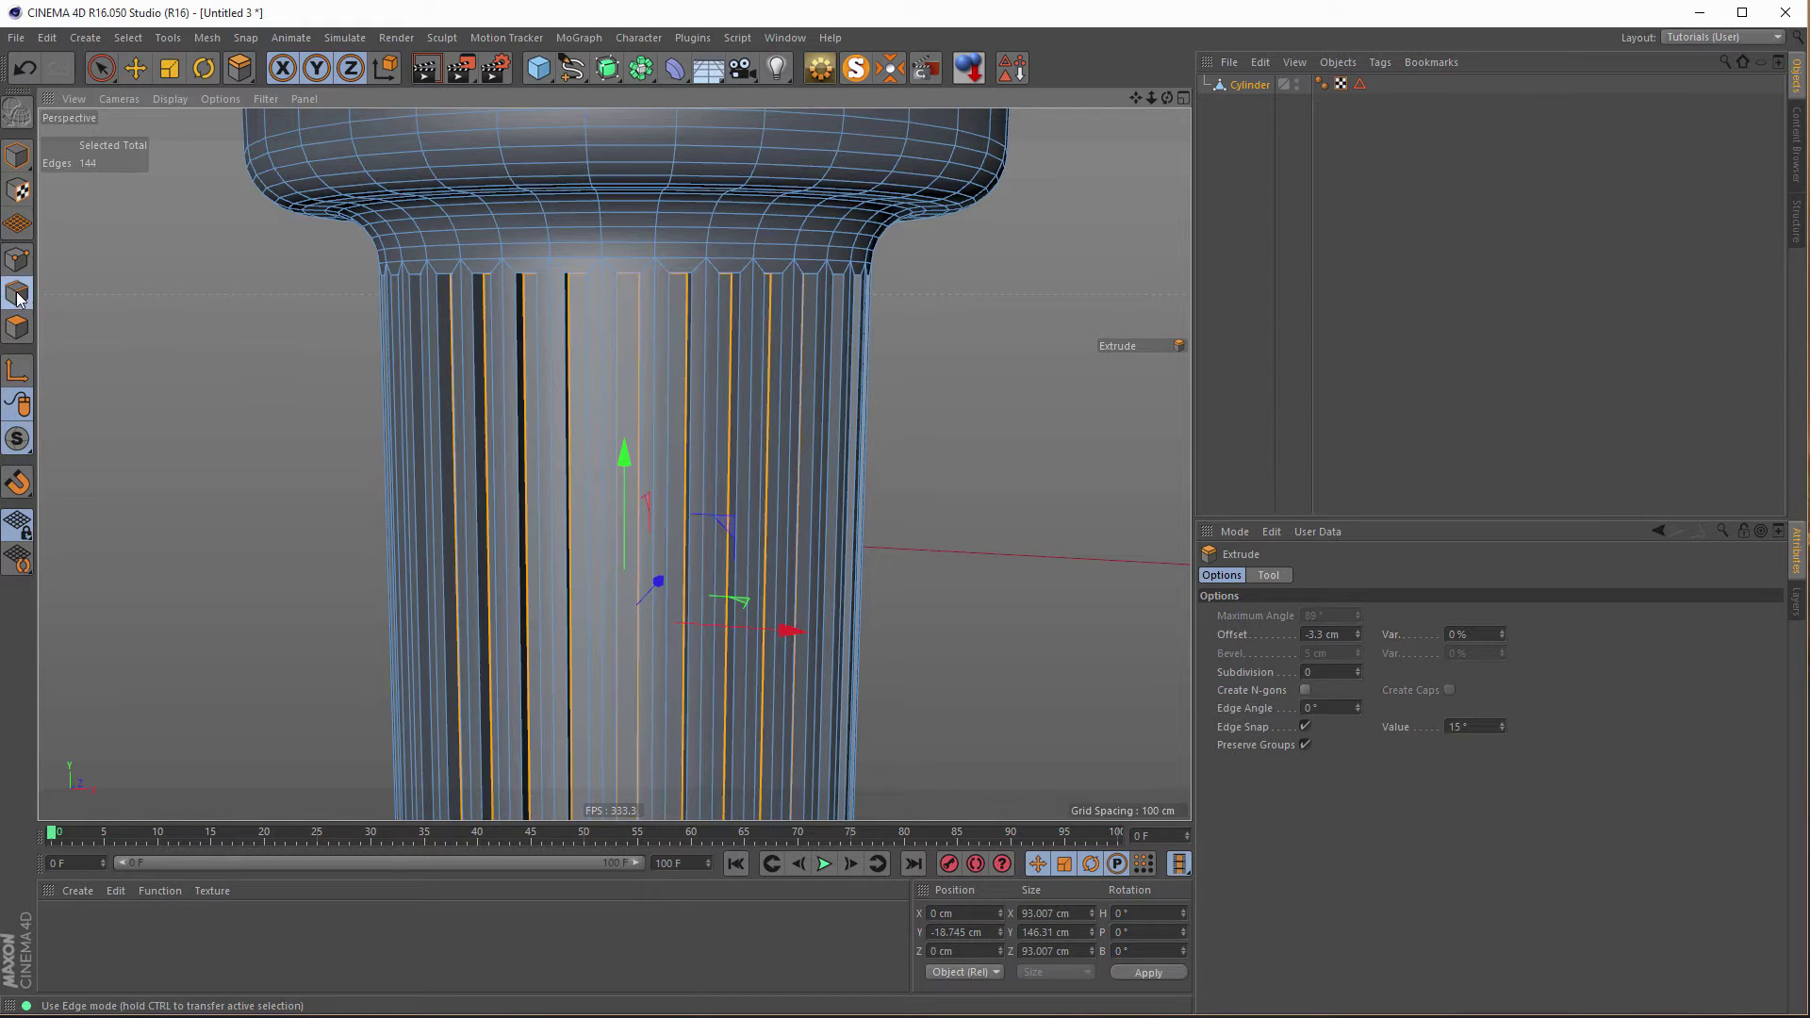
pyautogui.keyDown('alt'); pyautogui.moveTo(545, 307); pyautogui.dragTo(596, 339); pyautogui.keyUp('alt')
pyautogui.scroll(5, 580, 302)
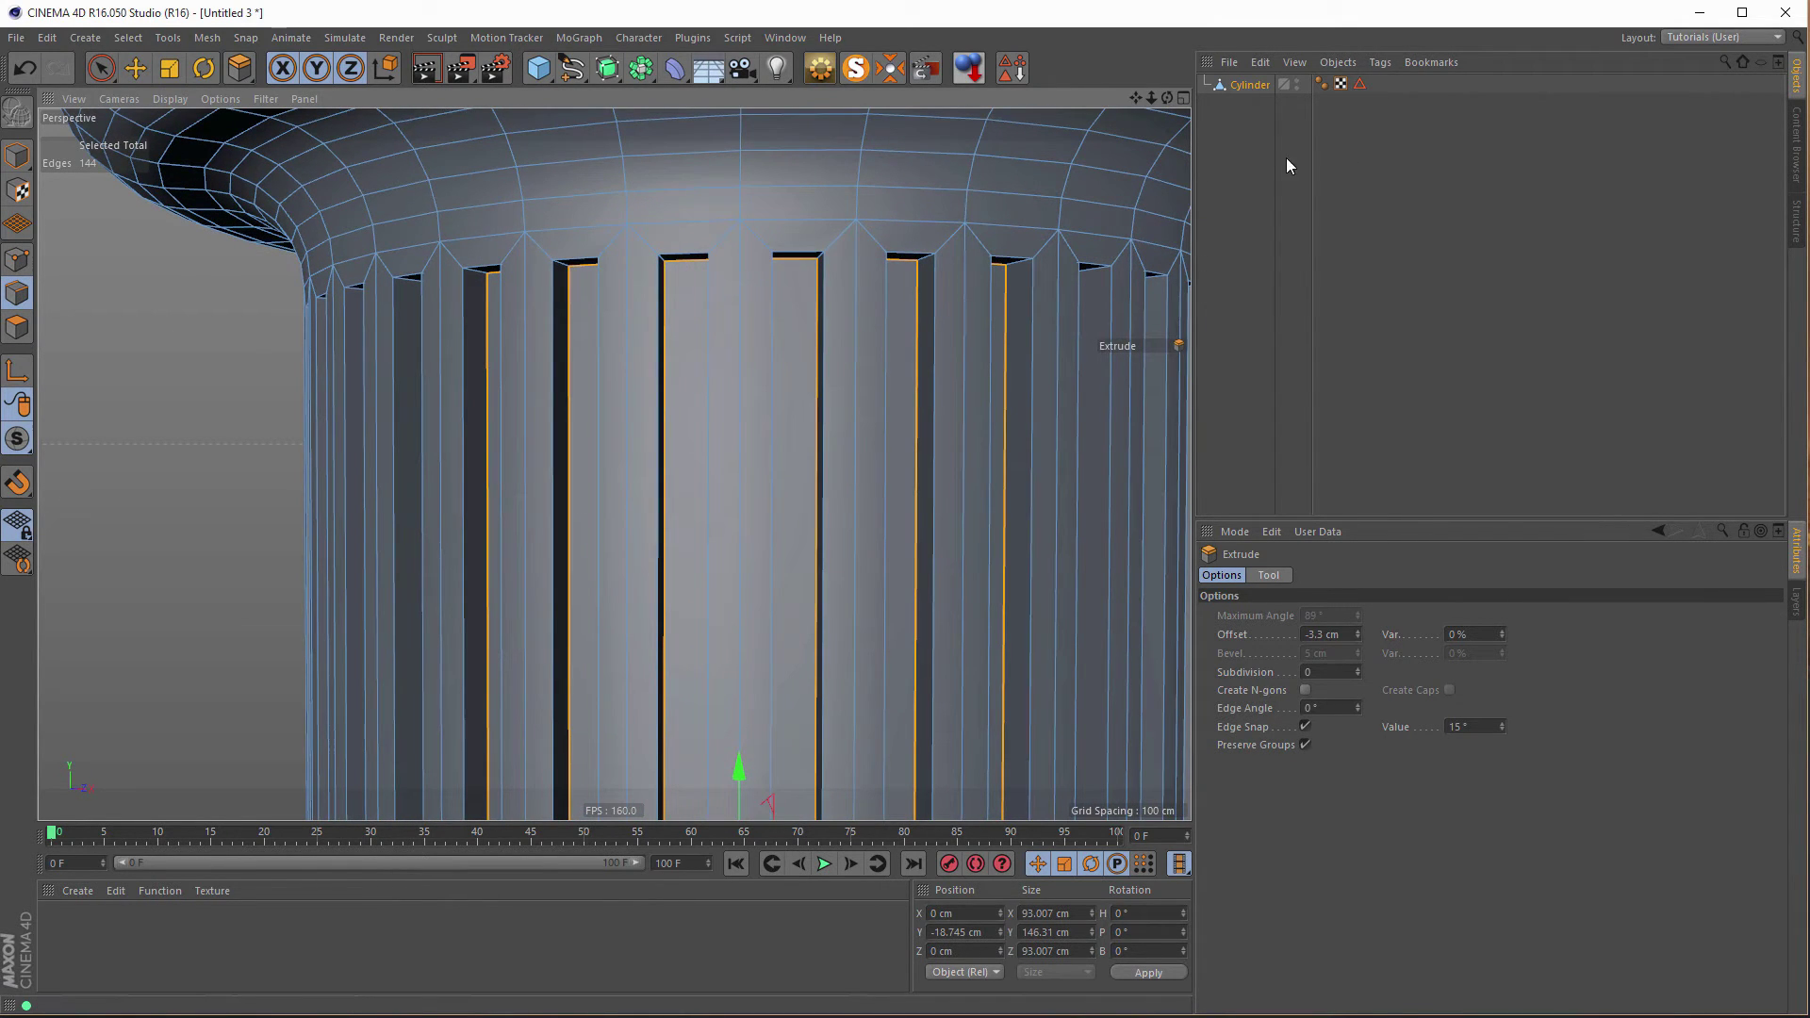
pyautogui.click(1014, 68)
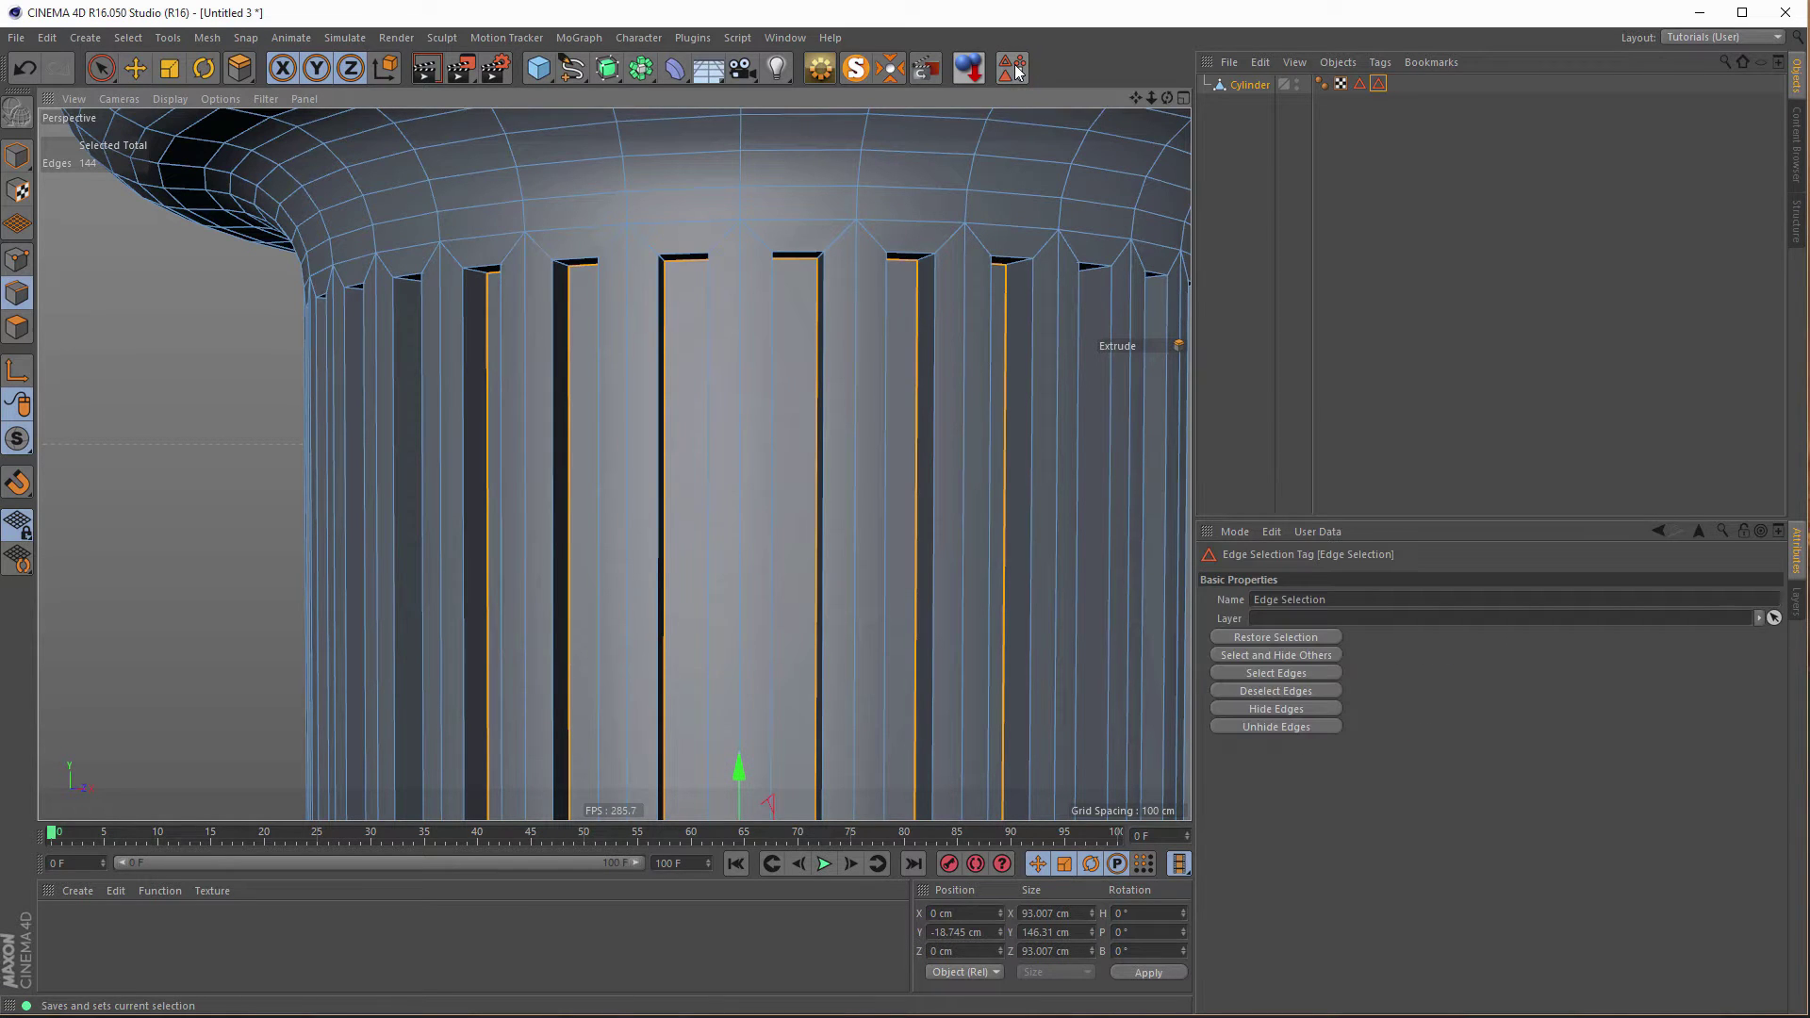
pyautogui.doubleClick(1358, 85)
pyautogui.scroll(5, 483, 292)
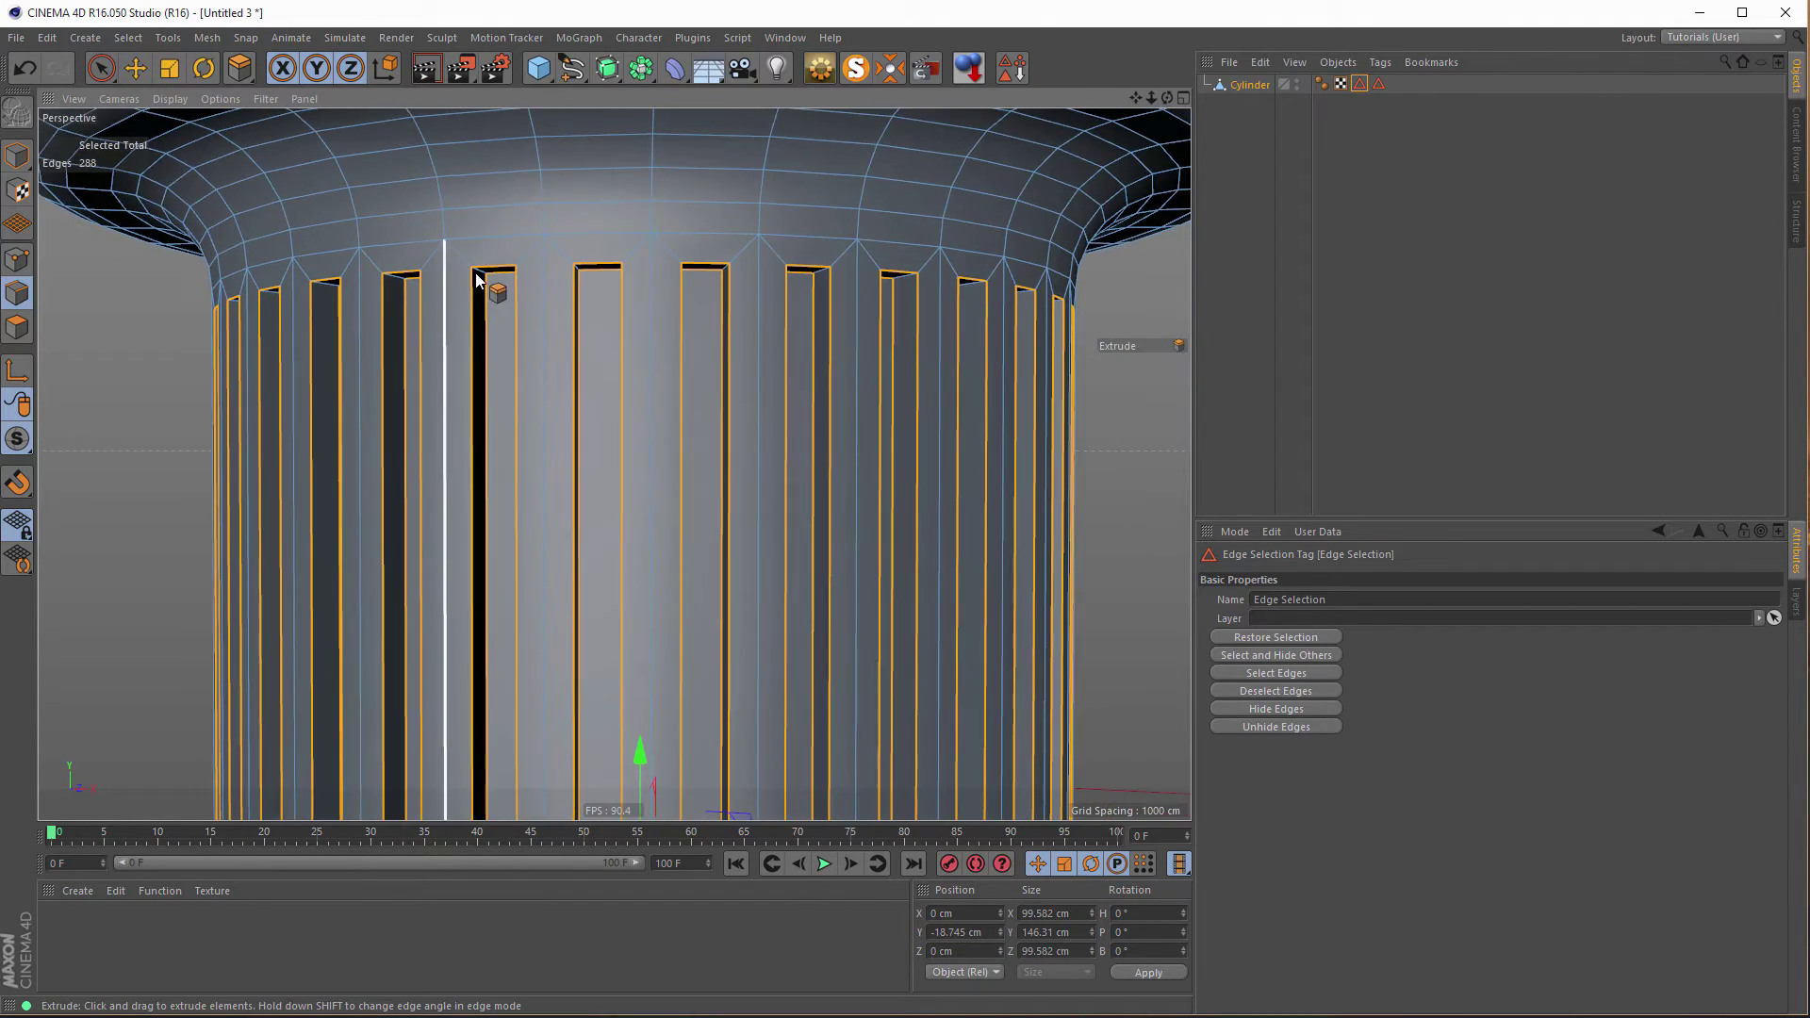
# Bevel the selected inner and outer edges of the body's grooves by about 1.74 cm with 5 subdivisions.
pyautogui.scroll(-5, 528, 271)
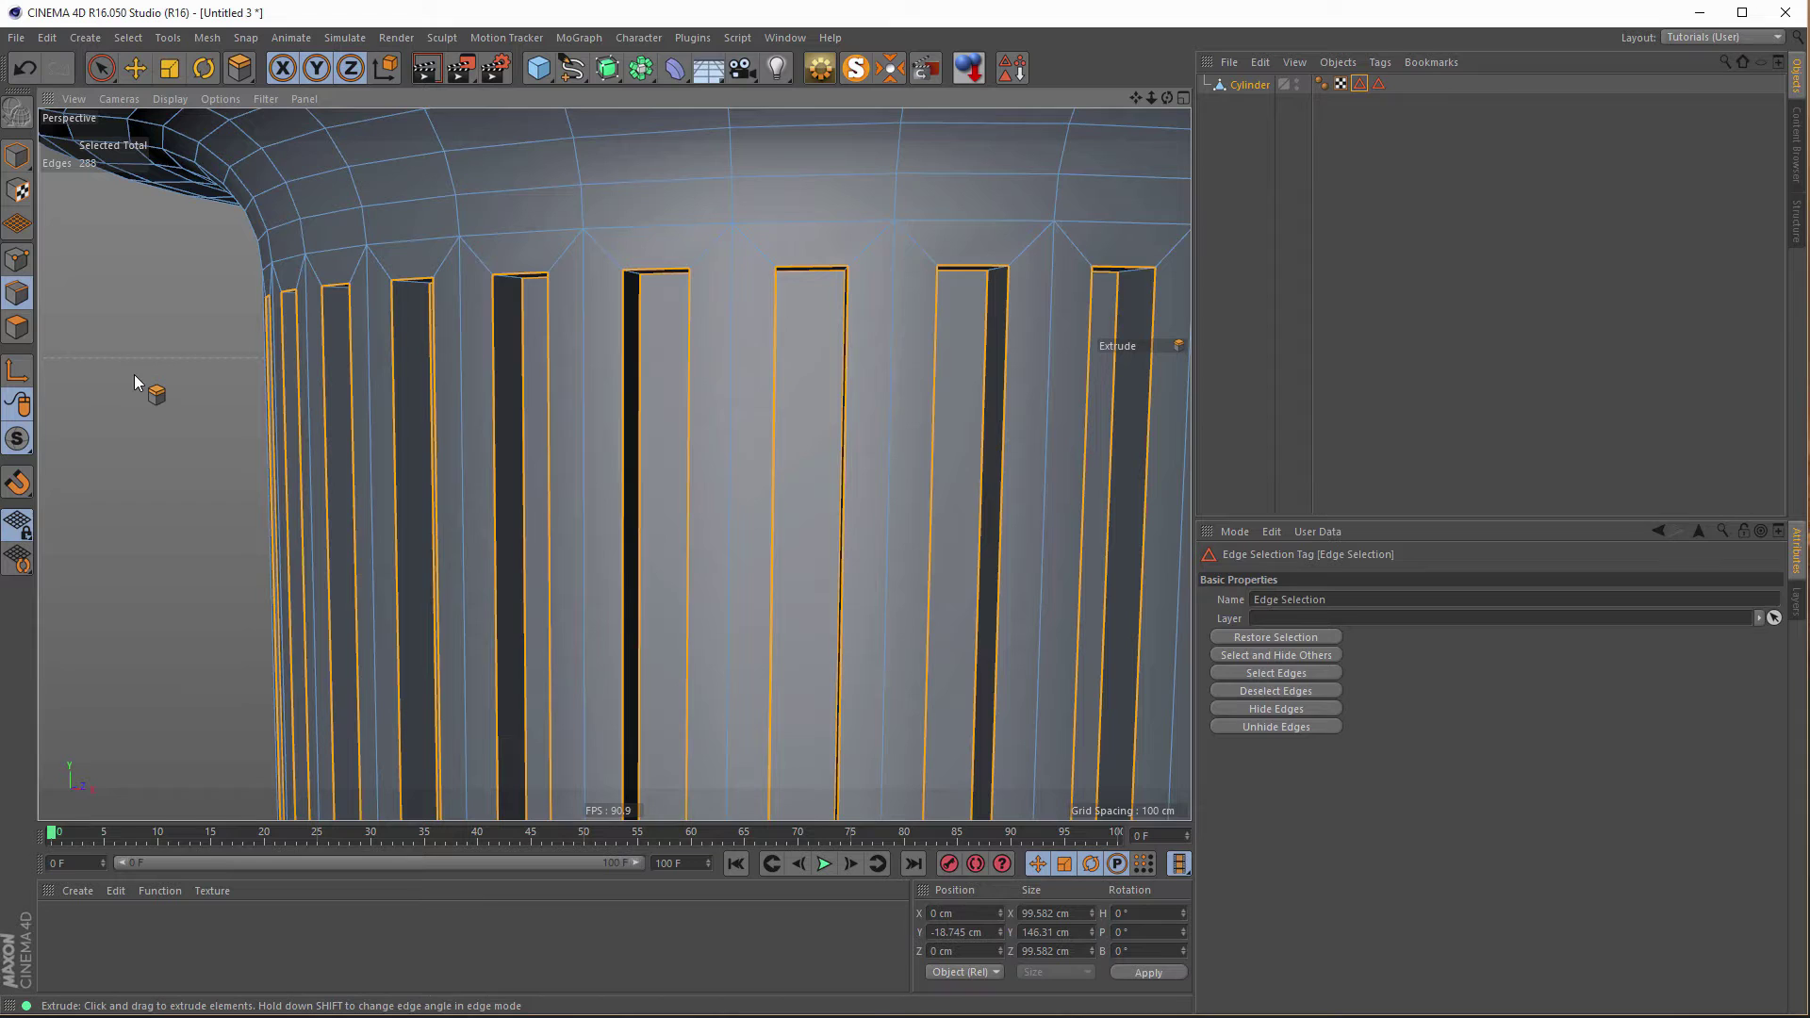
pyautogui.press('m')
pyautogui.press('s')
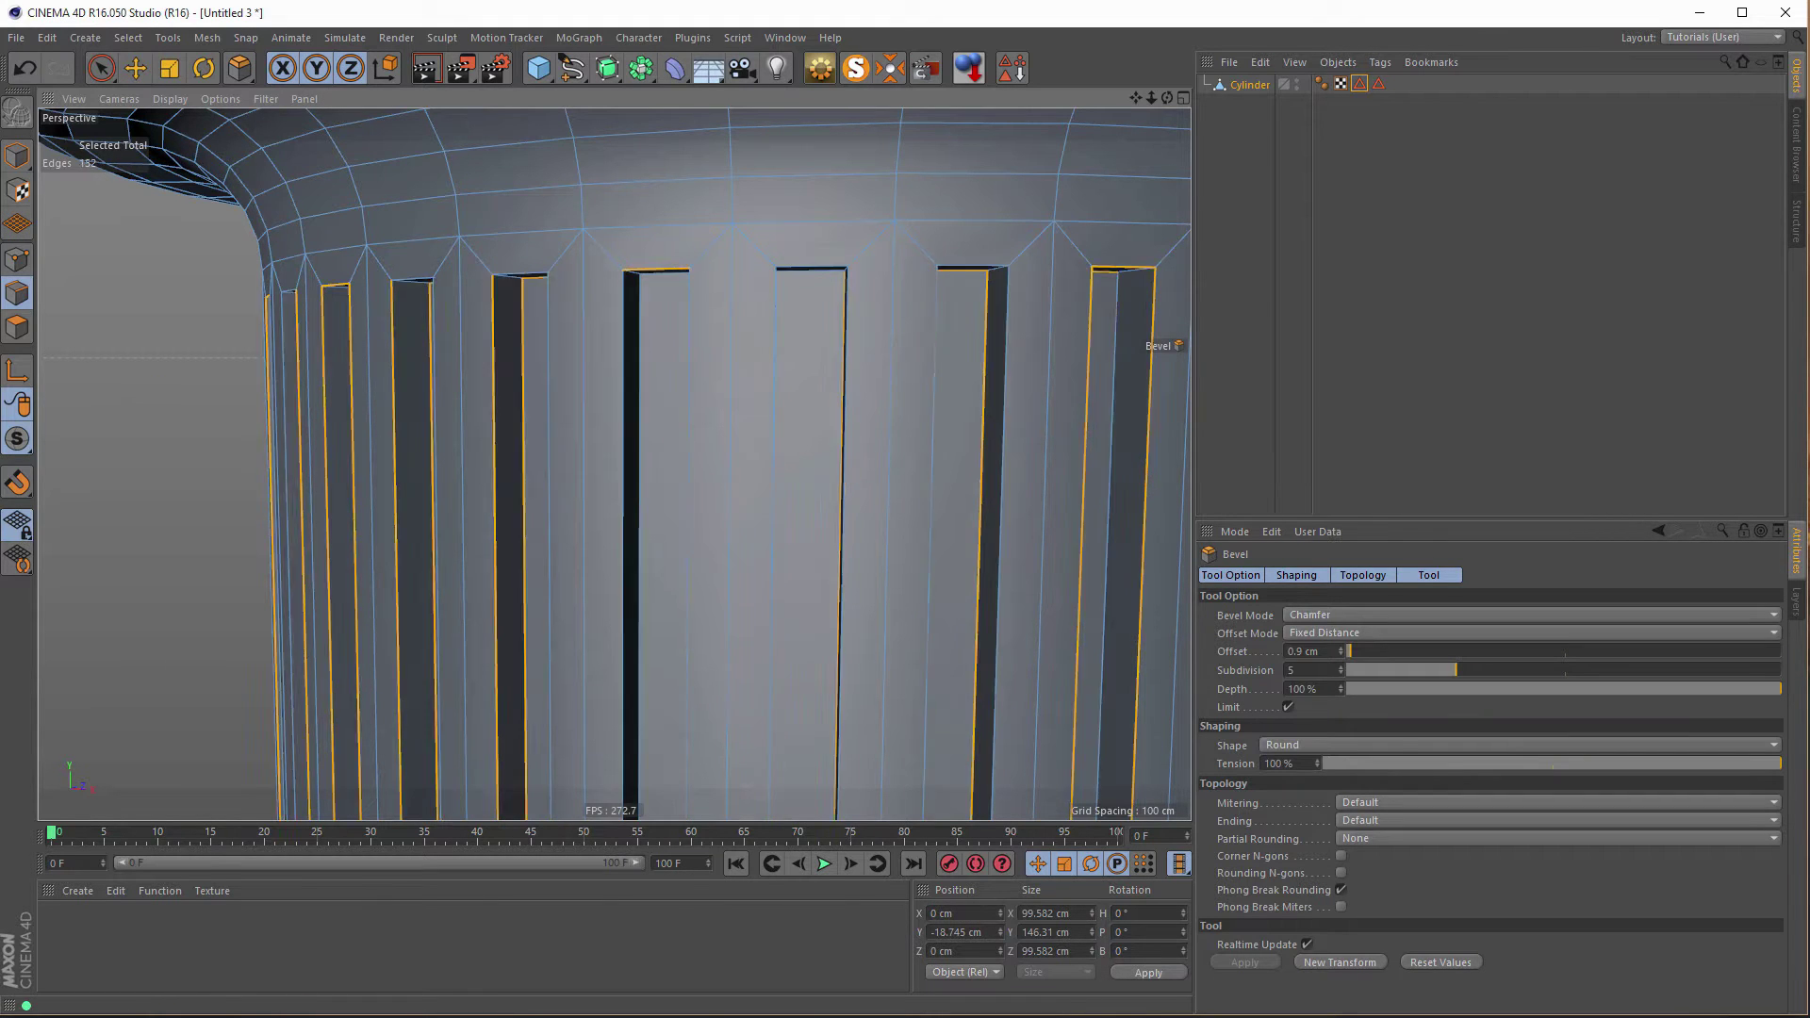
pyautogui.moveTo(134, 375); pyautogui.dragTo(186, 375)
pyautogui.scroll(-5, 330, 478)
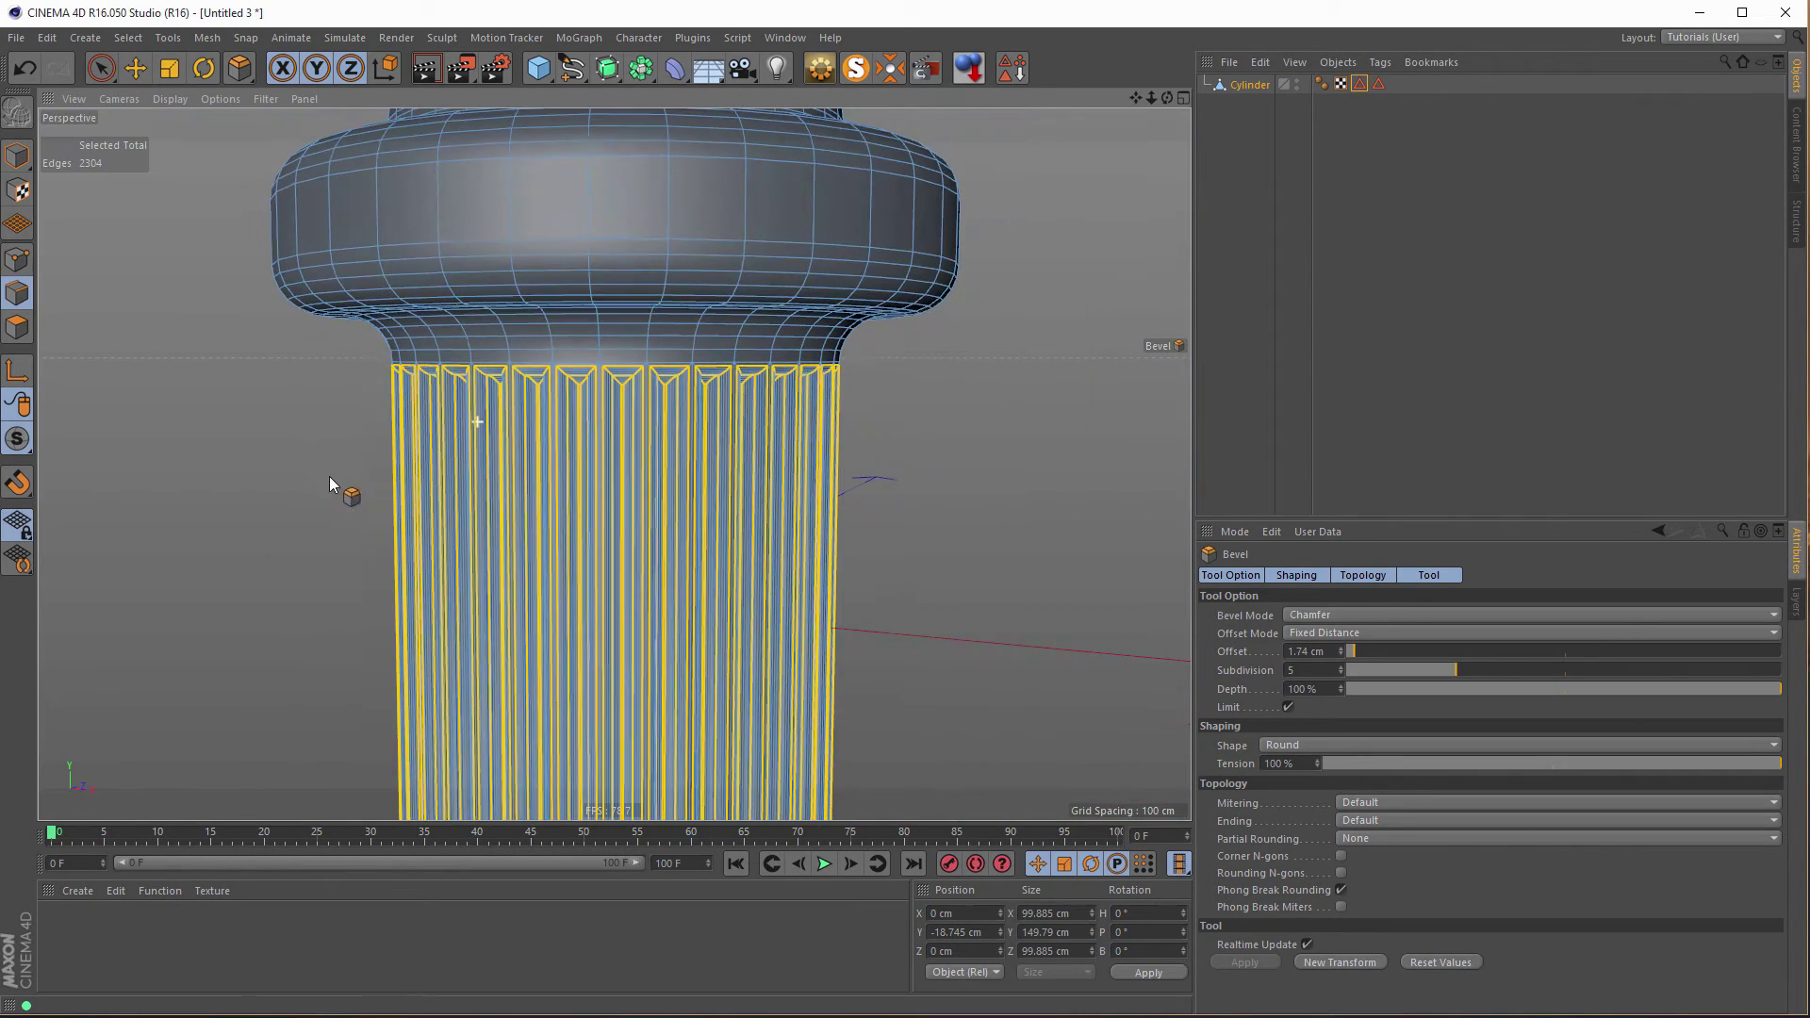
pyautogui.scroll(-6, 496, 394)
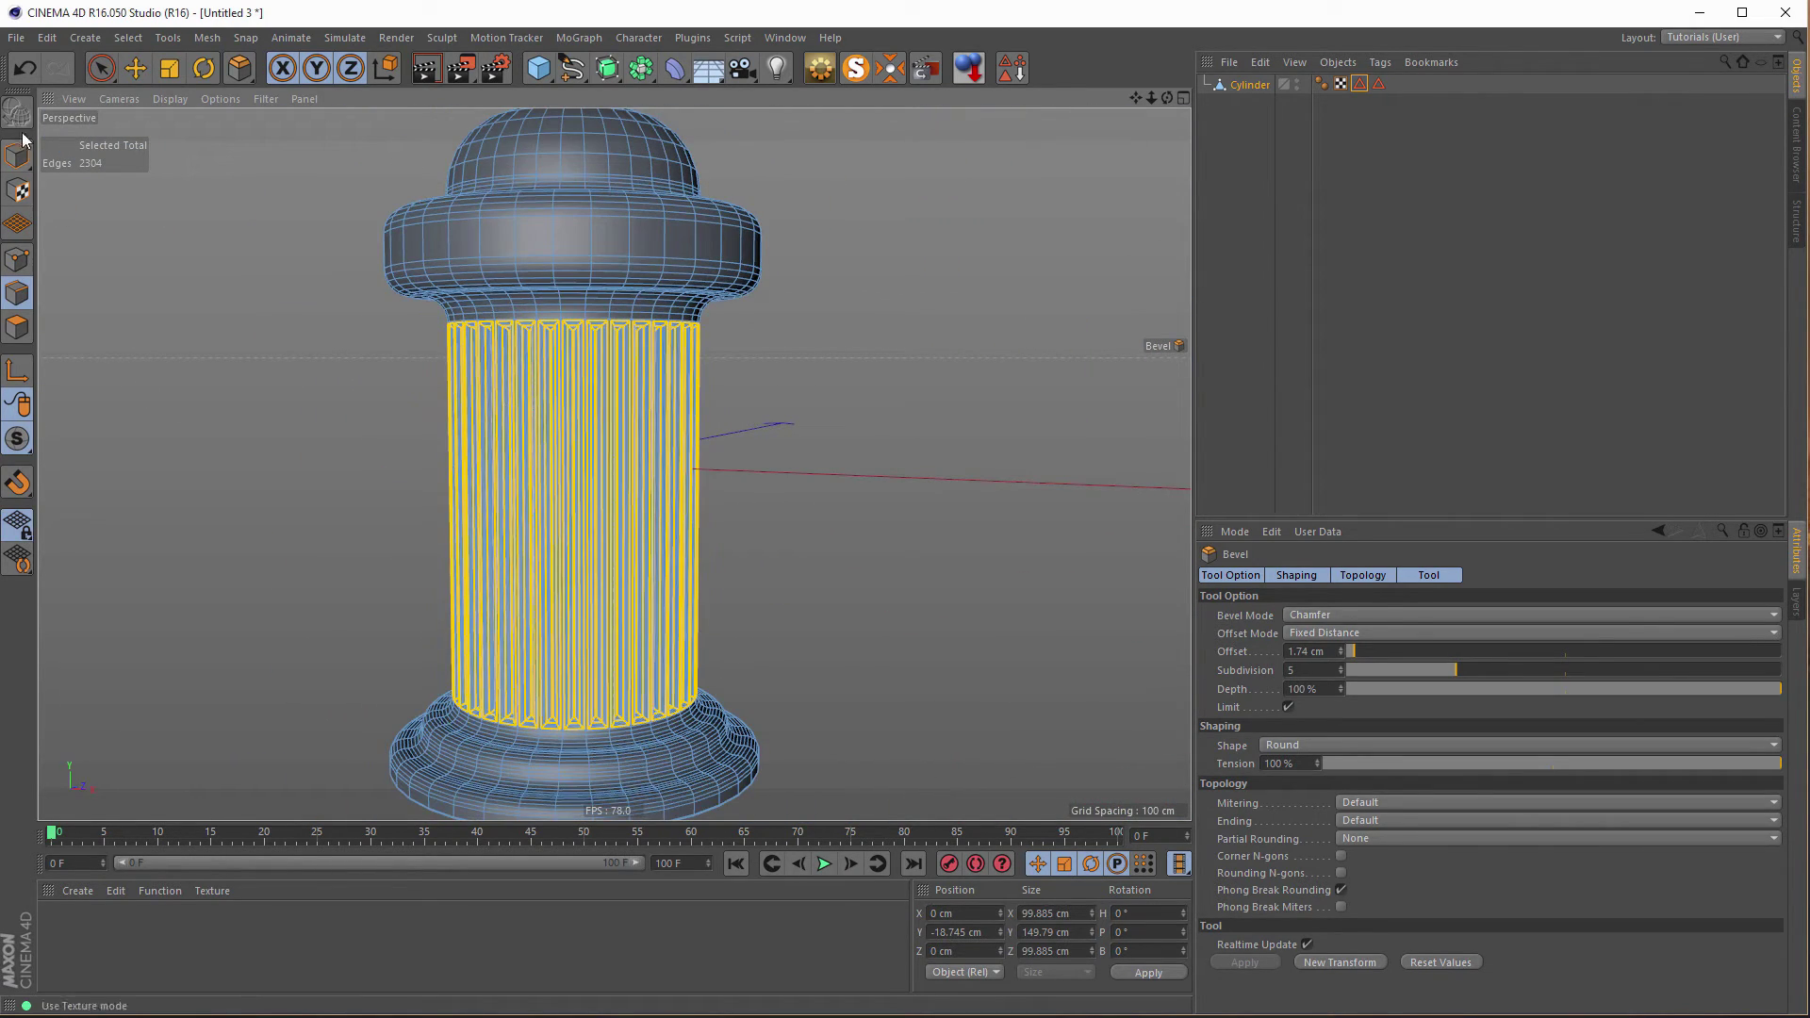
# Clear the edge selection, return to Model mode and render a preview of the whole hydrant in the viewport.
pyautogui.click(101, 68)
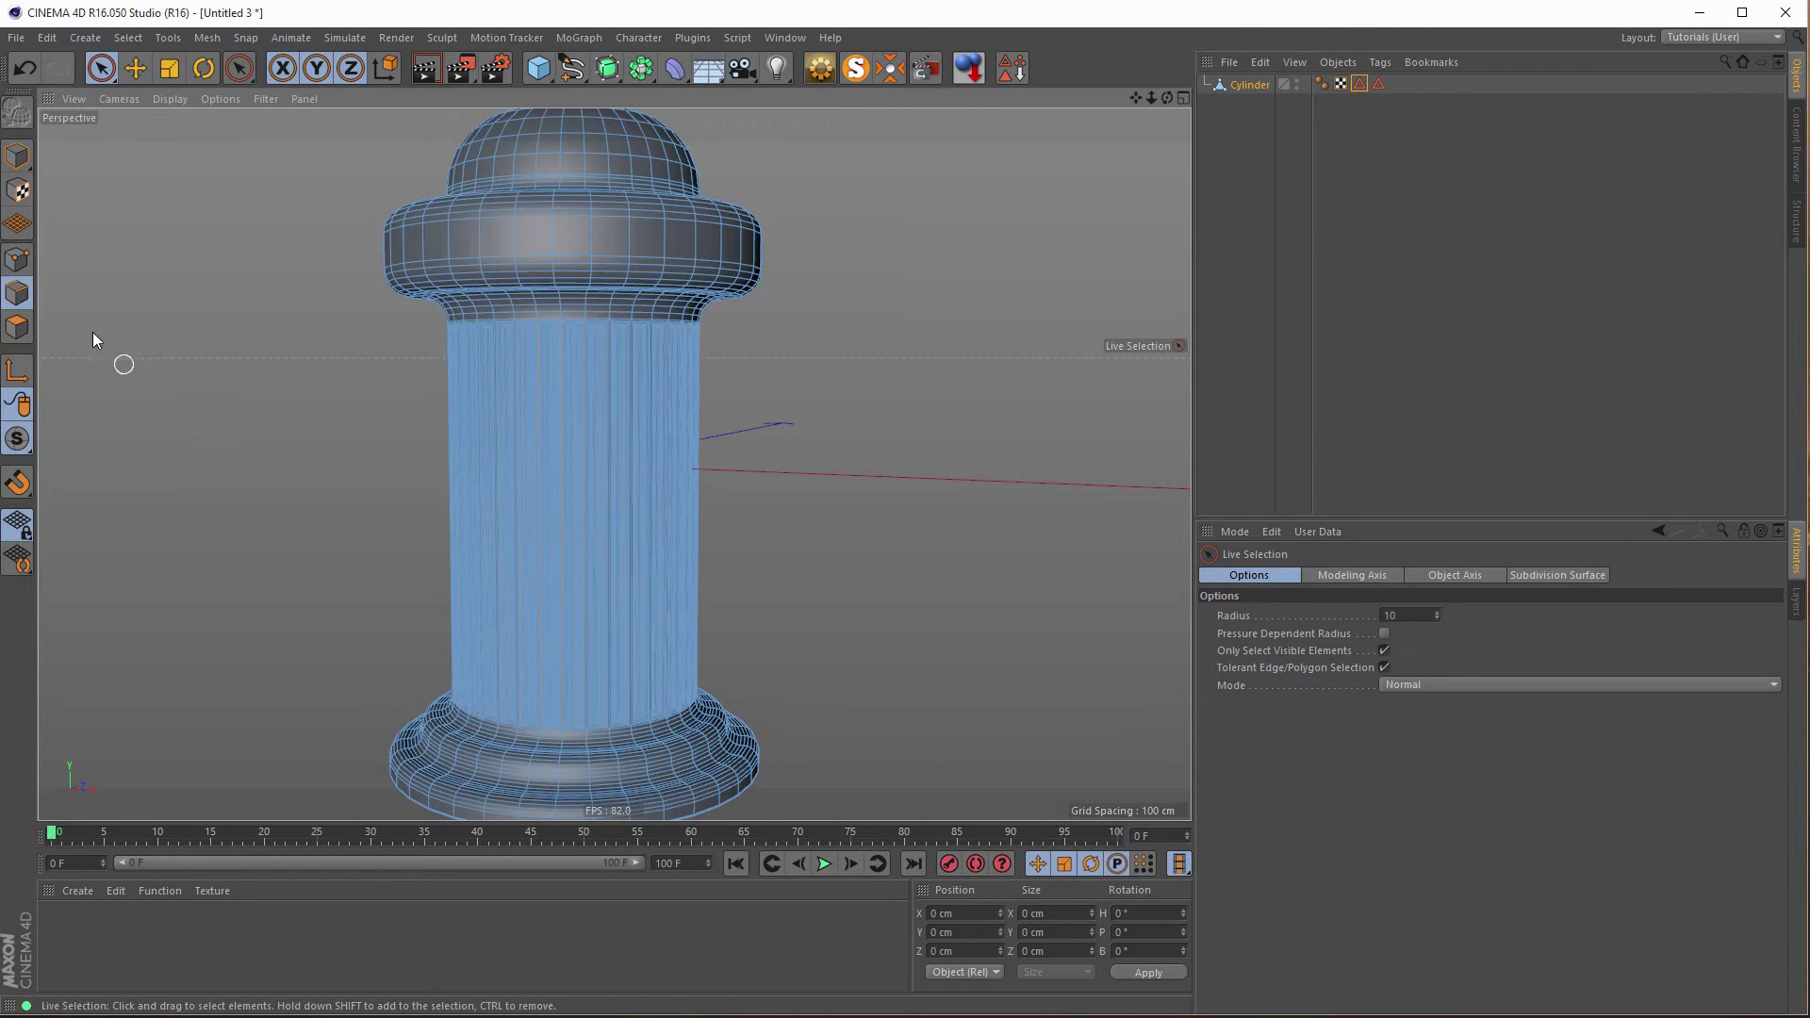
pyautogui.click(17, 154)
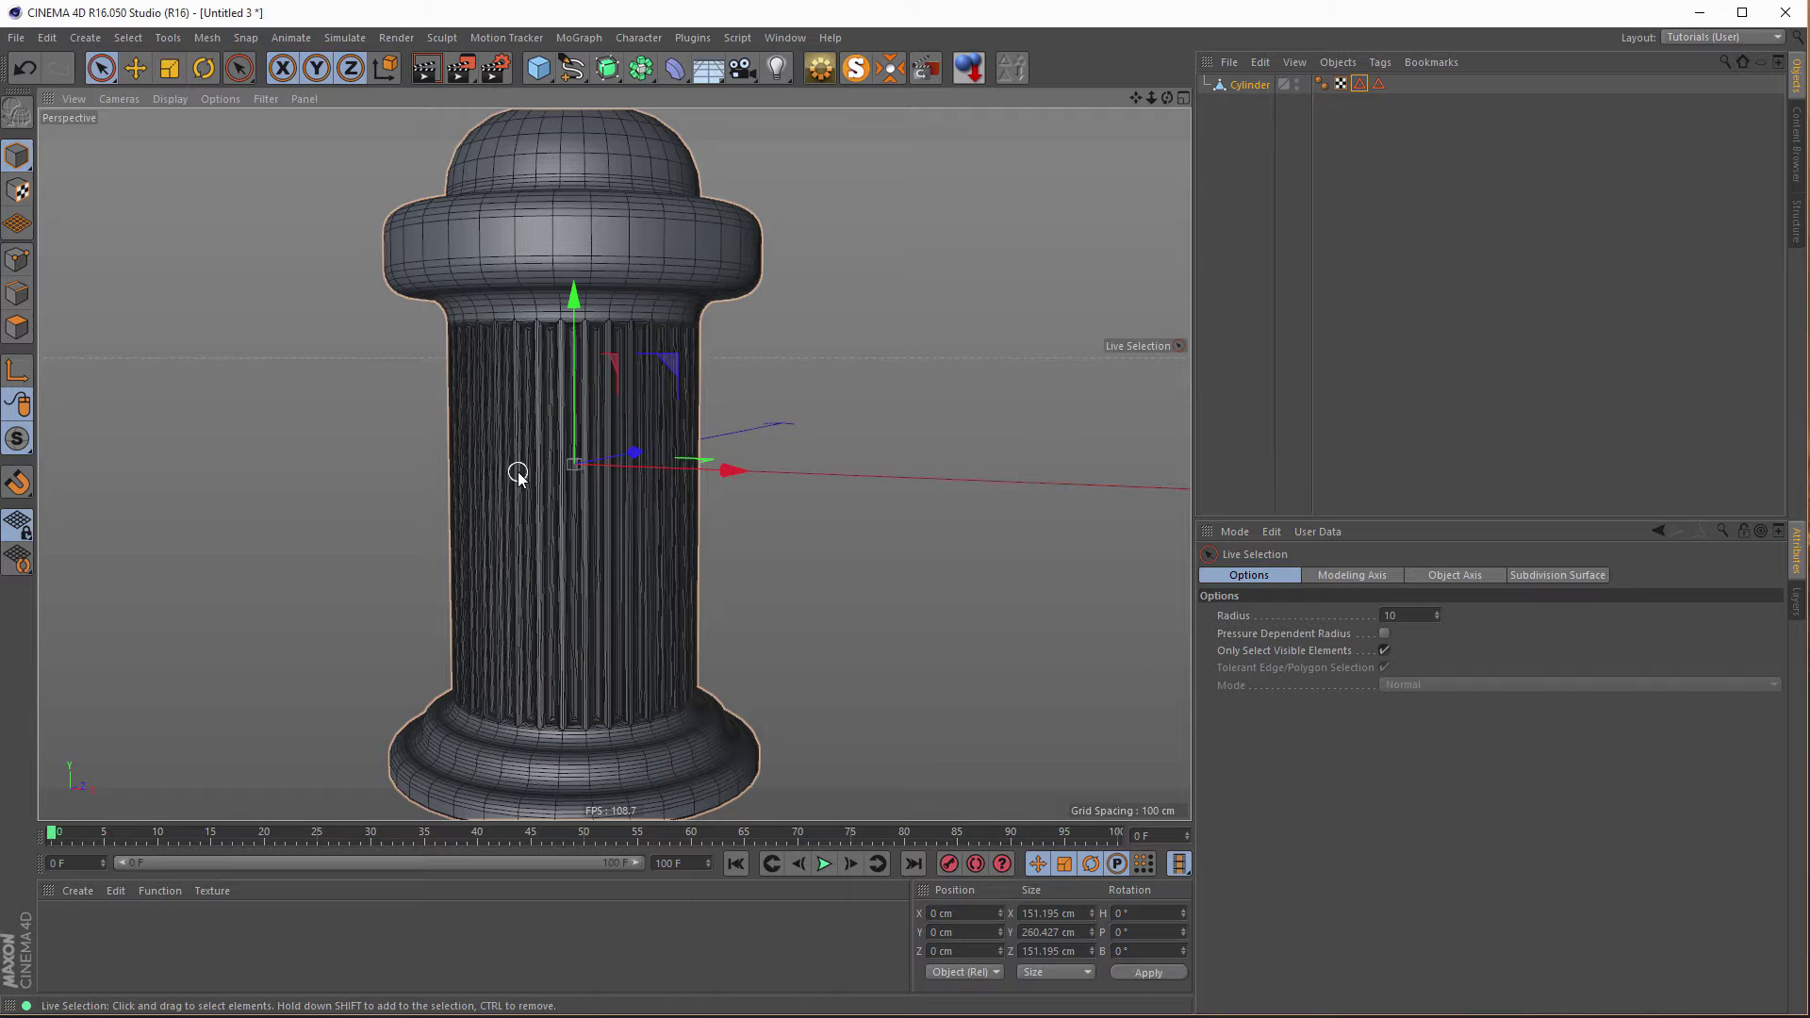
pyautogui.hotkey('ctrl', 'r')
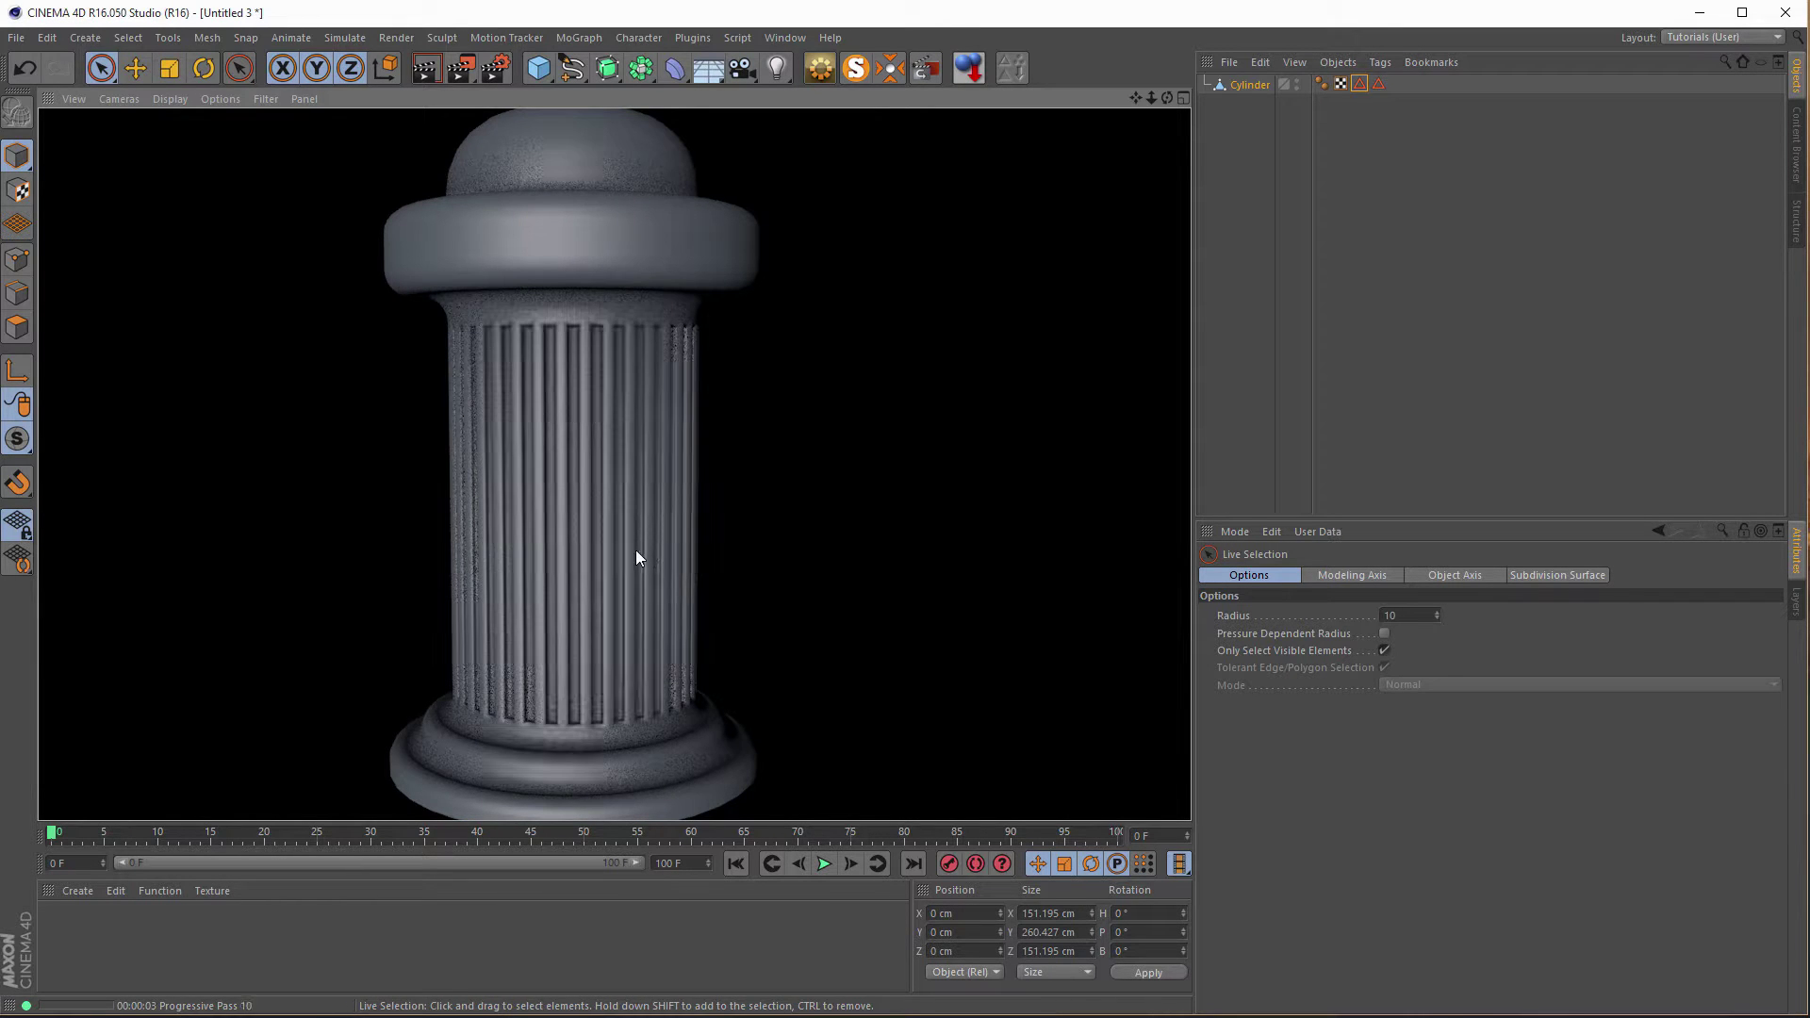
pyautogui.moveTo(636, 551)
pyautogui.keyDown('alt'); pyautogui.mouseDown(button='middle')
pyautogui.moveTo(585, 566)
pyautogui.moveTo(653, 567)
pyautogui.mouseUp(button='middle'); pyautogui.keyUp('alt')
pyautogui.keyDown('alt'); pyautogui.moveTo(653, 569); pyautogui.dragTo(648, 564); pyautogui.keyUp('alt')
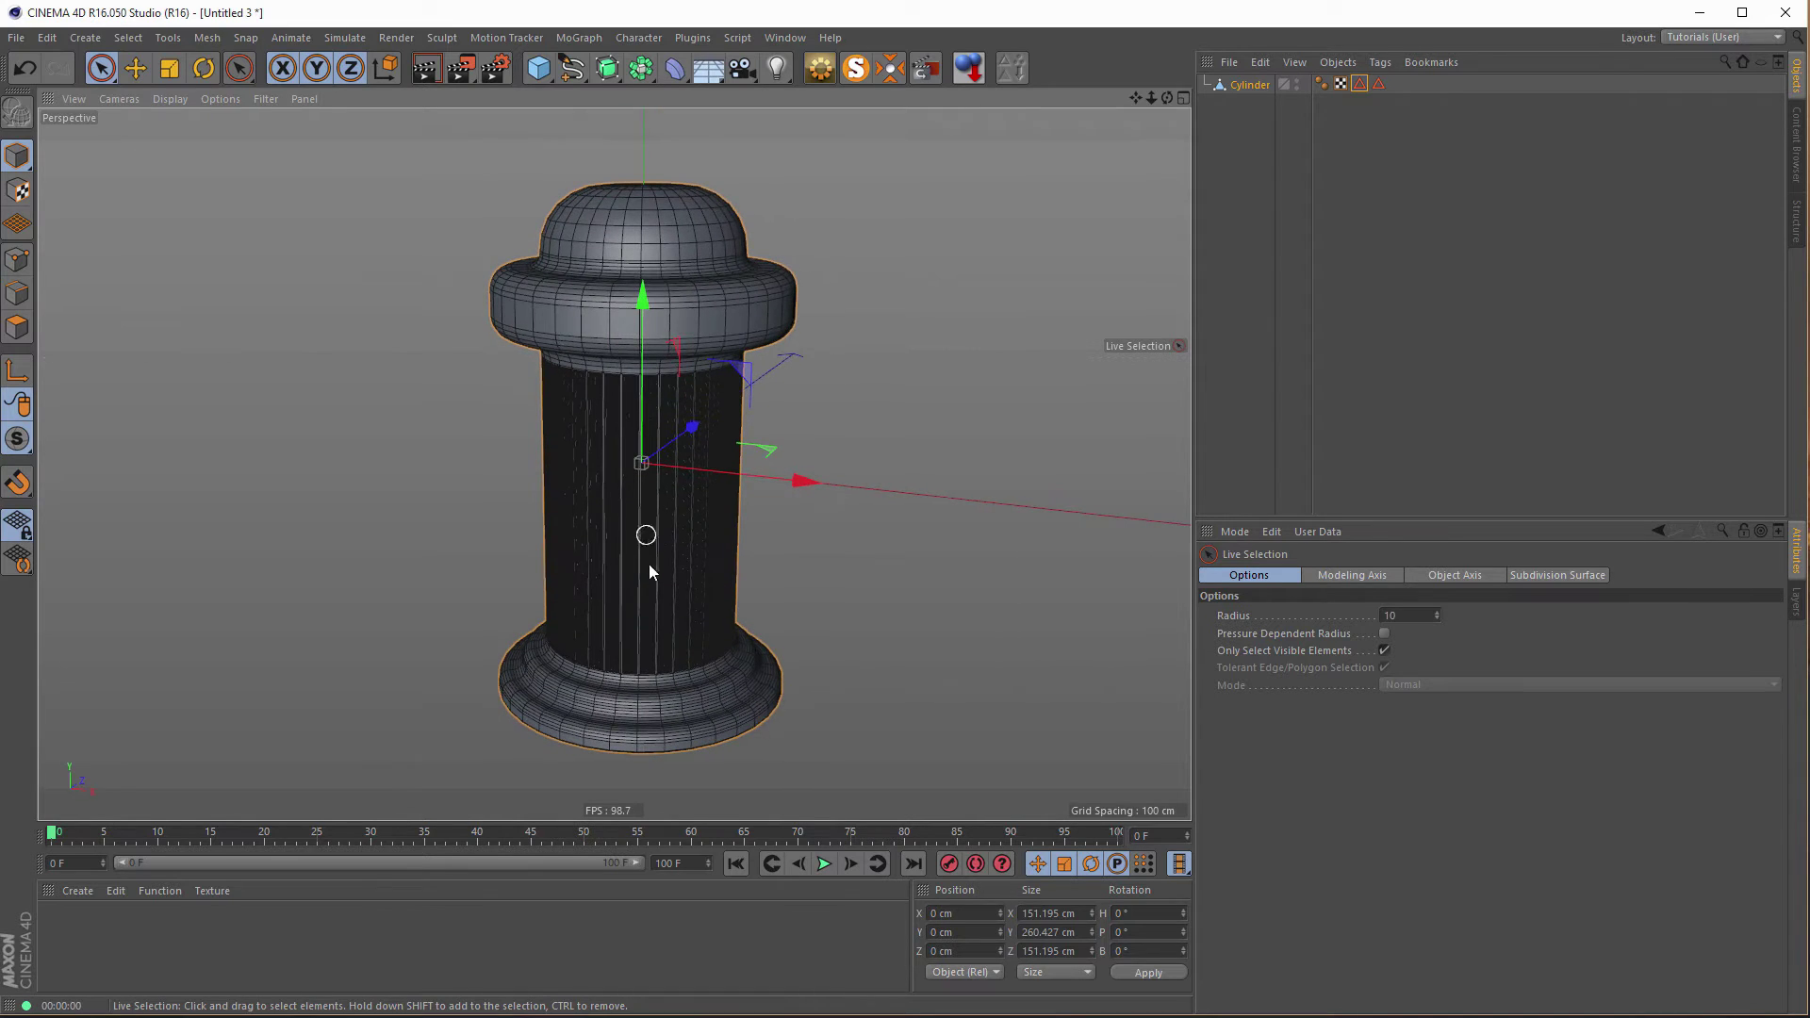
# Create a new material and set its color to yellow with H 48.649°, S 76.86% and V 93.878%.
pyautogui.doubleClick(94, 954)
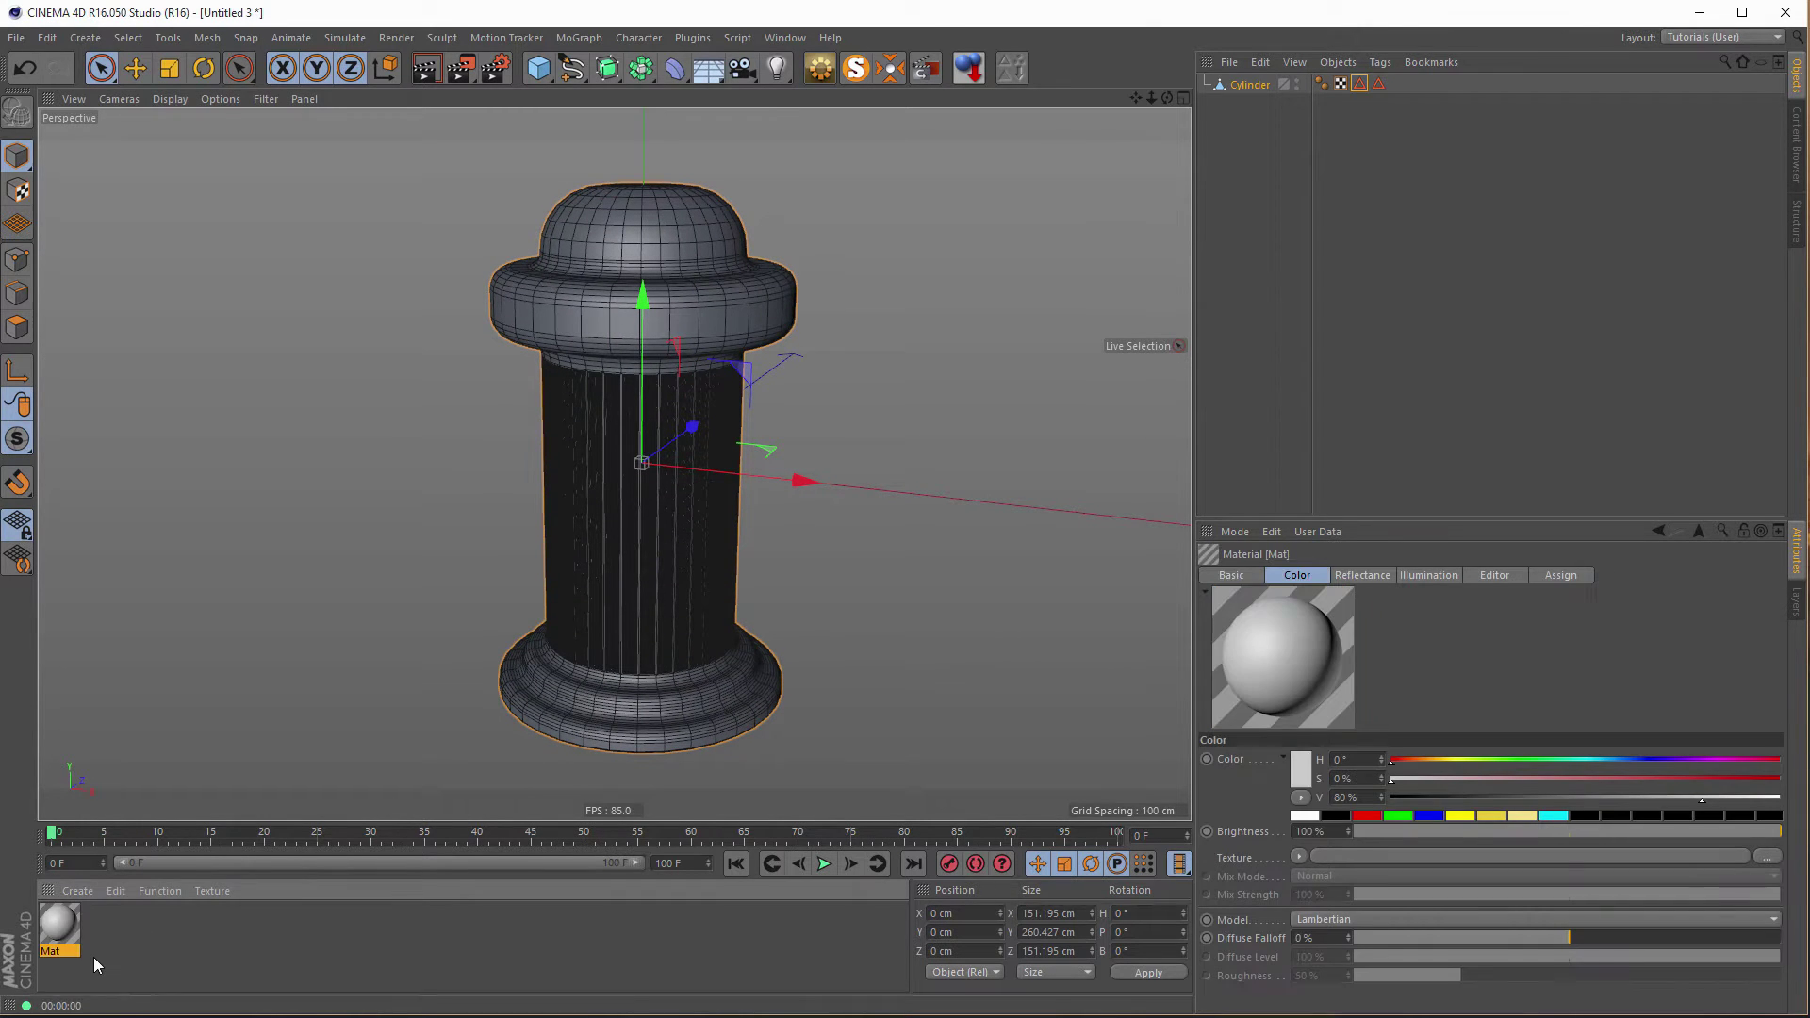
pyautogui.doubleClick(58, 926)
pyautogui.click(42, 384)
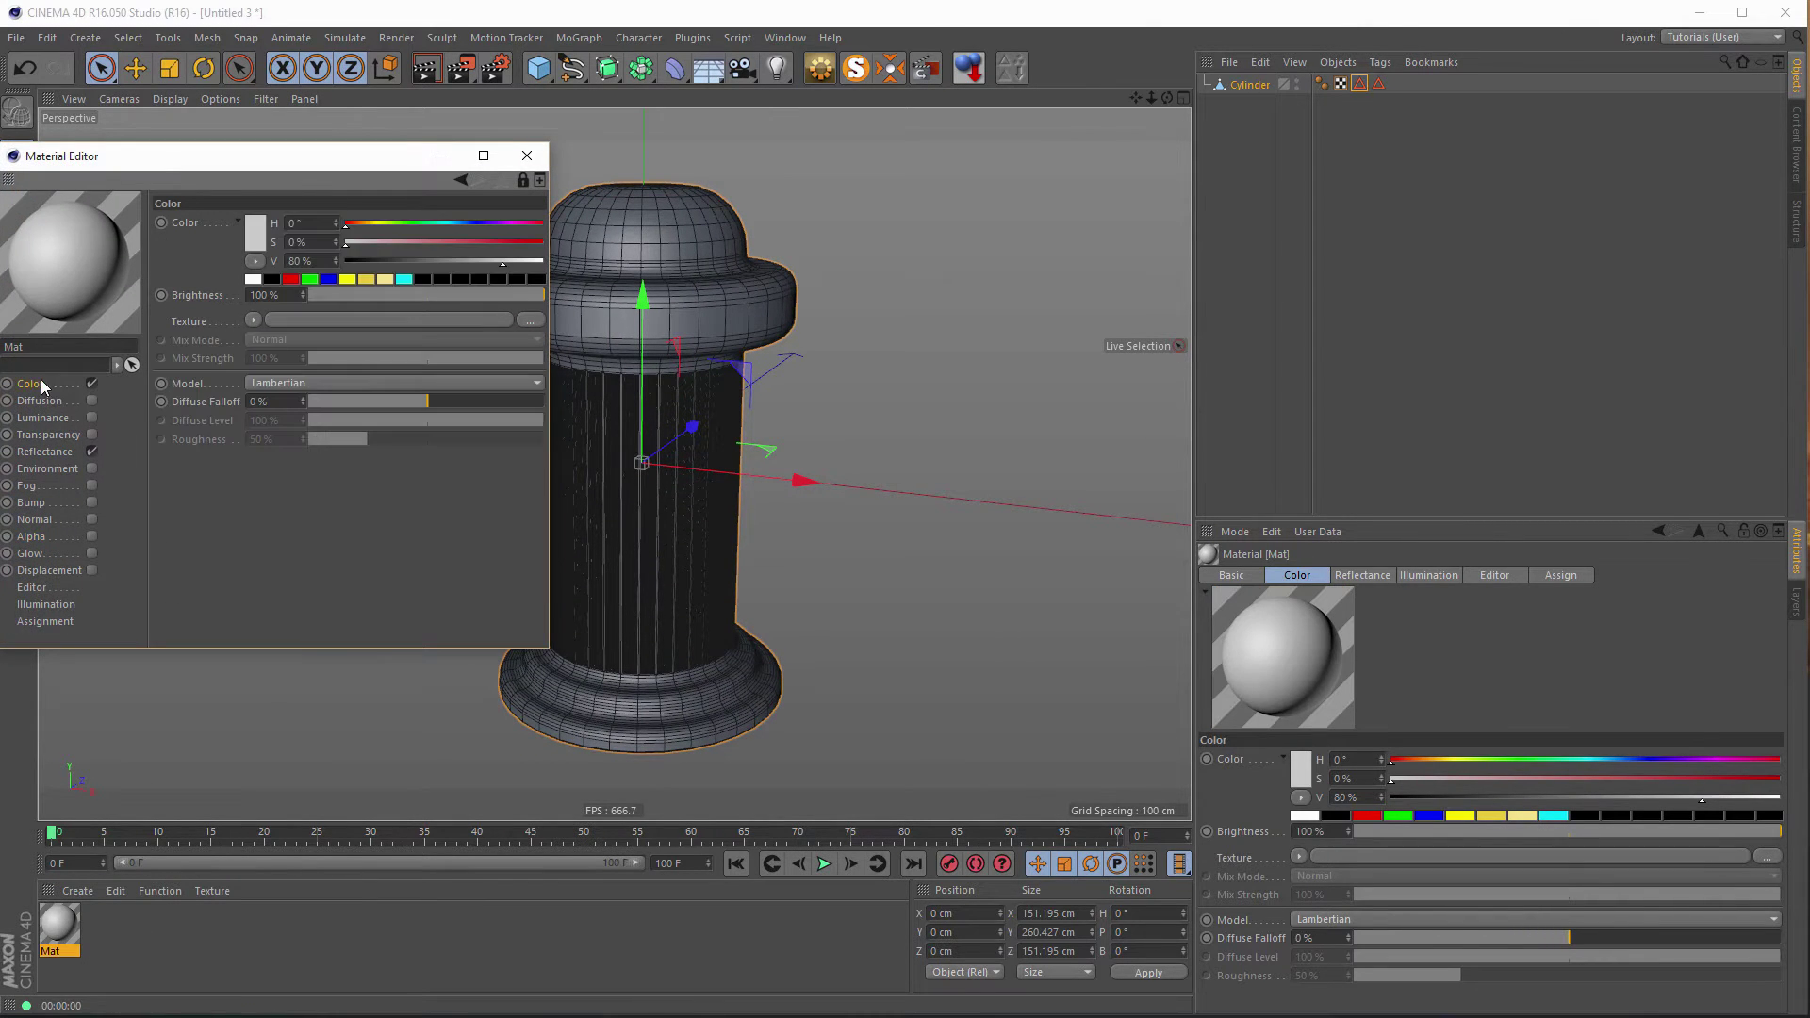
pyautogui.click(366, 279)
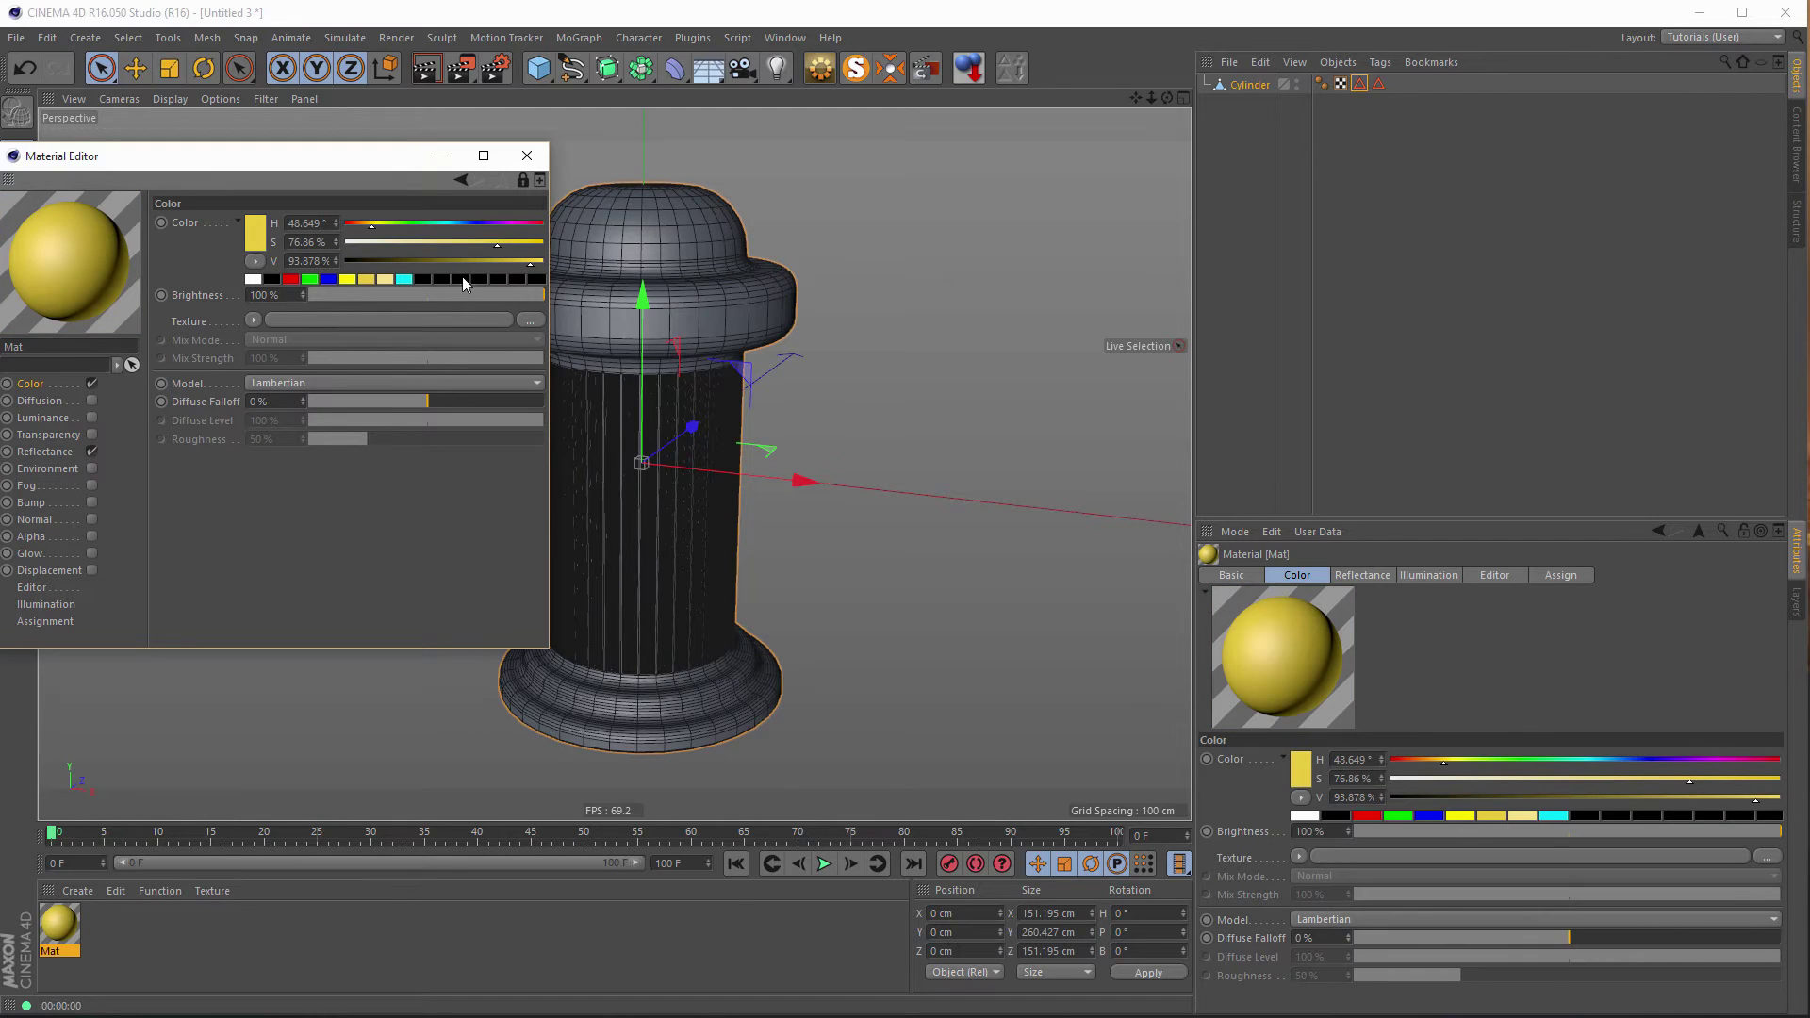
pyautogui.click(527, 157)
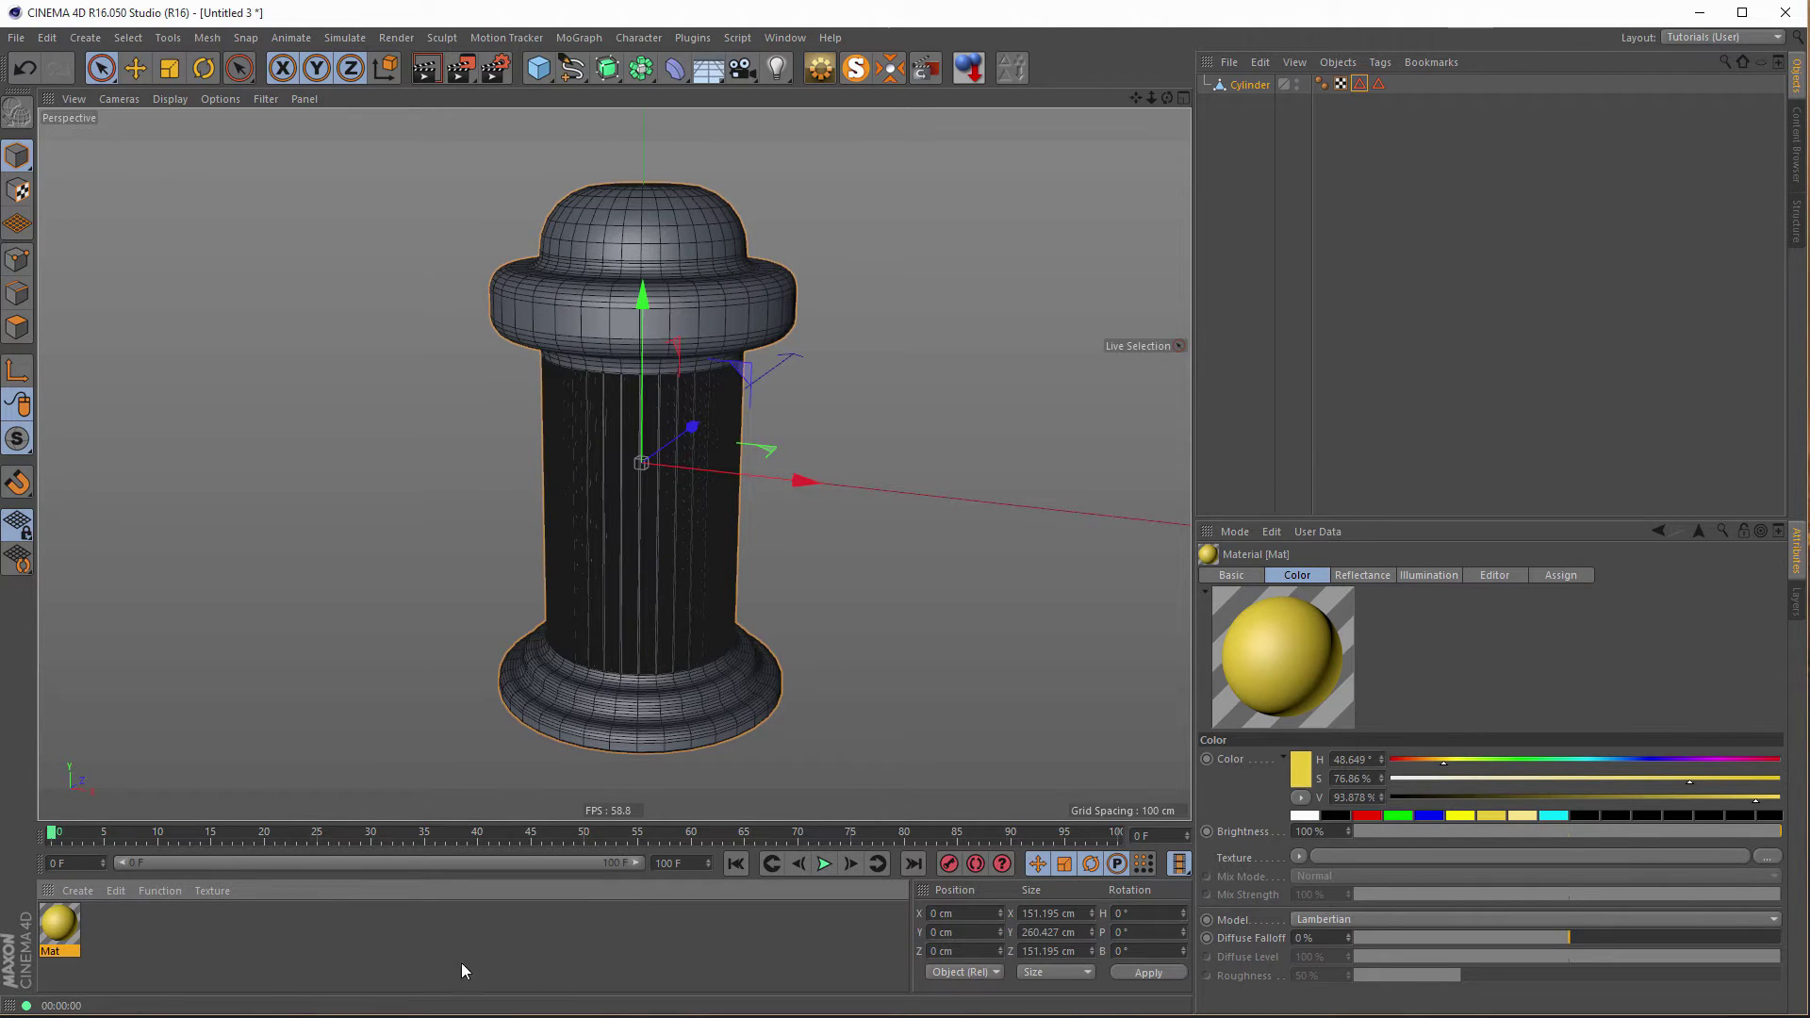
# Apply the yellow material to the entire hydrant Cylinder.
pyautogui.click(77, 890)
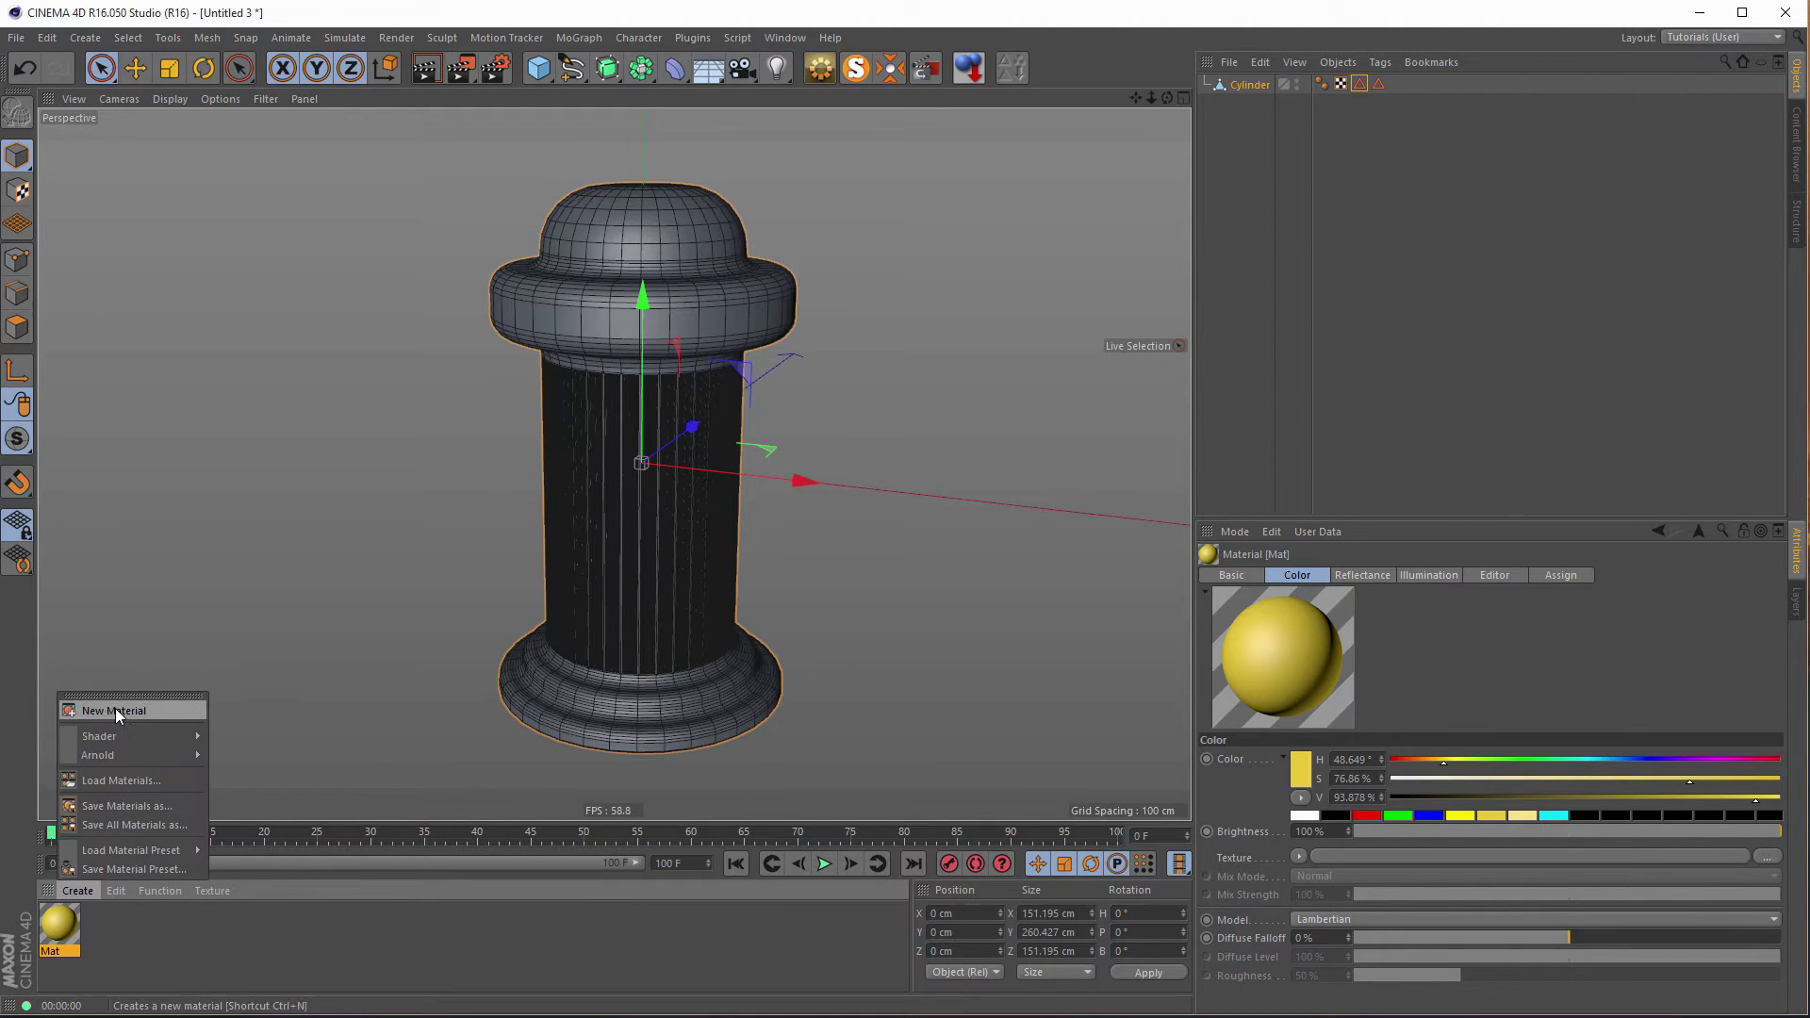
pyautogui.click(68, 937)
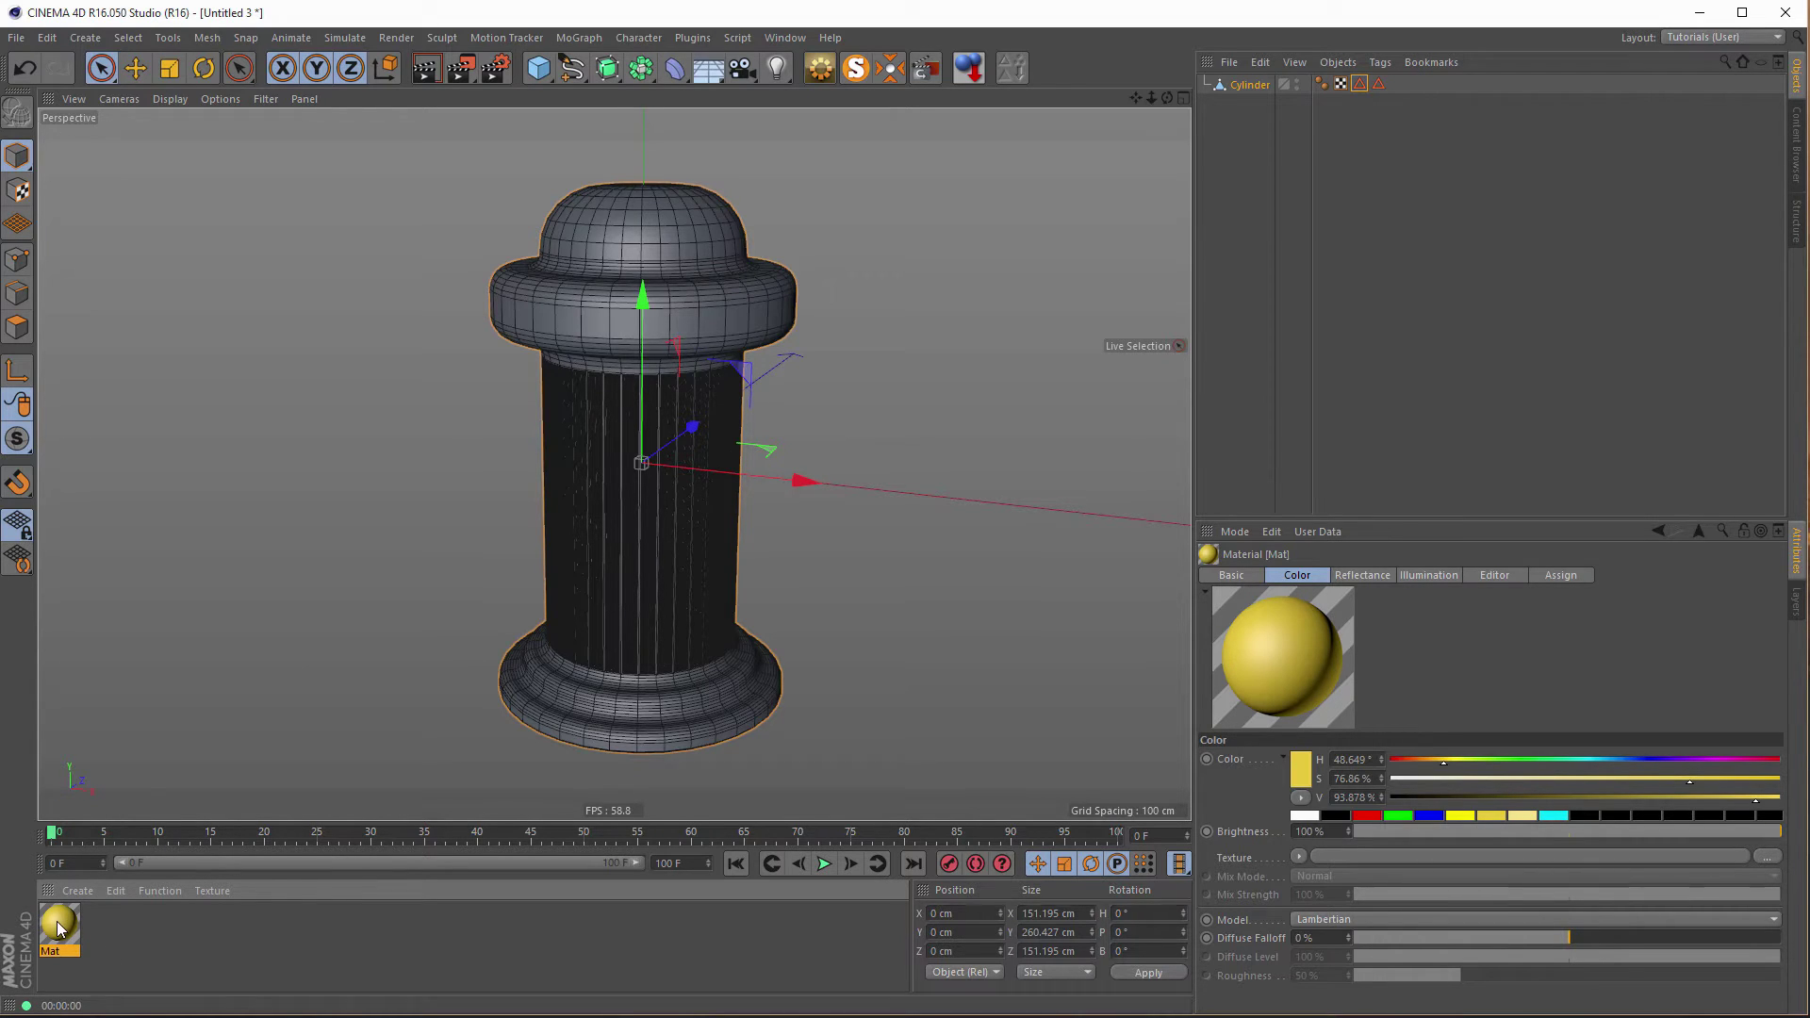
pyautogui.moveTo(150, 1012); pyautogui.dragTo(650, 603)
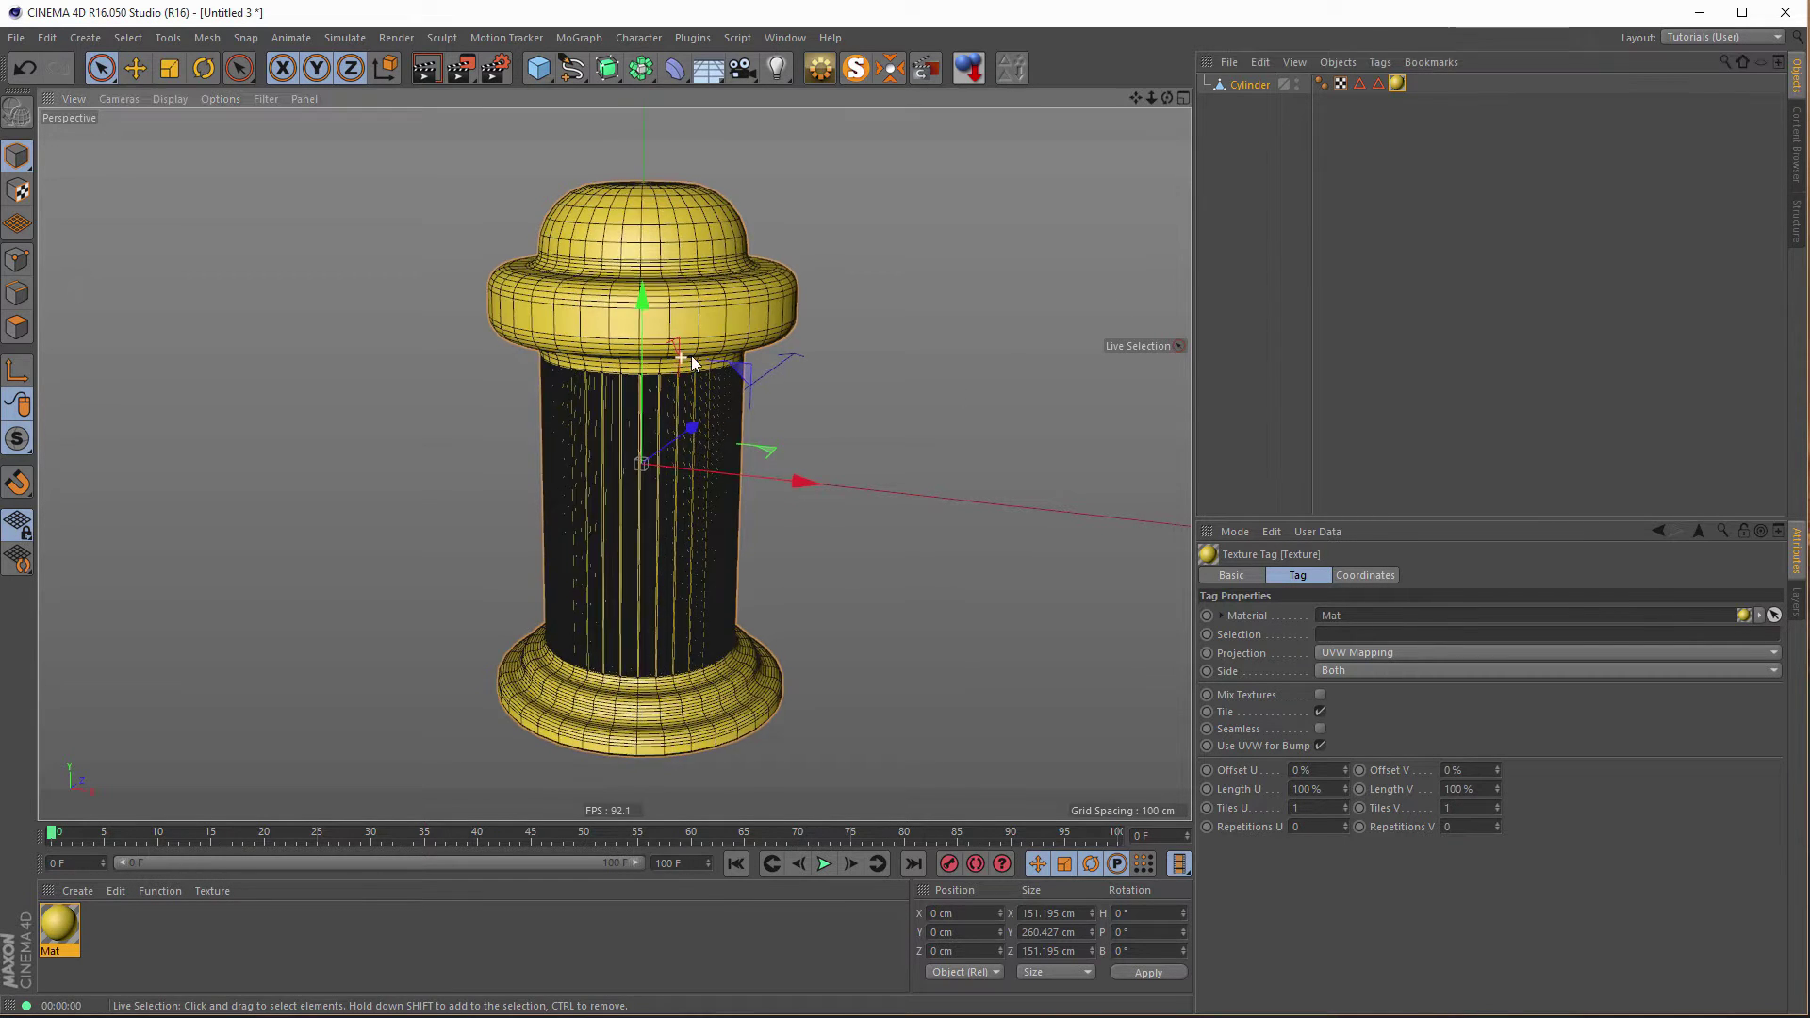
pyautogui.scroll(3, 692, 361)
pyautogui.scroll(-3, 698, 363)
pyautogui.scroll(2, 682, 338)
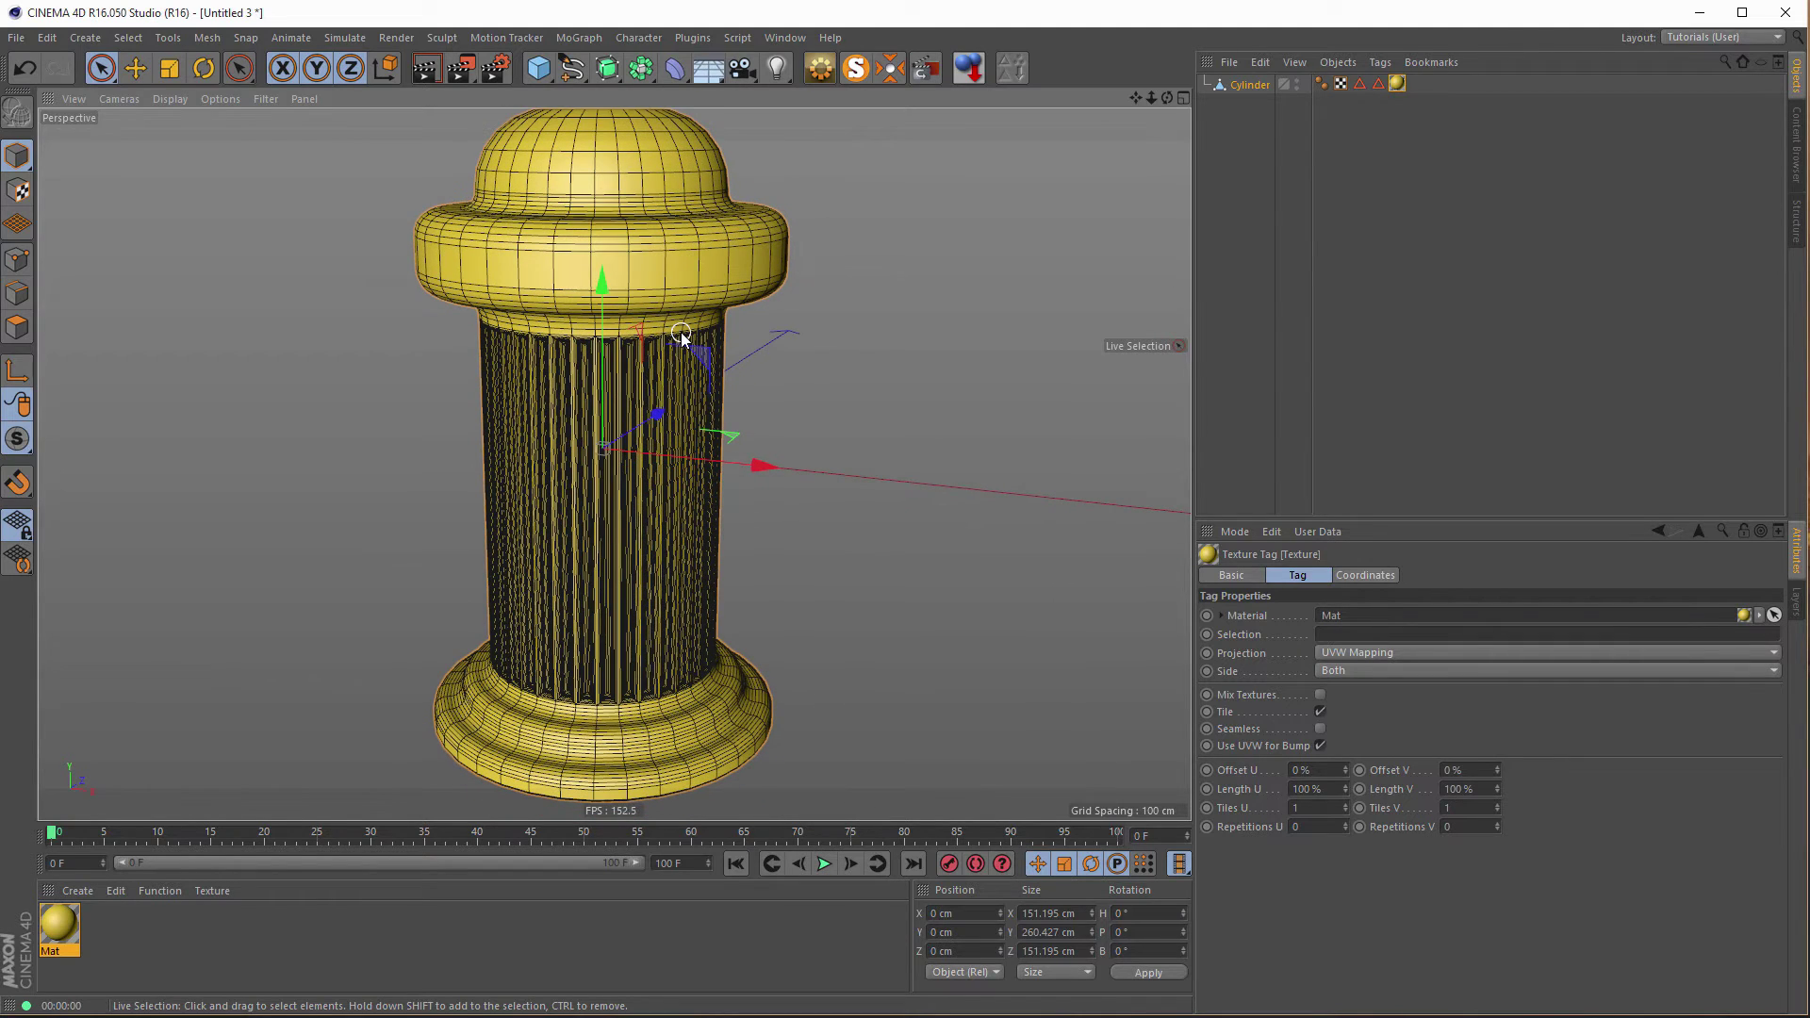
pyautogui.scroll(-2, 681, 337)
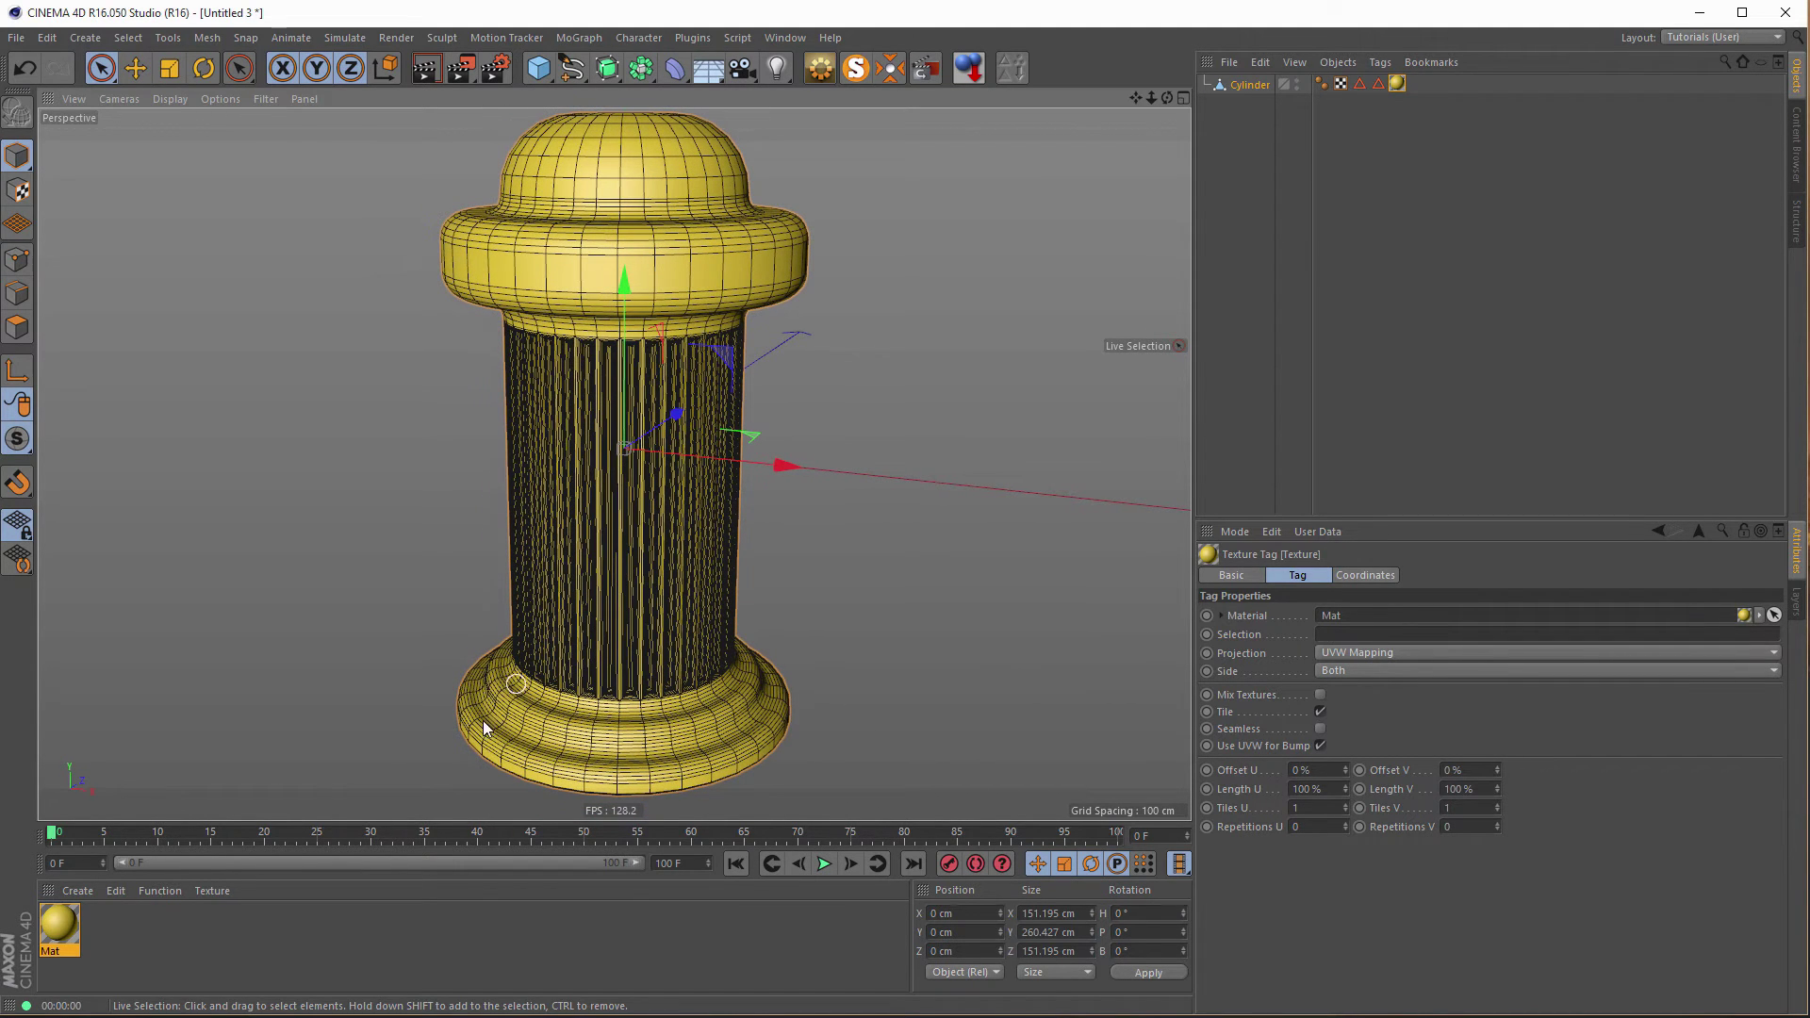
# Create a second material and set its color to red with H 0°, S 100% and V 100%.
pyautogui.doubleClick(132, 957)
pyautogui.doubleClick(54, 927)
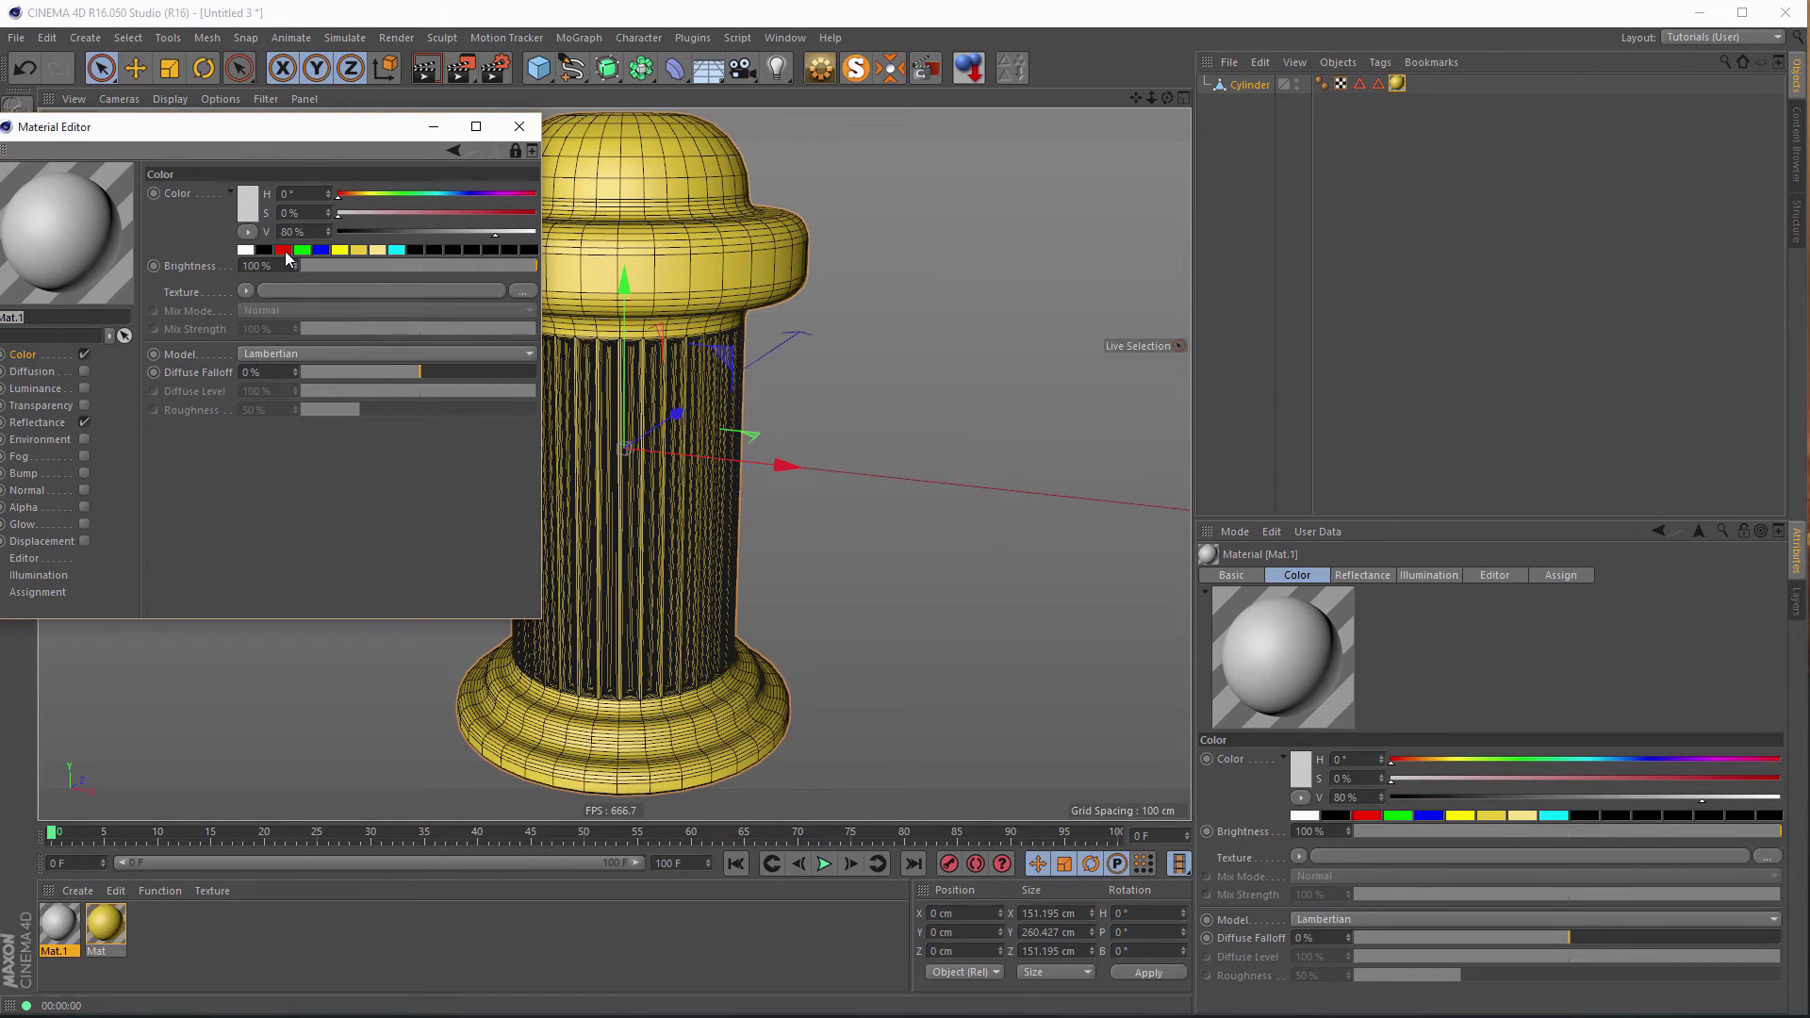
pyautogui.click(283, 250)
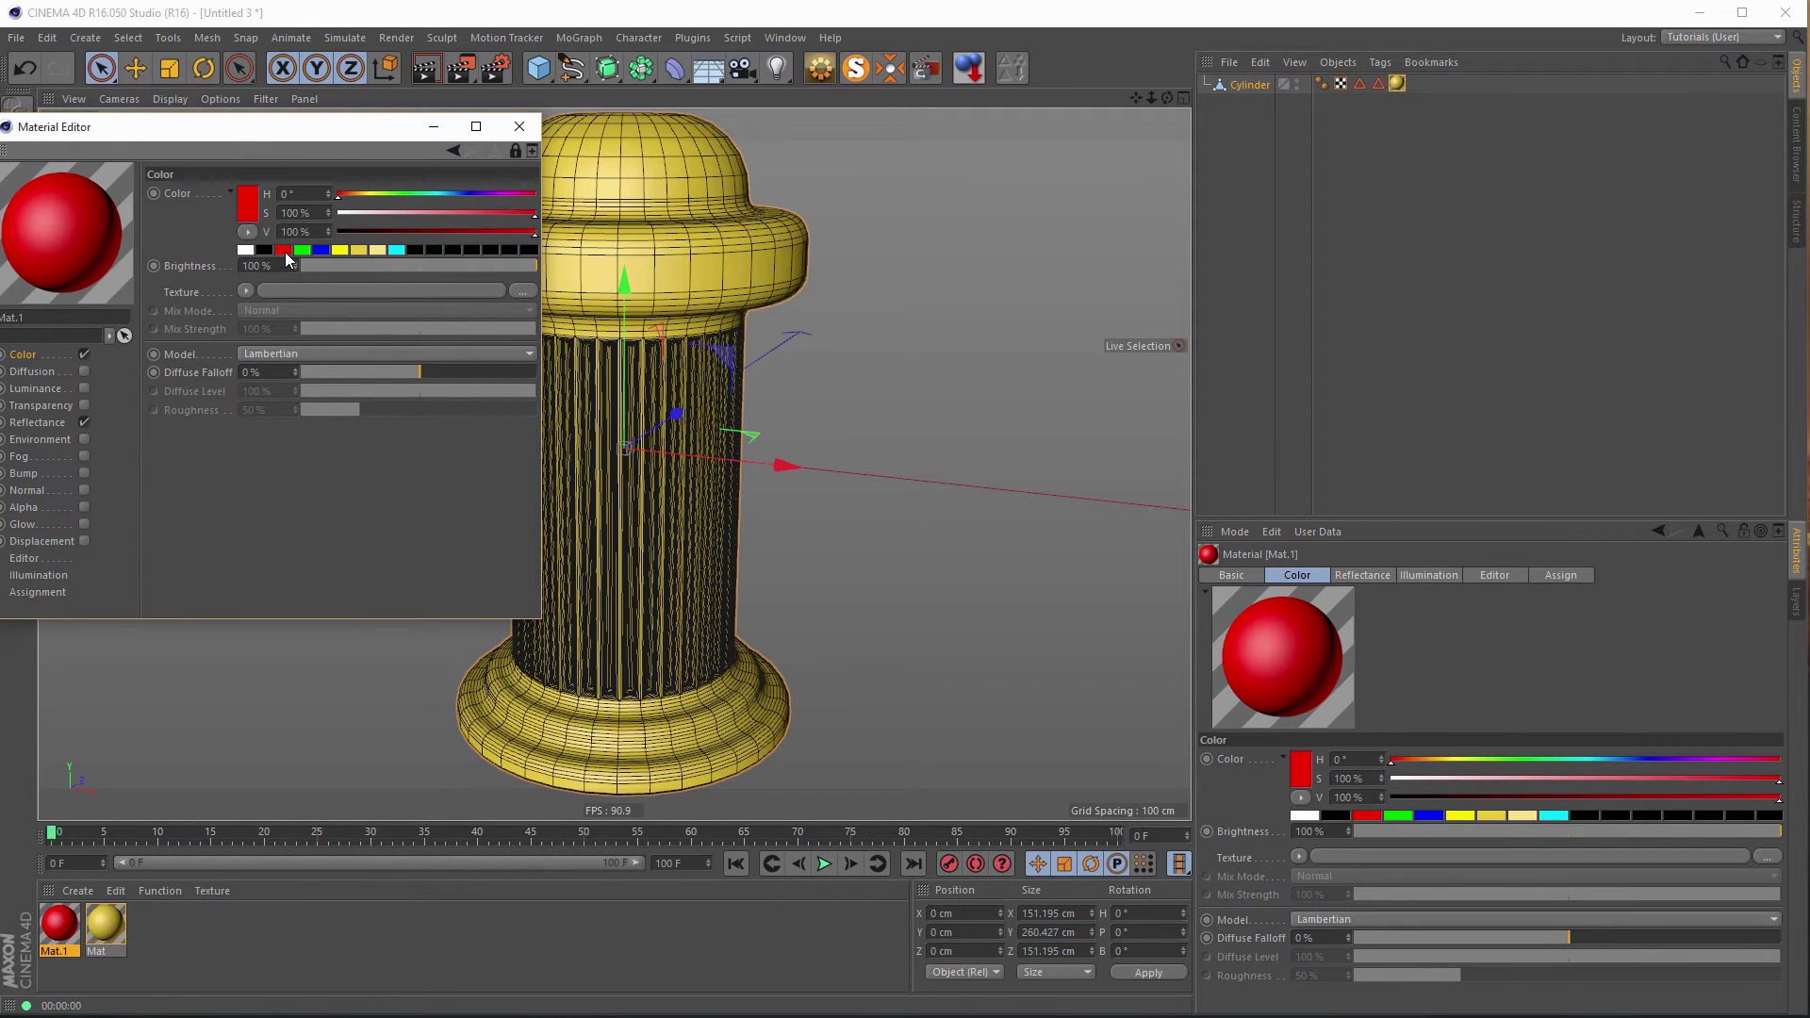
pyautogui.click(519, 126)
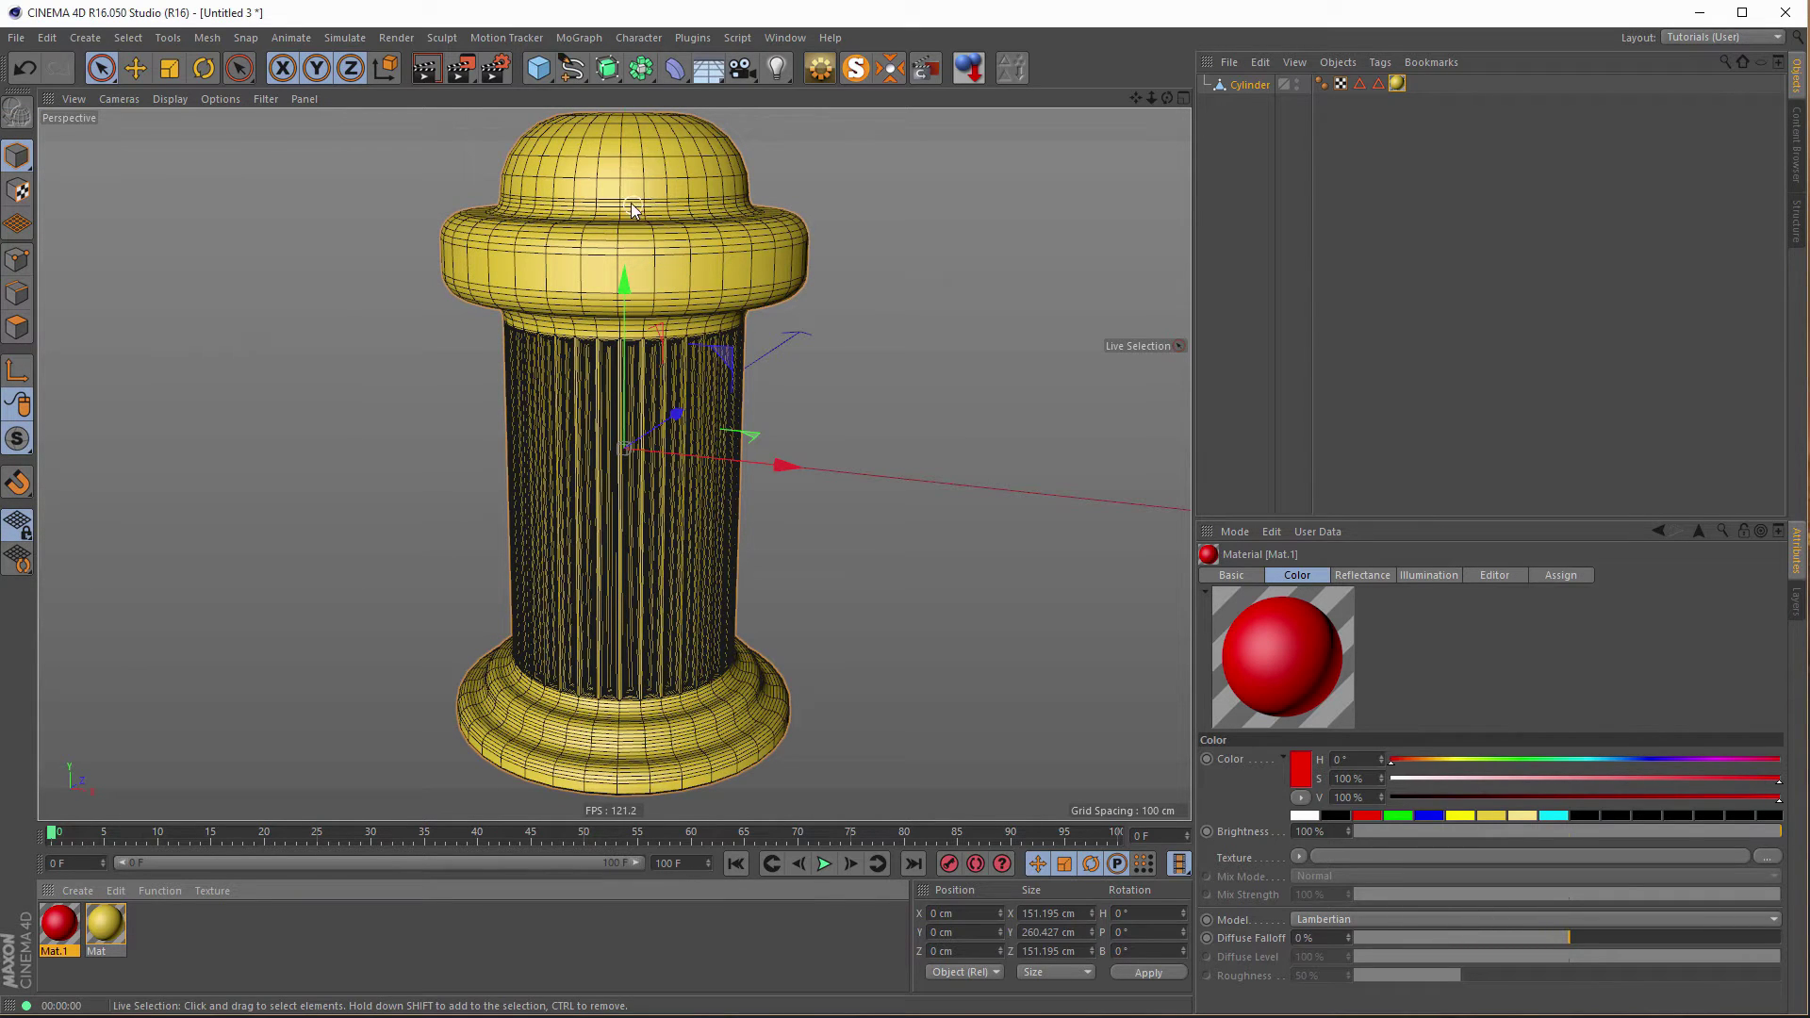
pyautogui.scroll(6, 637, 196)
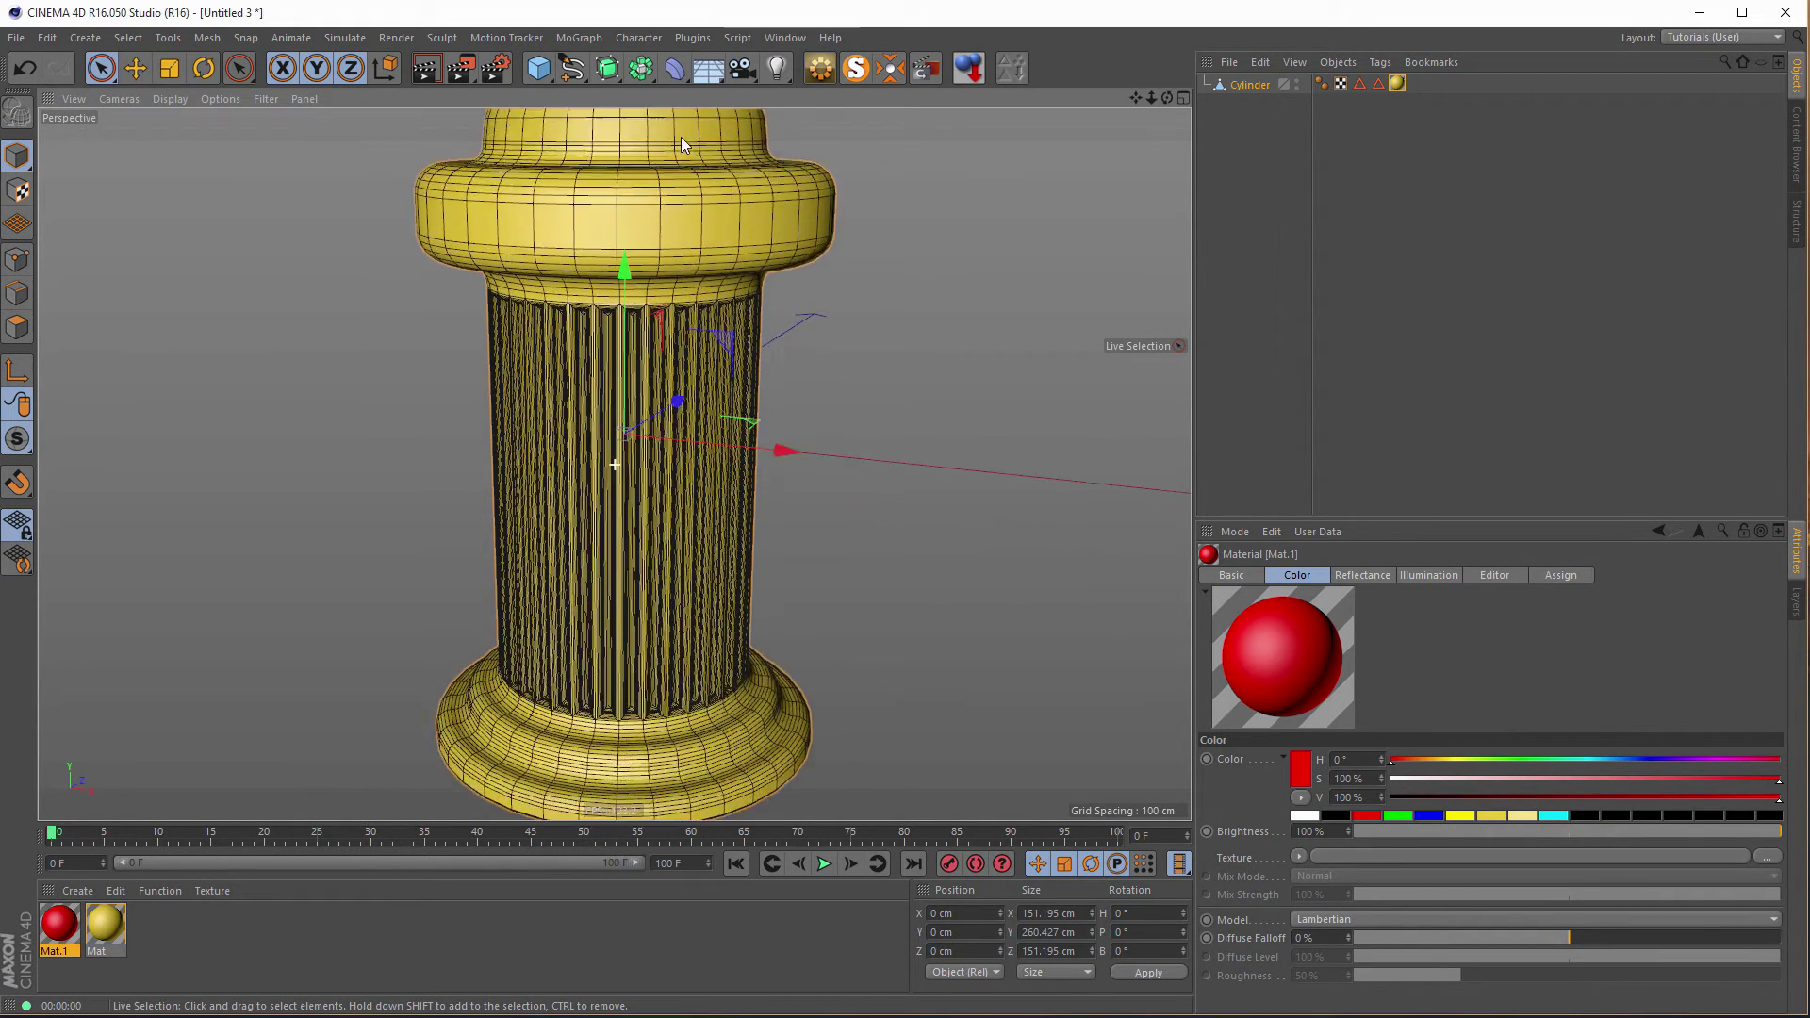
pyautogui.scroll(5, 607, 676)
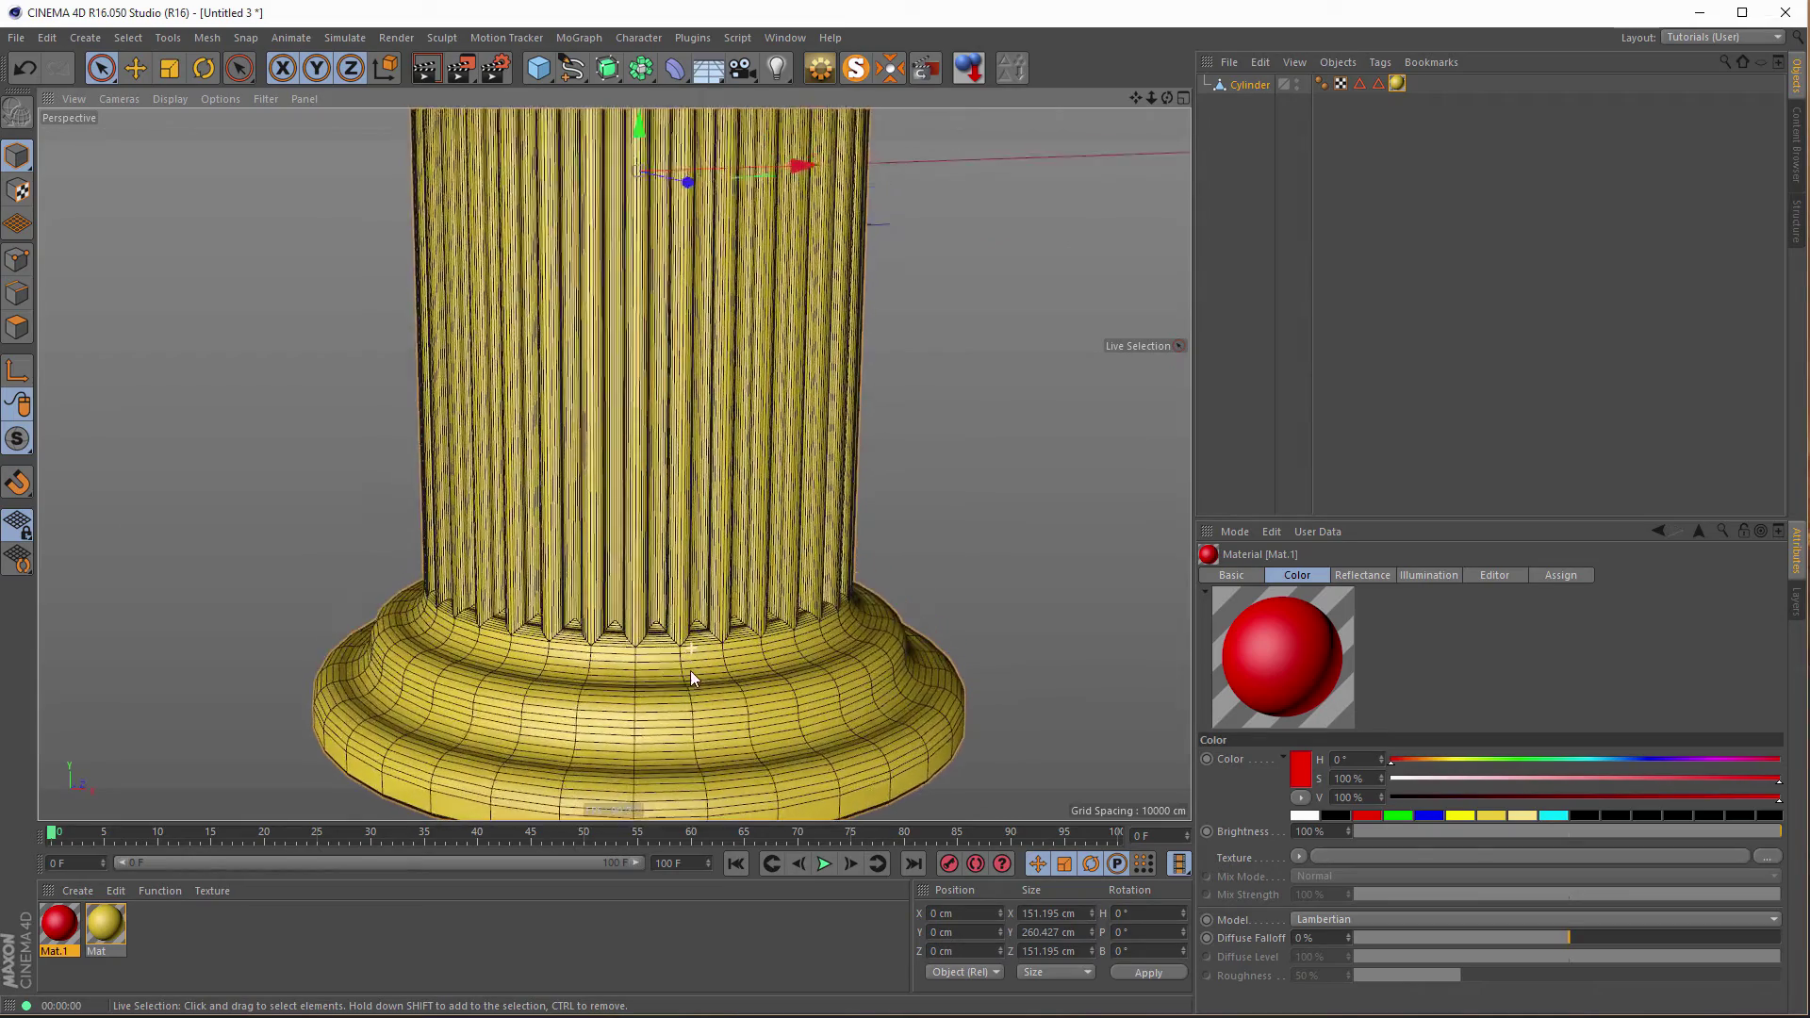
# Create a vertex map on the Cylinder's selected polygons with a vertex weight of 0% in Set mode.
pyautogui.moveTo(734, 649)
pyautogui.keyDown('alt'); pyautogui.mouseDown()
pyautogui.moveTo(738, 607)
pyautogui.moveTo(751, 642)
pyautogui.mouseUp(); pyautogui.keyUp('alt')
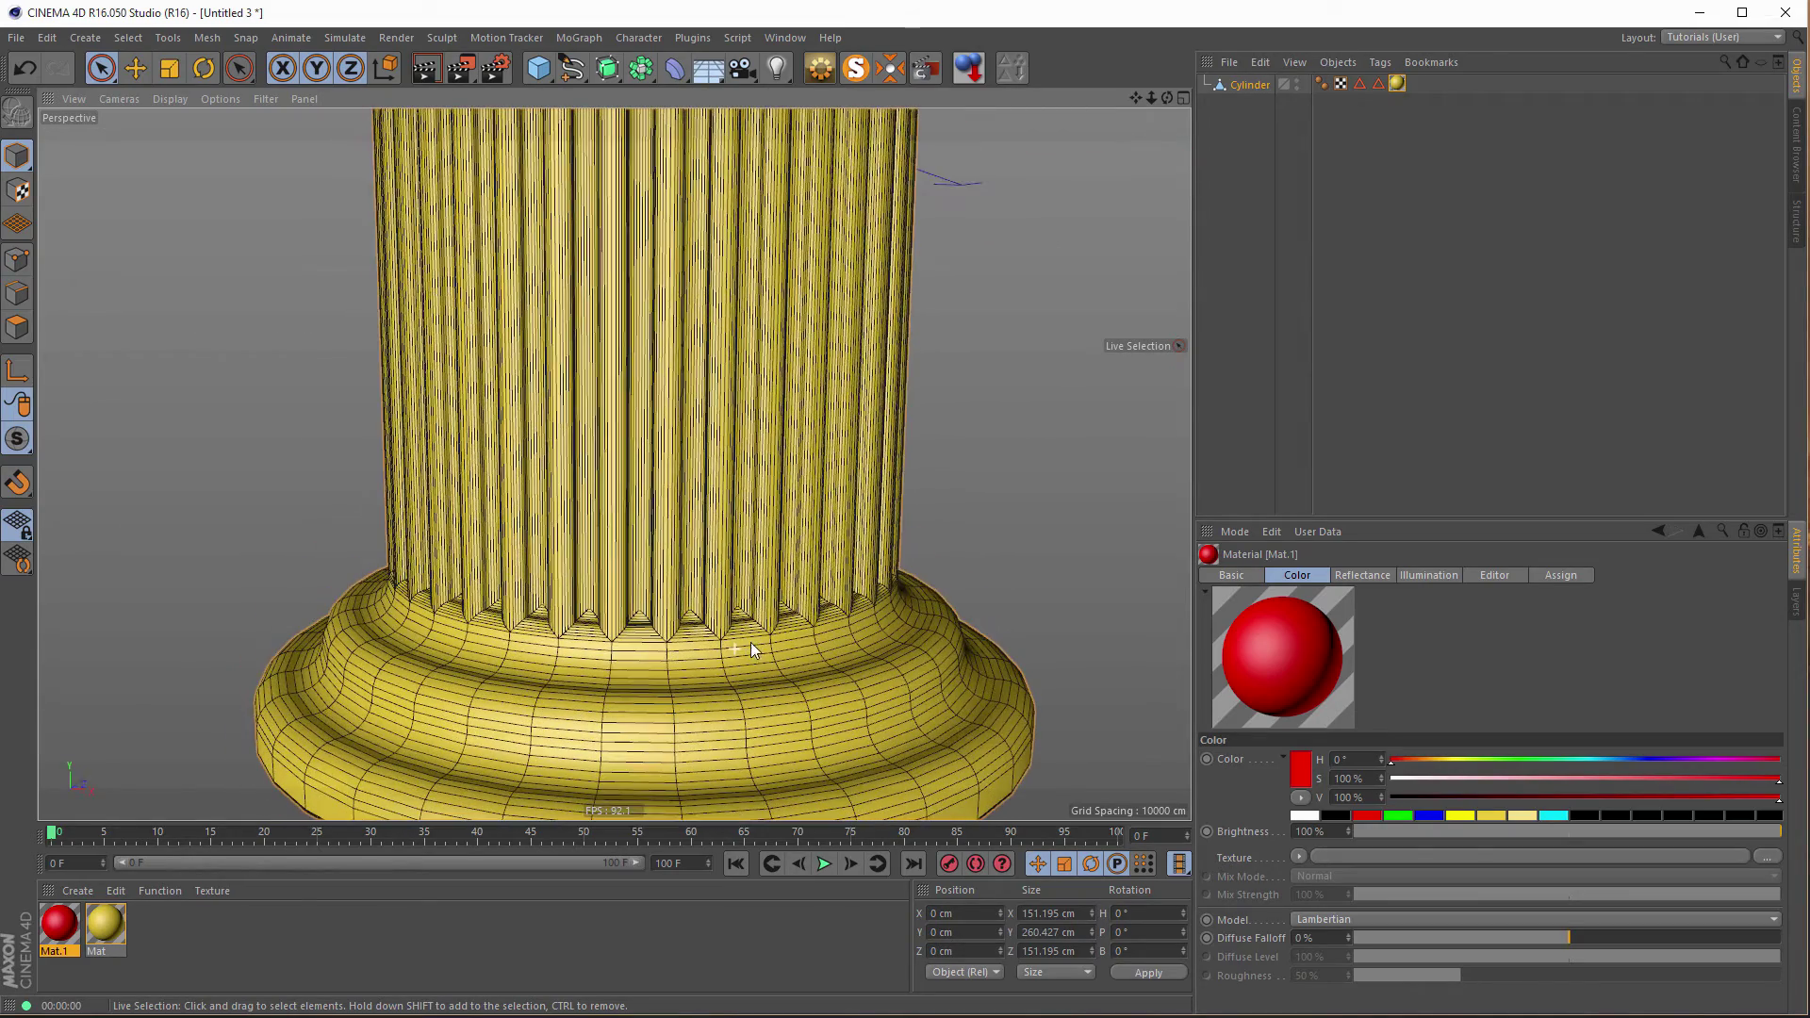
pyautogui.click(1245, 86)
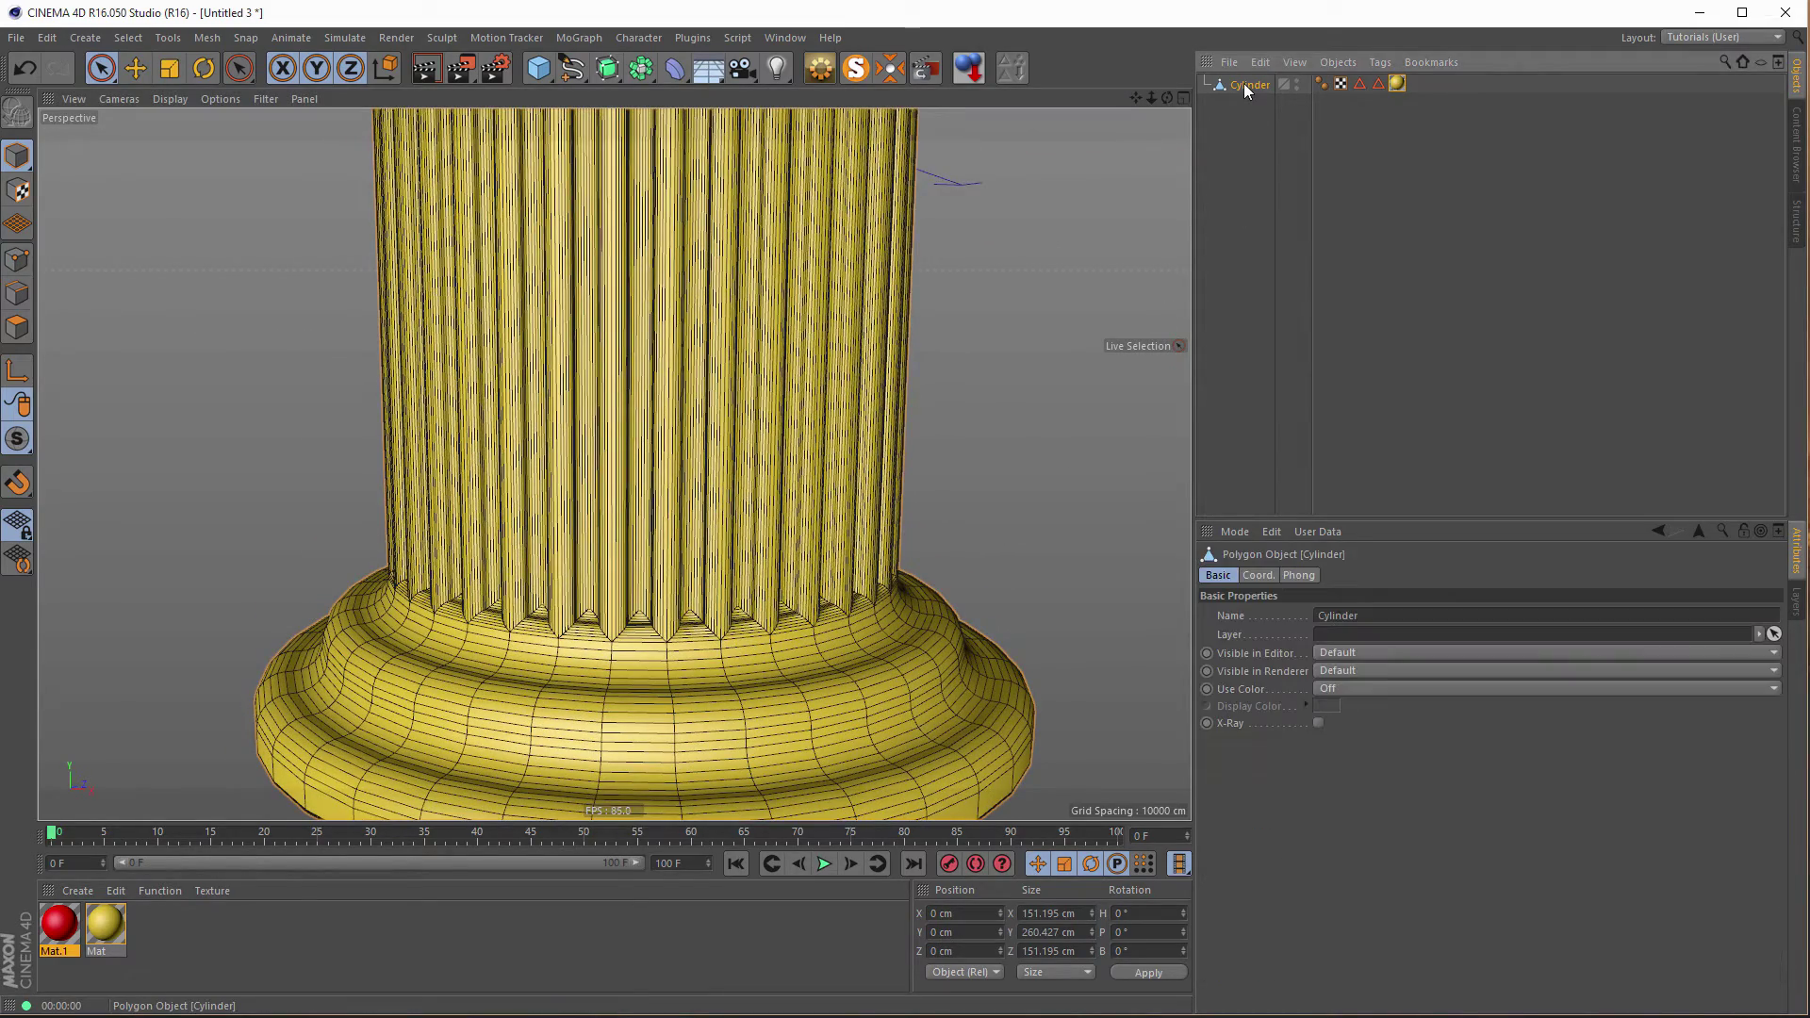
pyautogui.click(17, 330)
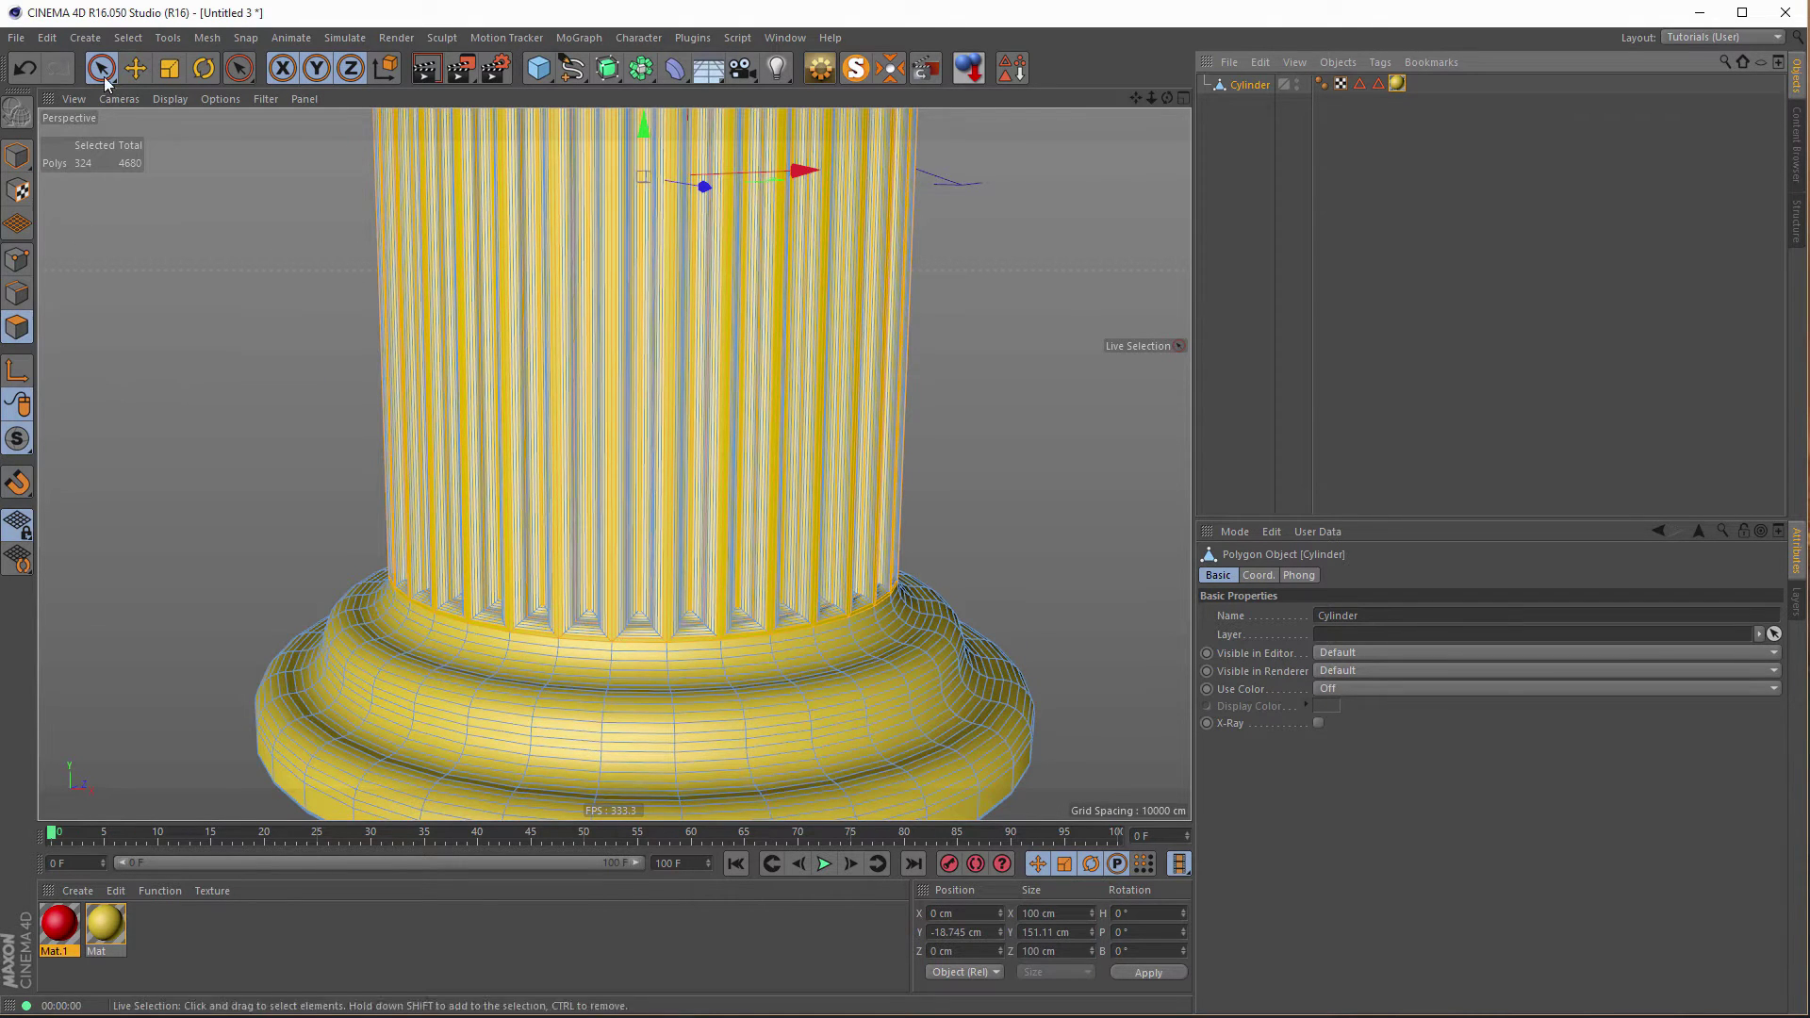
pyautogui.click(128, 37)
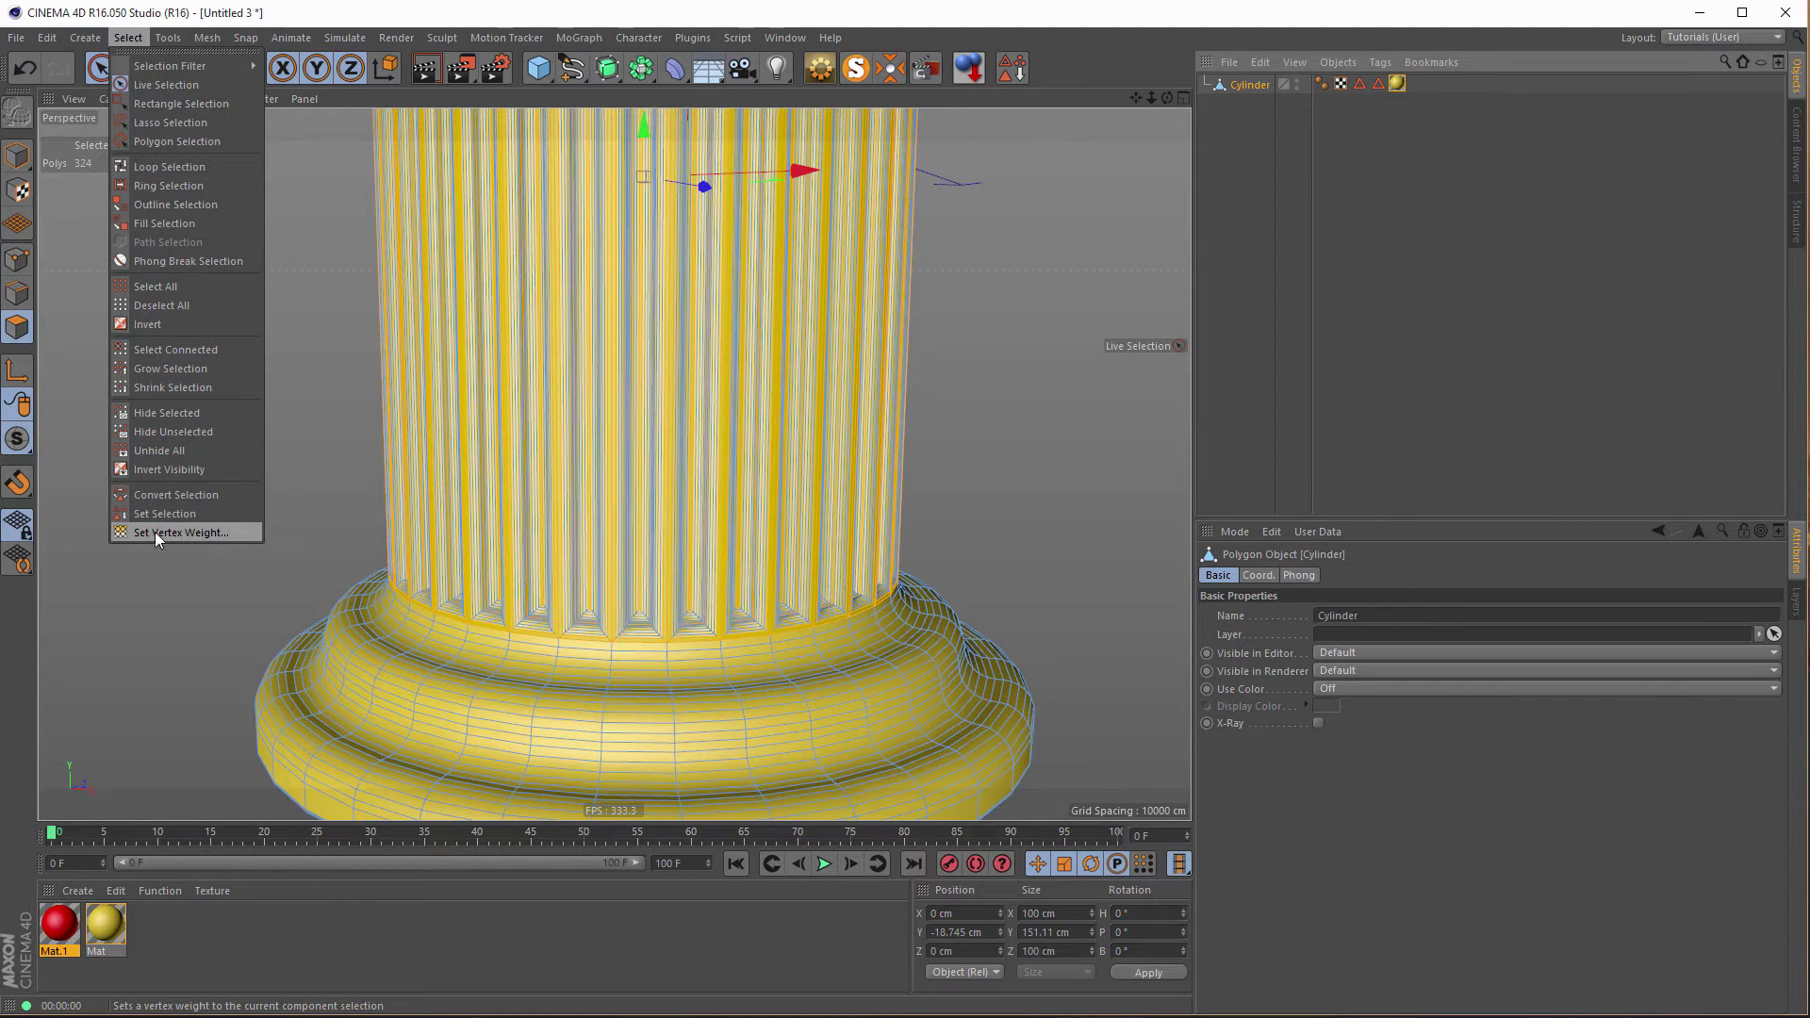
pyautogui.click(191, 534)
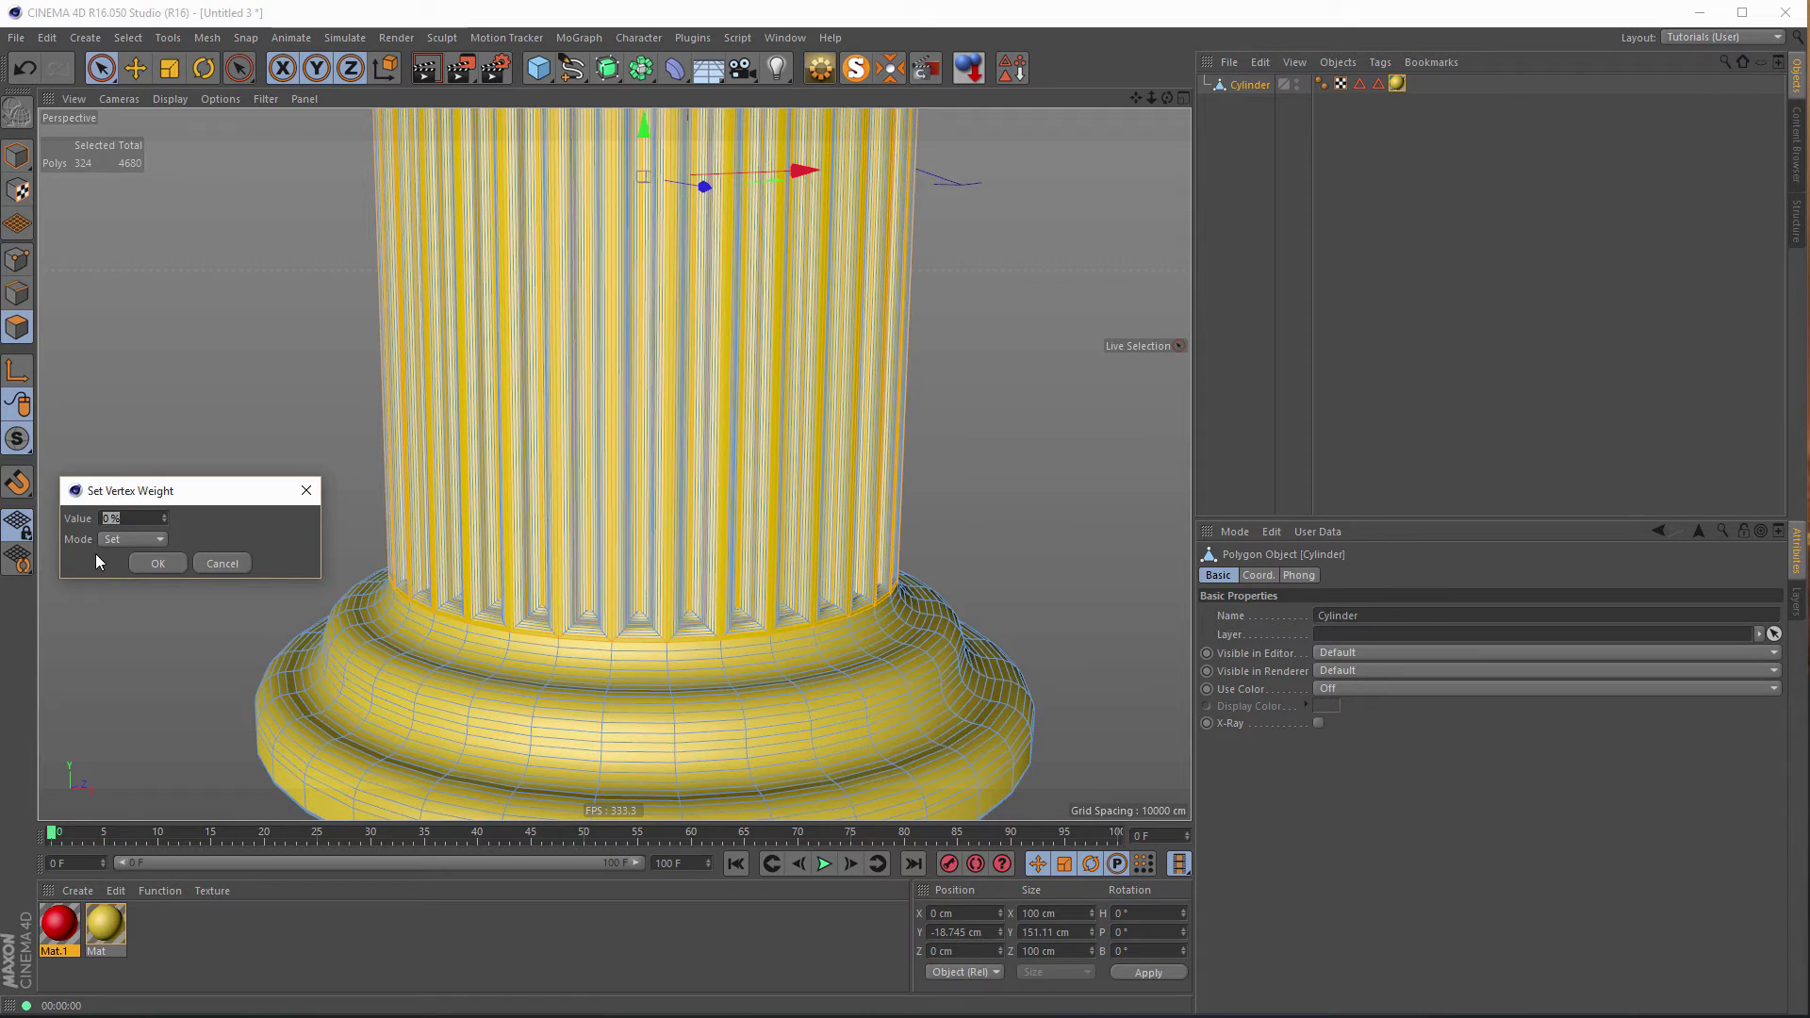
pyautogui.click(158, 563)
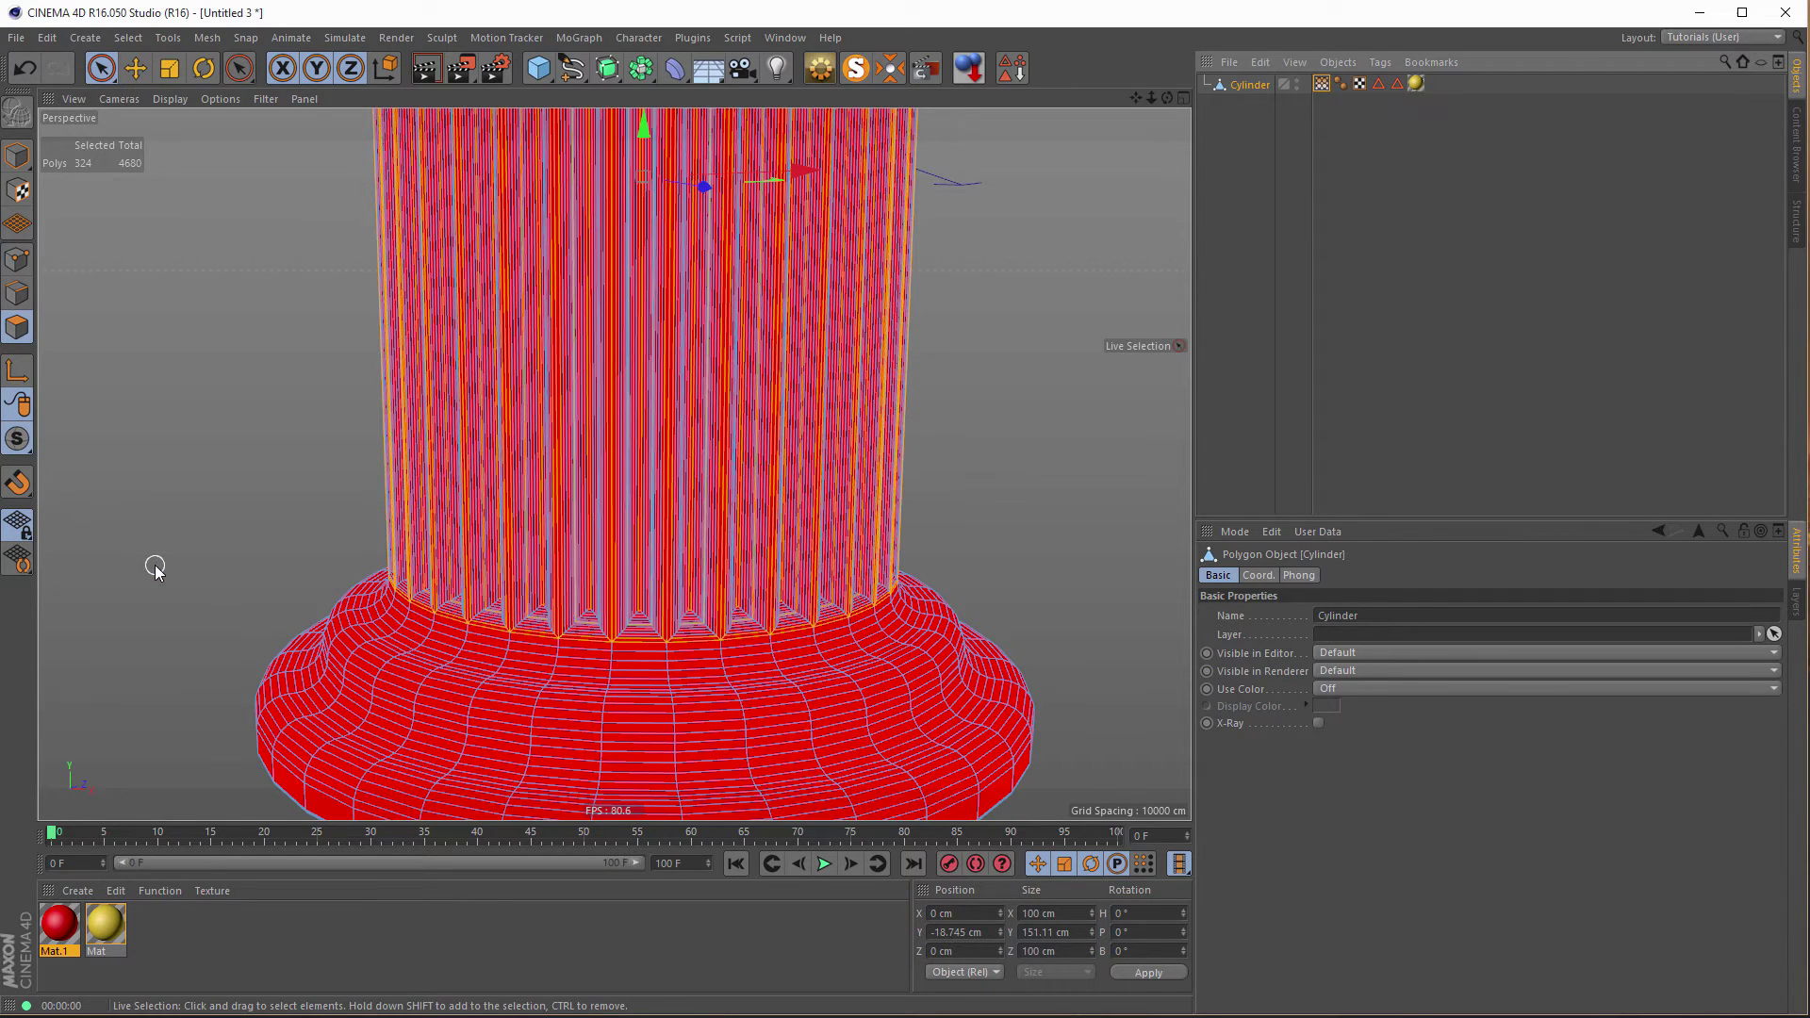
# Paint vertex weight along the upper step of the base with the Paint Tool at radius 25.
pyautogui.click(1322, 85)
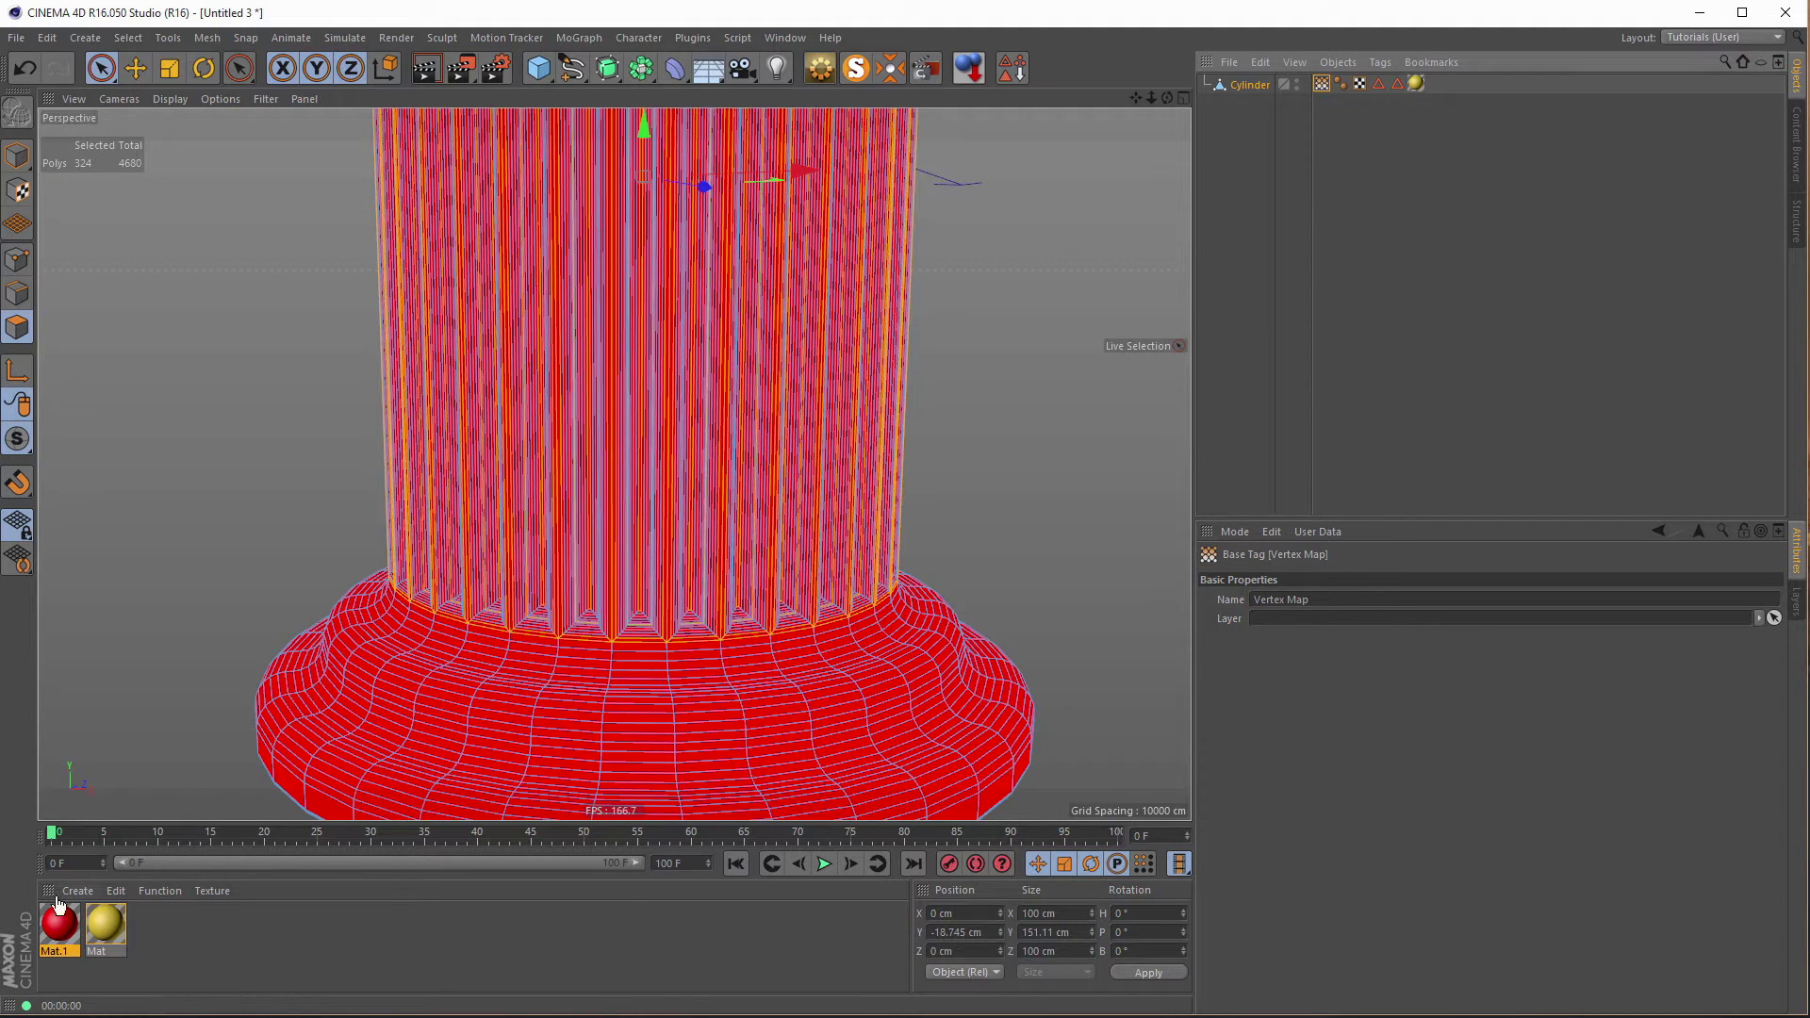
pyautogui.doubleClick(1320, 85)
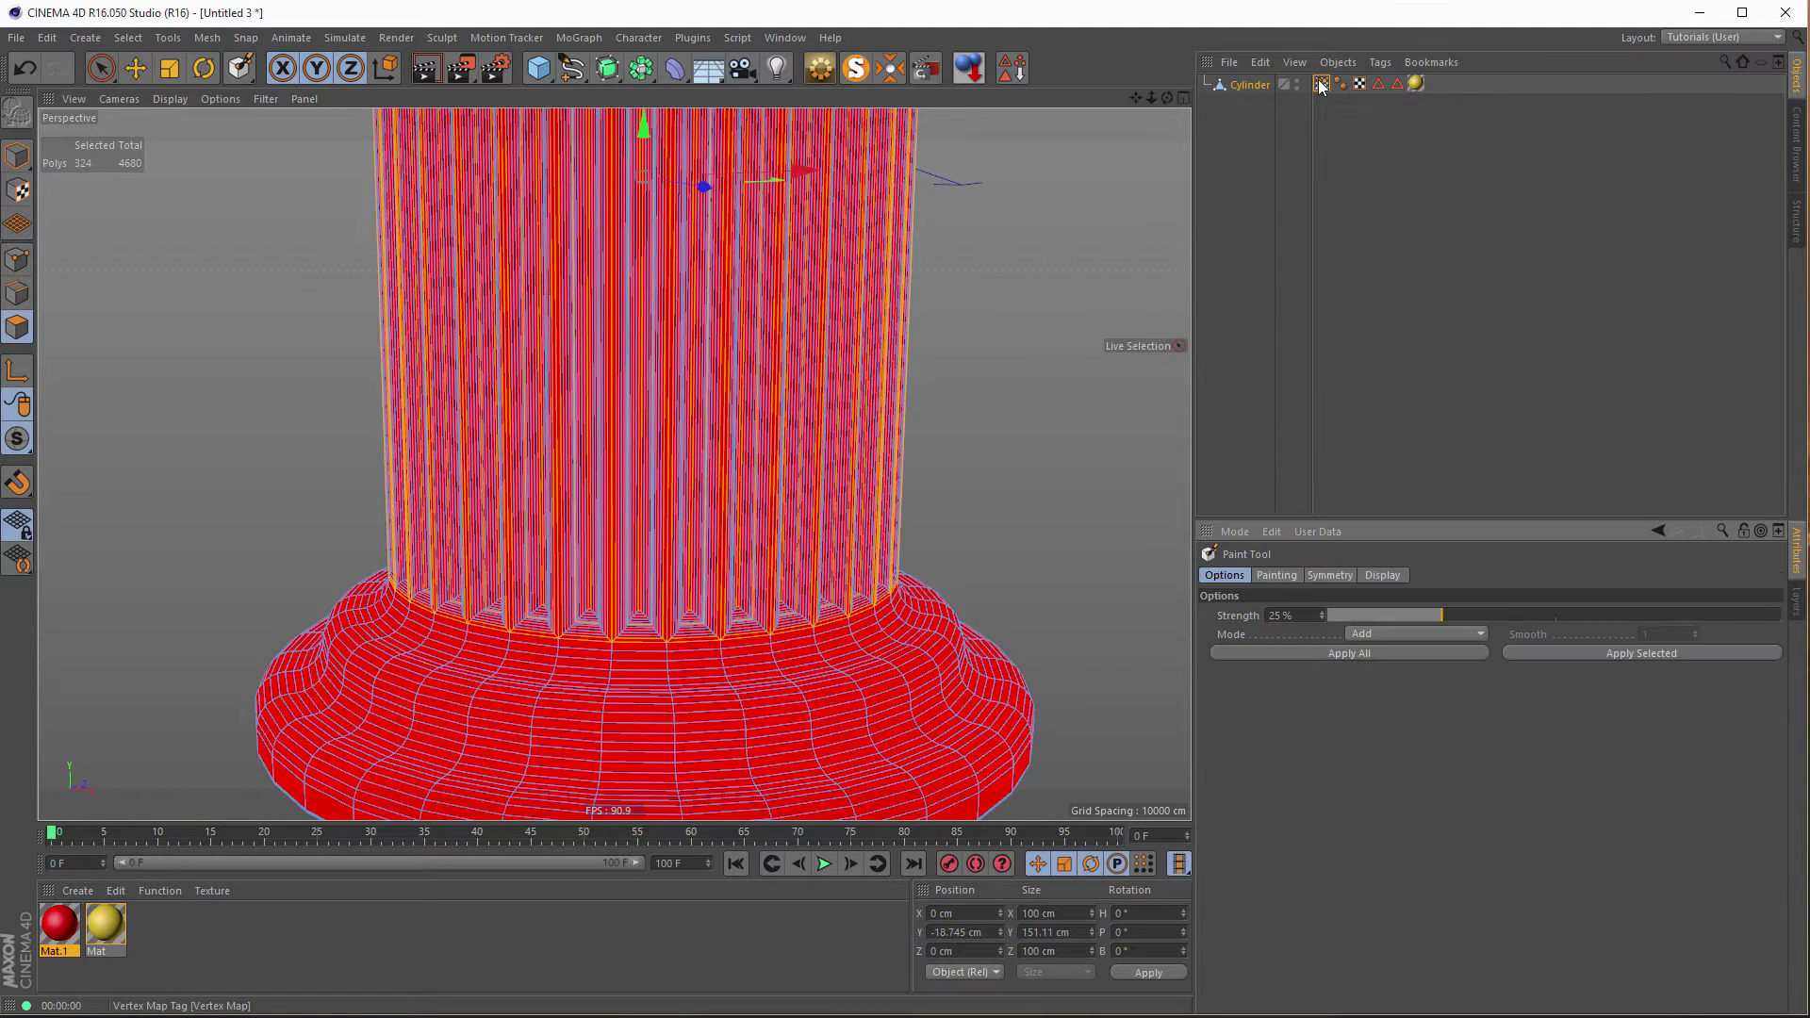
pyautogui.click(1265, 572)
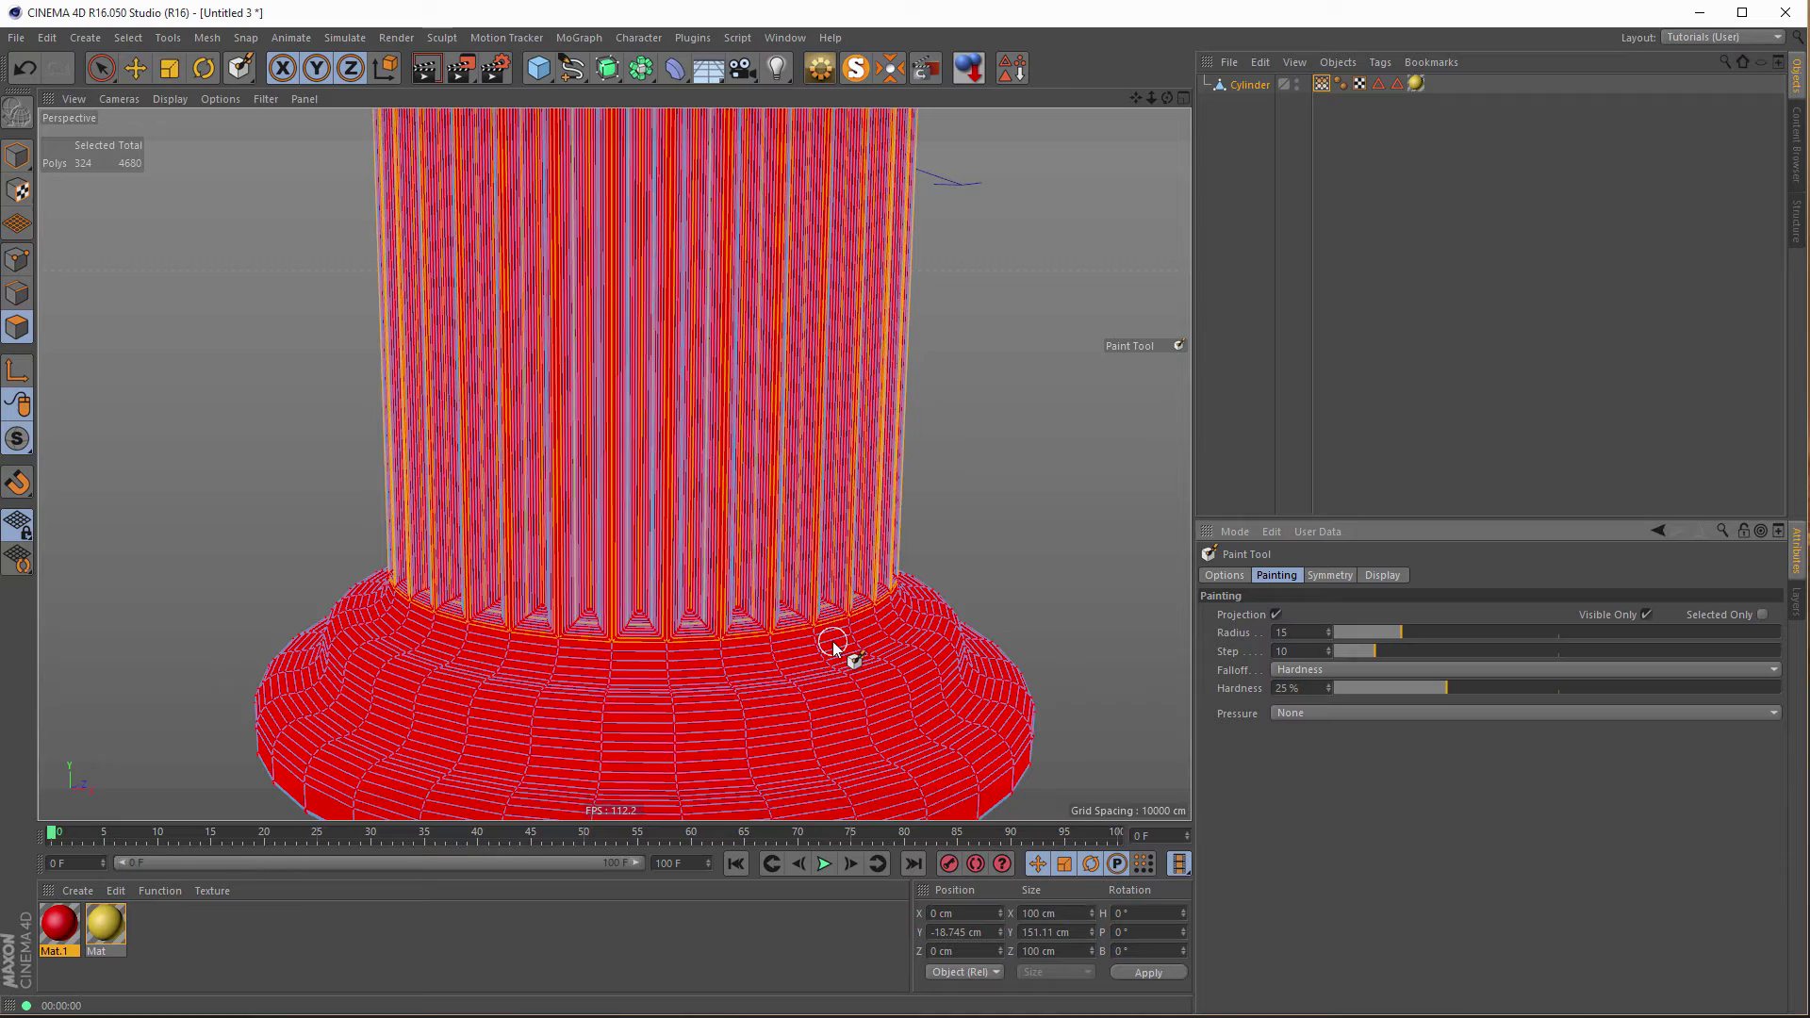
pyautogui.moveTo(833, 642)
pyautogui.mouseDown(button='middle')
pyautogui.moveTo(909, 641)
pyautogui.moveTo(849, 647)
pyautogui.mouseUp(button='middle')
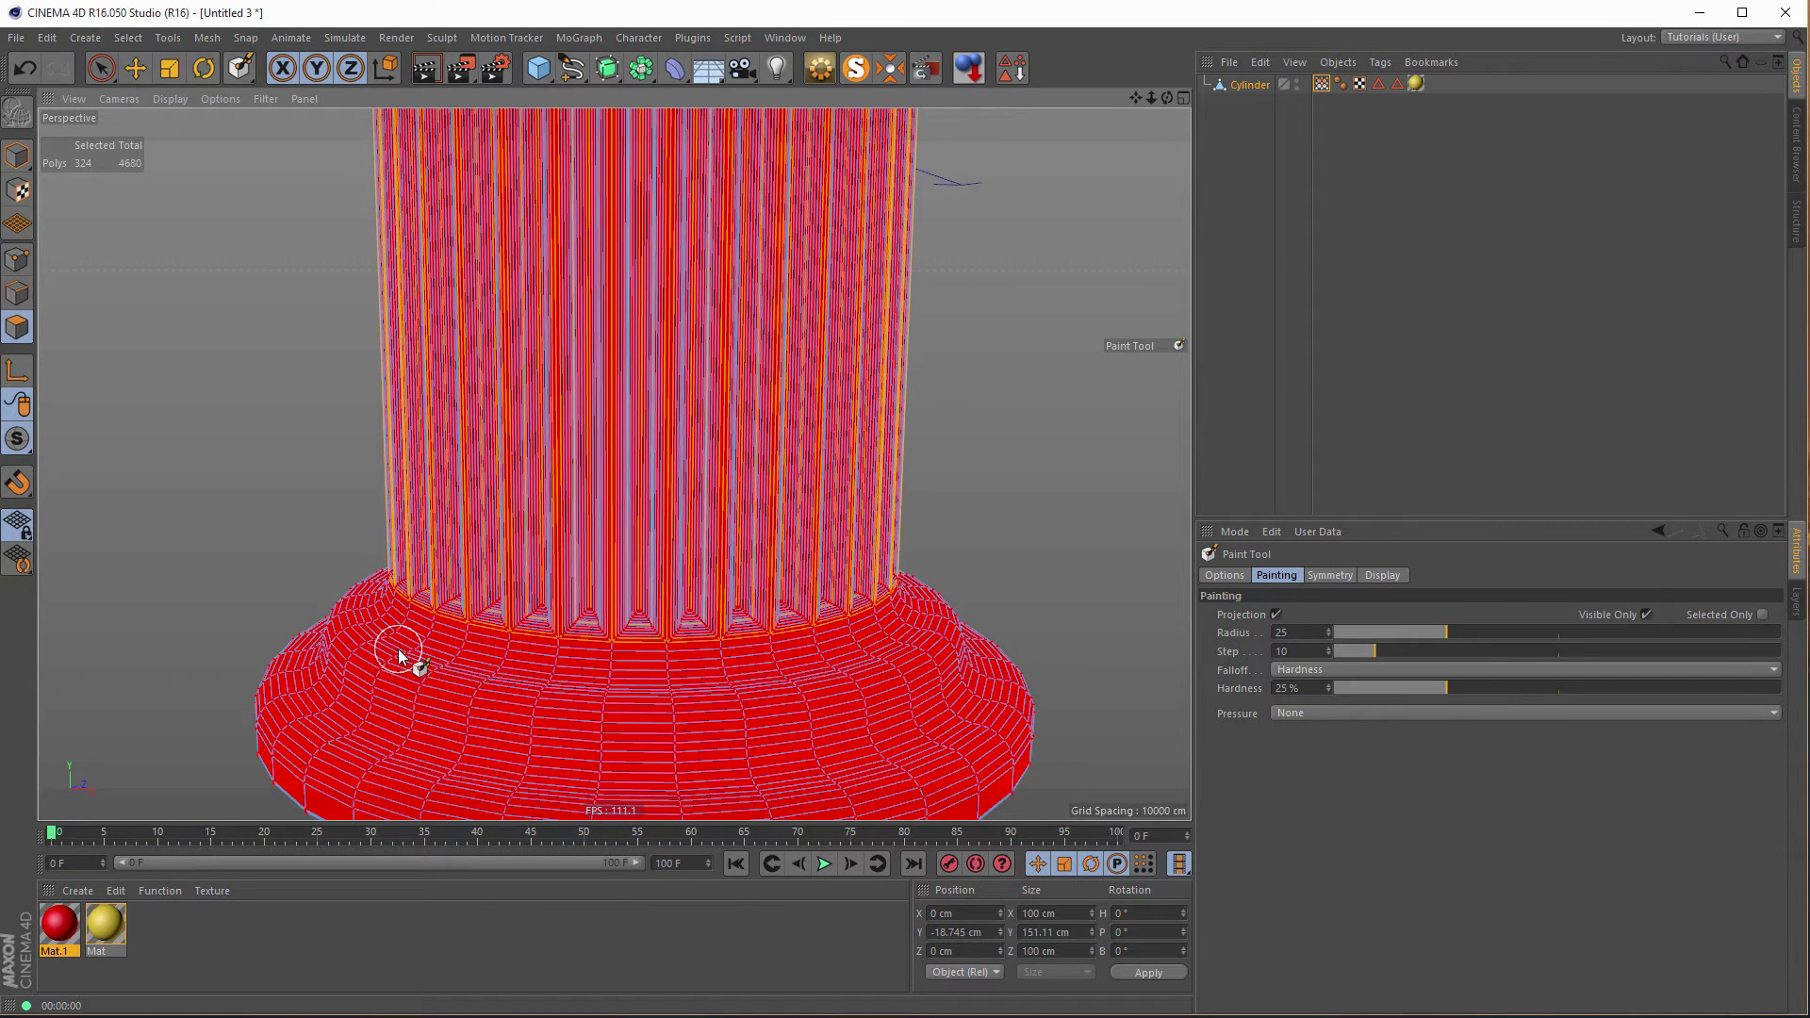
pyautogui.moveTo(398, 655)
pyautogui.mouseDown()
pyautogui.moveTo(469, 678)
pyautogui.moveTo(711, 694)
pyautogui.moveTo(889, 670)
pyautogui.moveTo(929, 639)
pyautogui.mouseUp()
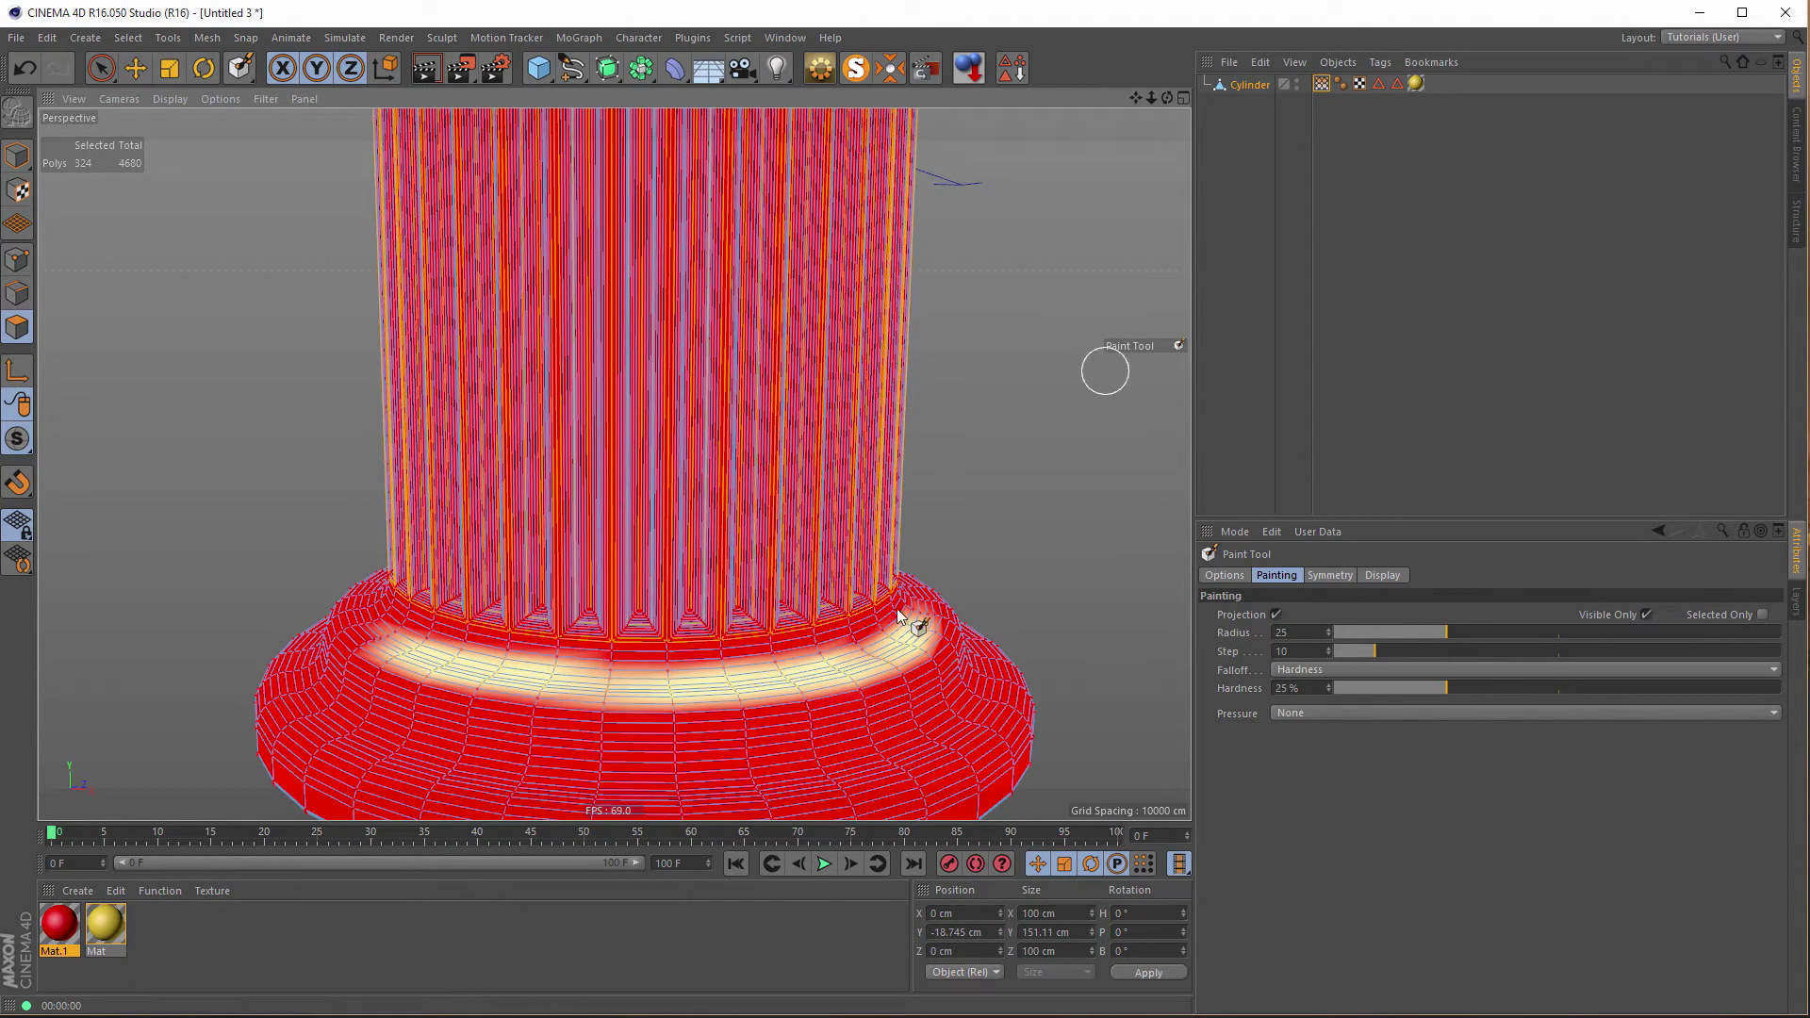
# Rename the red material as Rust and enlarge its editor window.
pyautogui.doubleClick(60, 932)
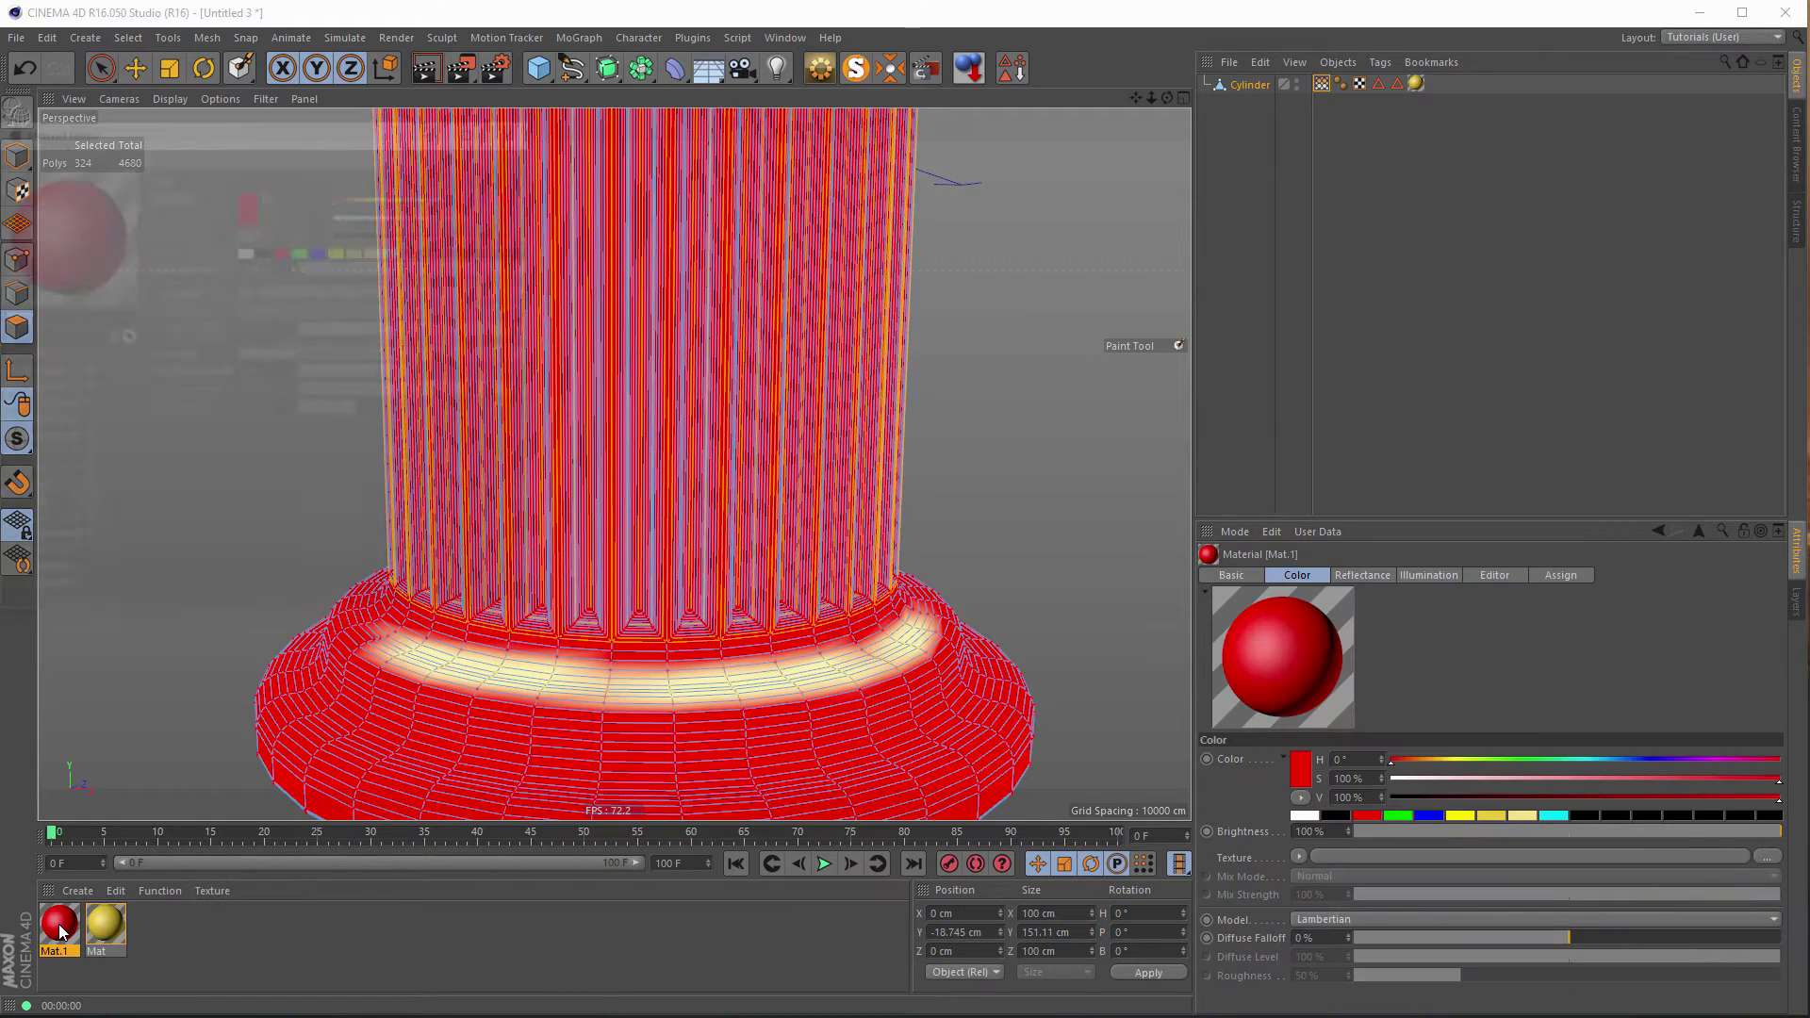
pyautogui.moveTo(235, 119); pyautogui.dragTo(800, 81)
pyautogui.write('Rust')
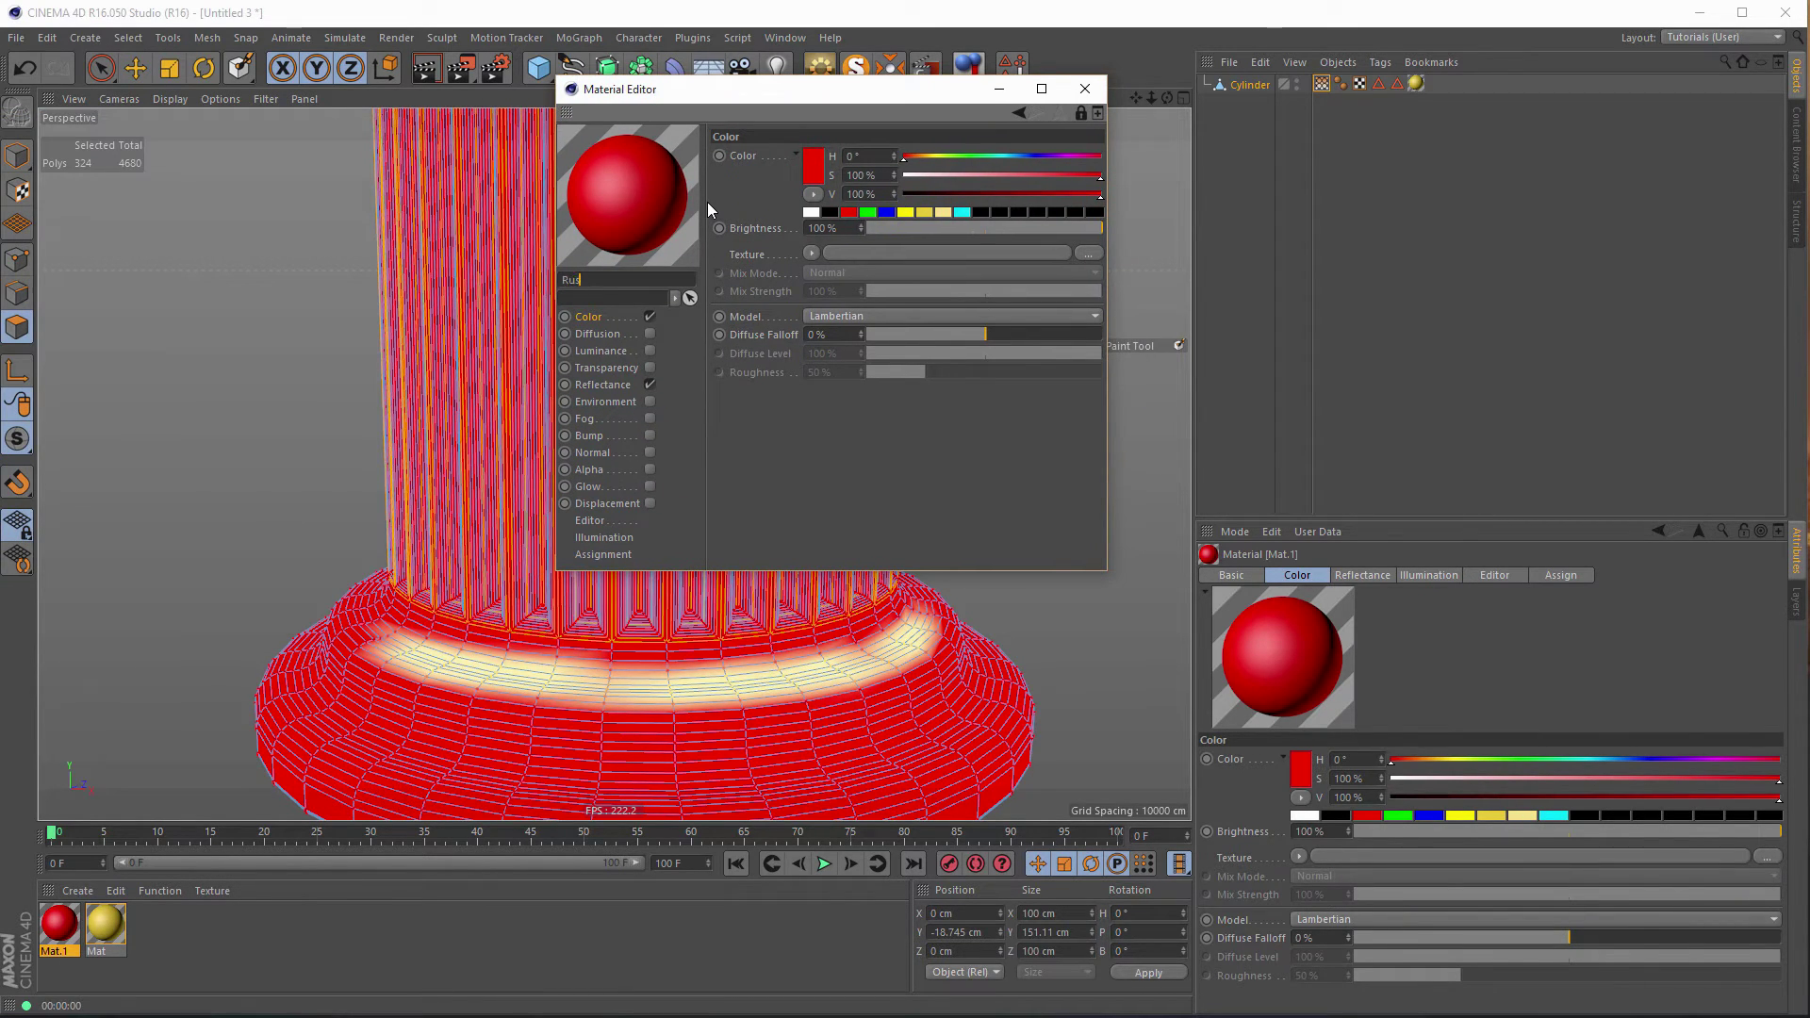
pyautogui.press('Return')
pyautogui.moveTo(772, 575); pyautogui.dragTo(772, 752)
# Enable the Rust material's Alpha channel and load a Layer shader as its texture.
pyautogui.click(650, 469)
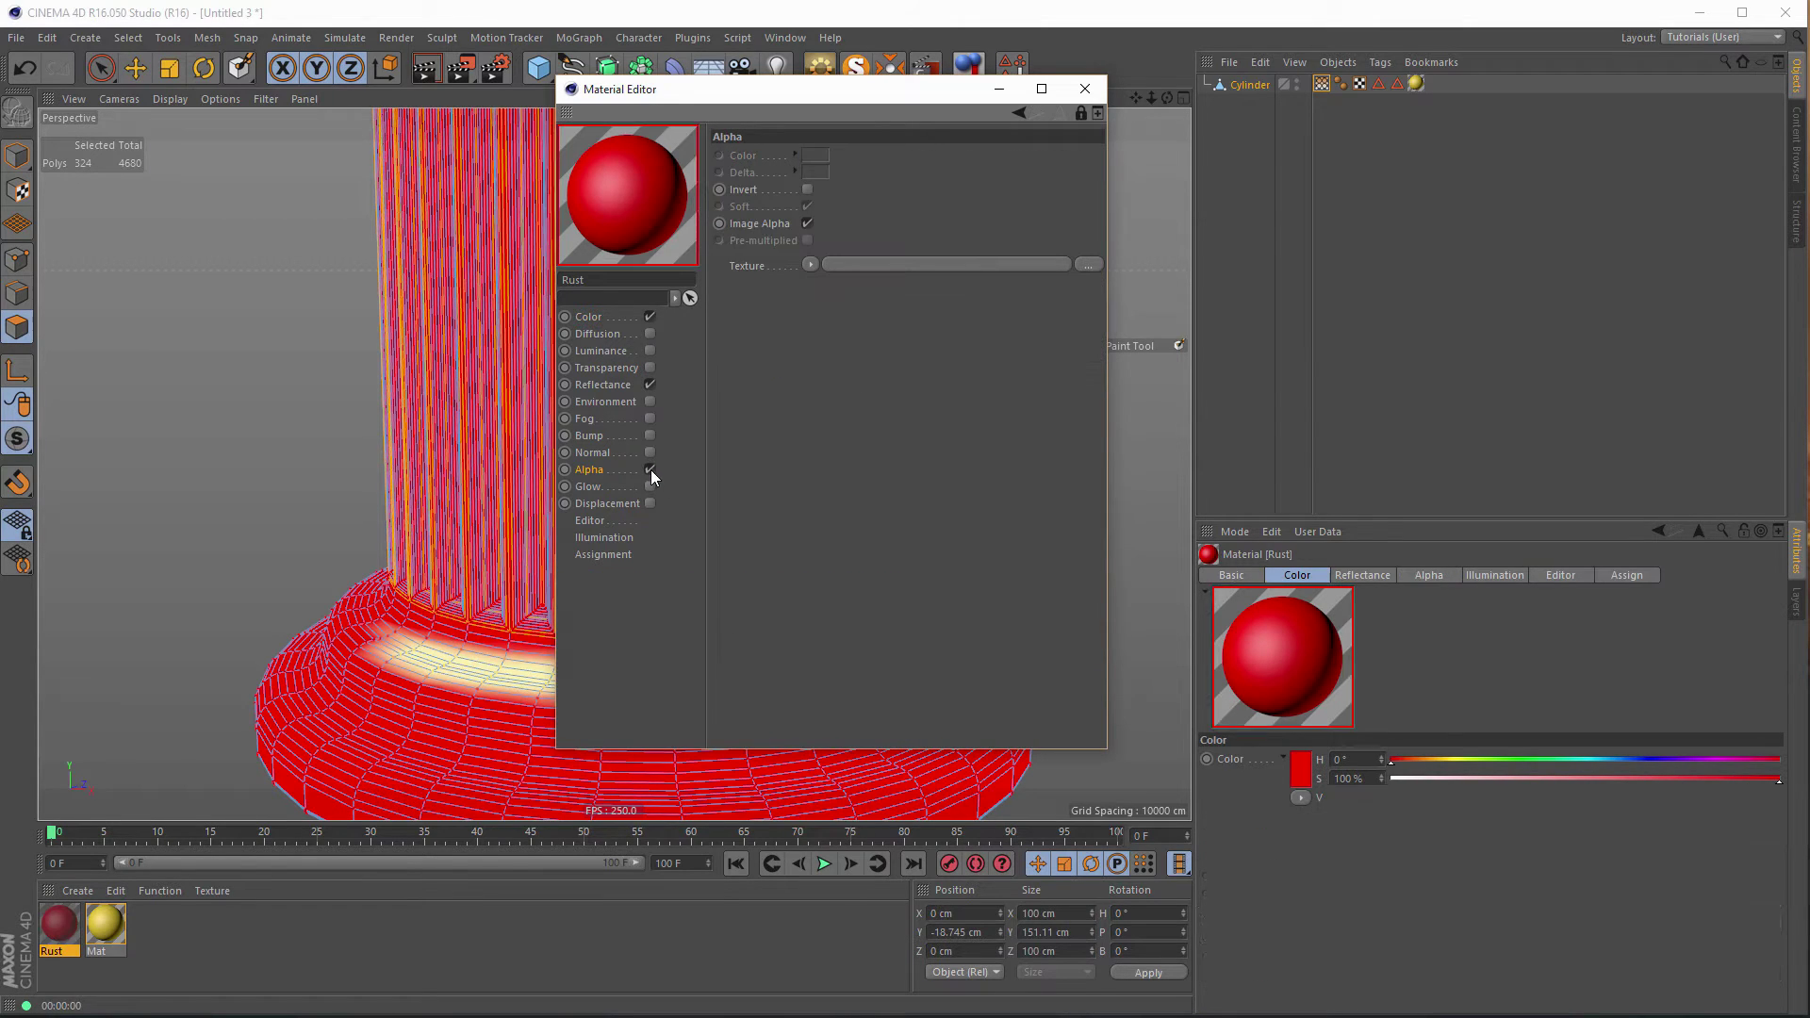
pyautogui.click(809, 265)
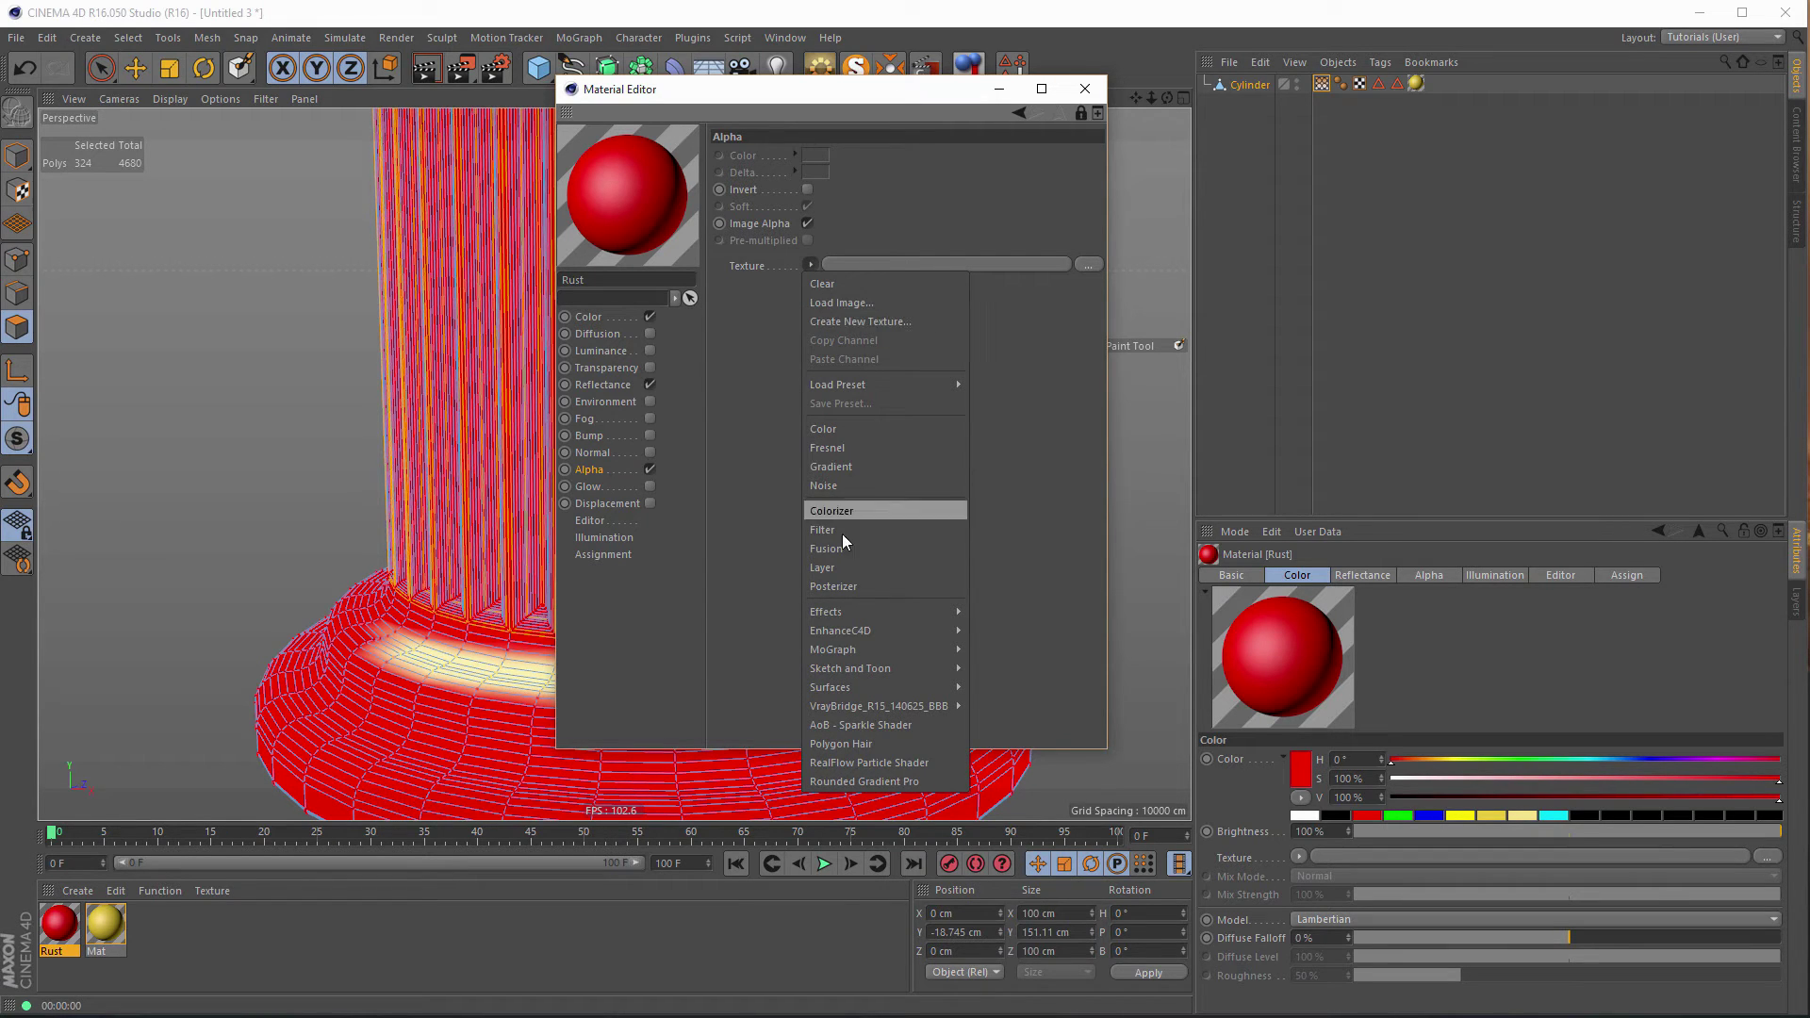
pyautogui.click(842, 568)
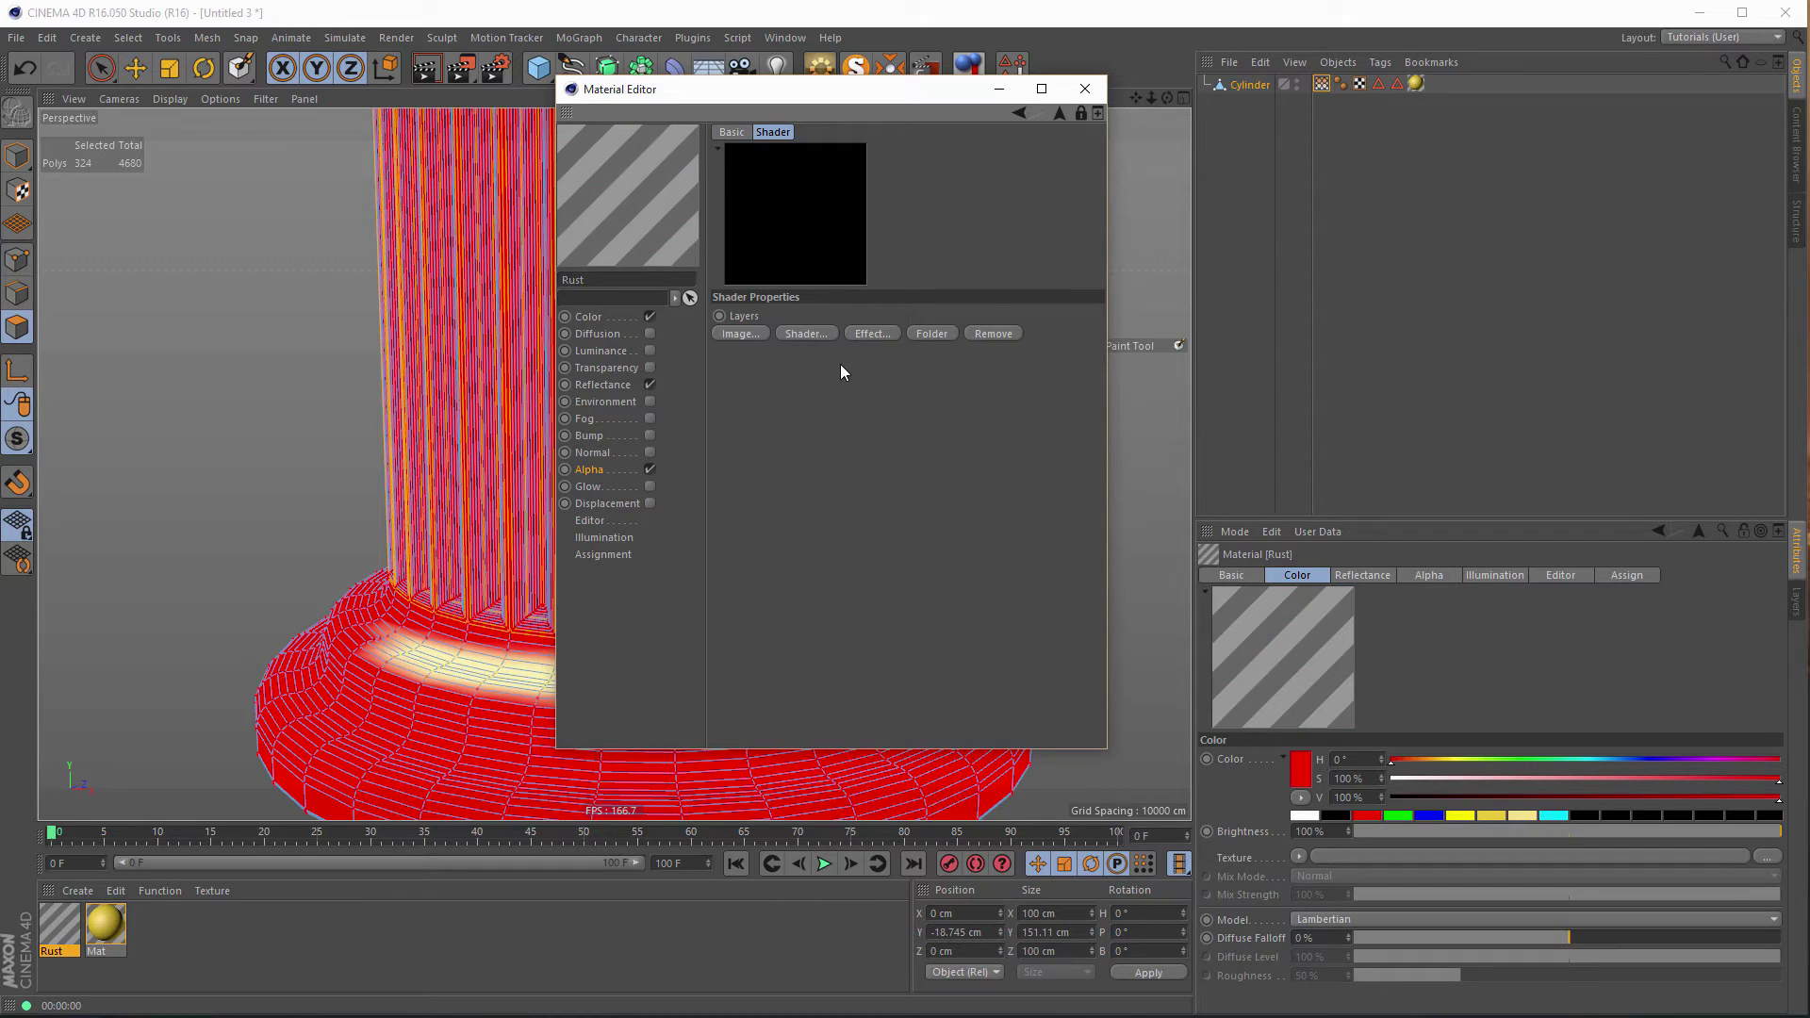
# Add a Noise shader to the alpha layers and set its global scale to 10%.
pyautogui.click(806, 334)
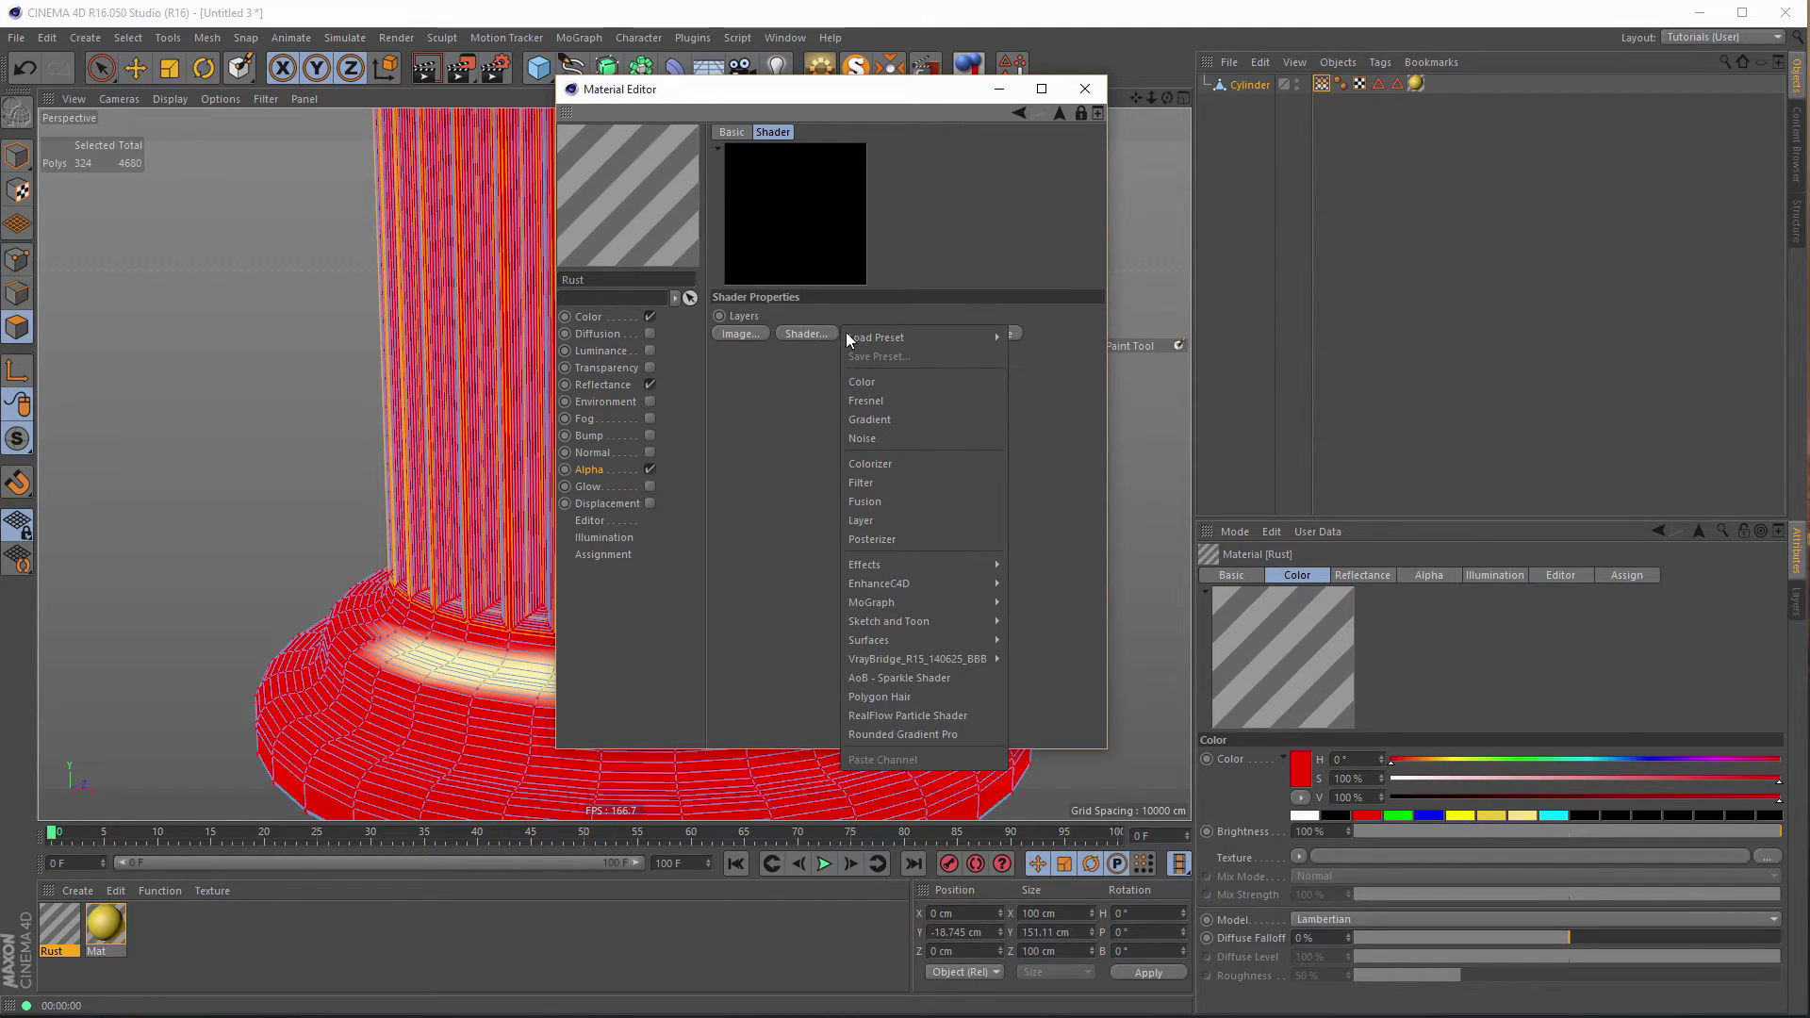
pyautogui.click(887, 438)
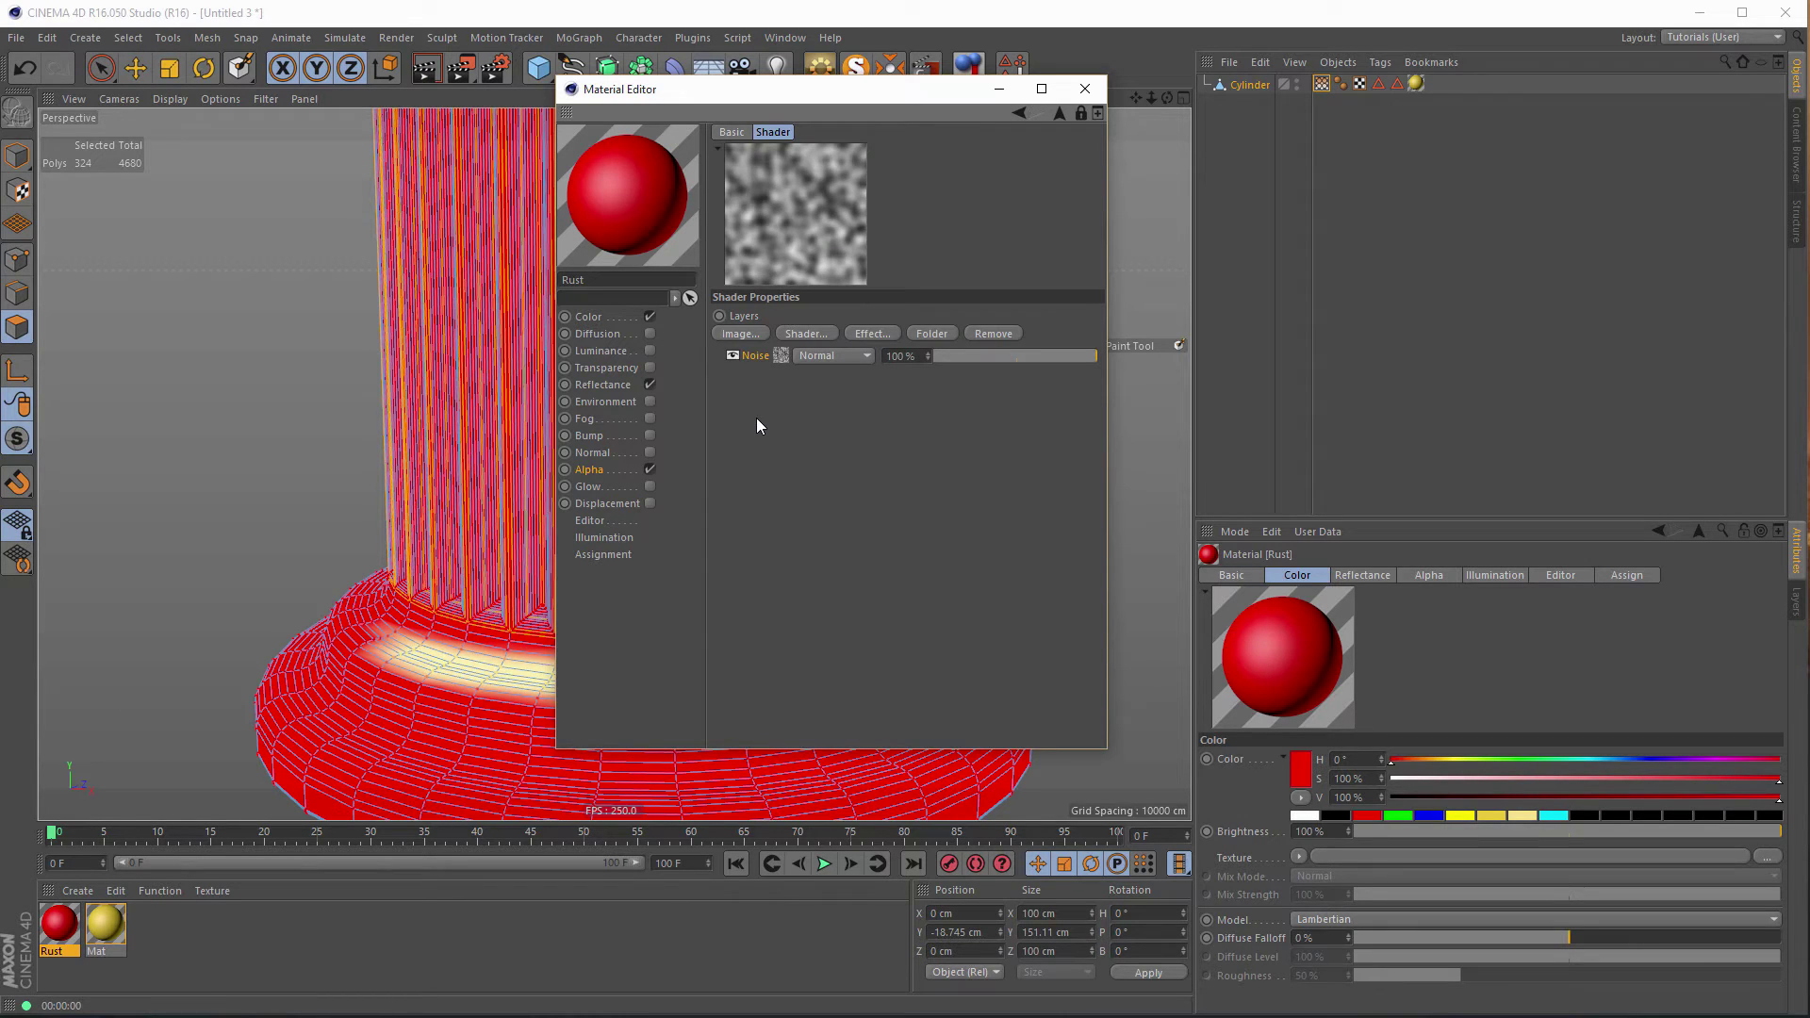
pyautogui.click(783, 357)
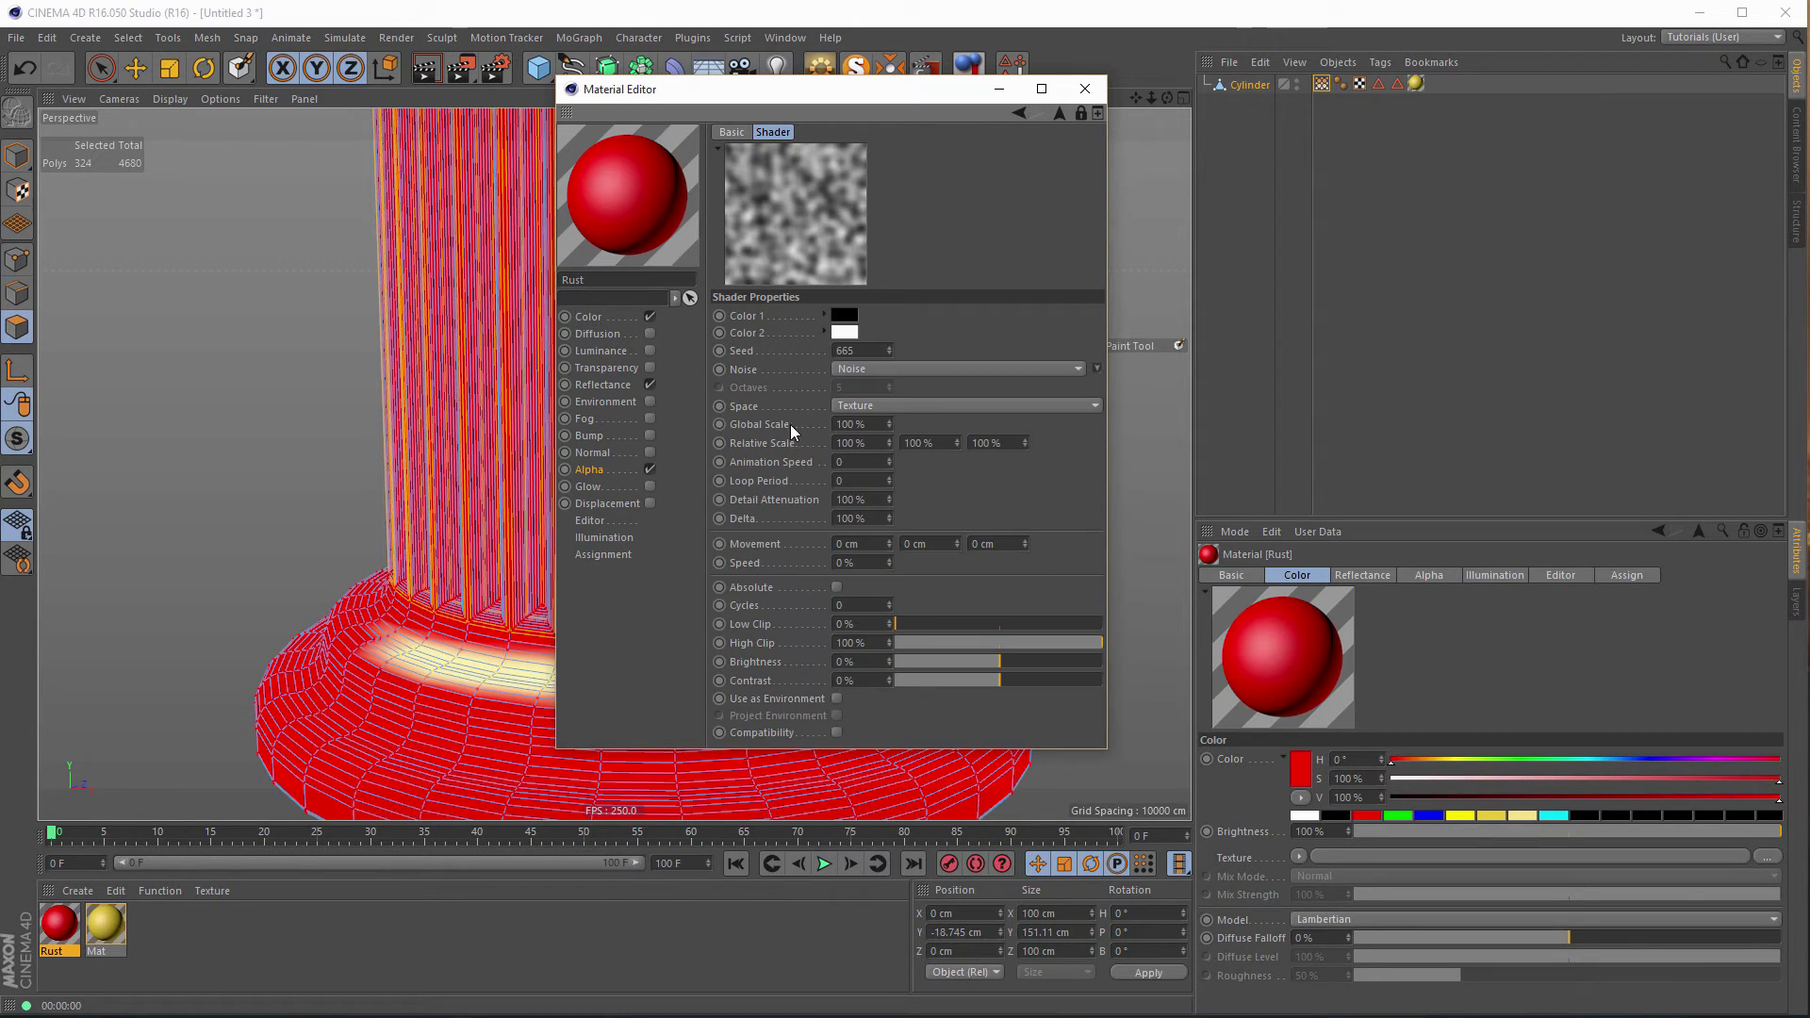
pyautogui.click(852, 424)
pyautogui.write('10')
pyautogui.press('Return')
pyautogui.click(1061, 115)
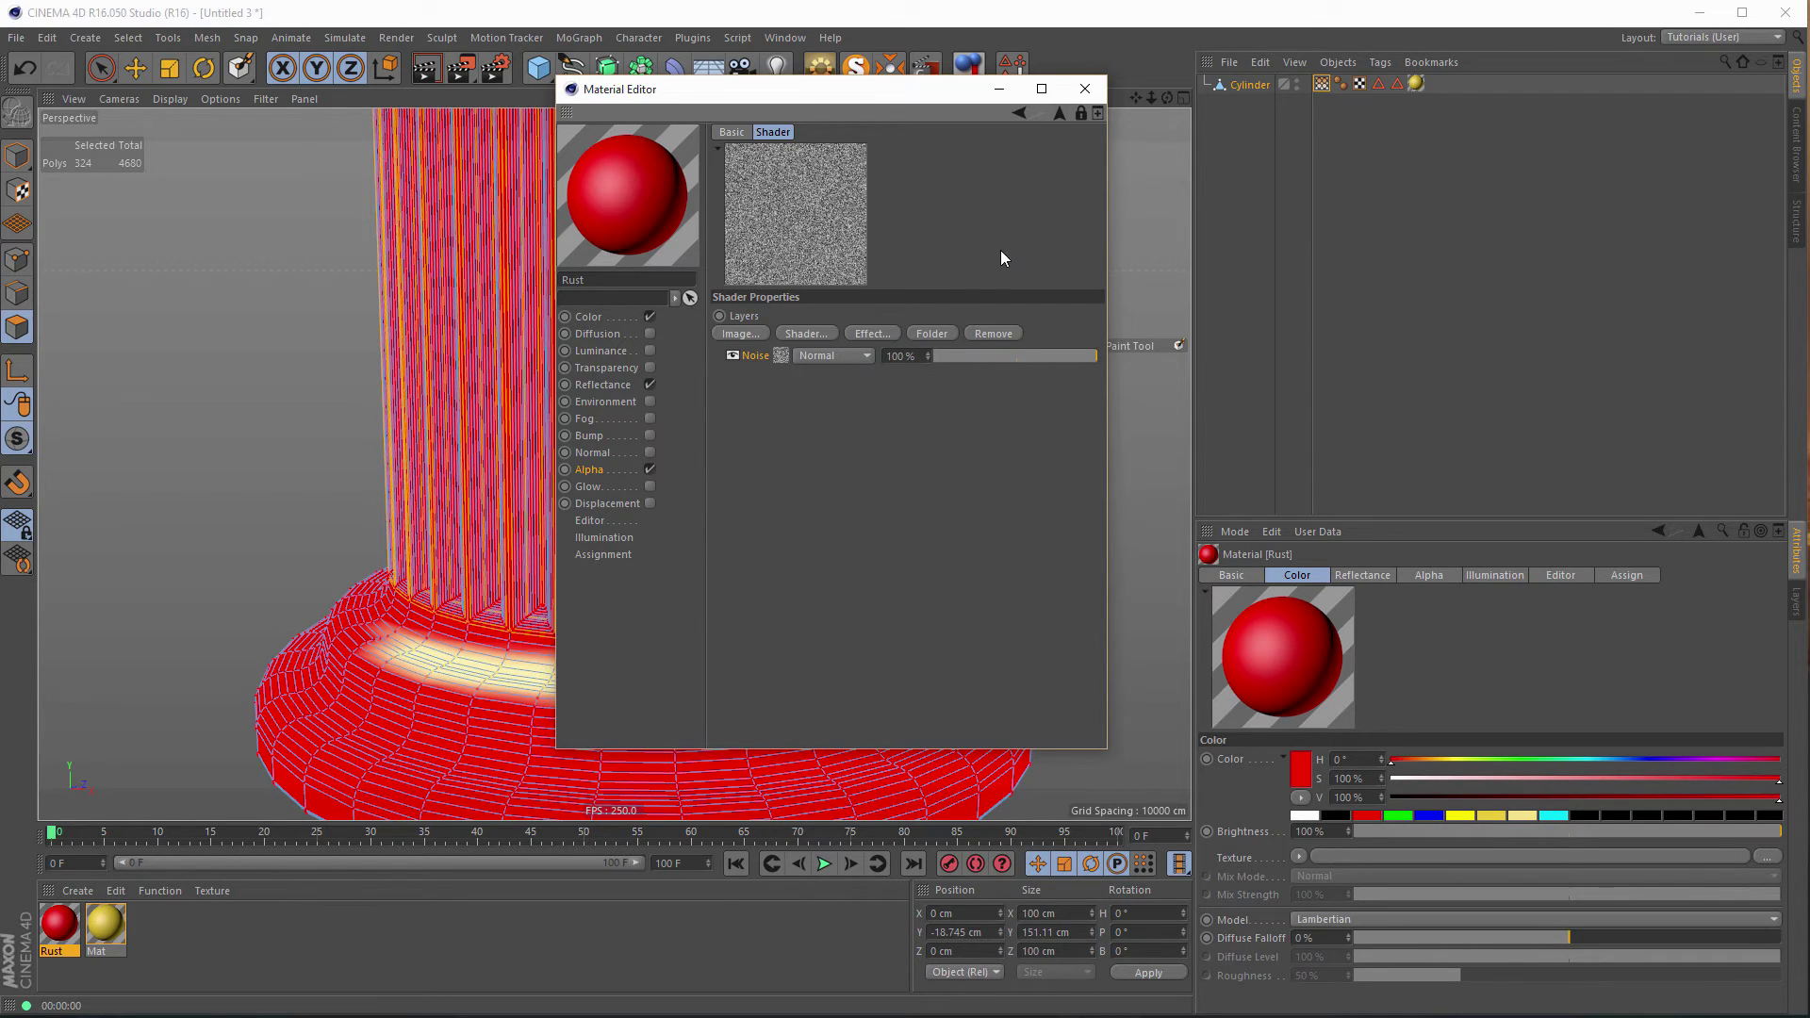
# Add a Vertex Map shader above the noise layer and link it to the Cylinder's vertex map tag.
pyautogui.click(818, 334)
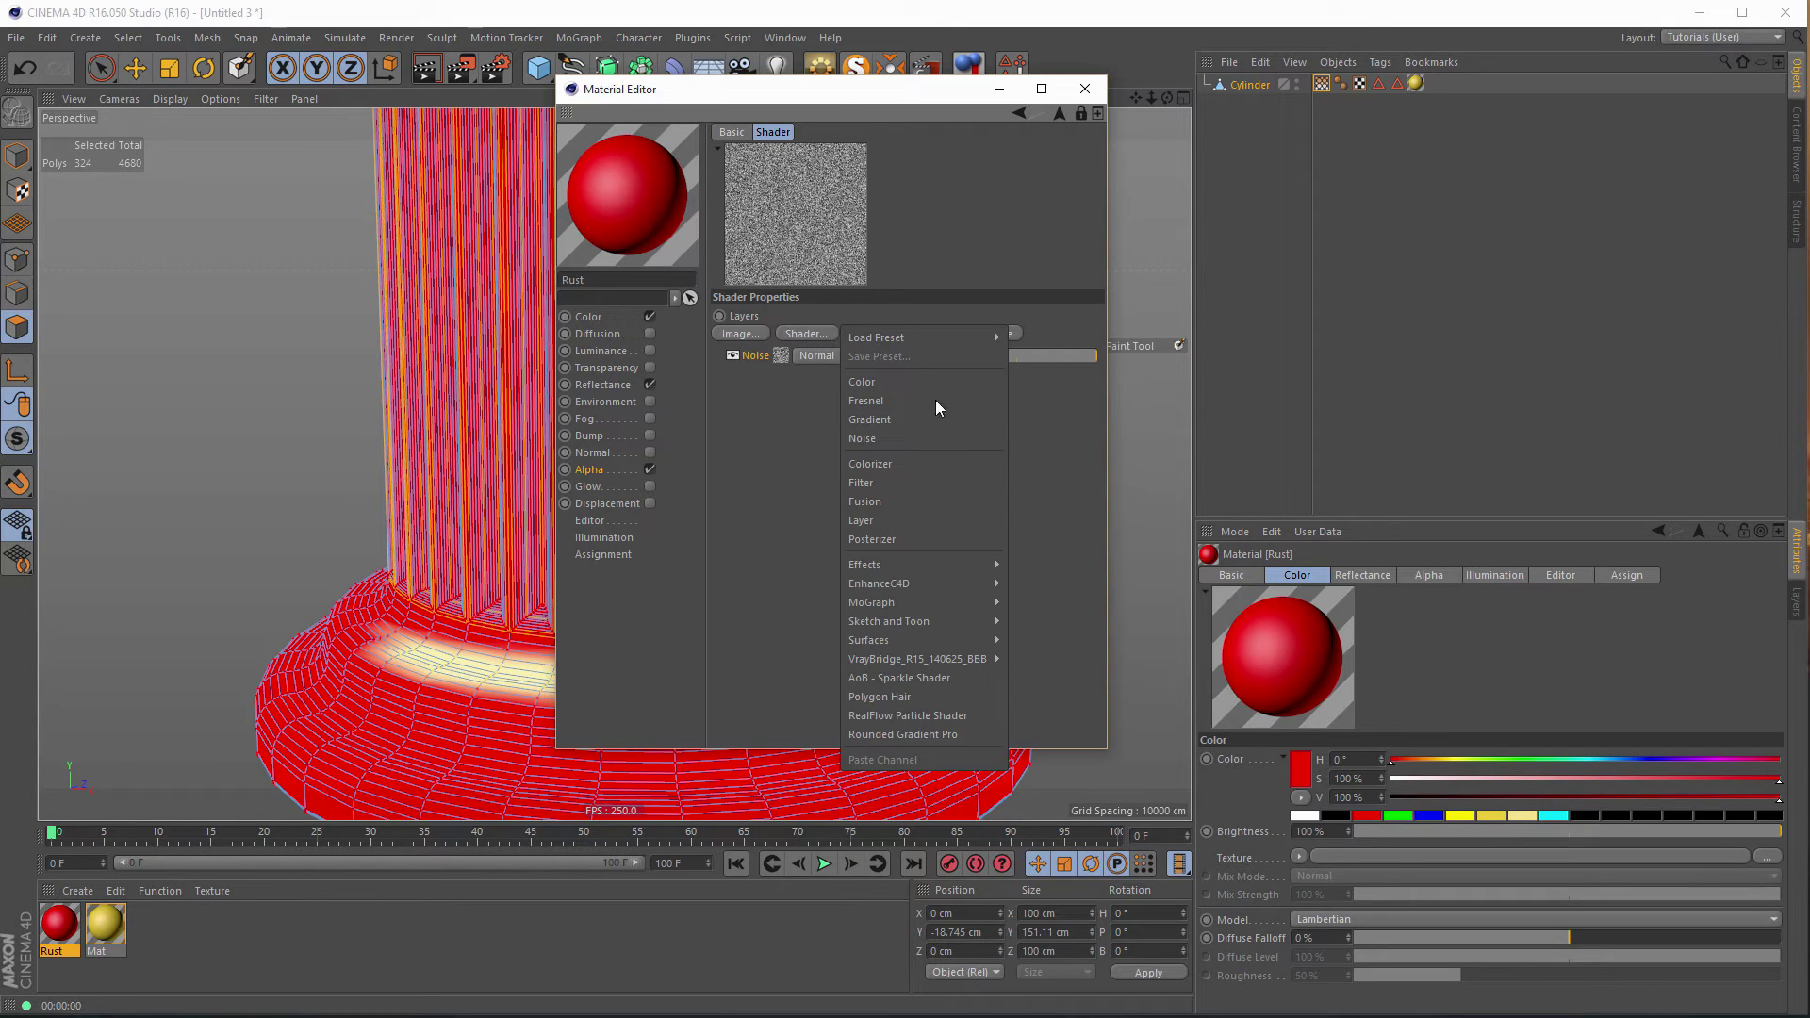
pyautogui.moveTo(952, 569)
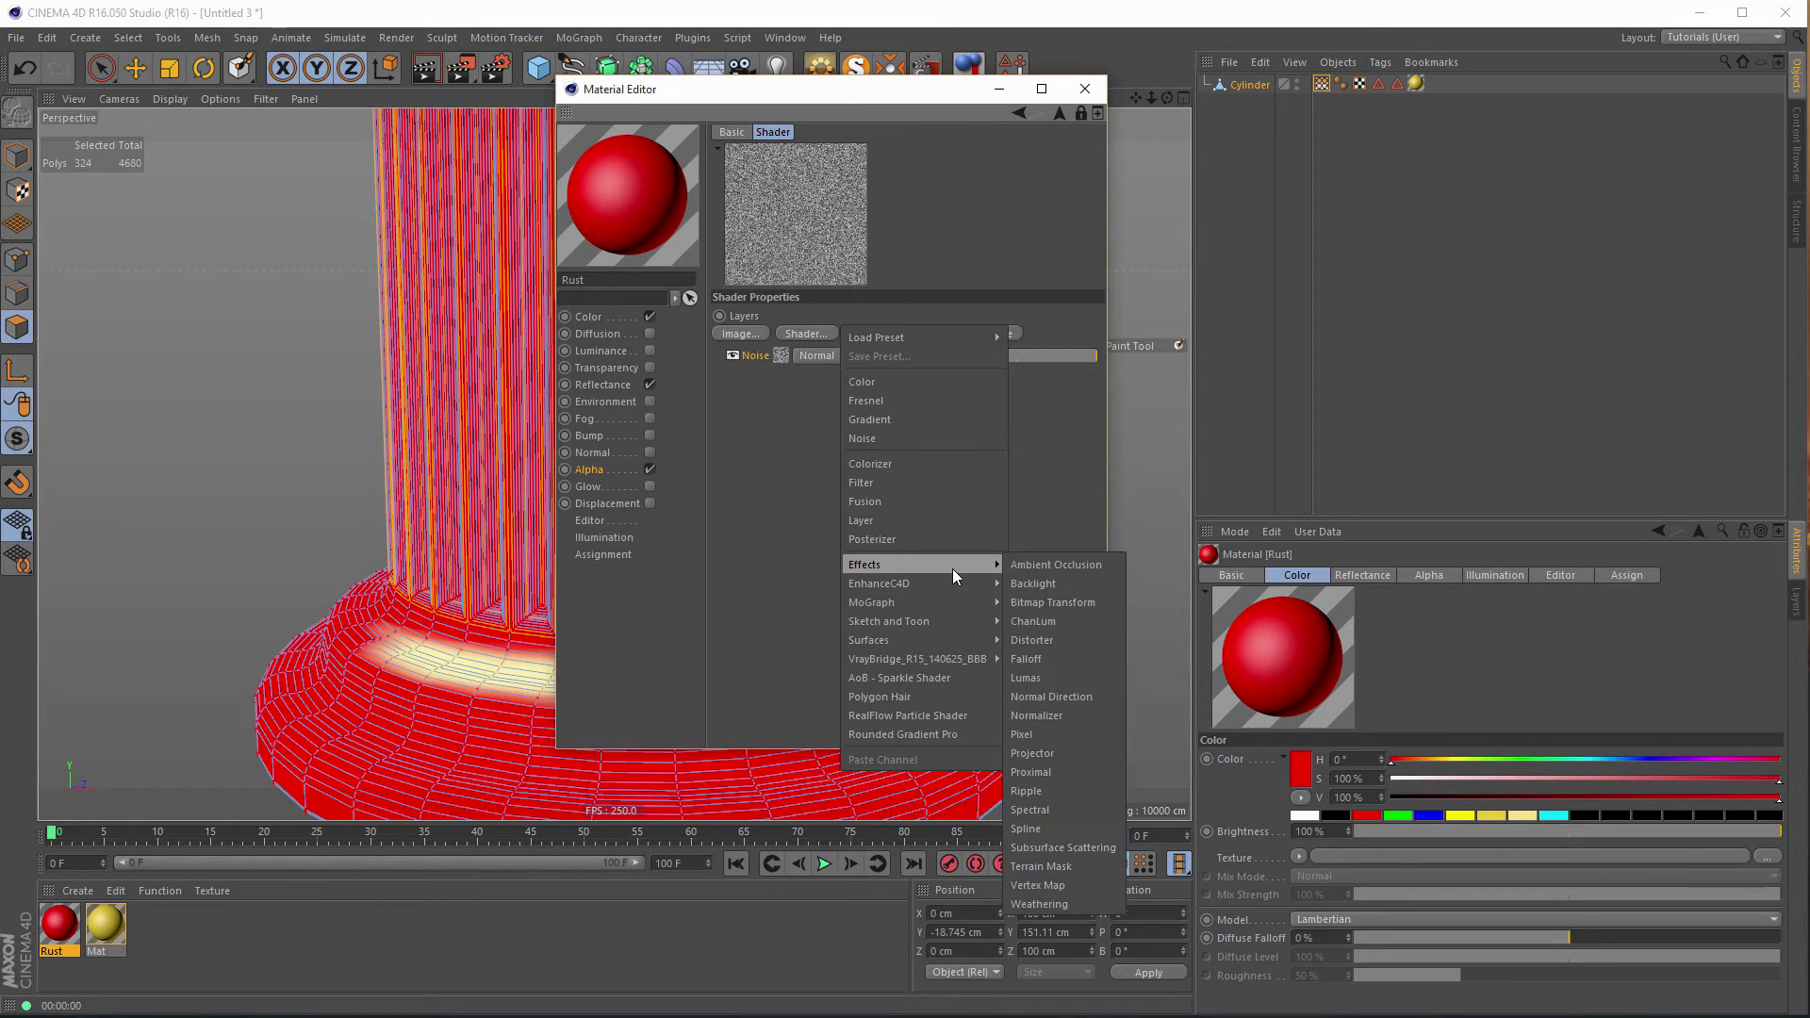
pyautogui.click(1041, 883)
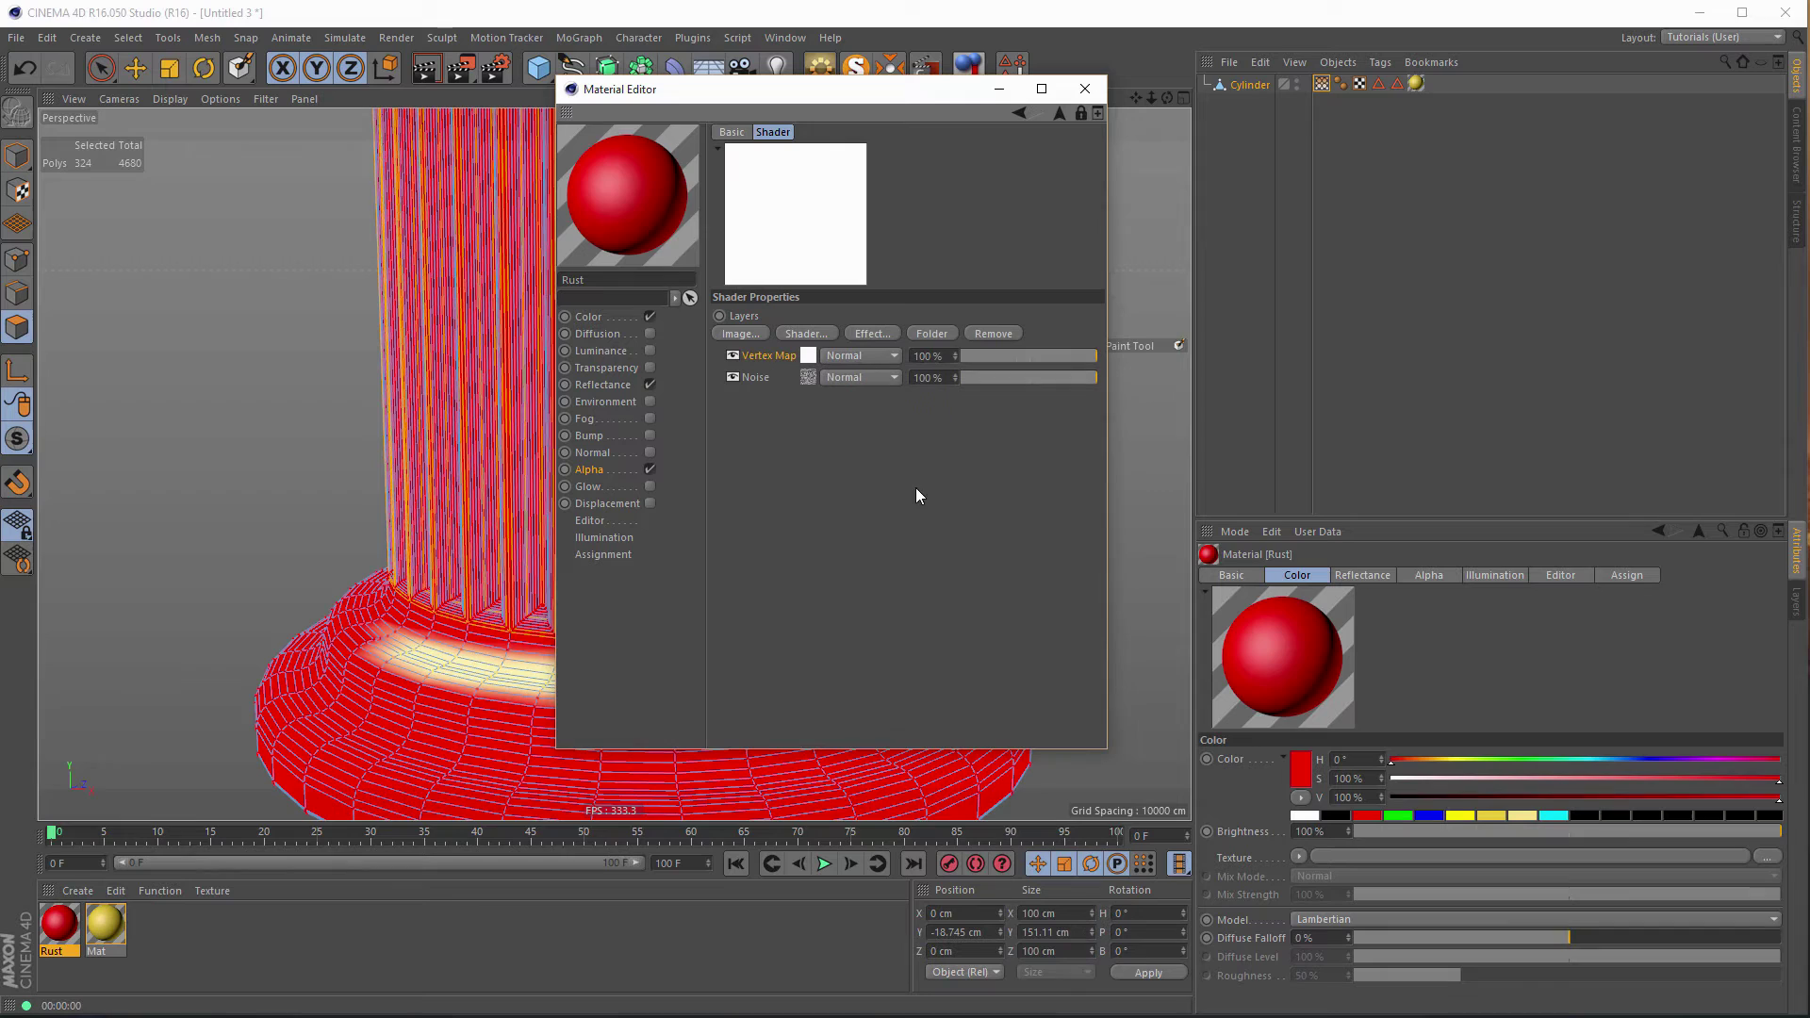
pyautogui.click(808, 356)
pyautogui.moveTo(1321, 83); pyautogui.dragTo(820, 325)
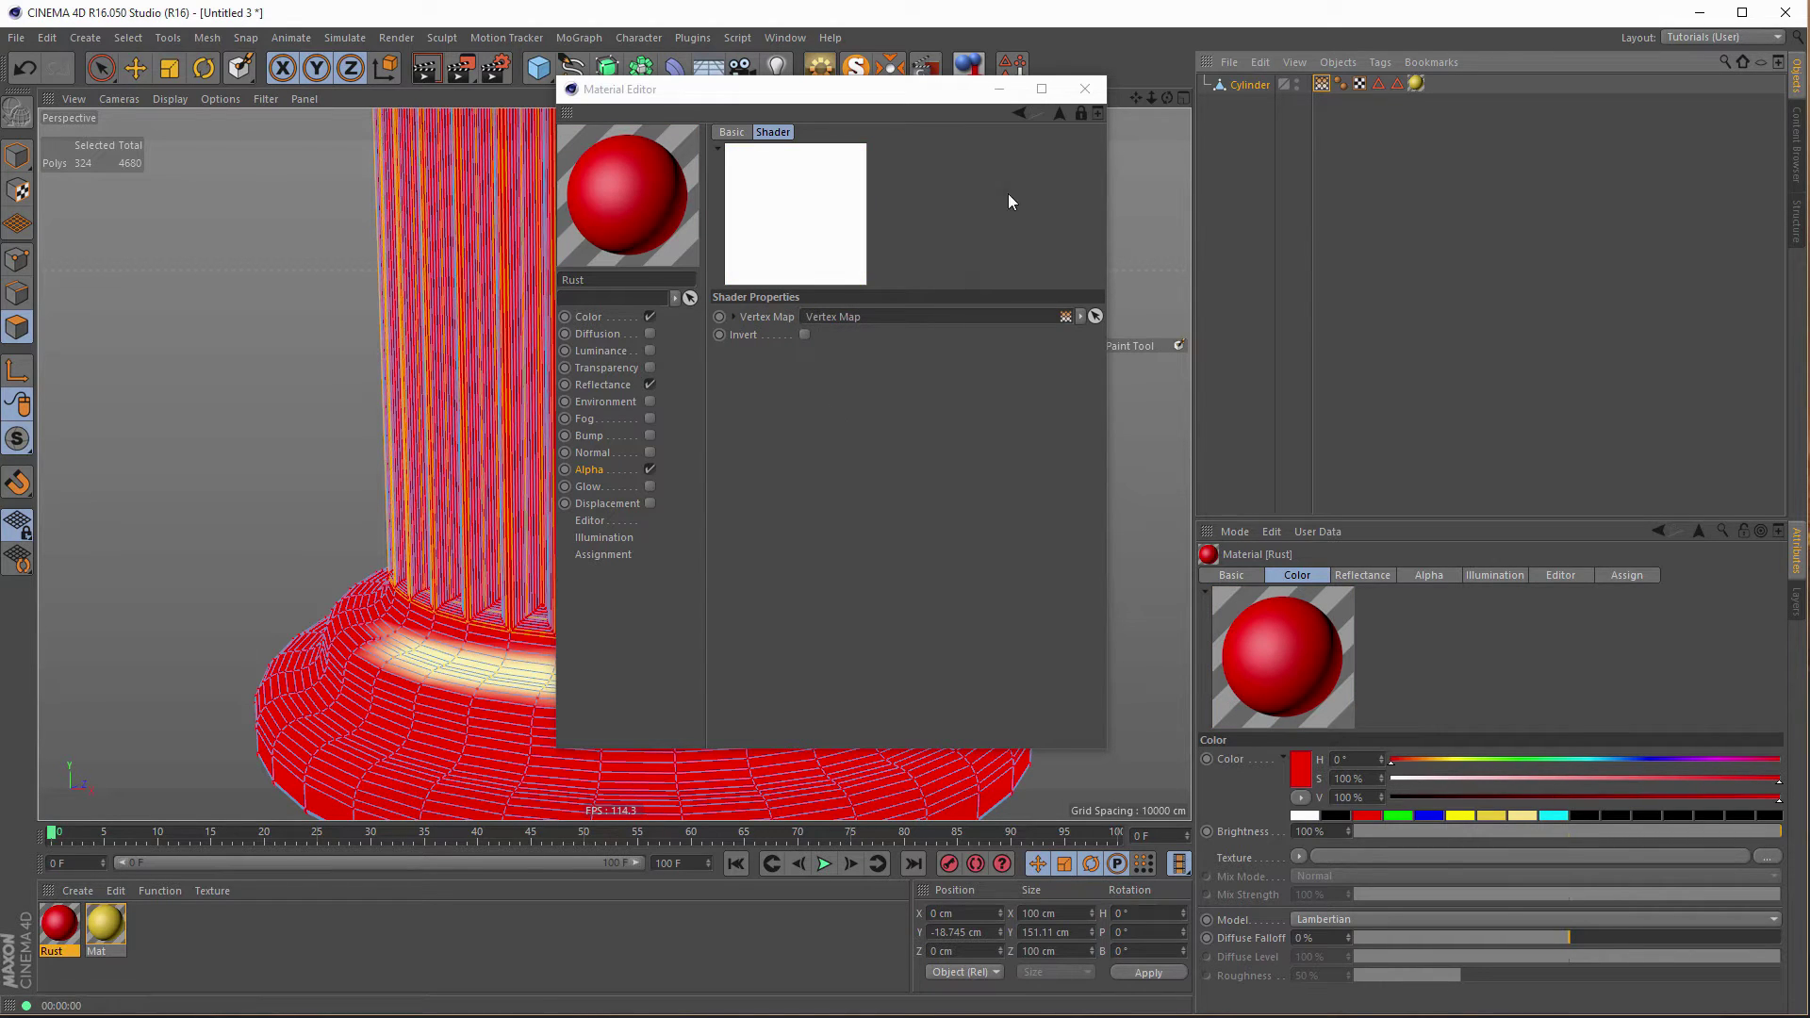
pyautogui.click(1060, 112)
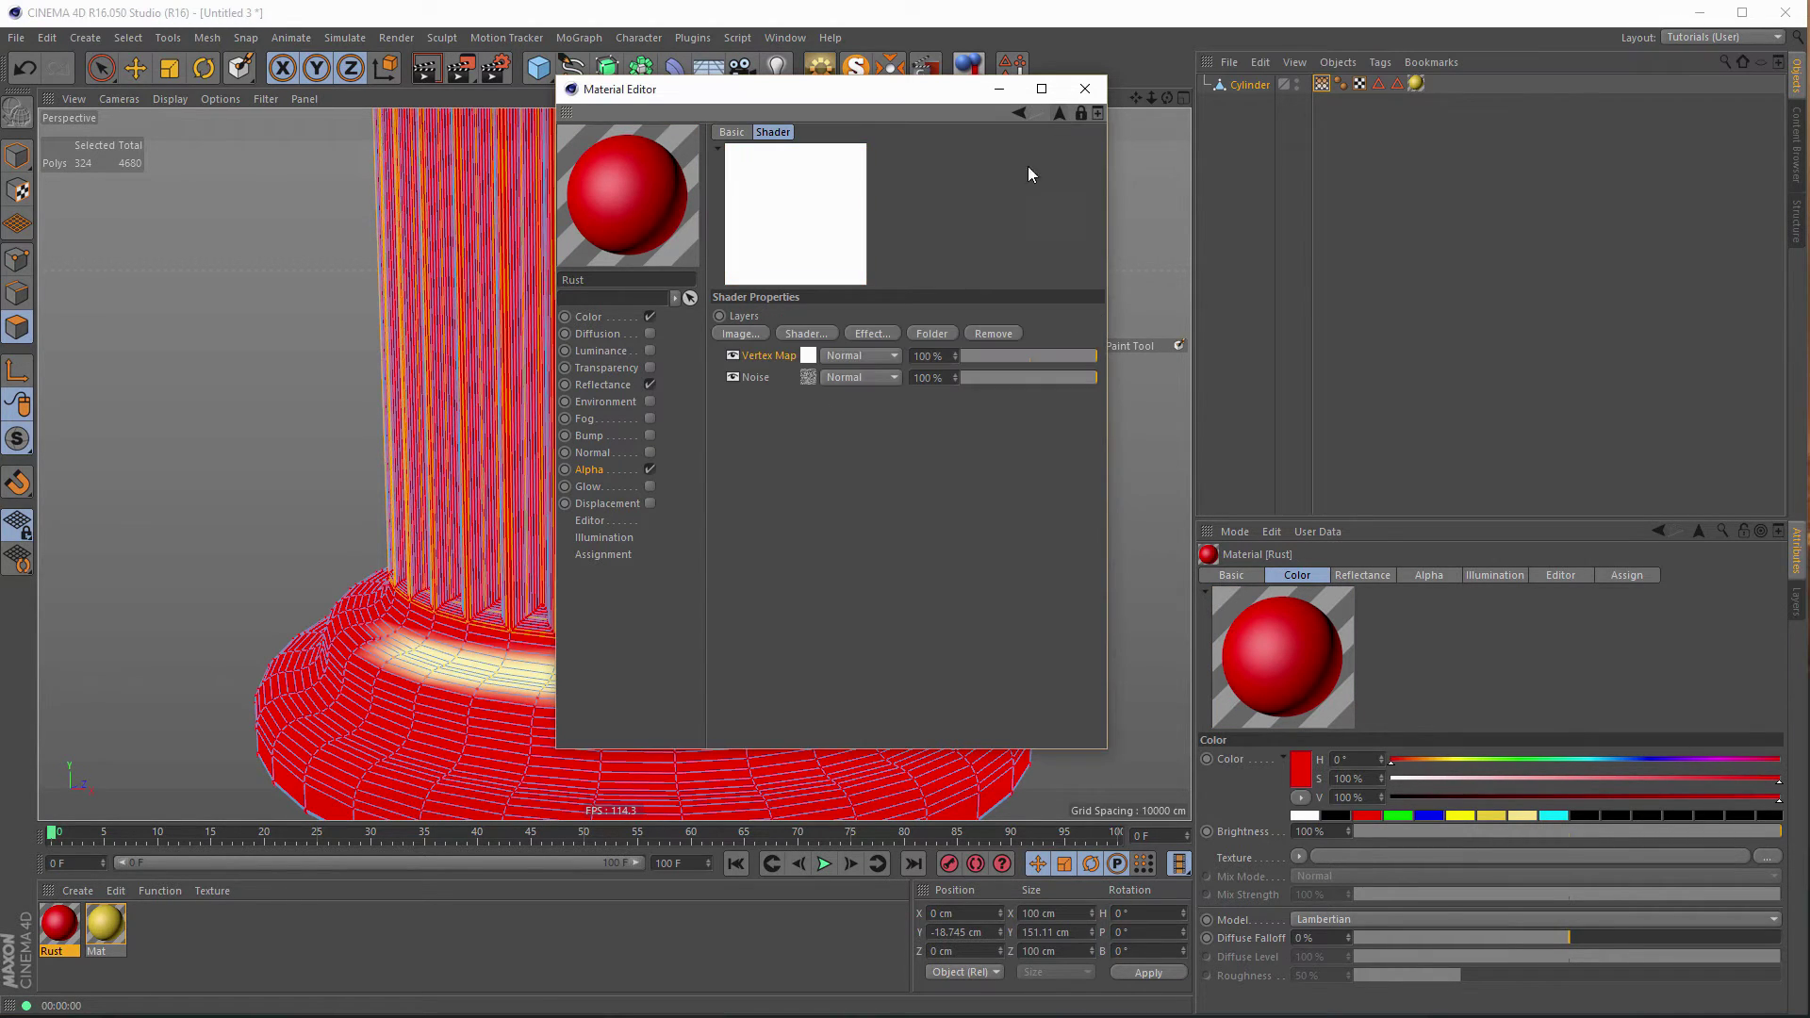
# Set the Vertex Map layer's blending mode to Levr.
pyautogui.click(851, 358)
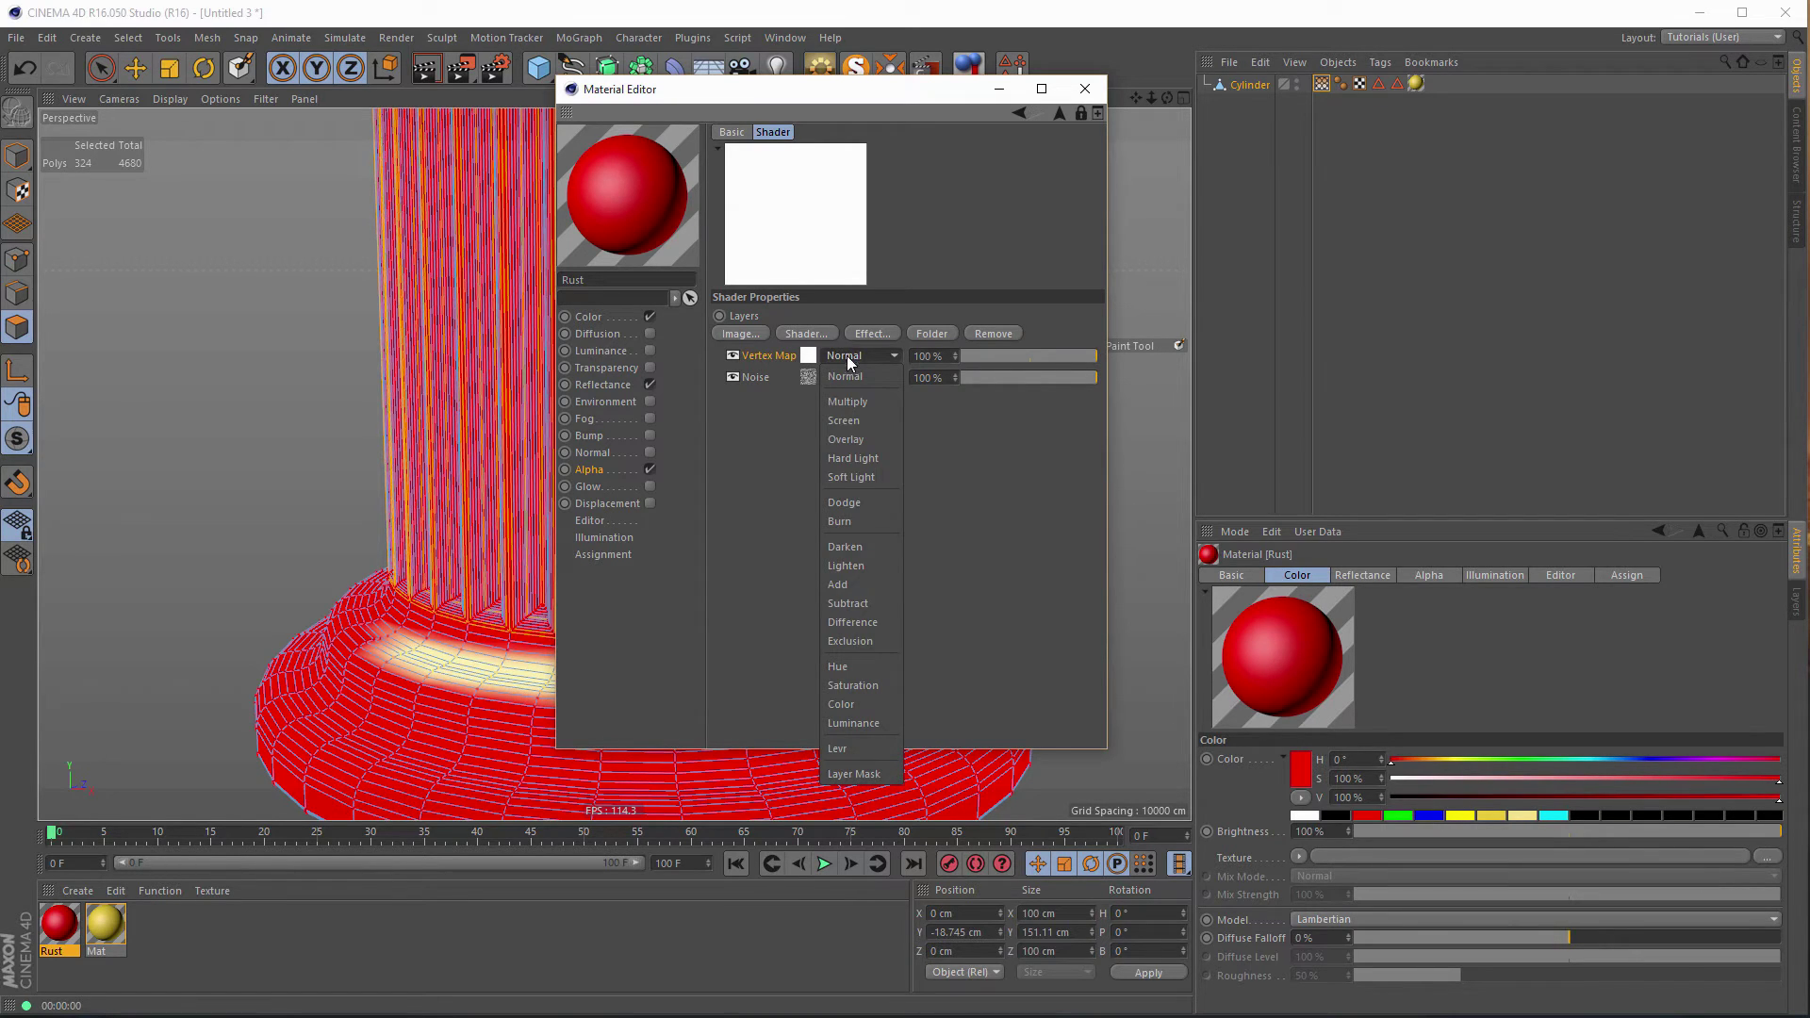
pyautogui.click(845, 749)
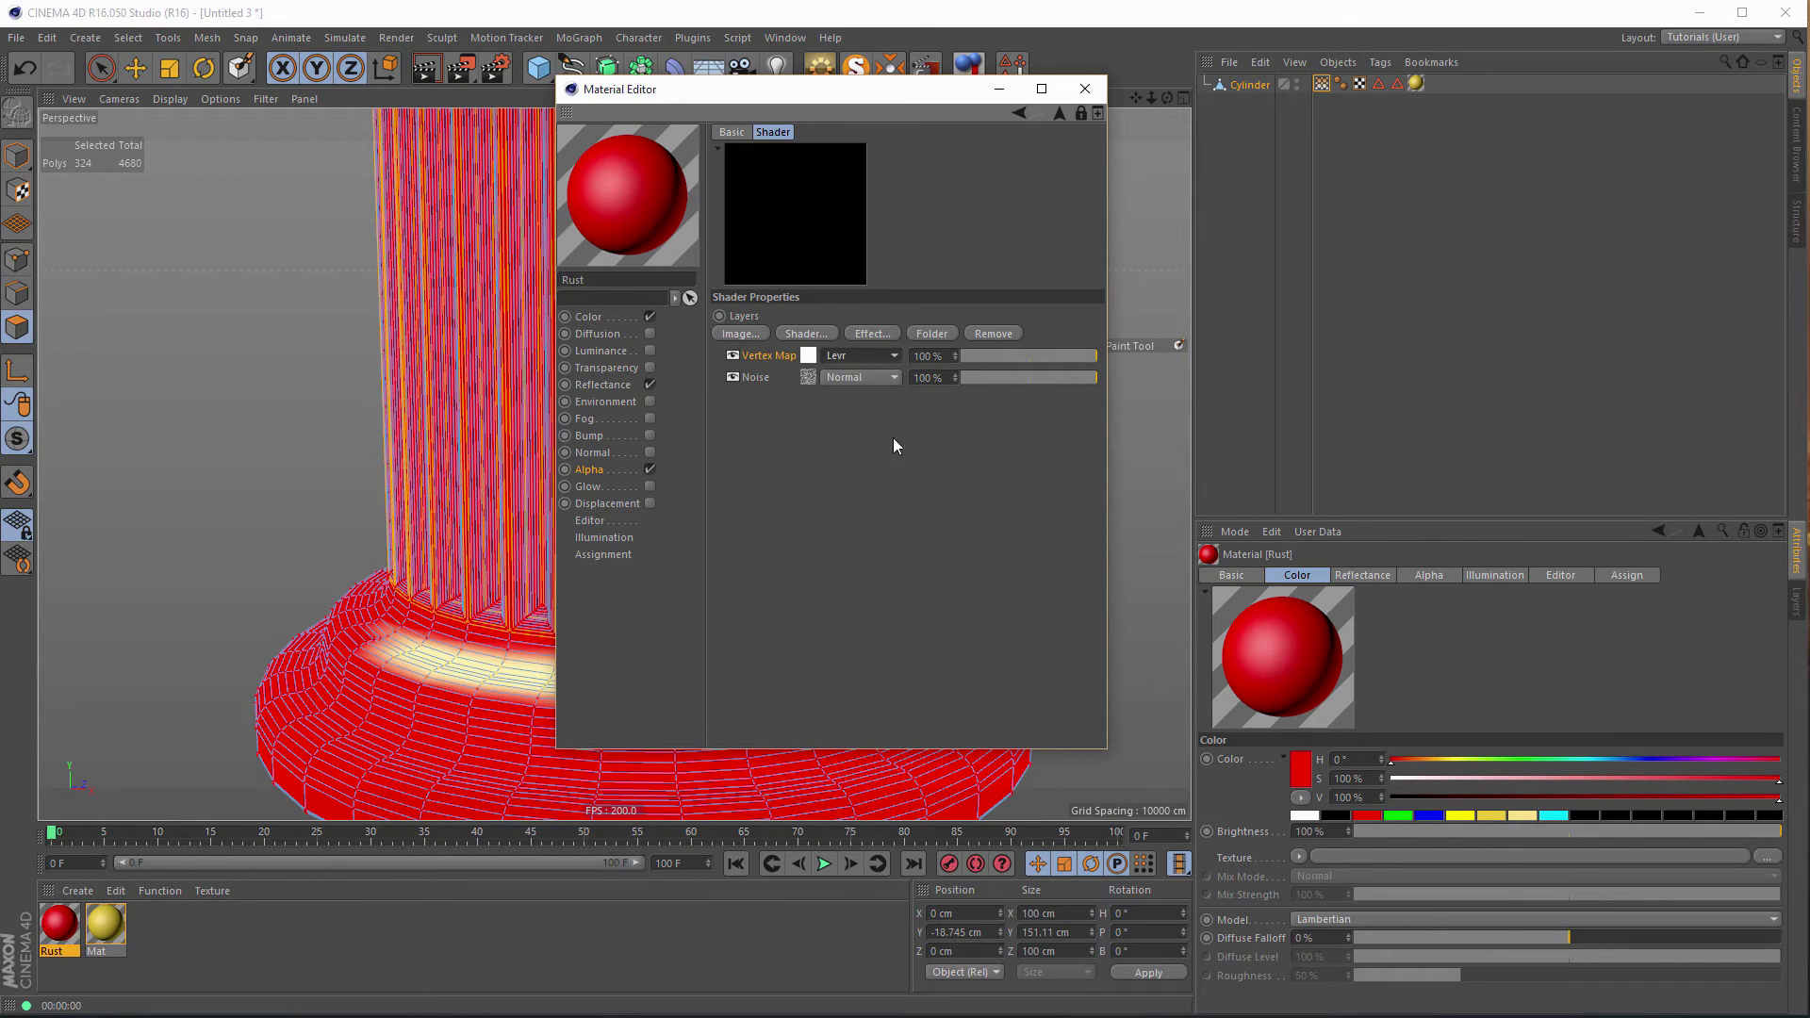
pyautogui.moveTo(879, 90); pyautogui.dragTo(697, 111)
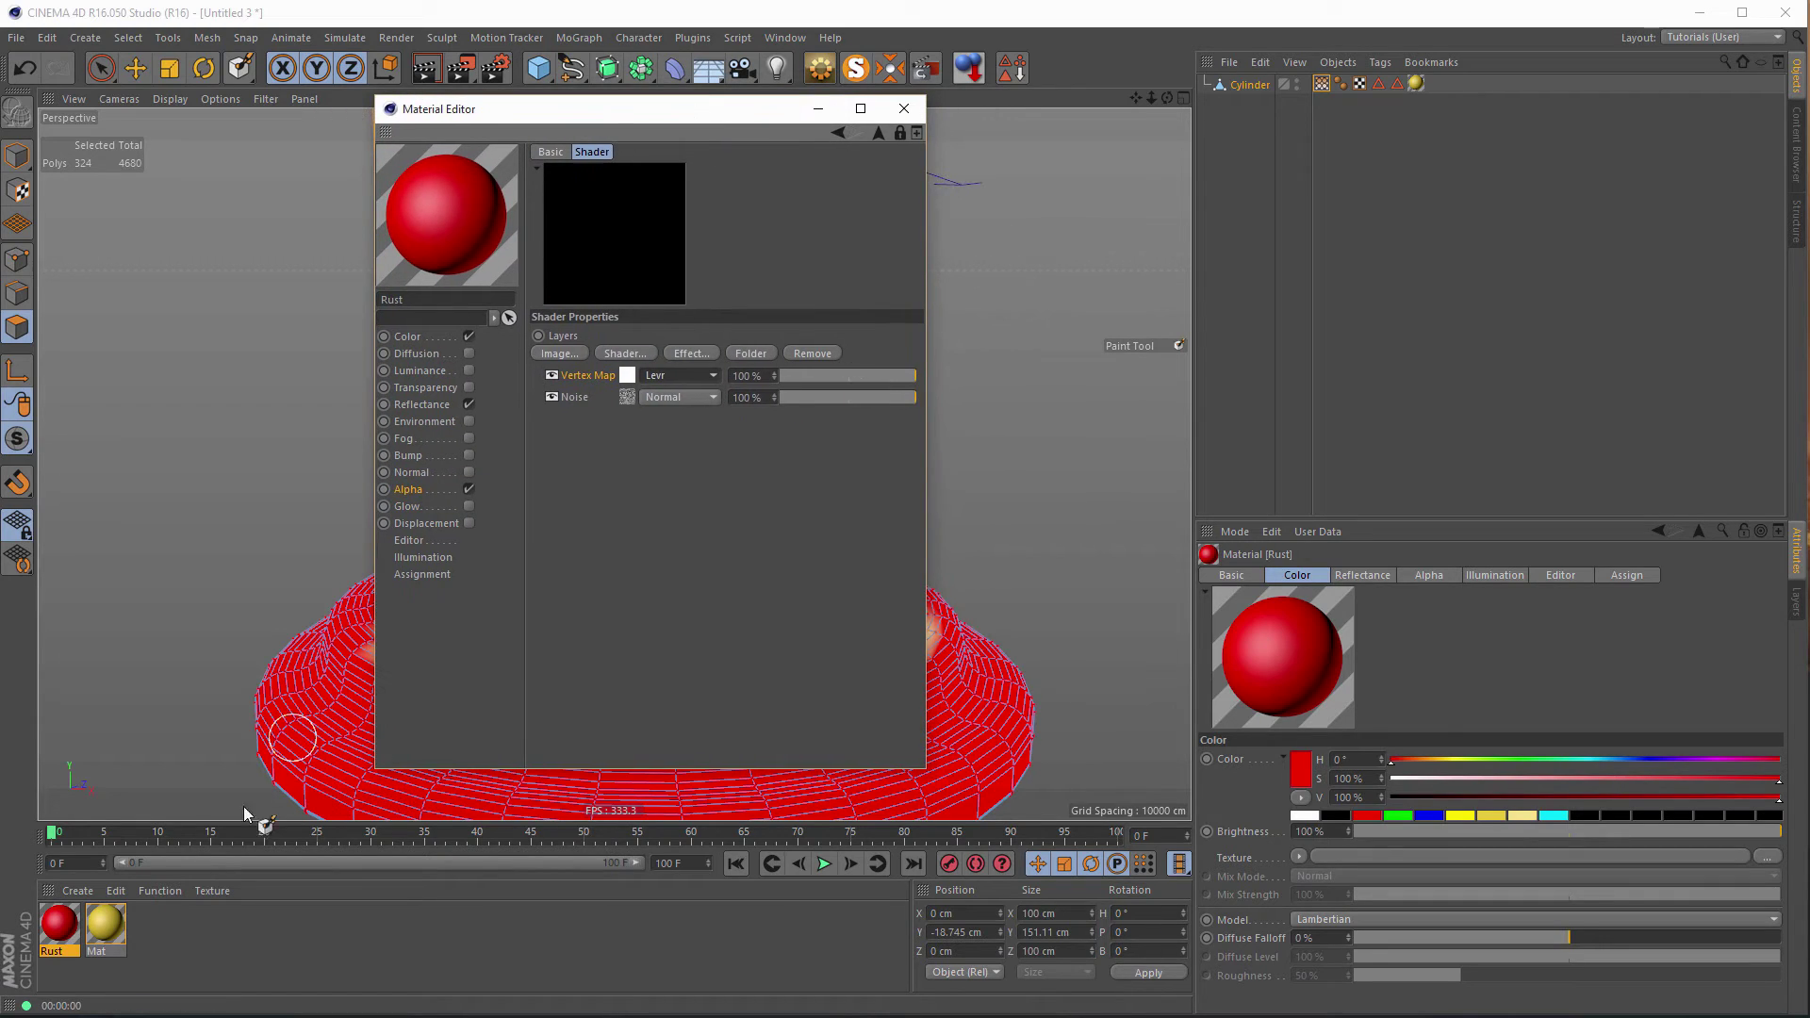
# Apply the Rust material to the Cylinder and move the material editor clear of the model.
pyautogui.moveTo(63, 924); pyautogui.dragTo(1252, 83)
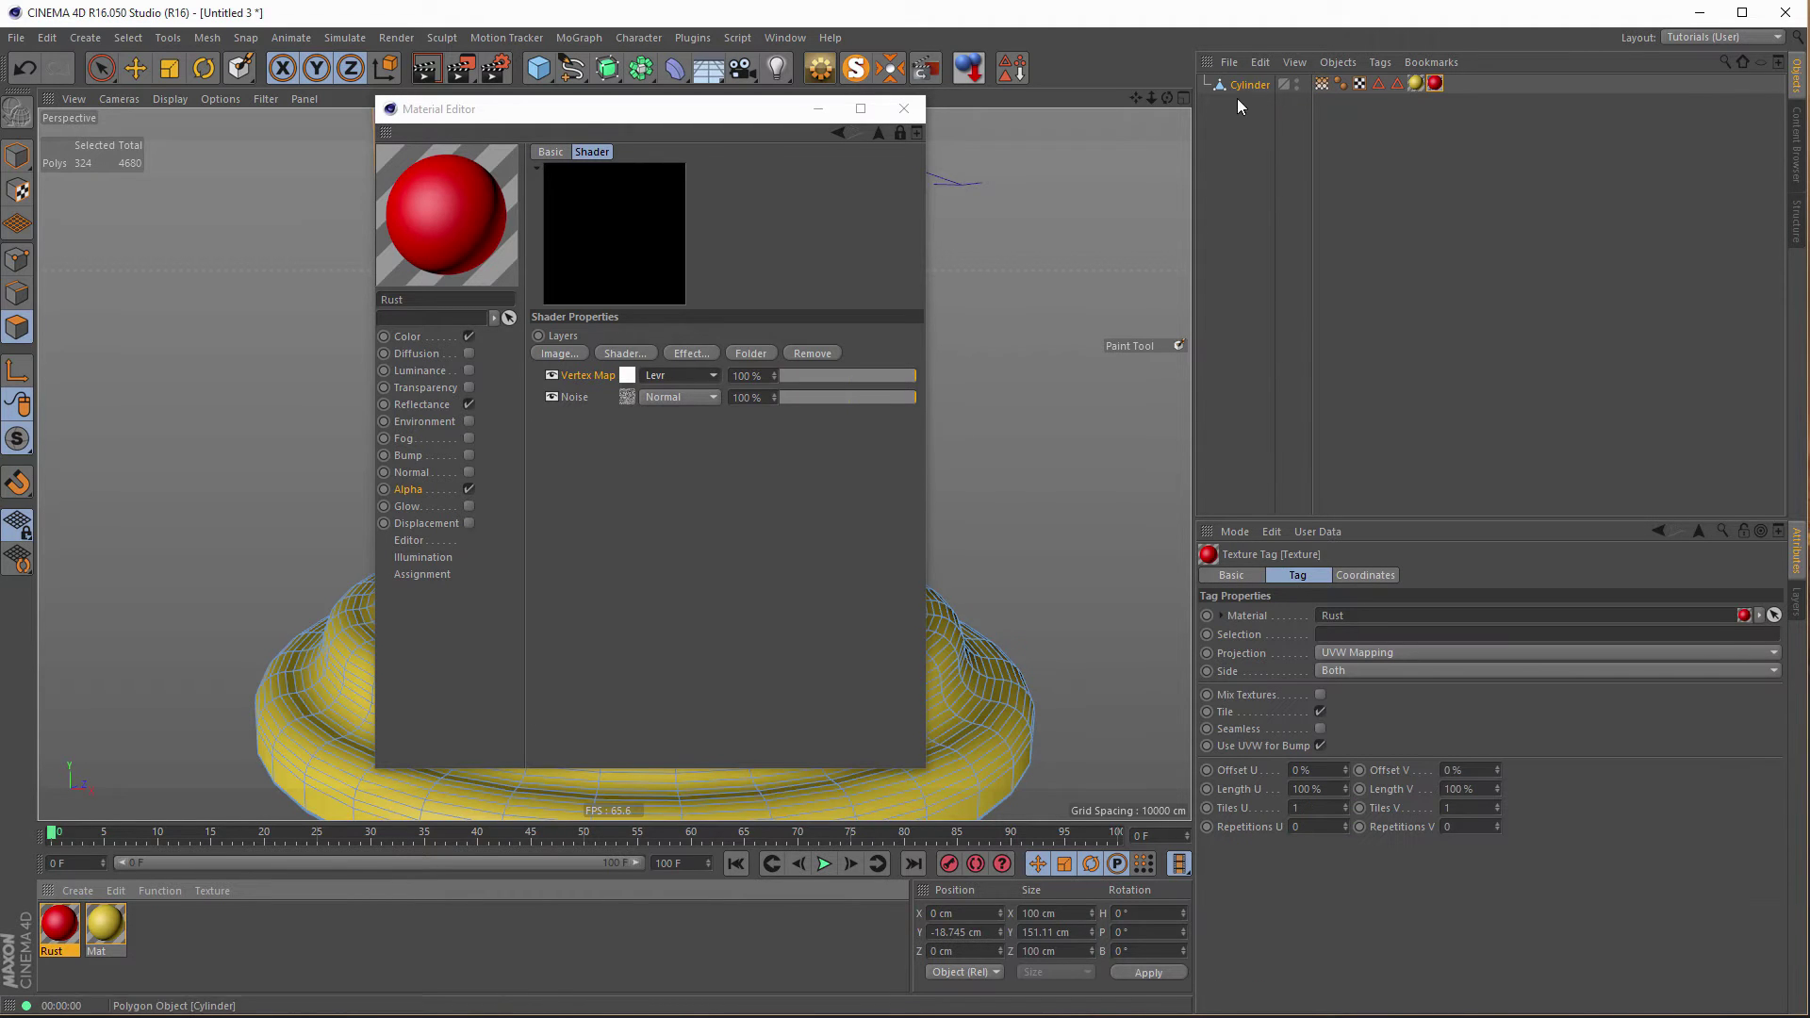
pyautogui.click(798, 115)
pyautogui.moveTo(798, 115); pyautogui.dragTo(1521, 133)
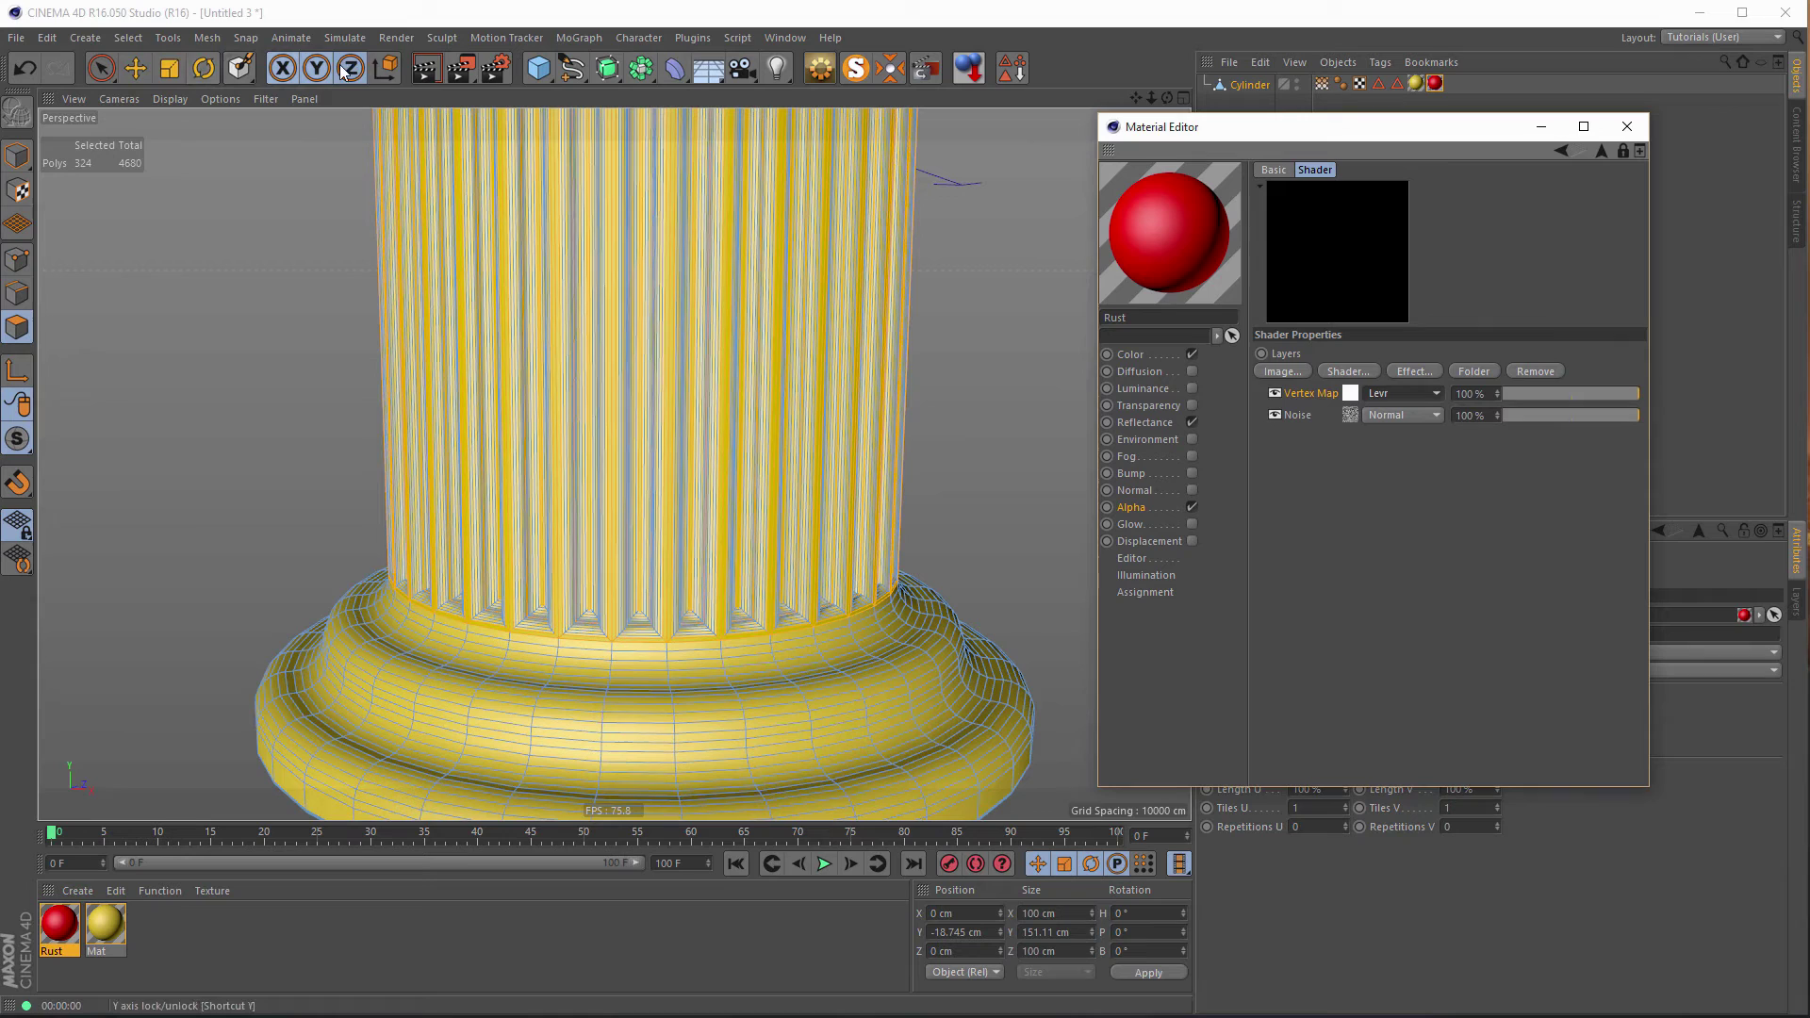
# Turn on the Interactive Render Region and place it over the hydrant's base.
pyautogui.click(468, 70)
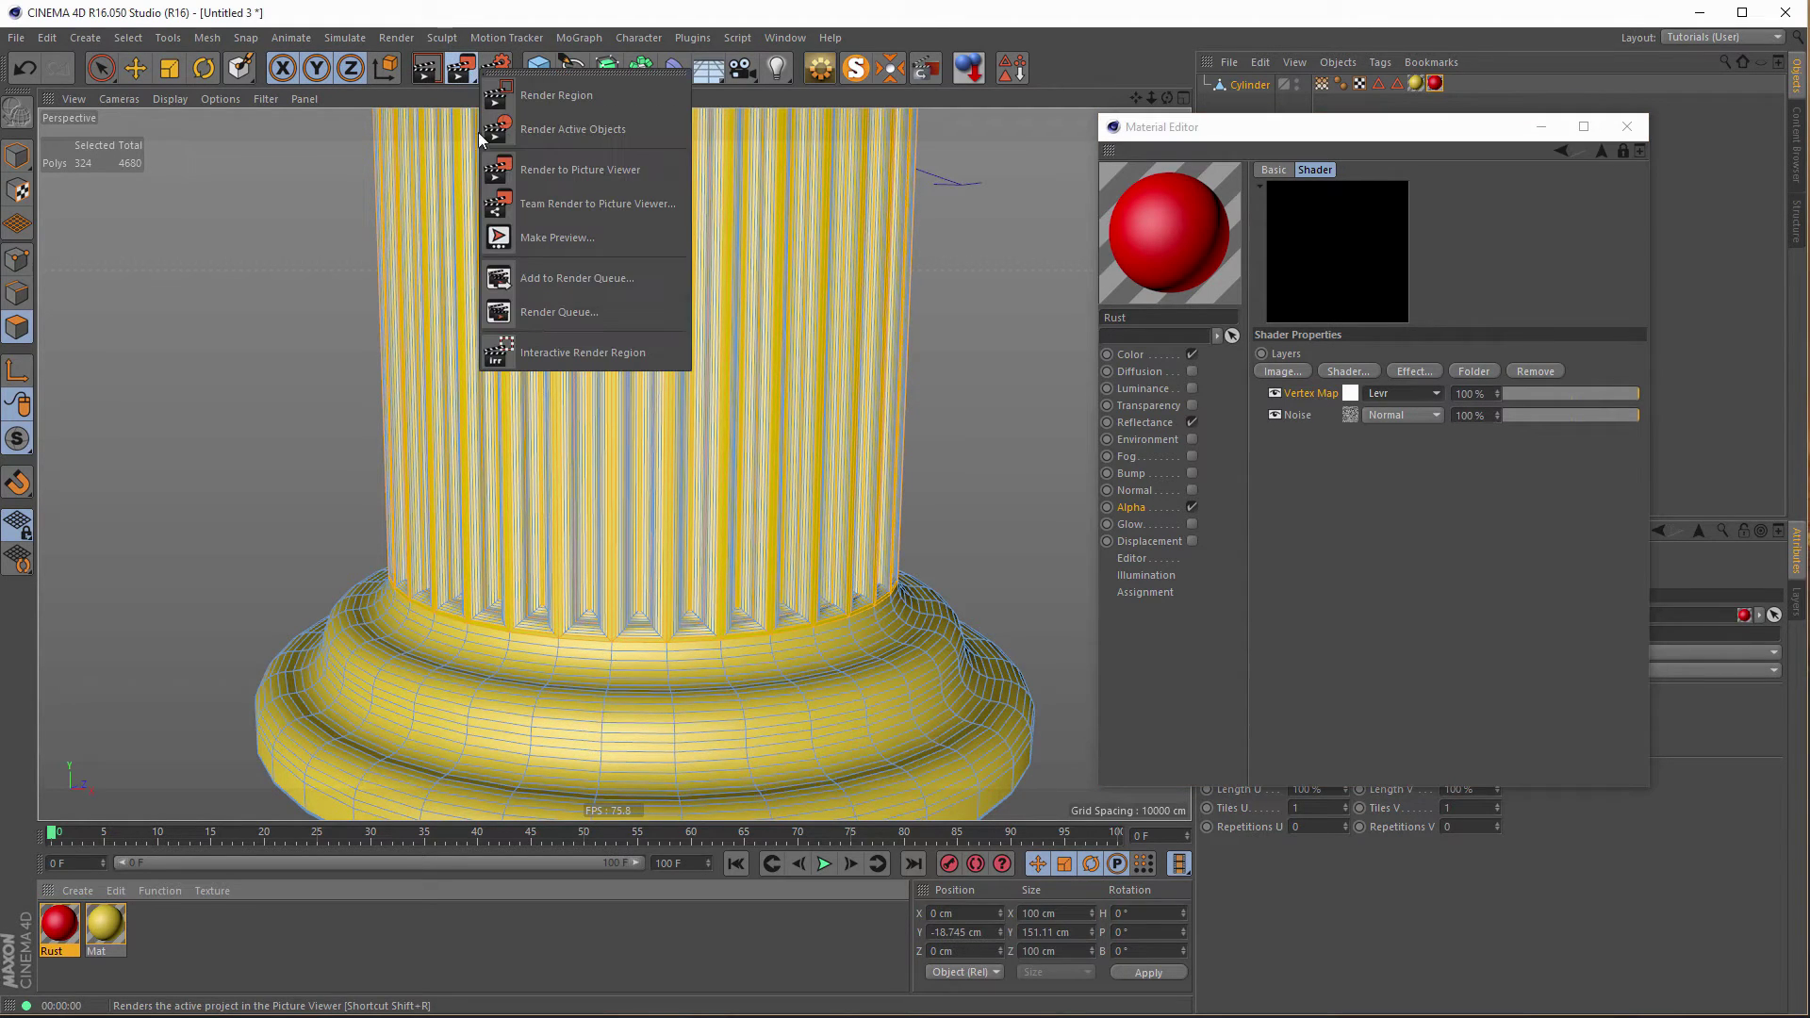
pyautogui.click(543, 350)
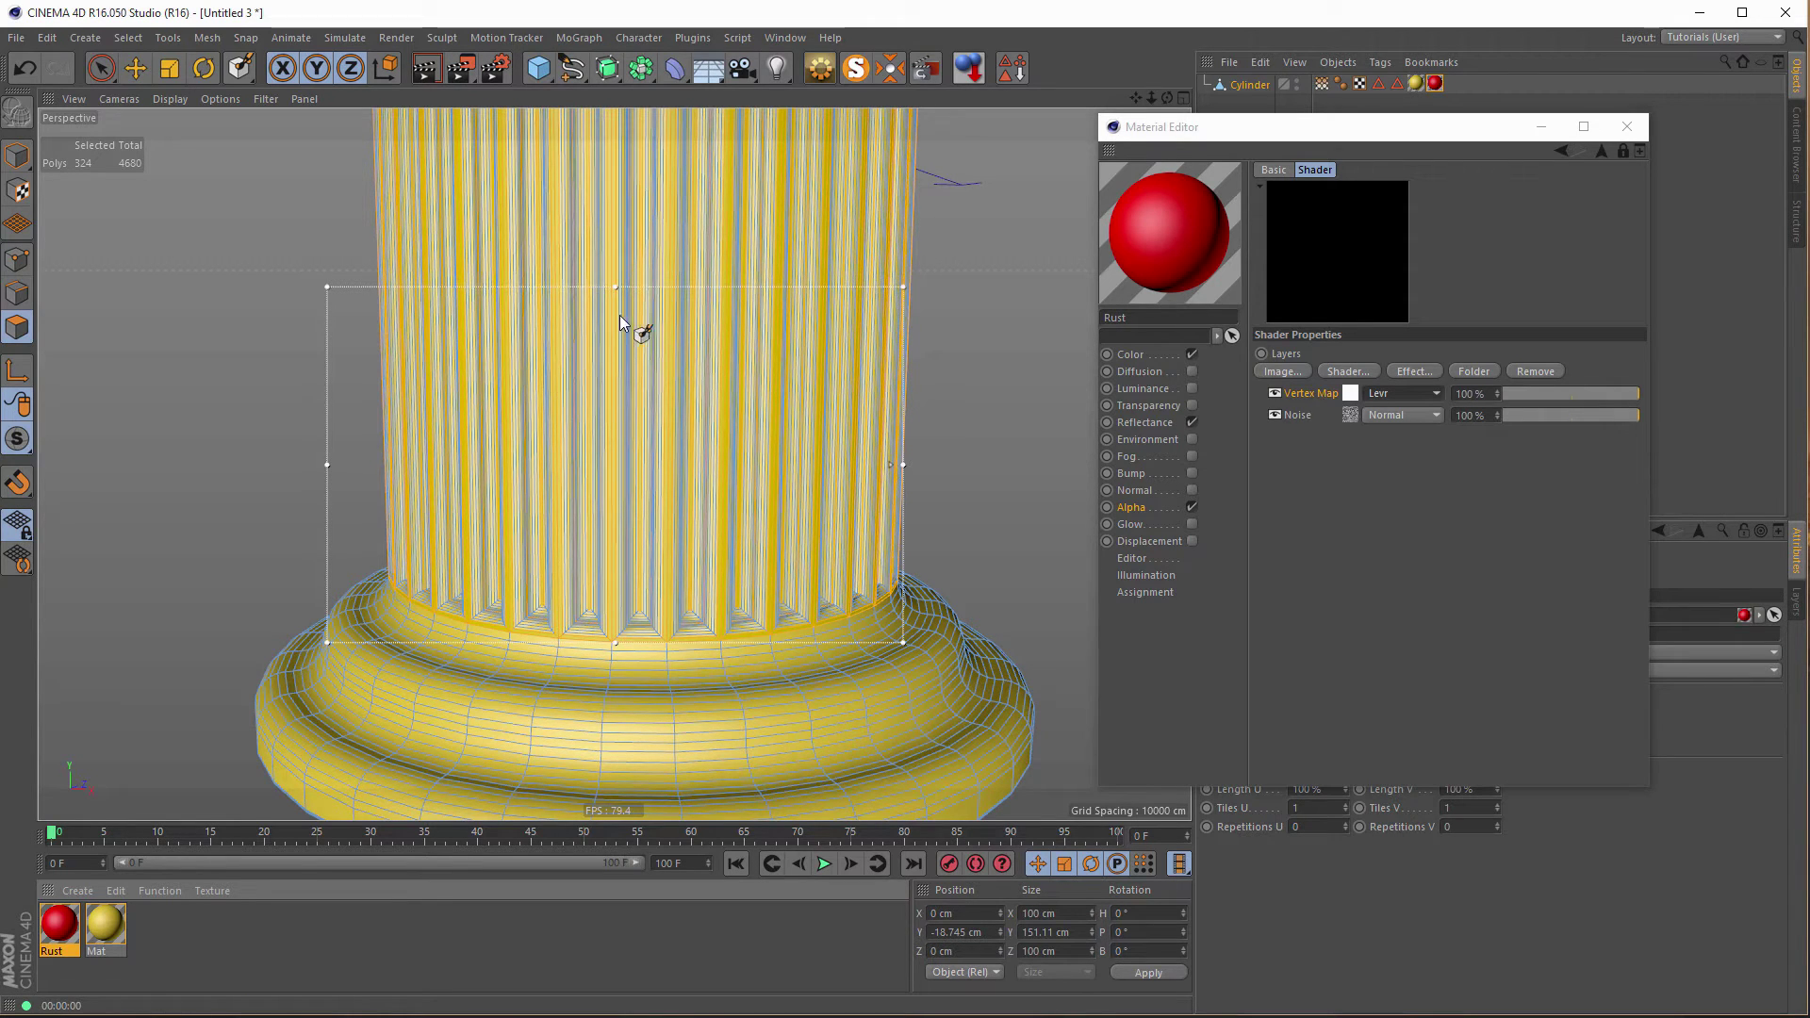
pyautogui.moveTo(660, 286); pyautogui.dragTo(674, 455)
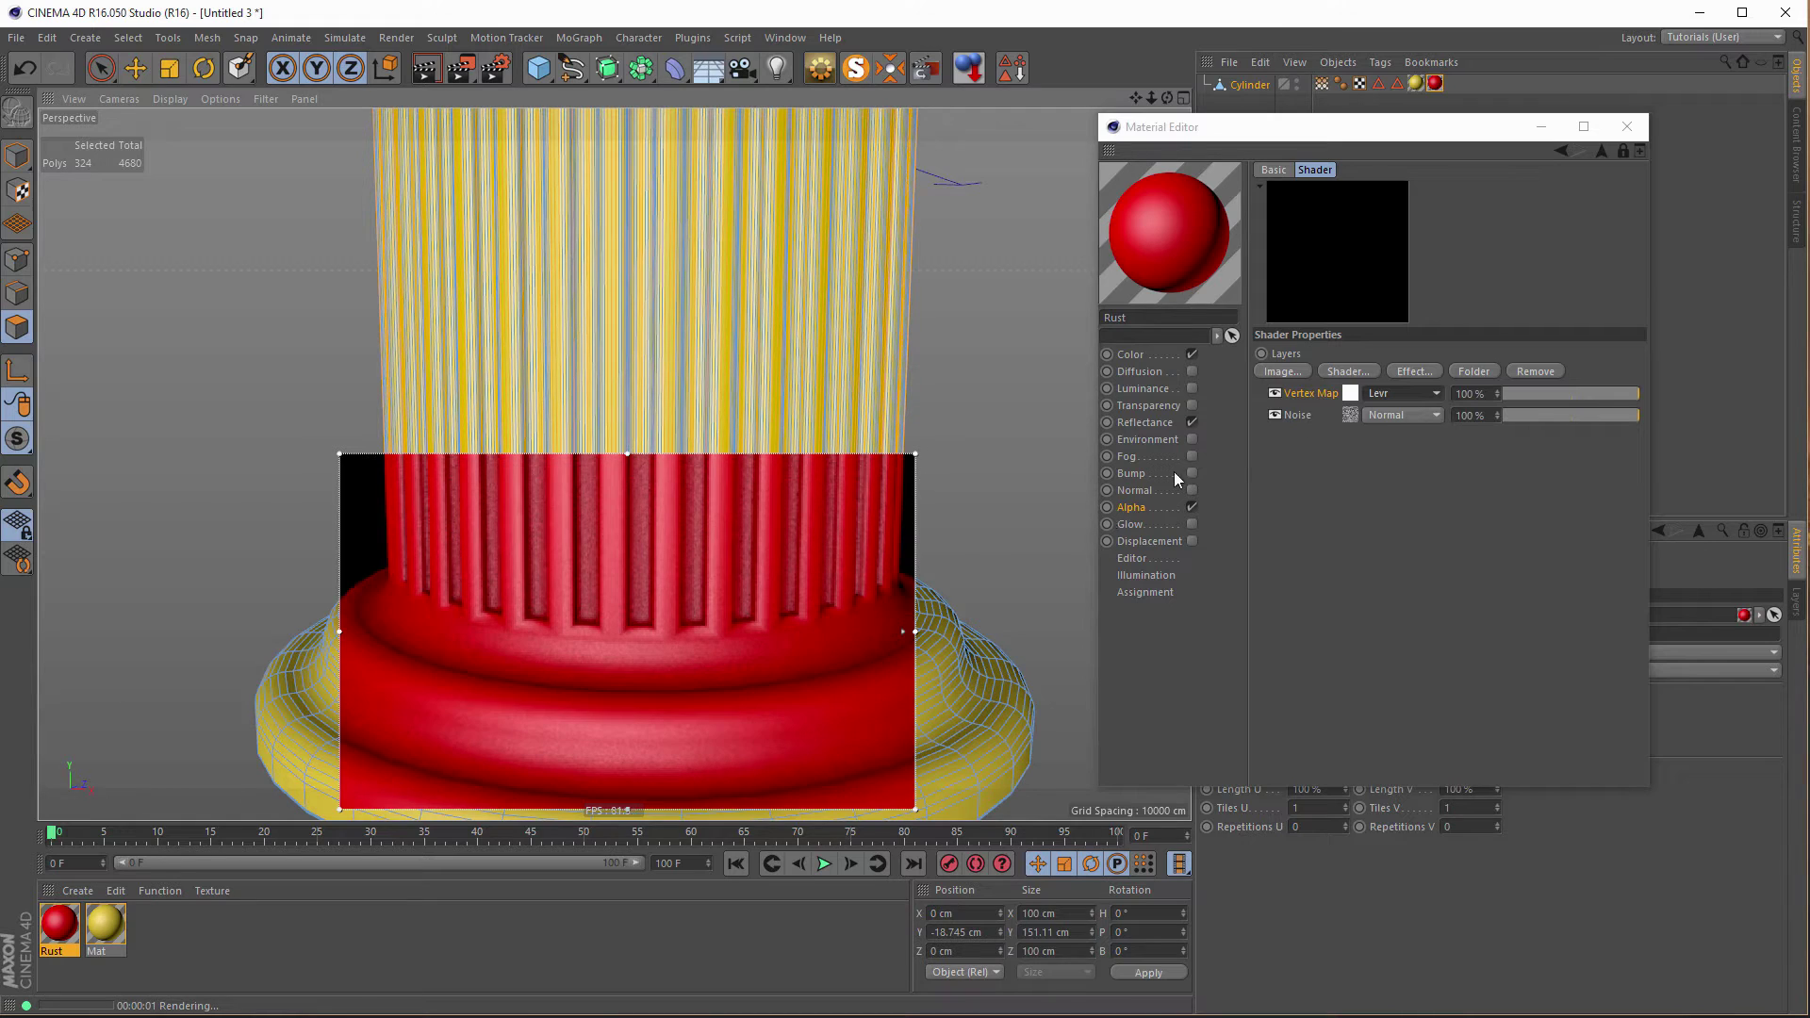
# Disable Image Alpha in the Rust material's Alpha channel.
pyautogui.click(1602, 152)
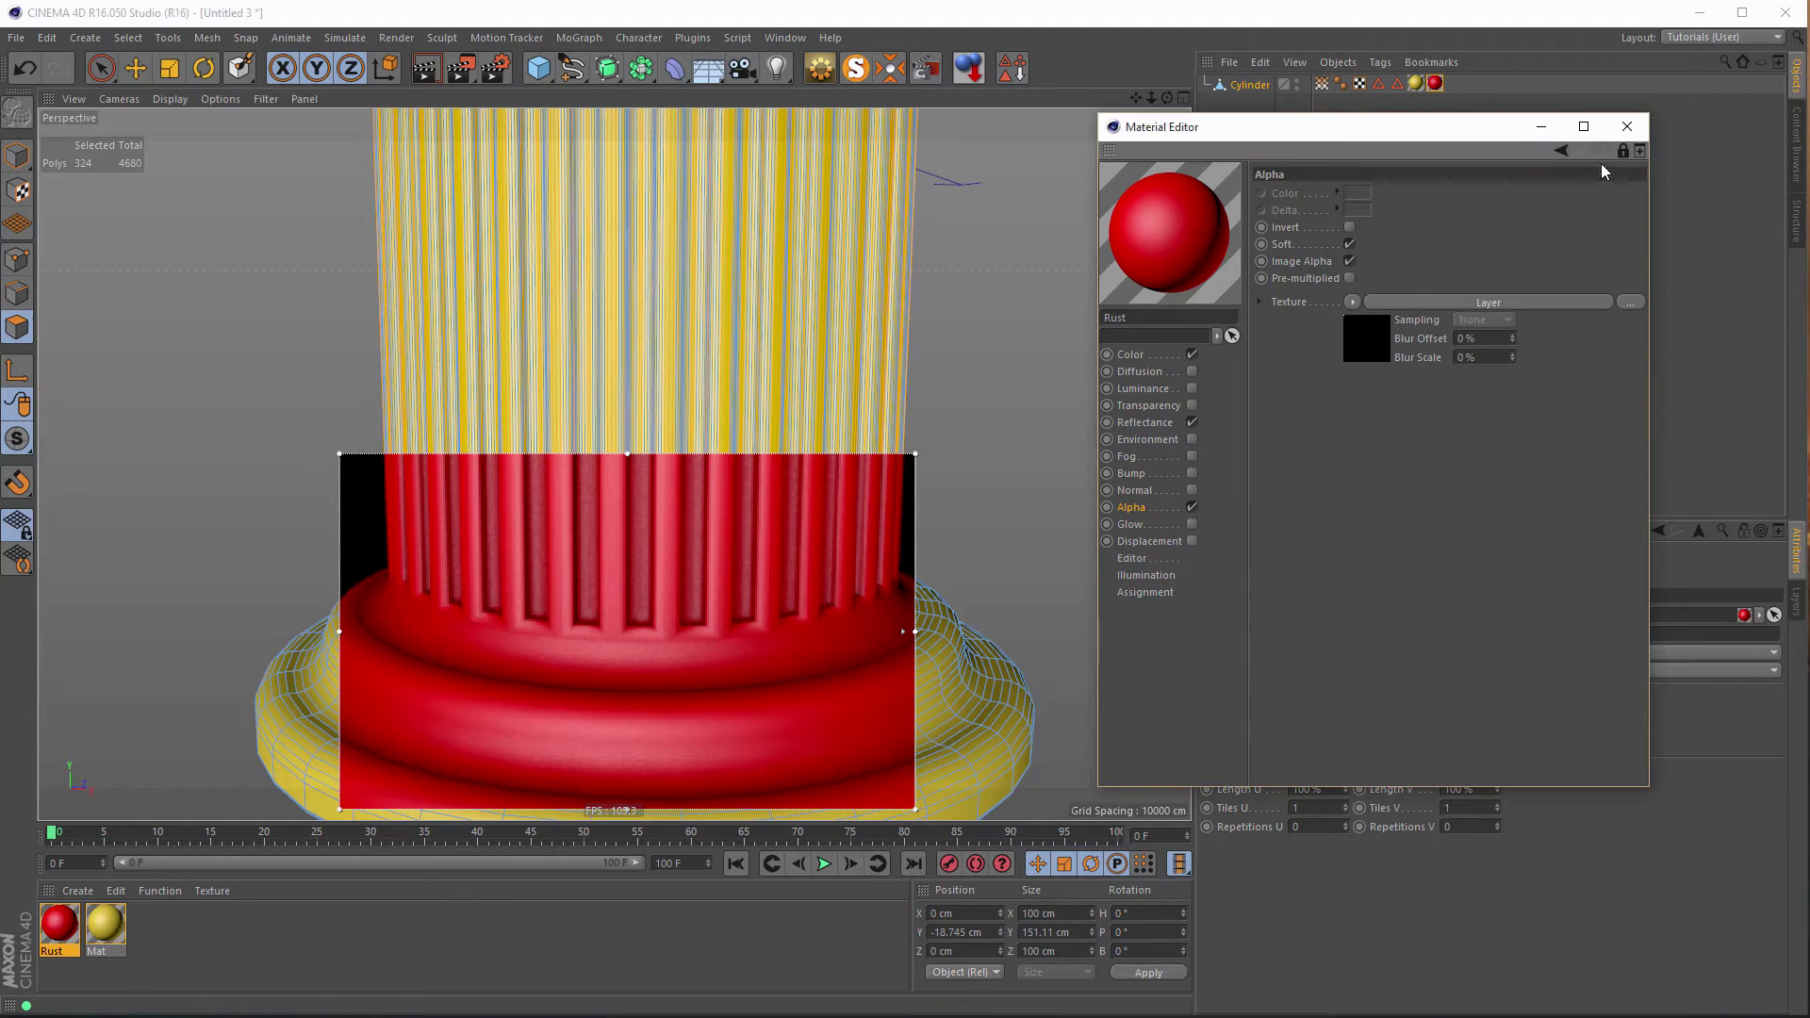
pyautogui.click(1350, 260)
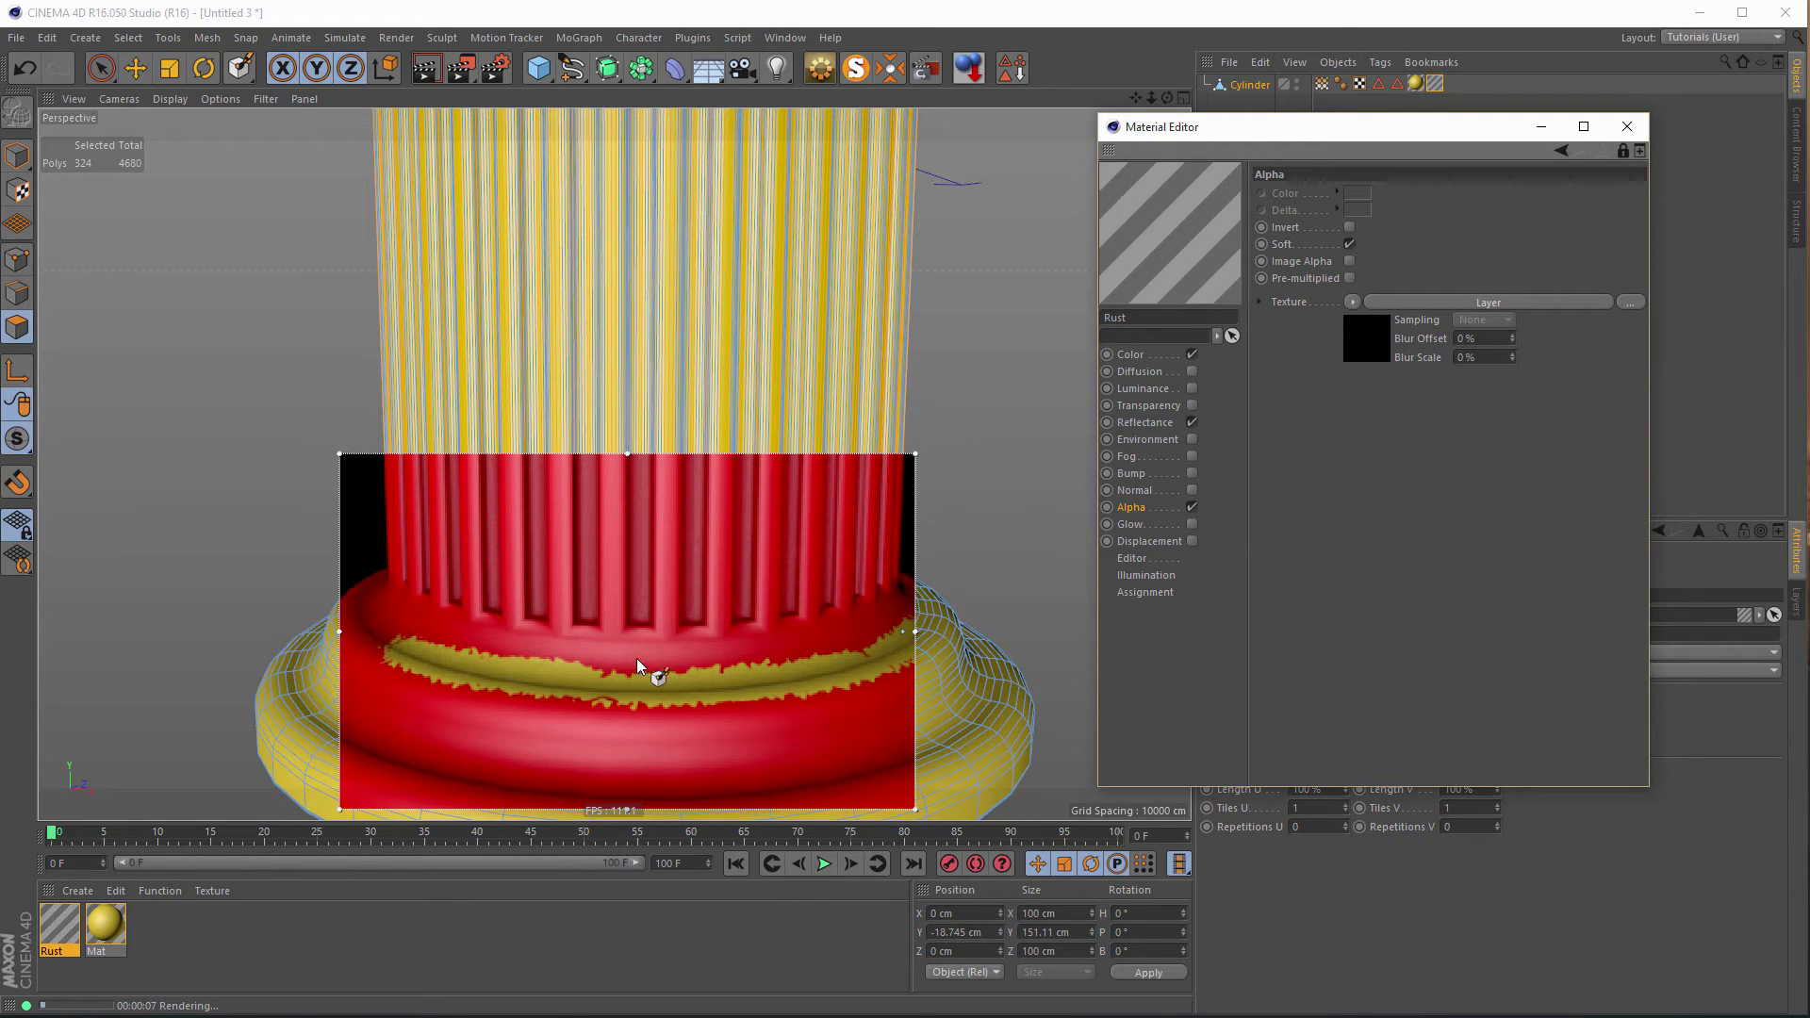
# Invert the Rust material's alpha and widen the interactive render region across more of the hydrant's base.
pyautogui.click(1349, 227)
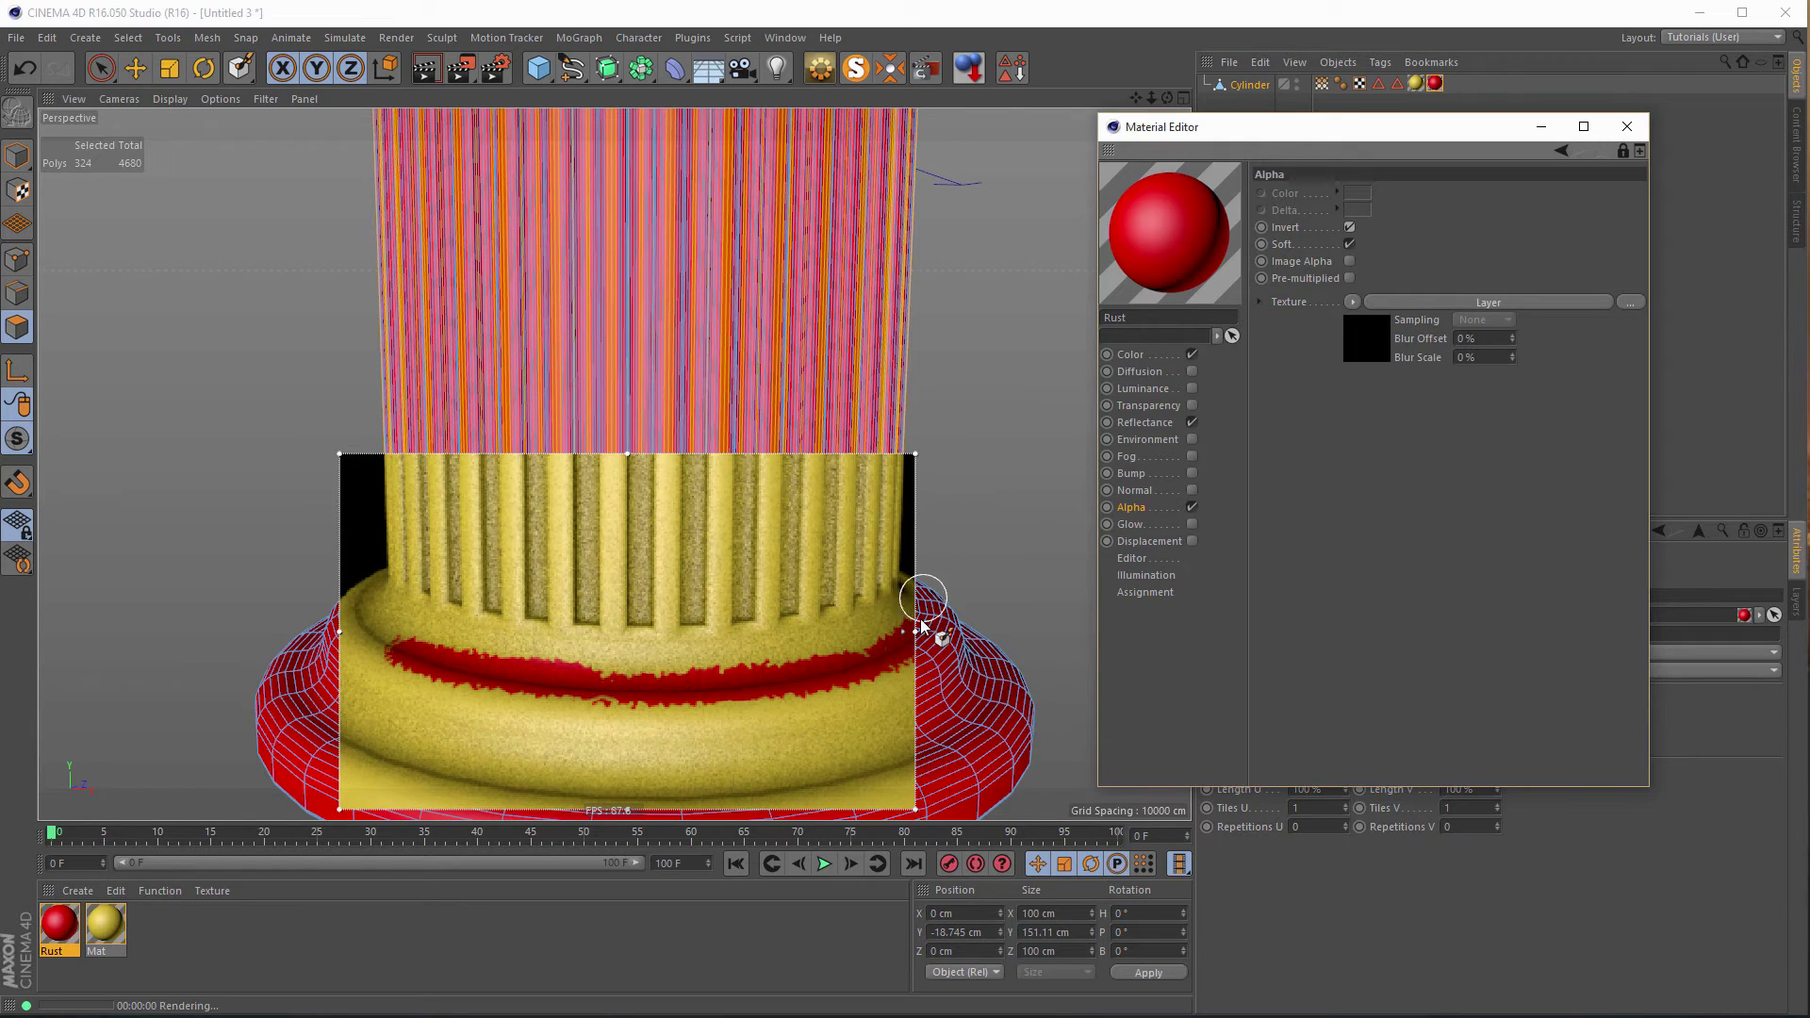
pyautogui.moveTo(915, 632); pyautogui.dragTo(991, 665)
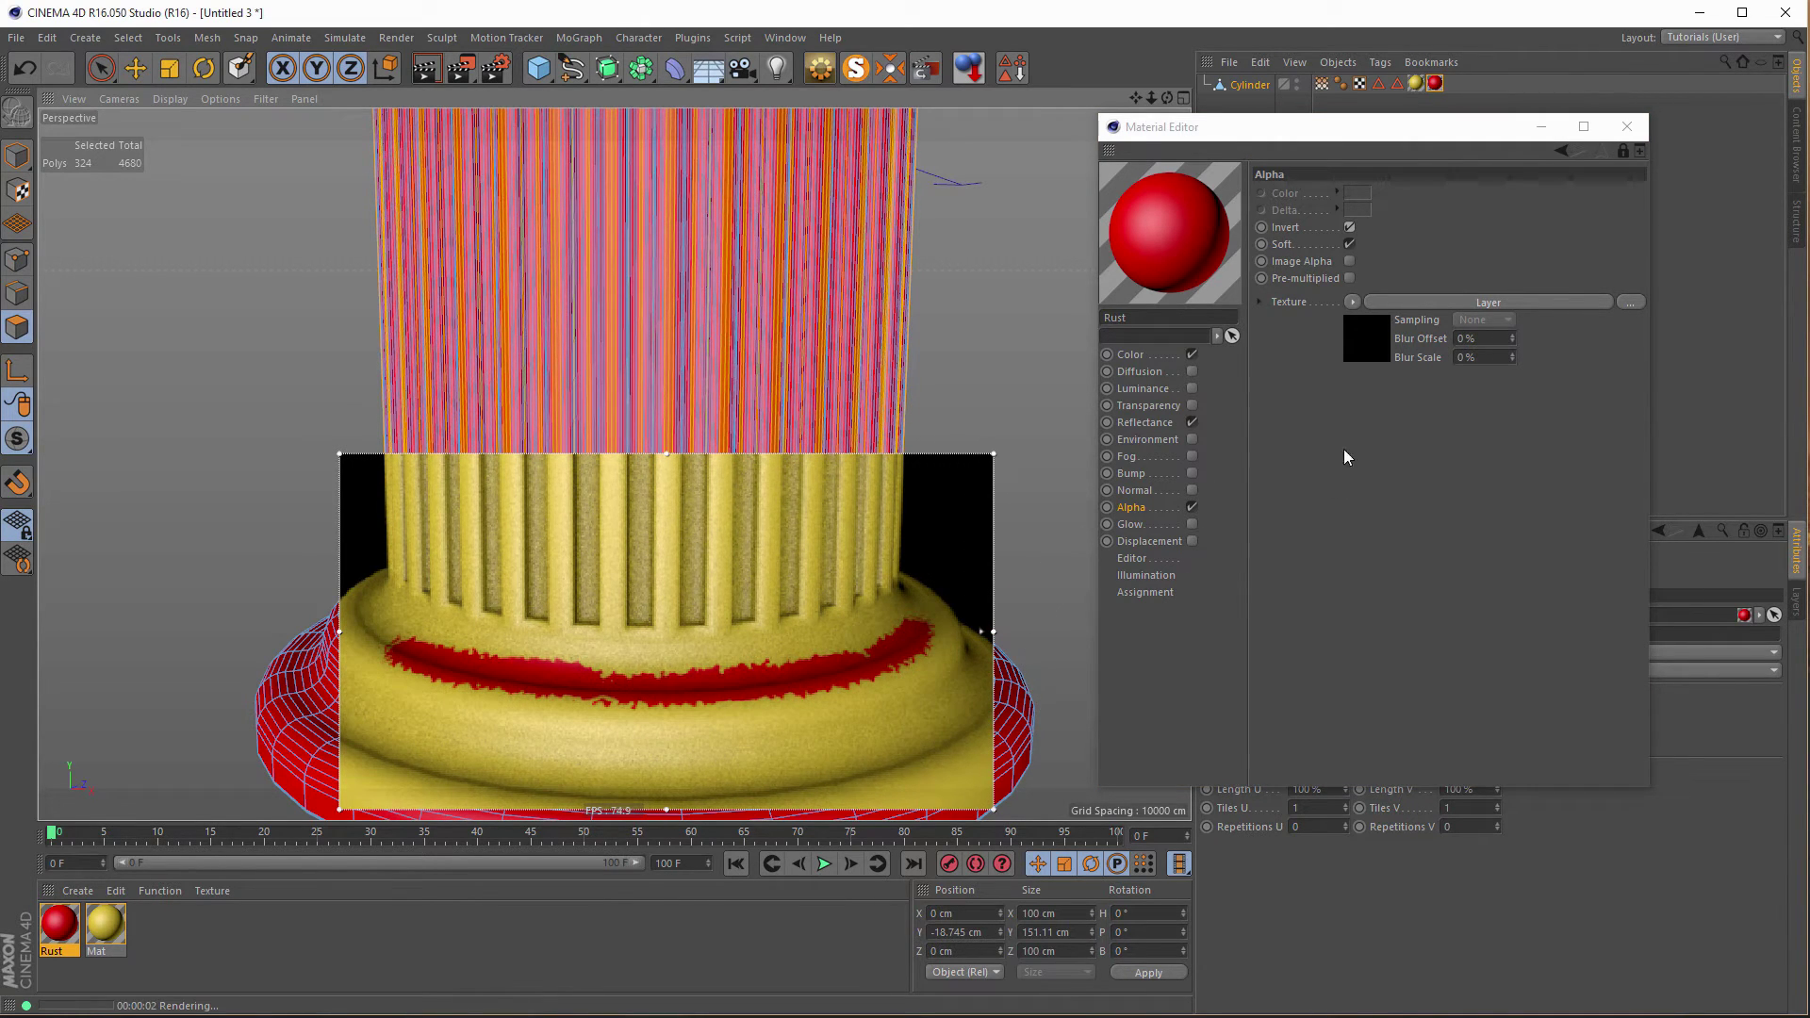
# In the alpha's Layer shader, try the Vertex Map layer at 54 % opacity and return it to 100 %.
pyautogui.click(1373, 337)
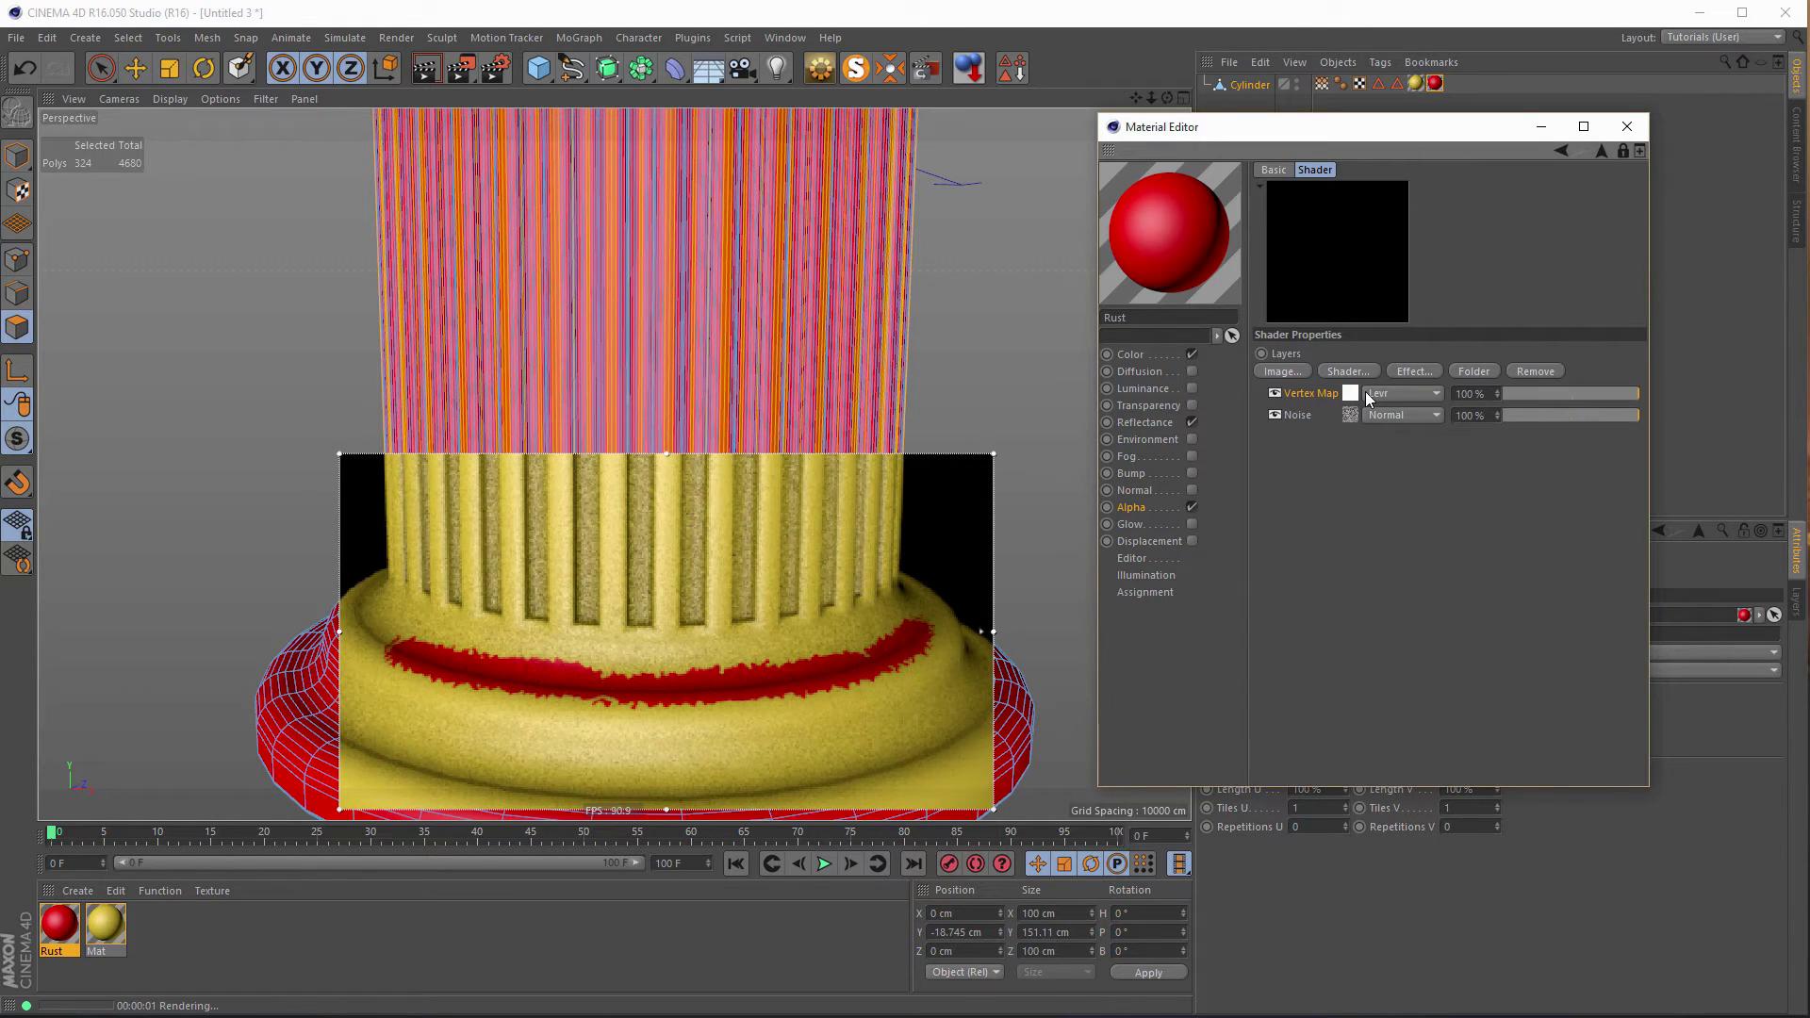
pyautogui.moveTo(1626, 394); pyautogui.dragTo(1612, 394)
pyautogui.moveTo(1599, 390); pyautogui.dragTo(1572, 388)
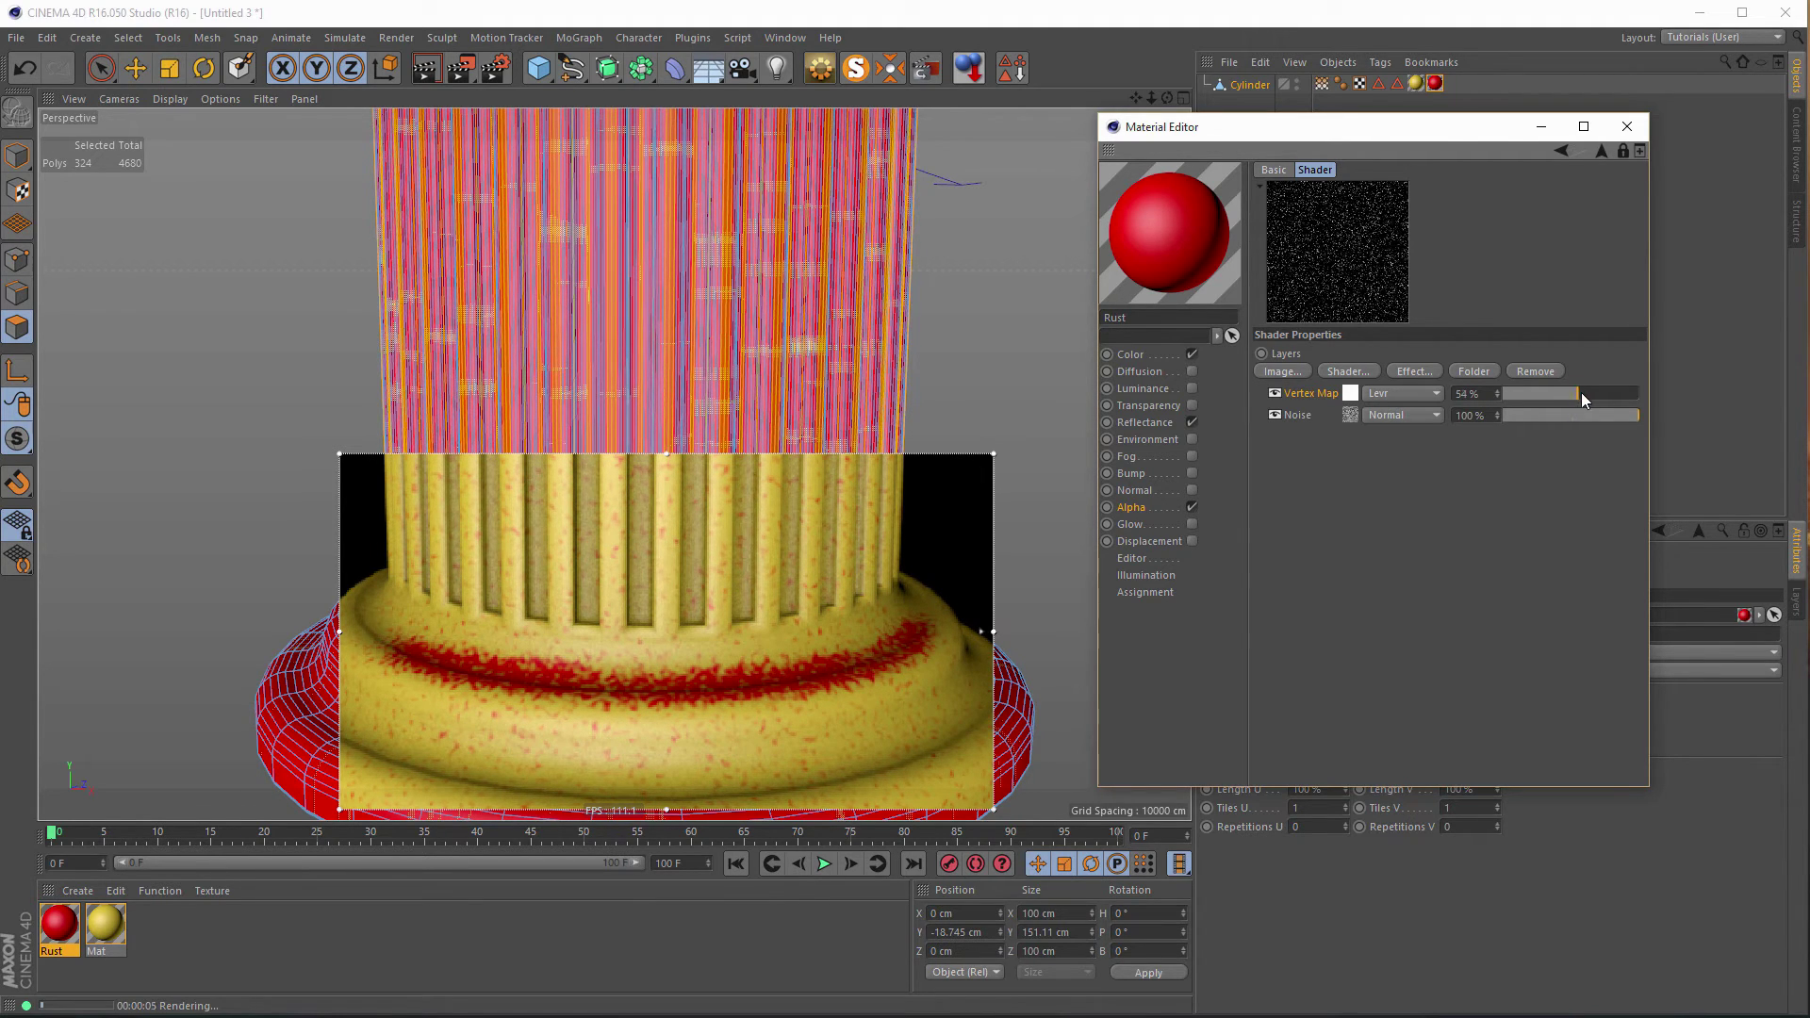
pyautogui.moveTo(1581, 393); pyautogui.dragTo(1640, 413)
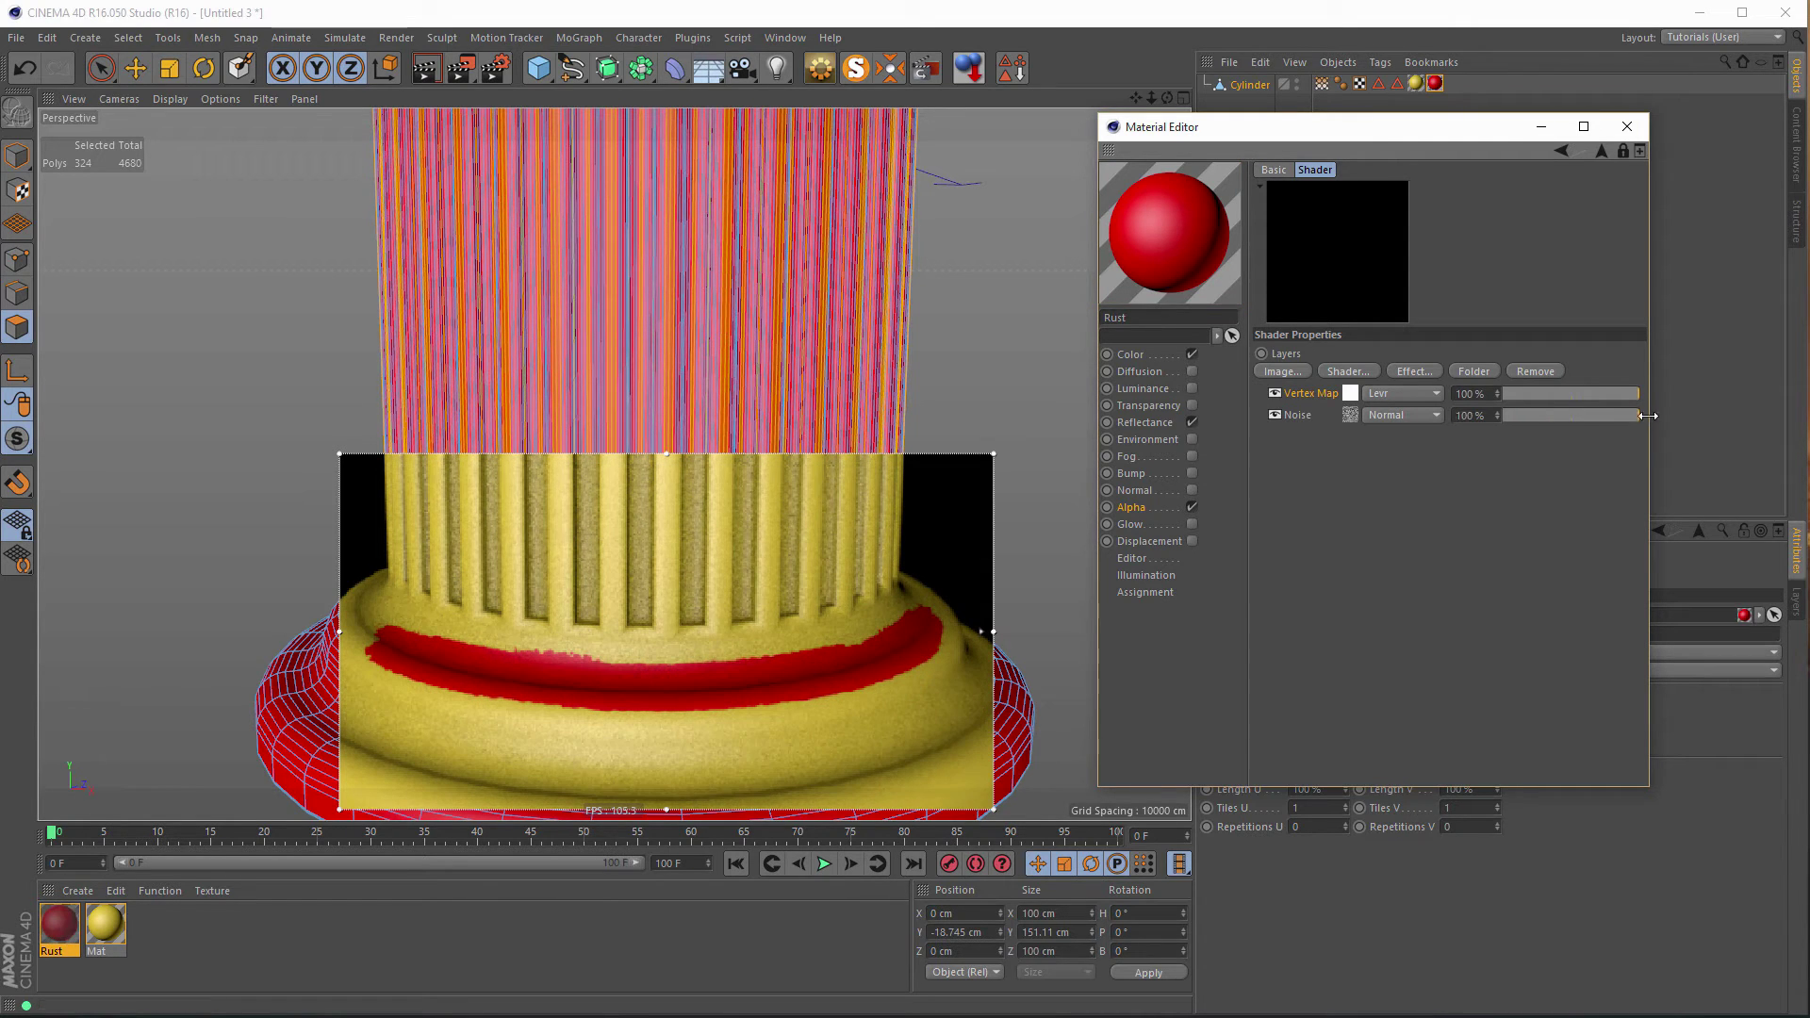
# Set the alpha Noise shader's Low Clip to 29 % and High Clip to 79 %.
pyautogui.click(1355, 415)
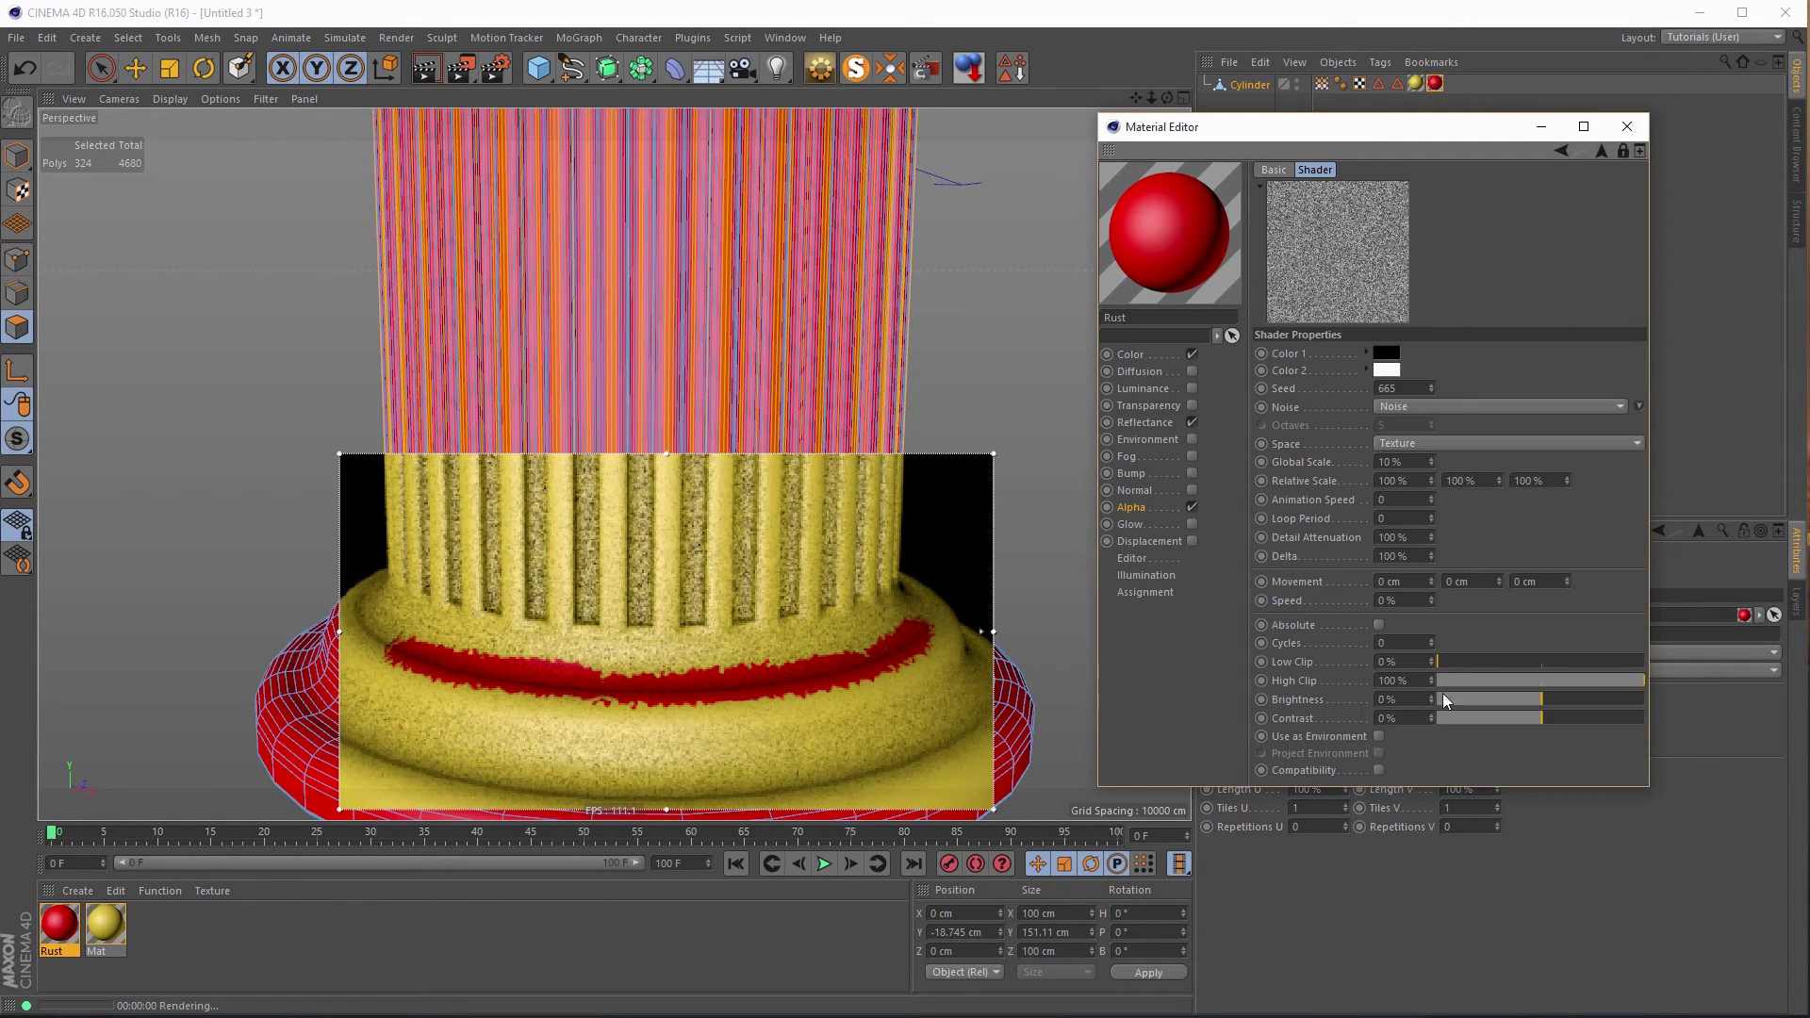
pyautogui.moveTo(1442, 665); pyautogui.dragTo(1576, 679)
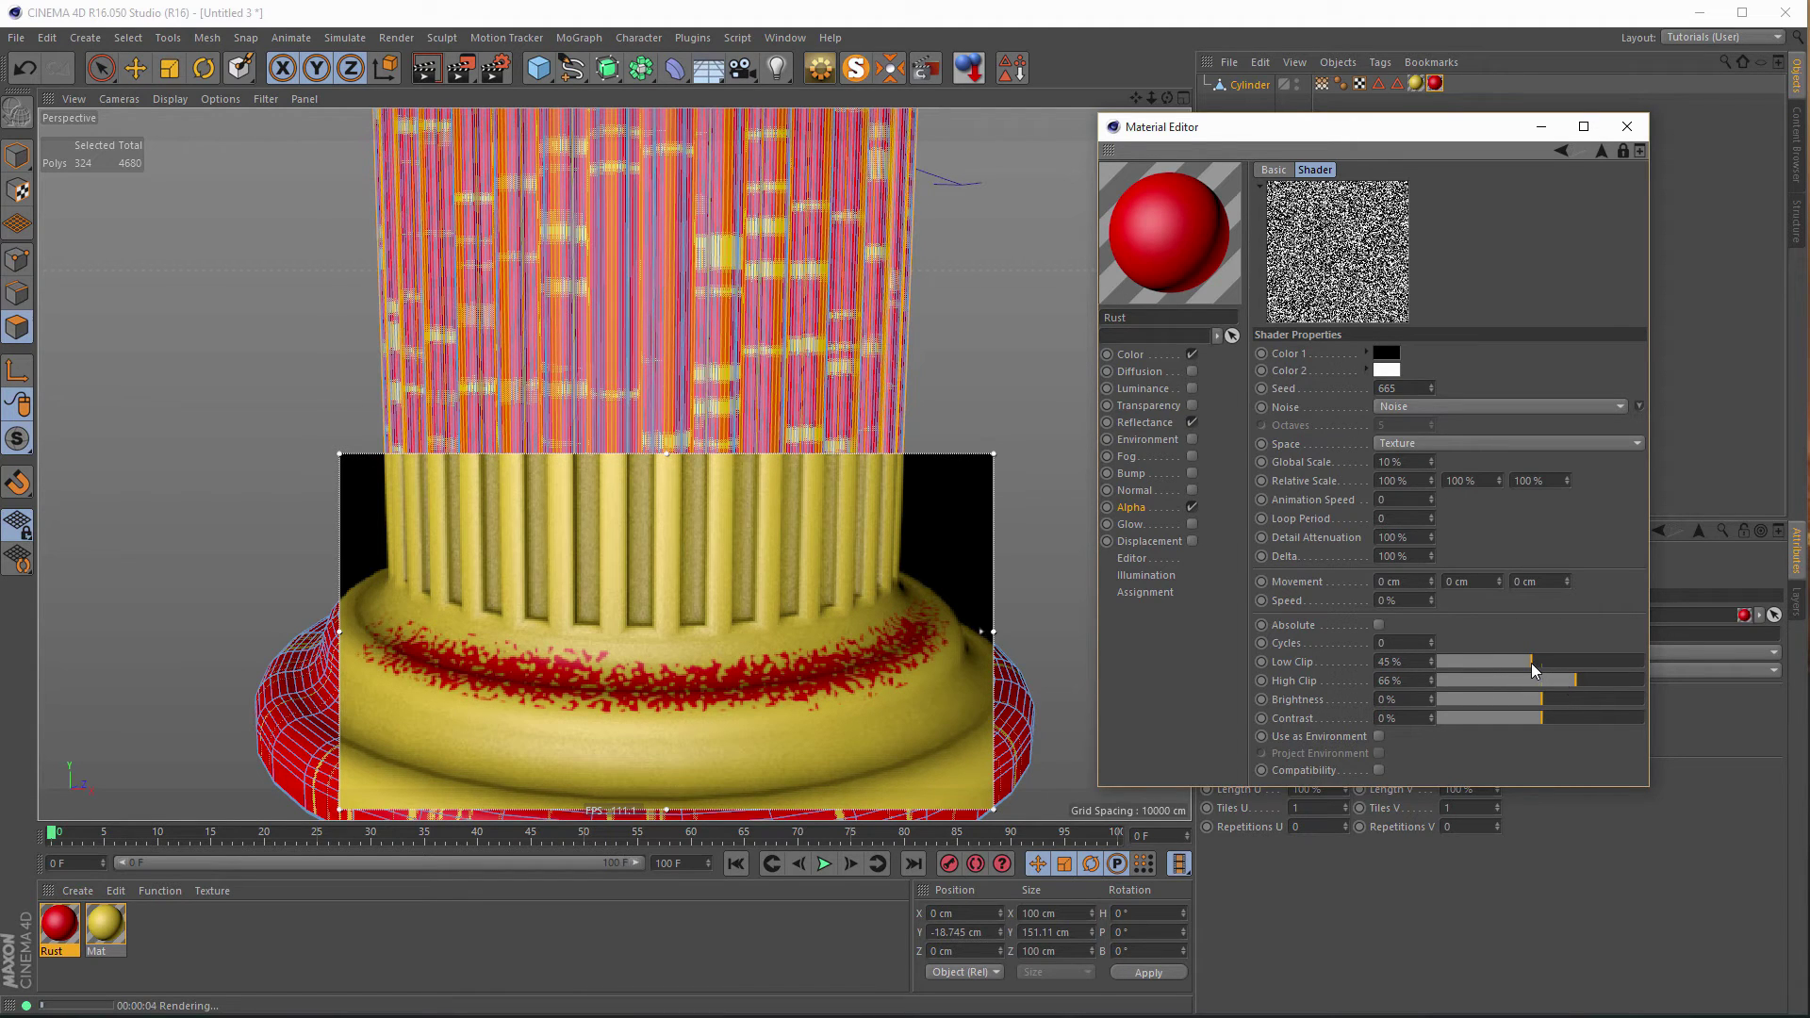
pyautogui.click(1565, 681)
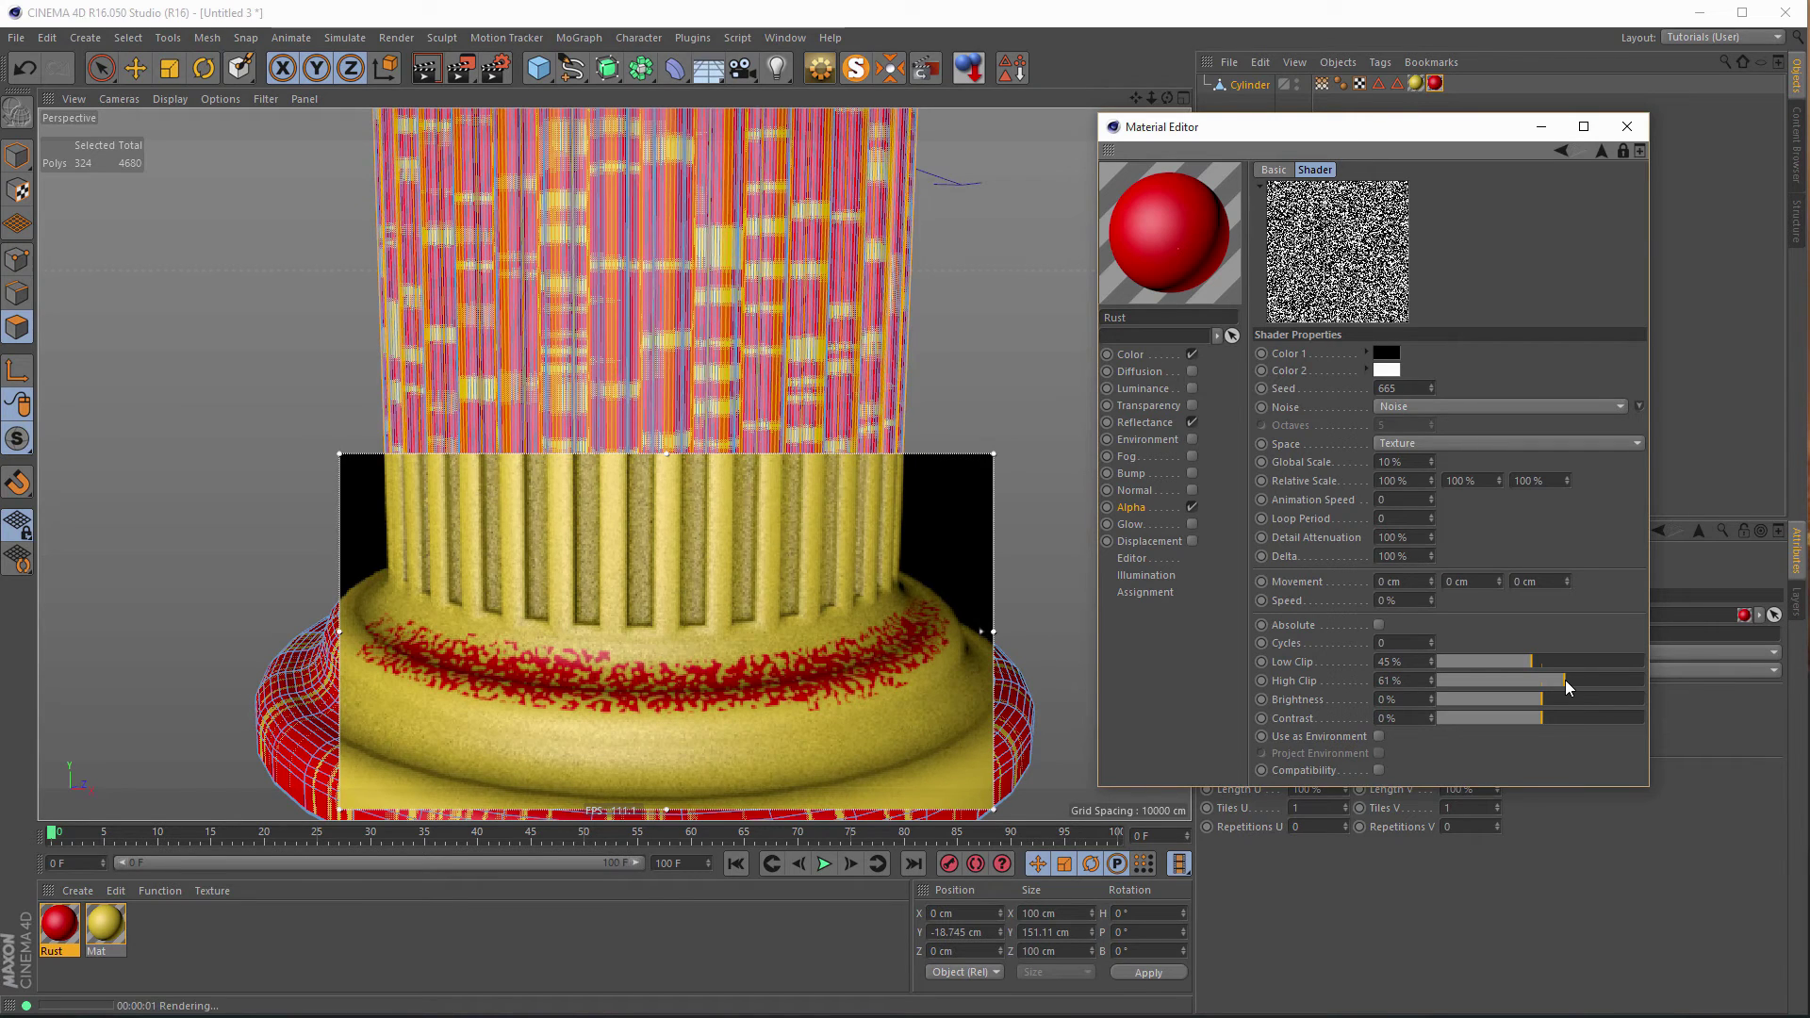
pyautogui.moveTo(1565, 681); pyautogui.dragTo(1478, 660)
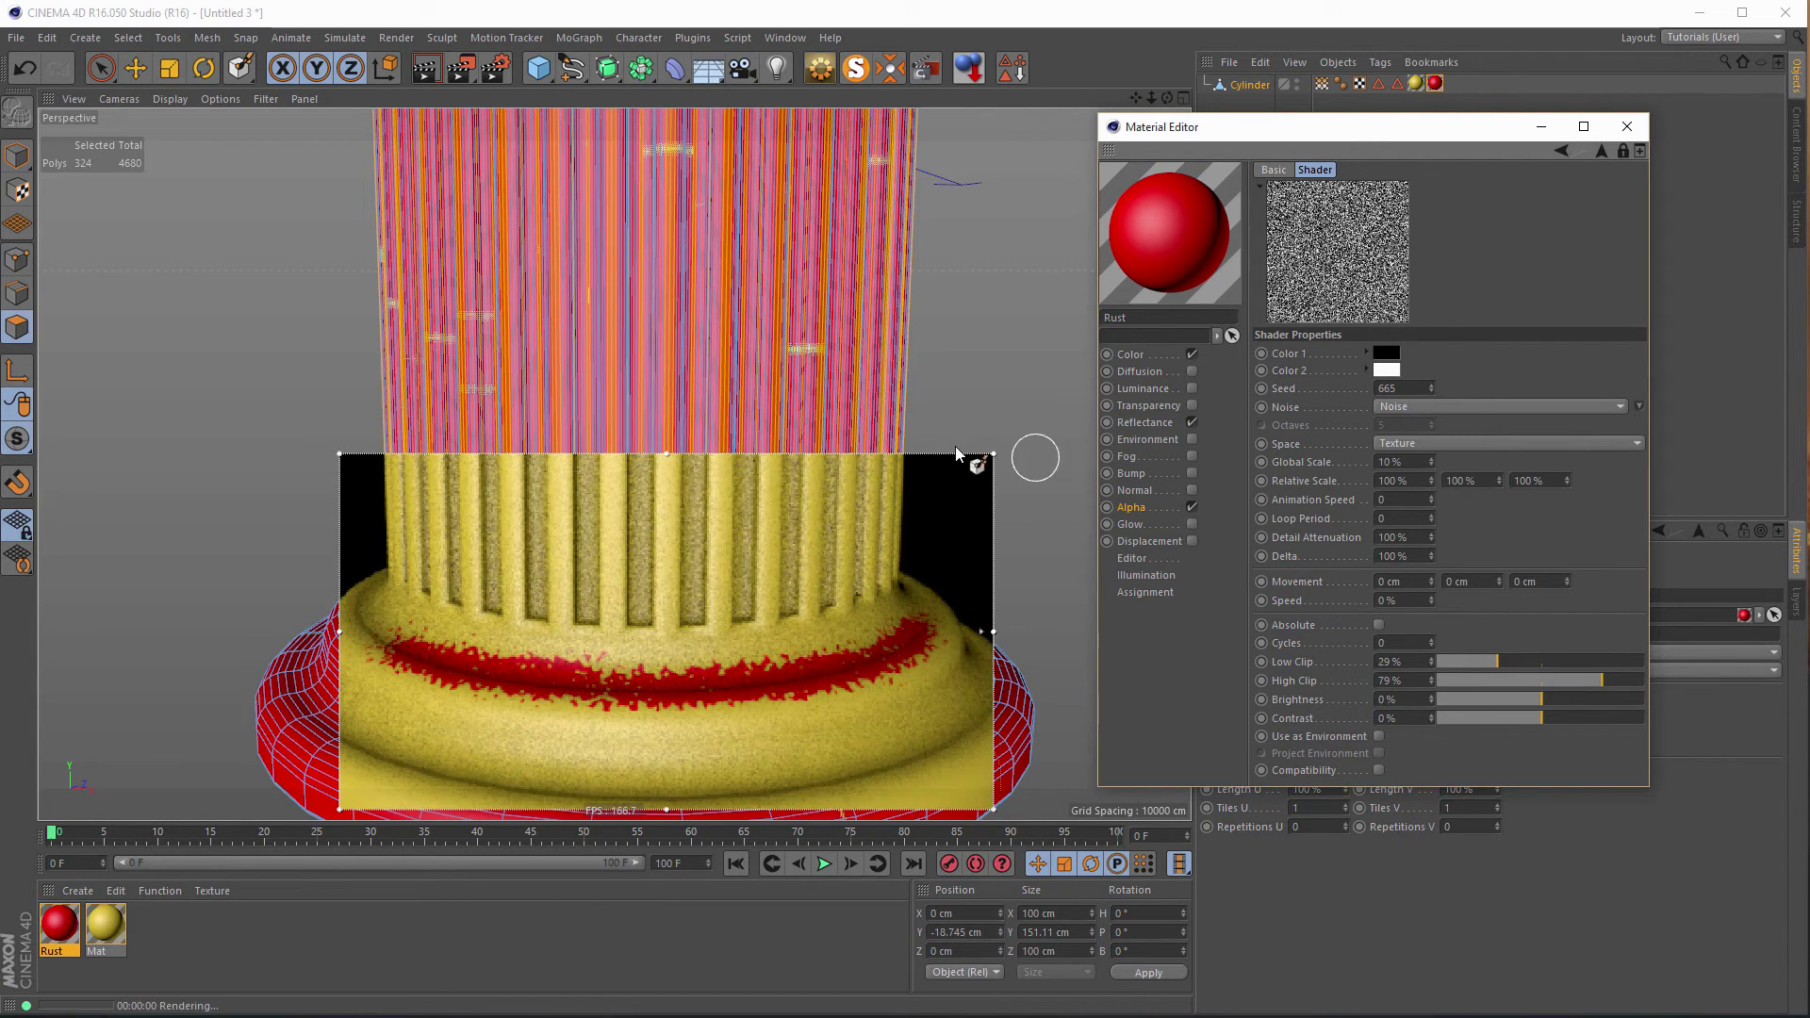
# Turn off the Interactive Render Region and open an enlarged Magic Preview window beside the hydrant.
pyautogui.click(461, 75)
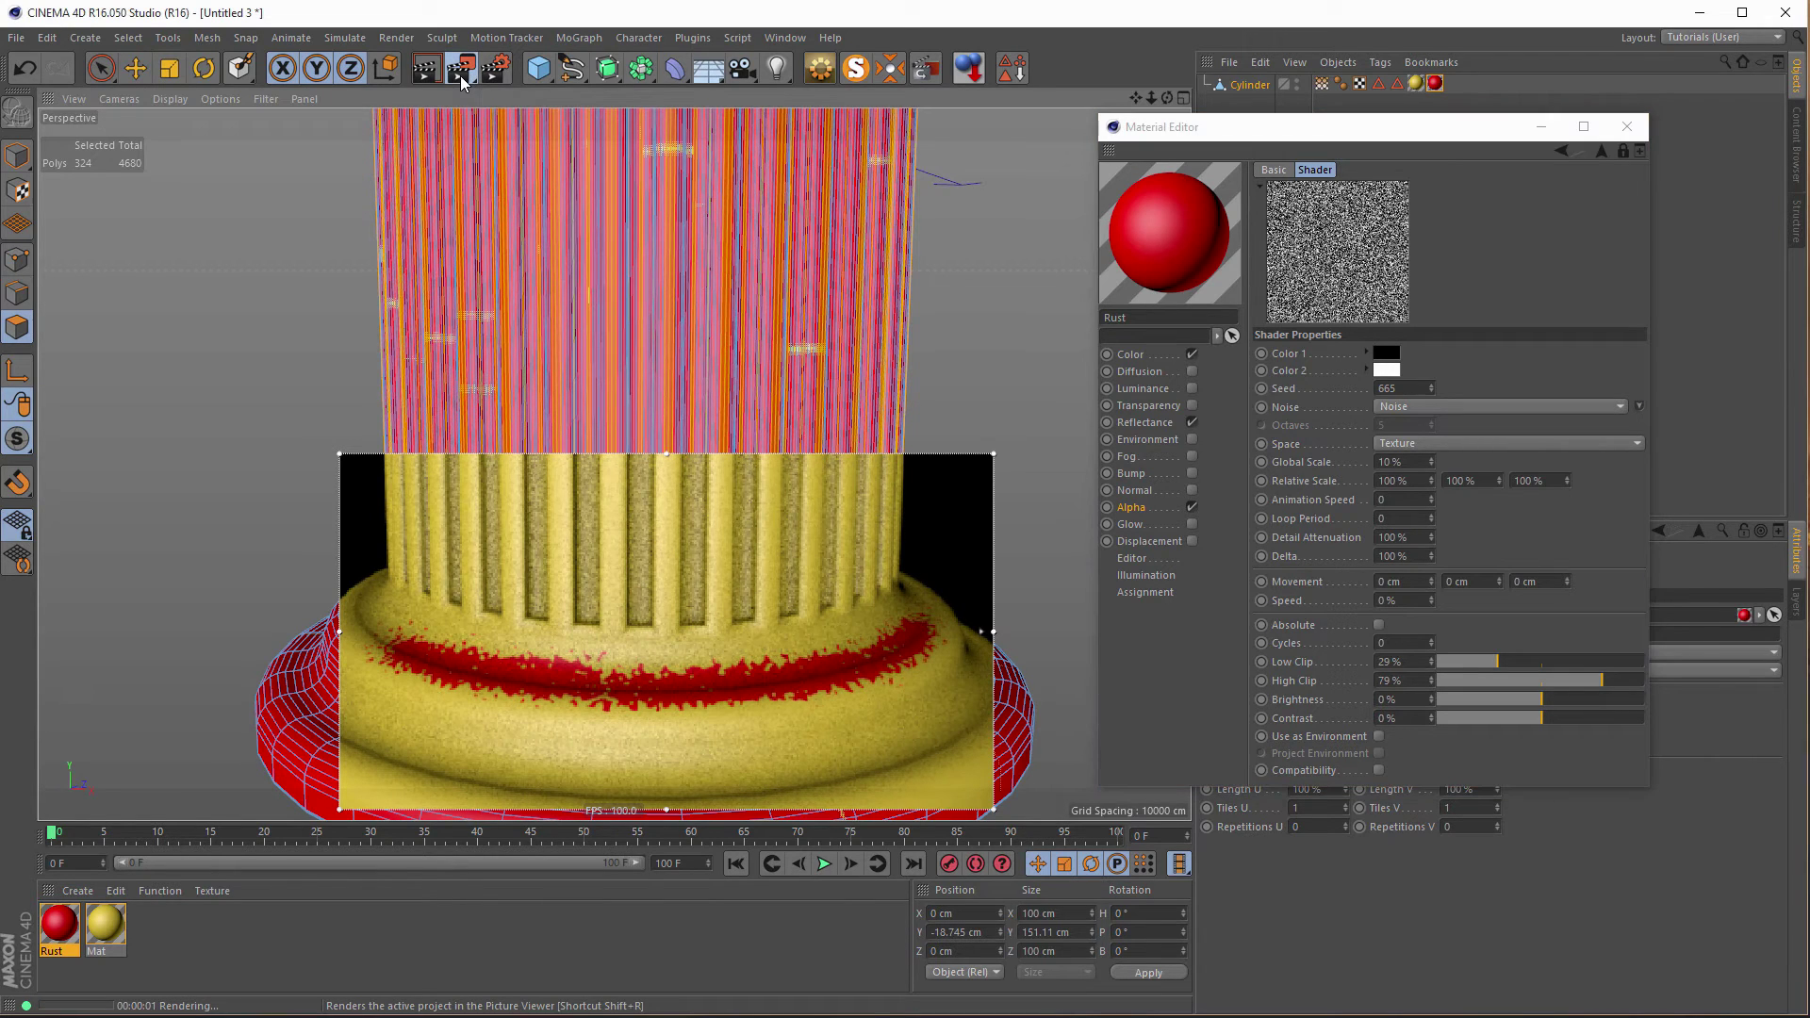
pyautogui.click(556, 353)
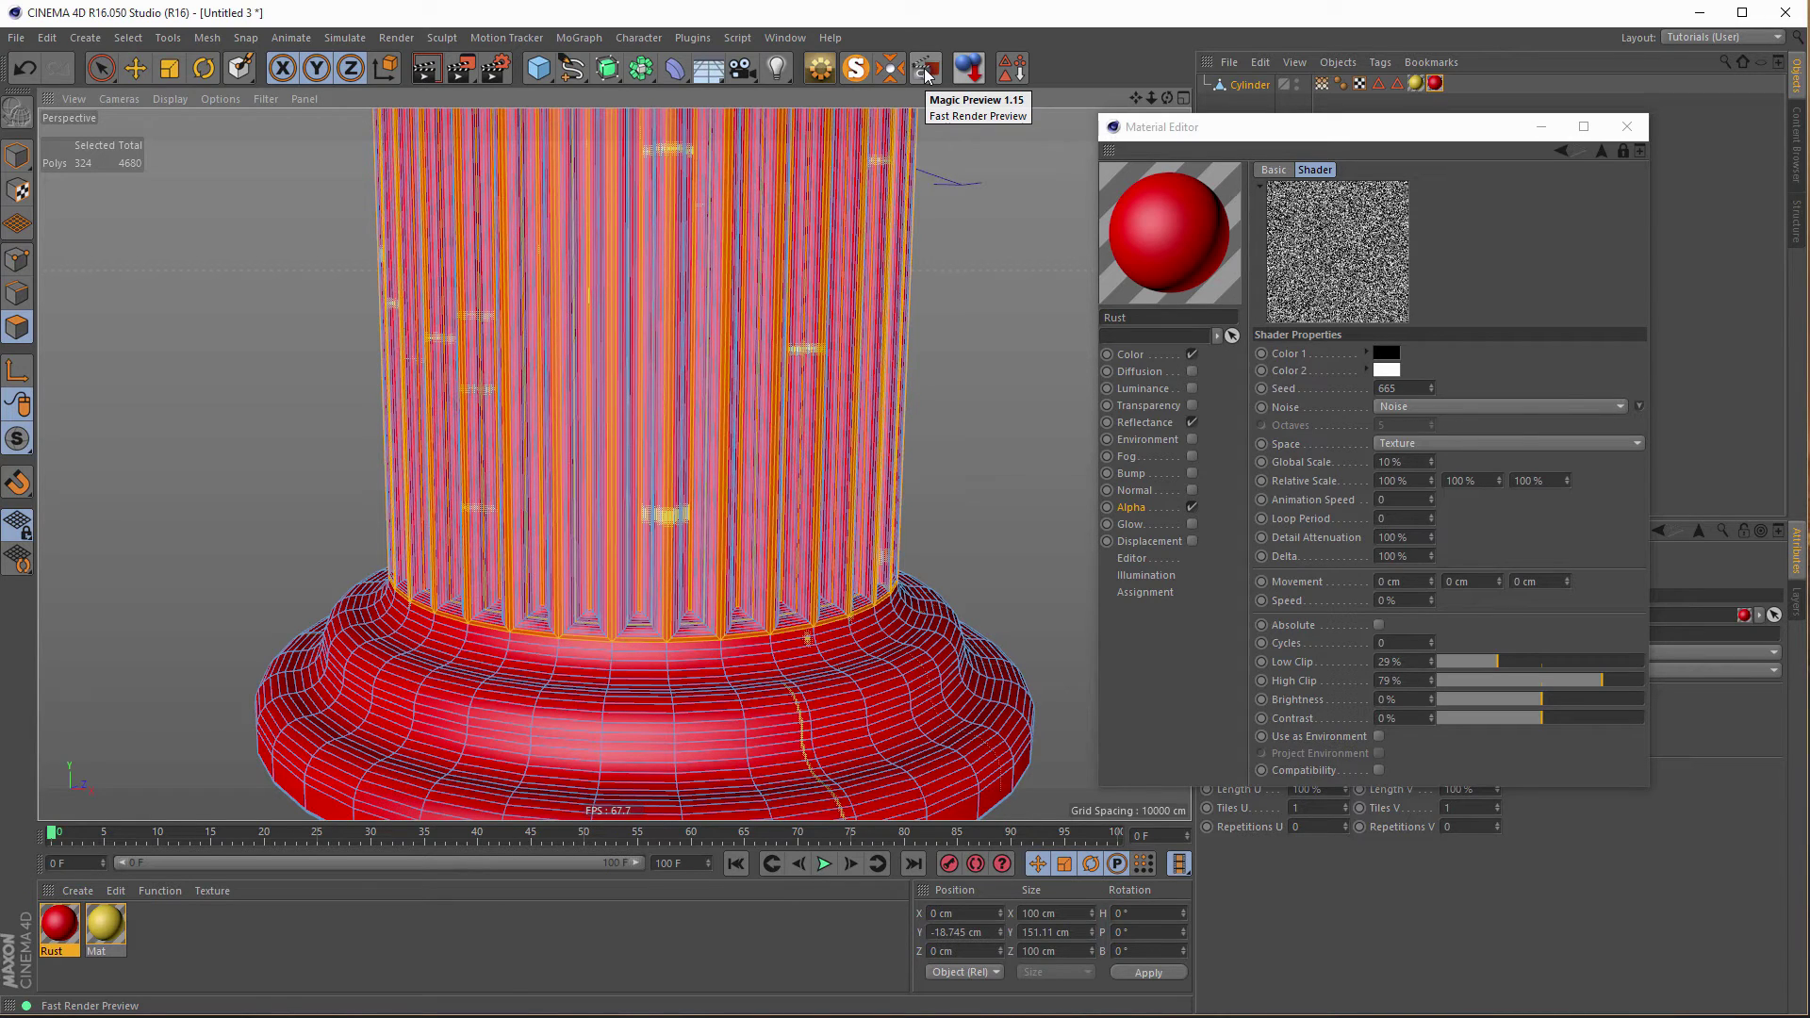
pyautogui.click(926, 70)
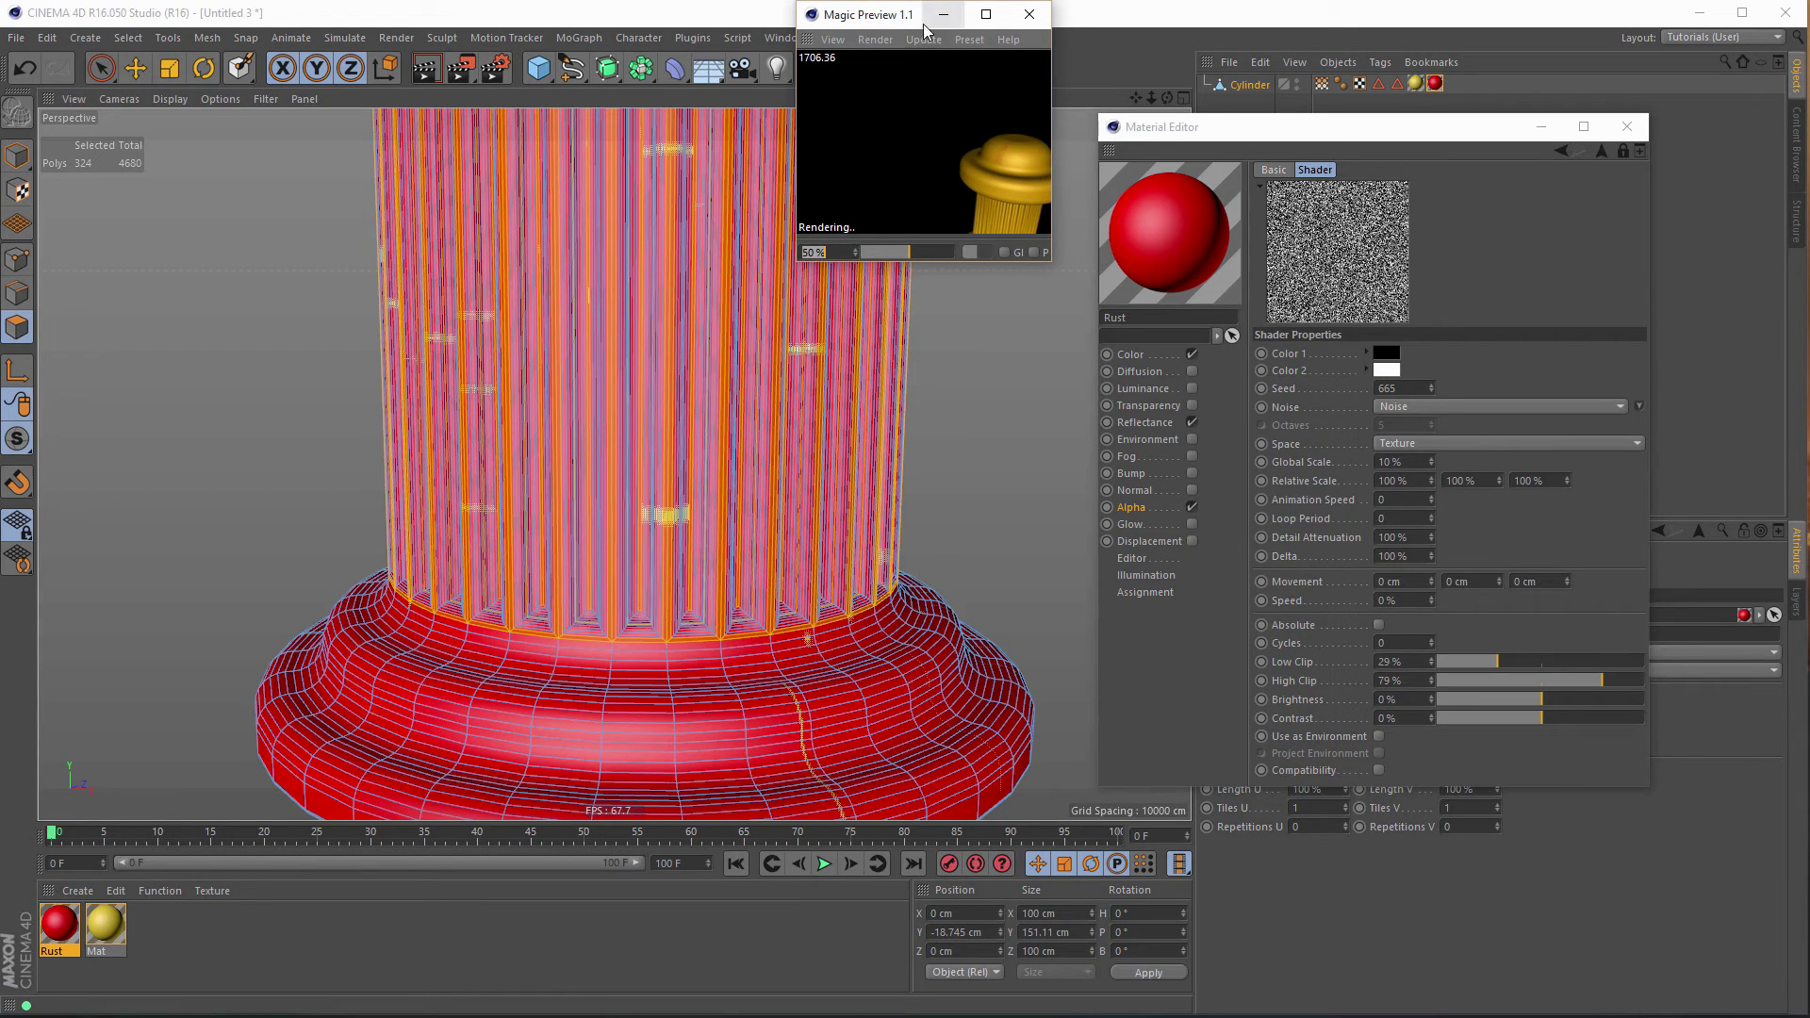
pyautogui.moveTo(820, 7); pyautogui.dragTo(66, 120)
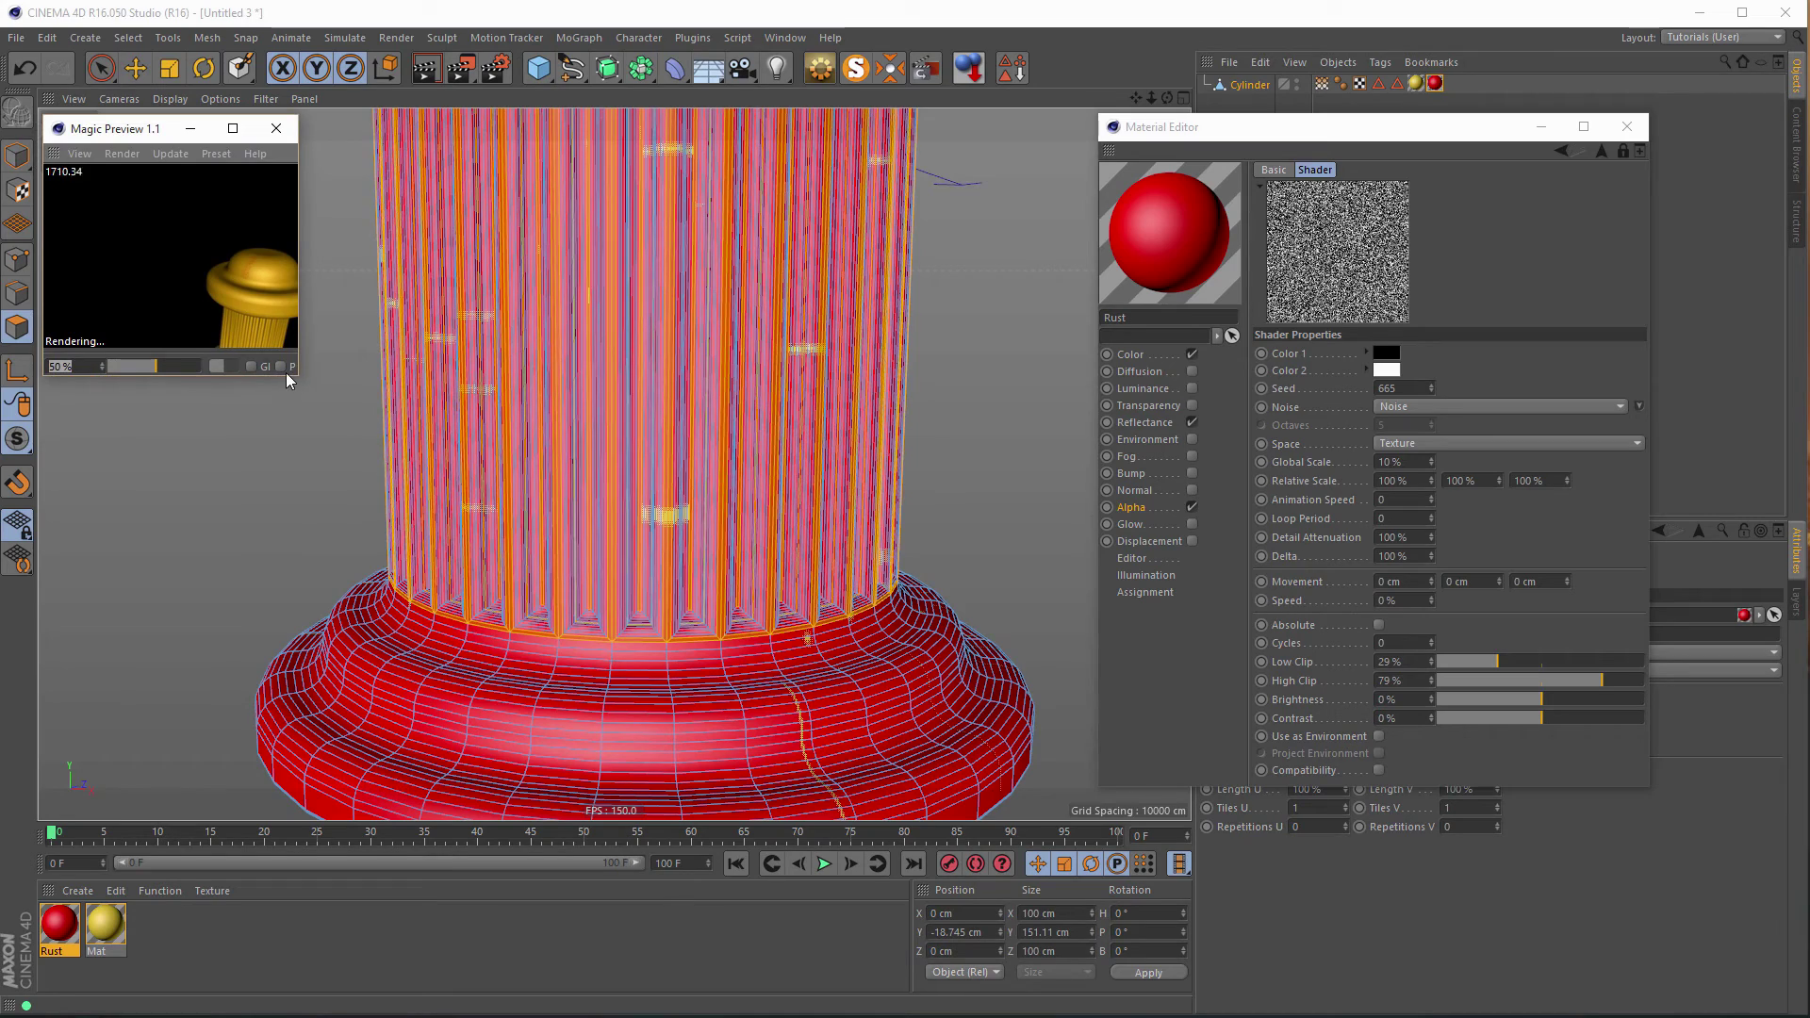
pyautogui.moveTo(296, 371); pyautogui.dragTo(429, 614)
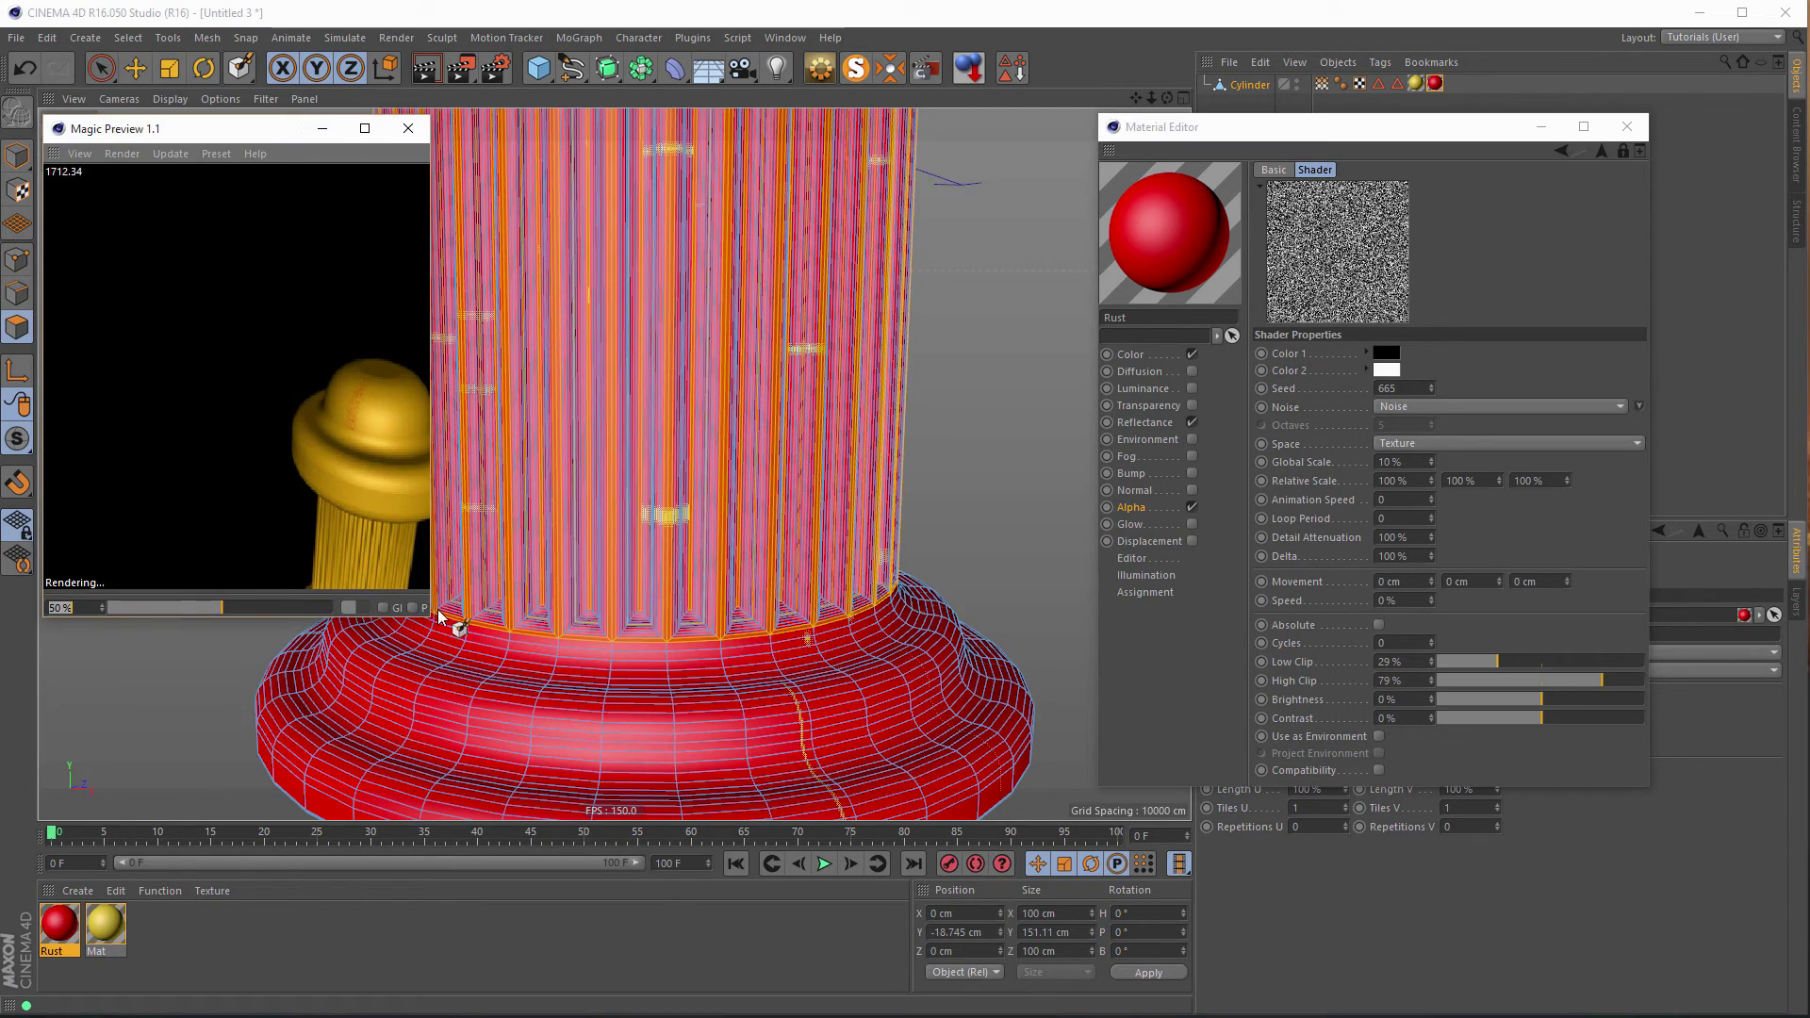
# Examine the noisy rust band on the hydrant's base at different distances in the Magic Preview.
pyautogui.scroll(-3, 676, 622)
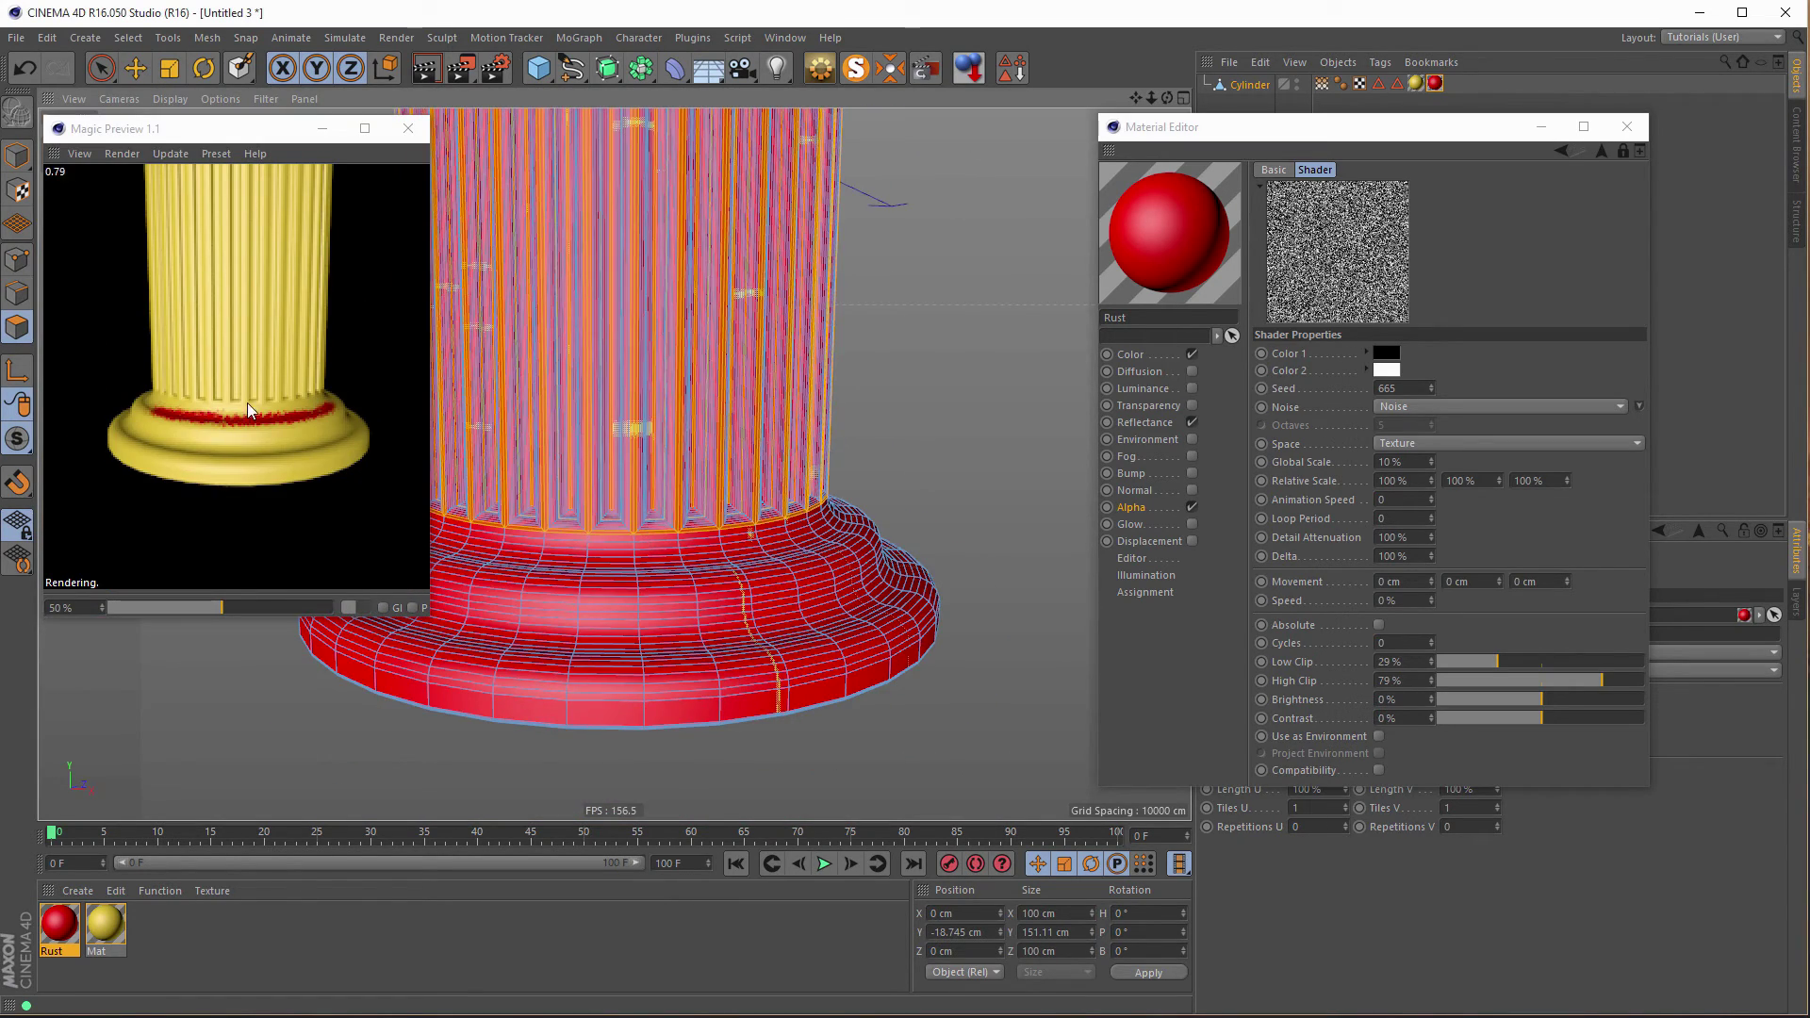
pyautogui.scroll(5, 557, 490)
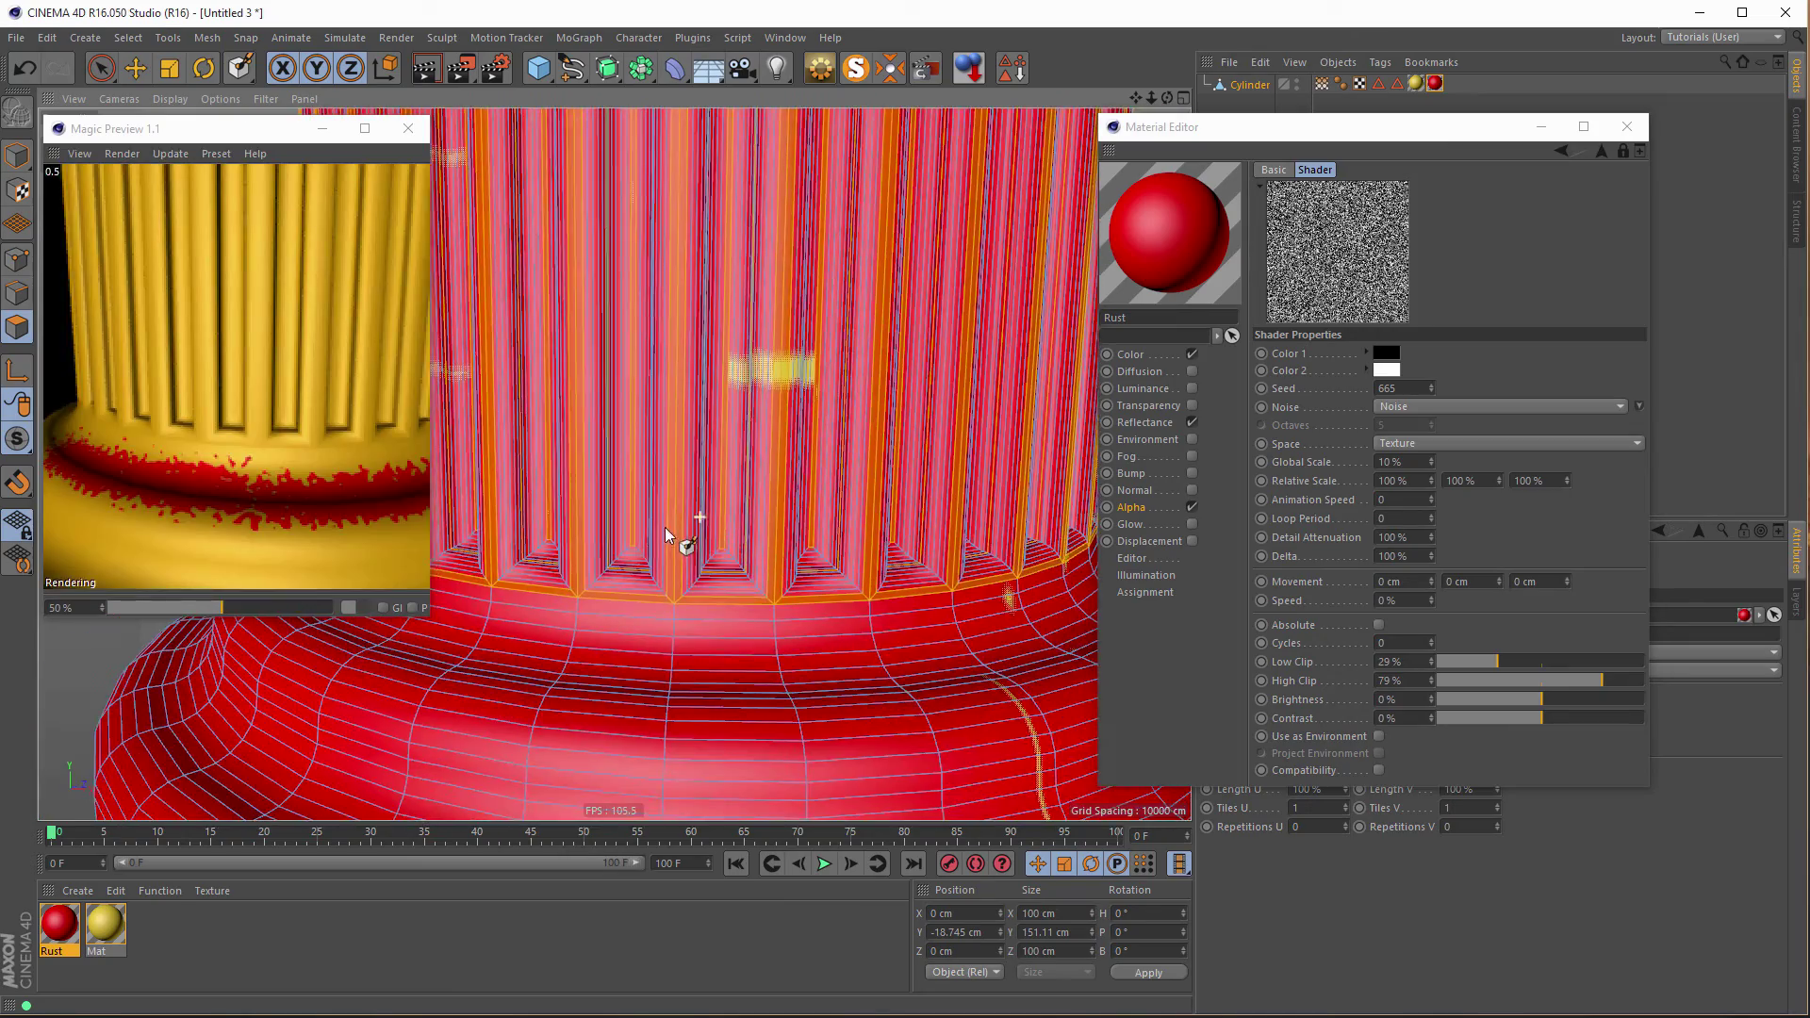
pyautogui.scroll(-2, 667, 543)
pyautogui.scroll(-2, 726, 594)
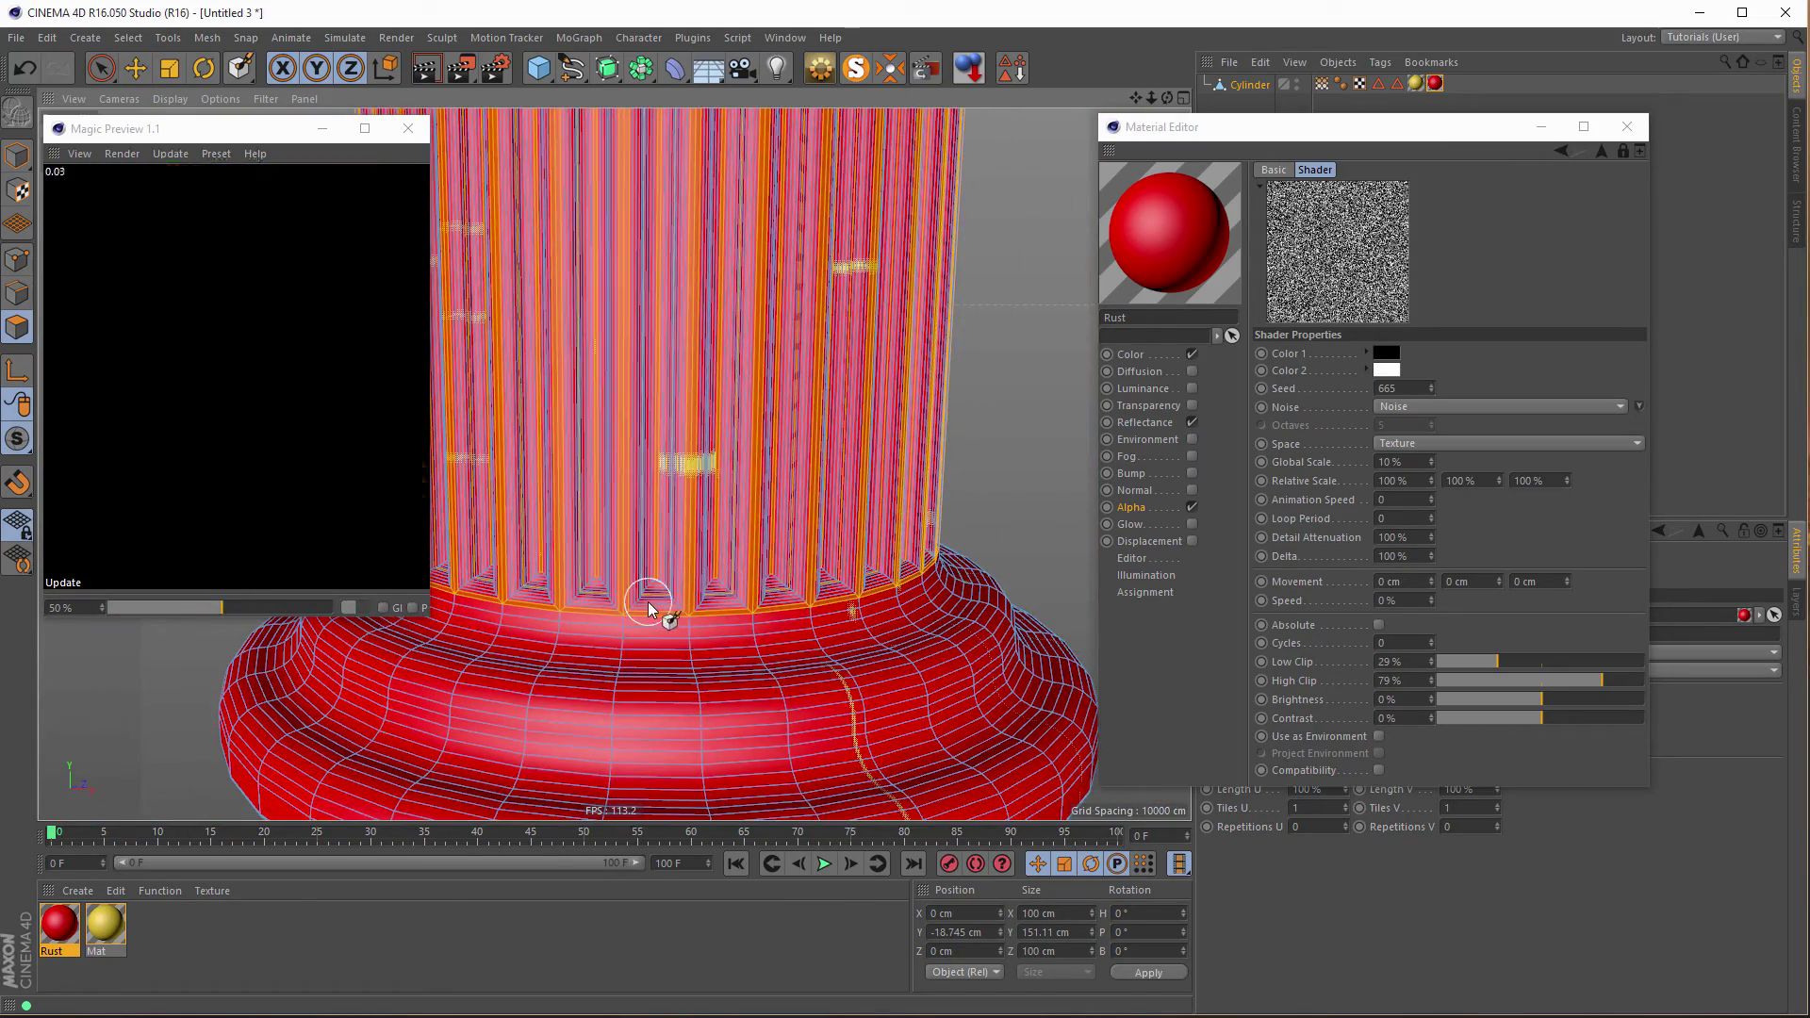
pyautogui.scroll(3, 741, 590)
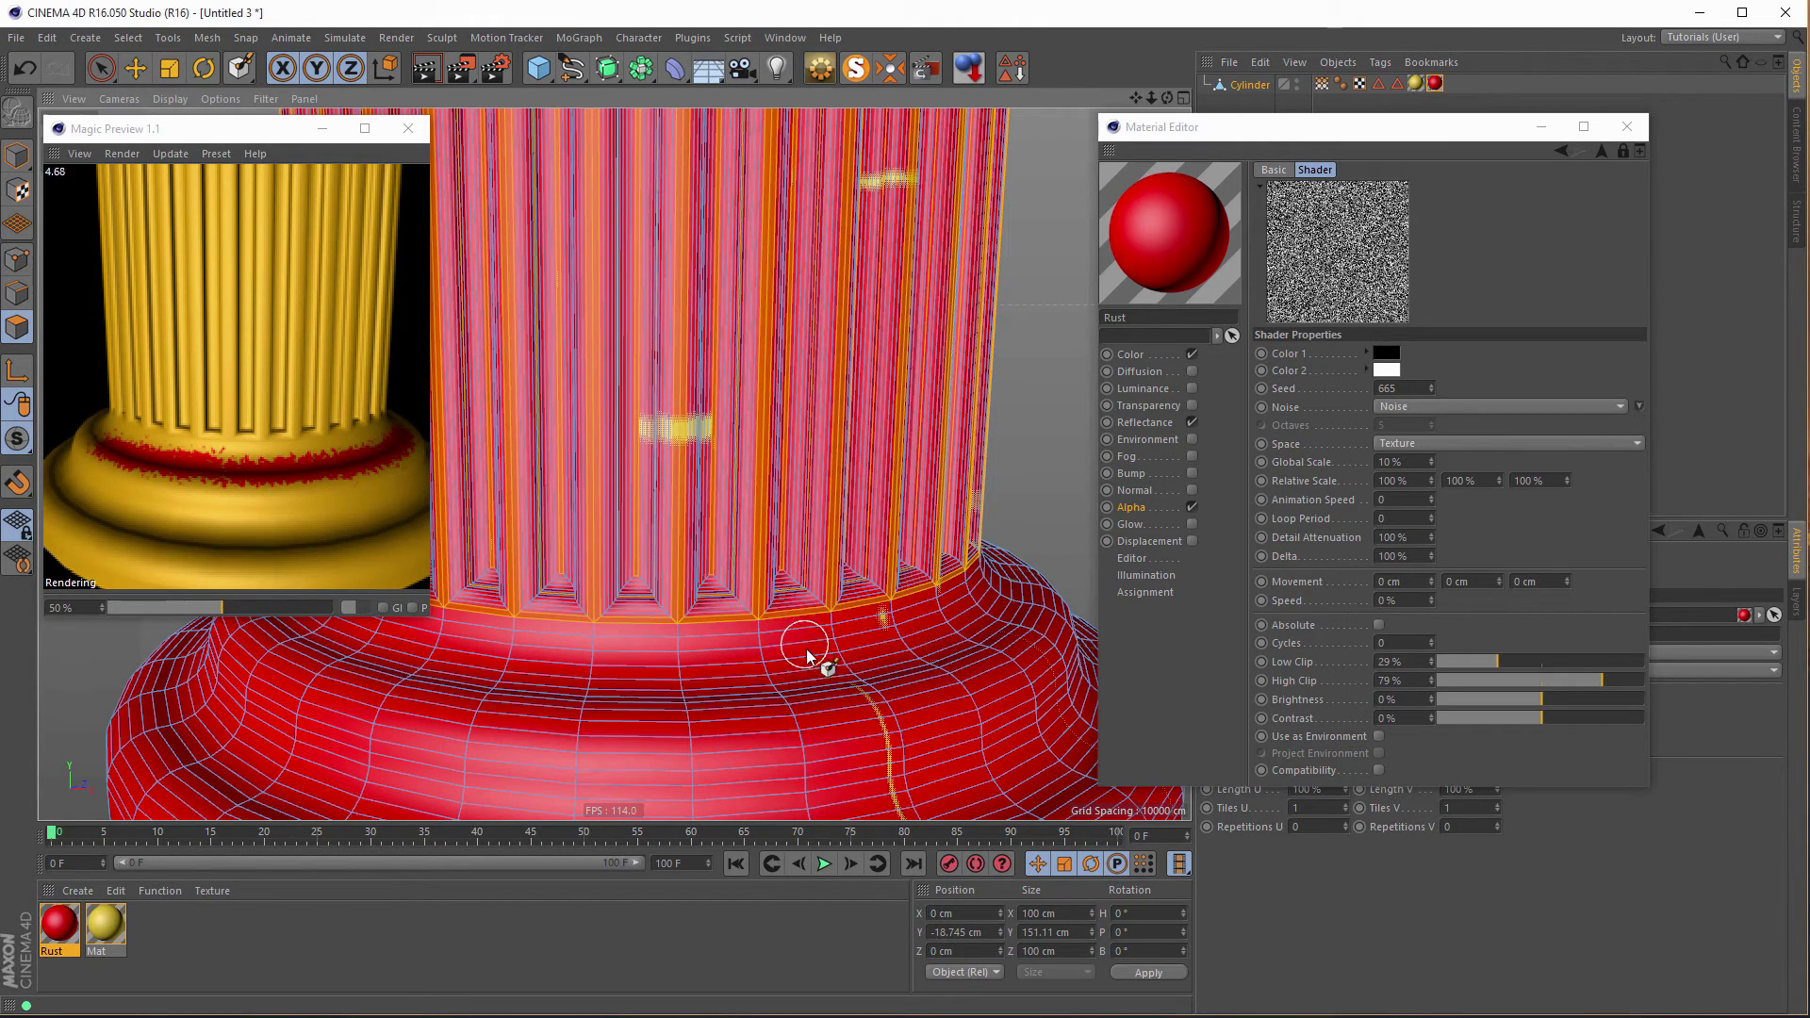
pyautogui.keyDown('alt'); pyautogui.moveTo(806, 649); pyautogui.dragTo(710, 569); pyautogui.keyUp('alt')
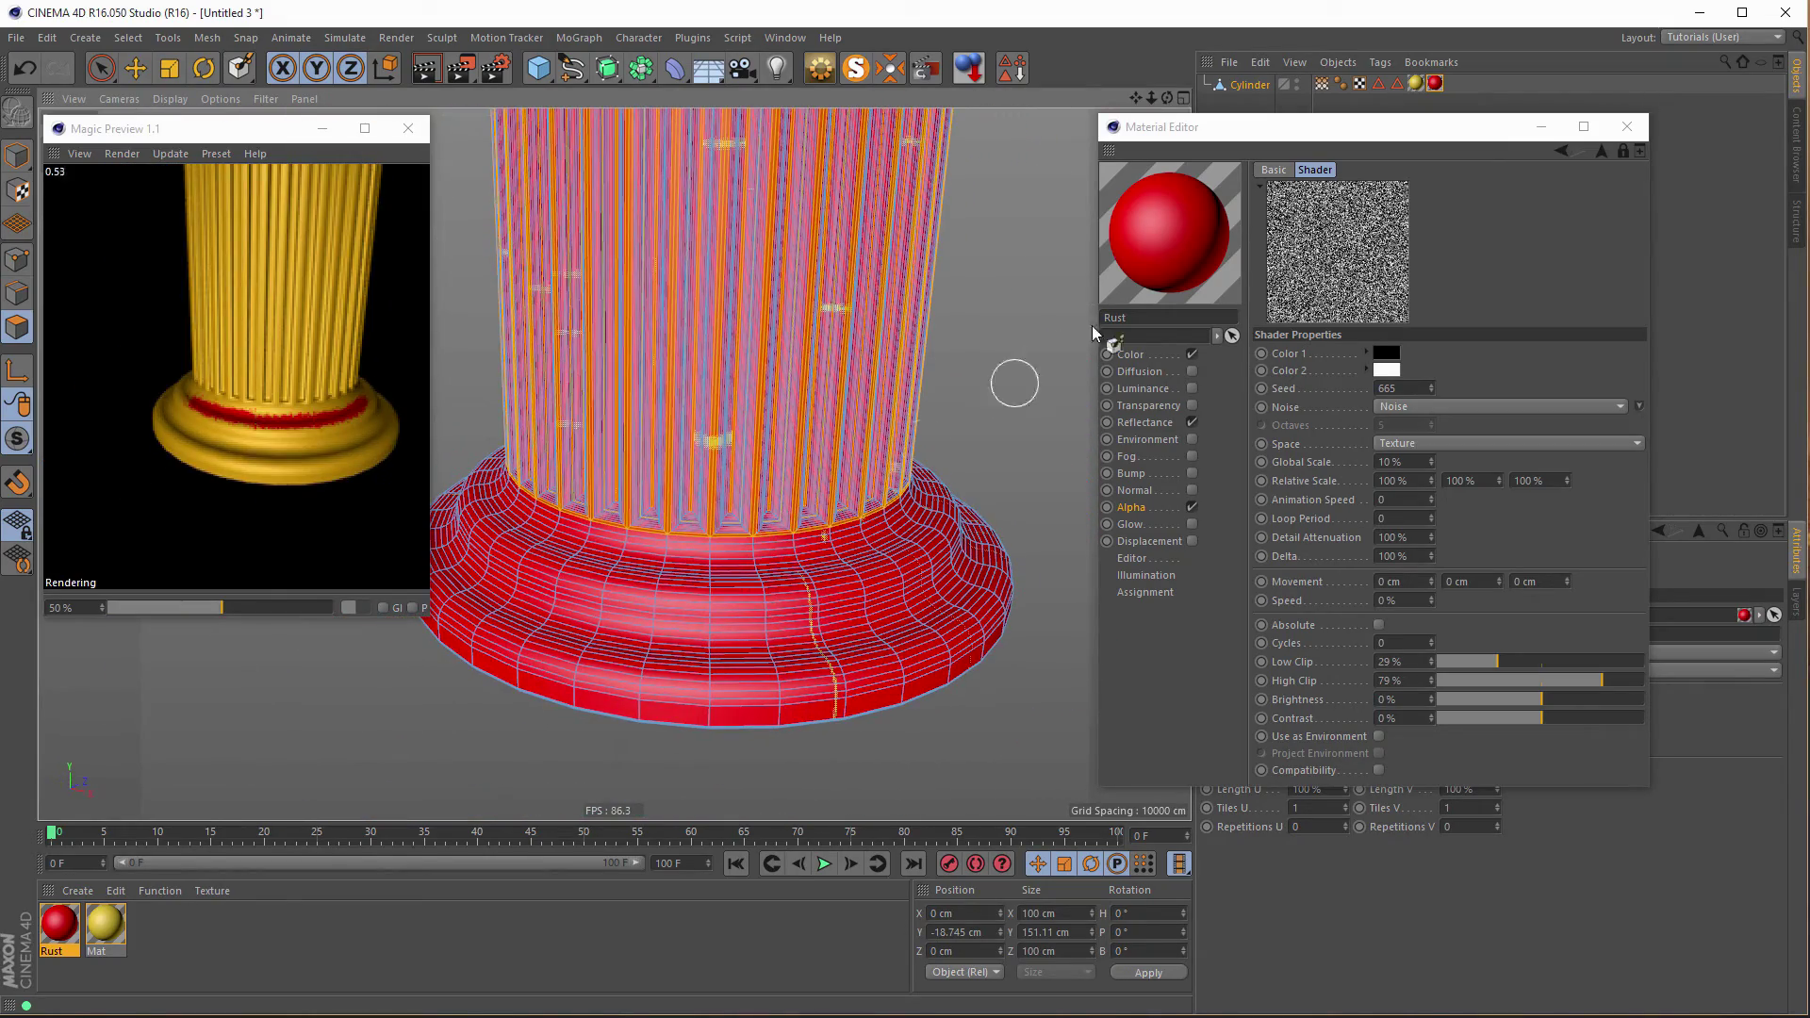
# Close the Material Editor and activate the Cylinder's vertex map with the Paint Tool.
pyautogui.moveTo(1348, 130); pyautogui.dragTo(1103, 204)
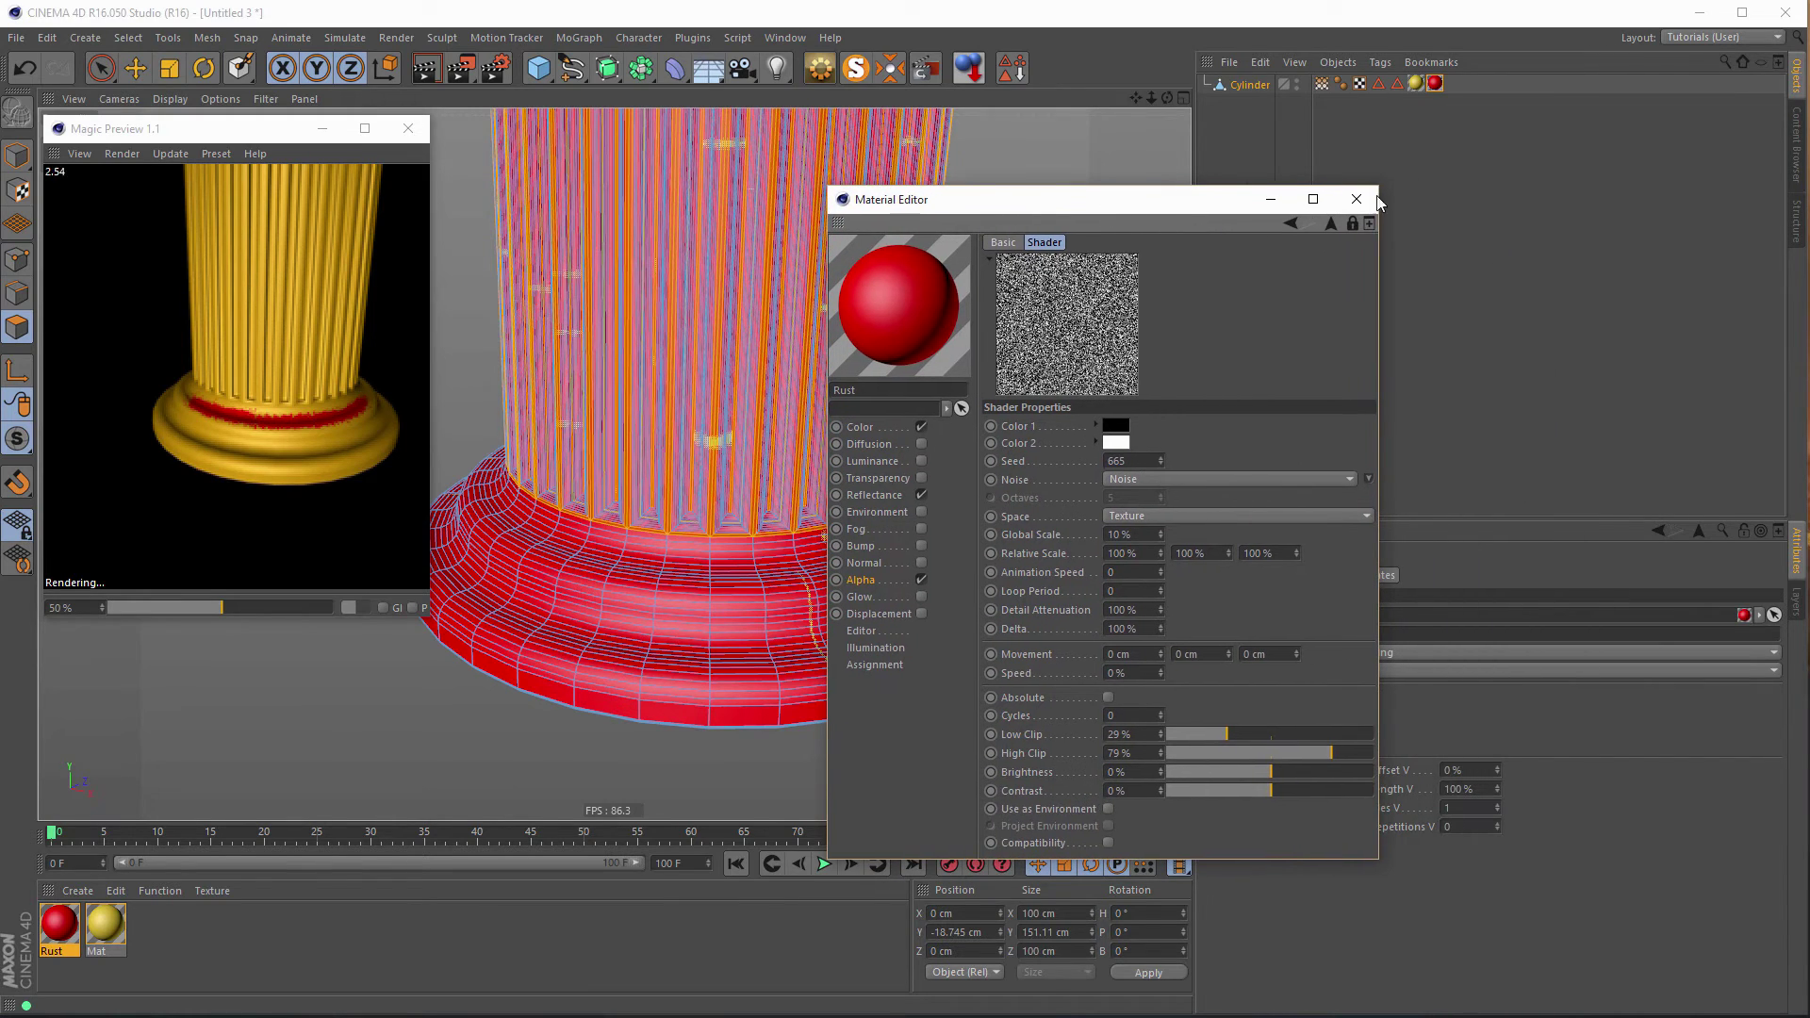
pyautogui.click(1358, 198)
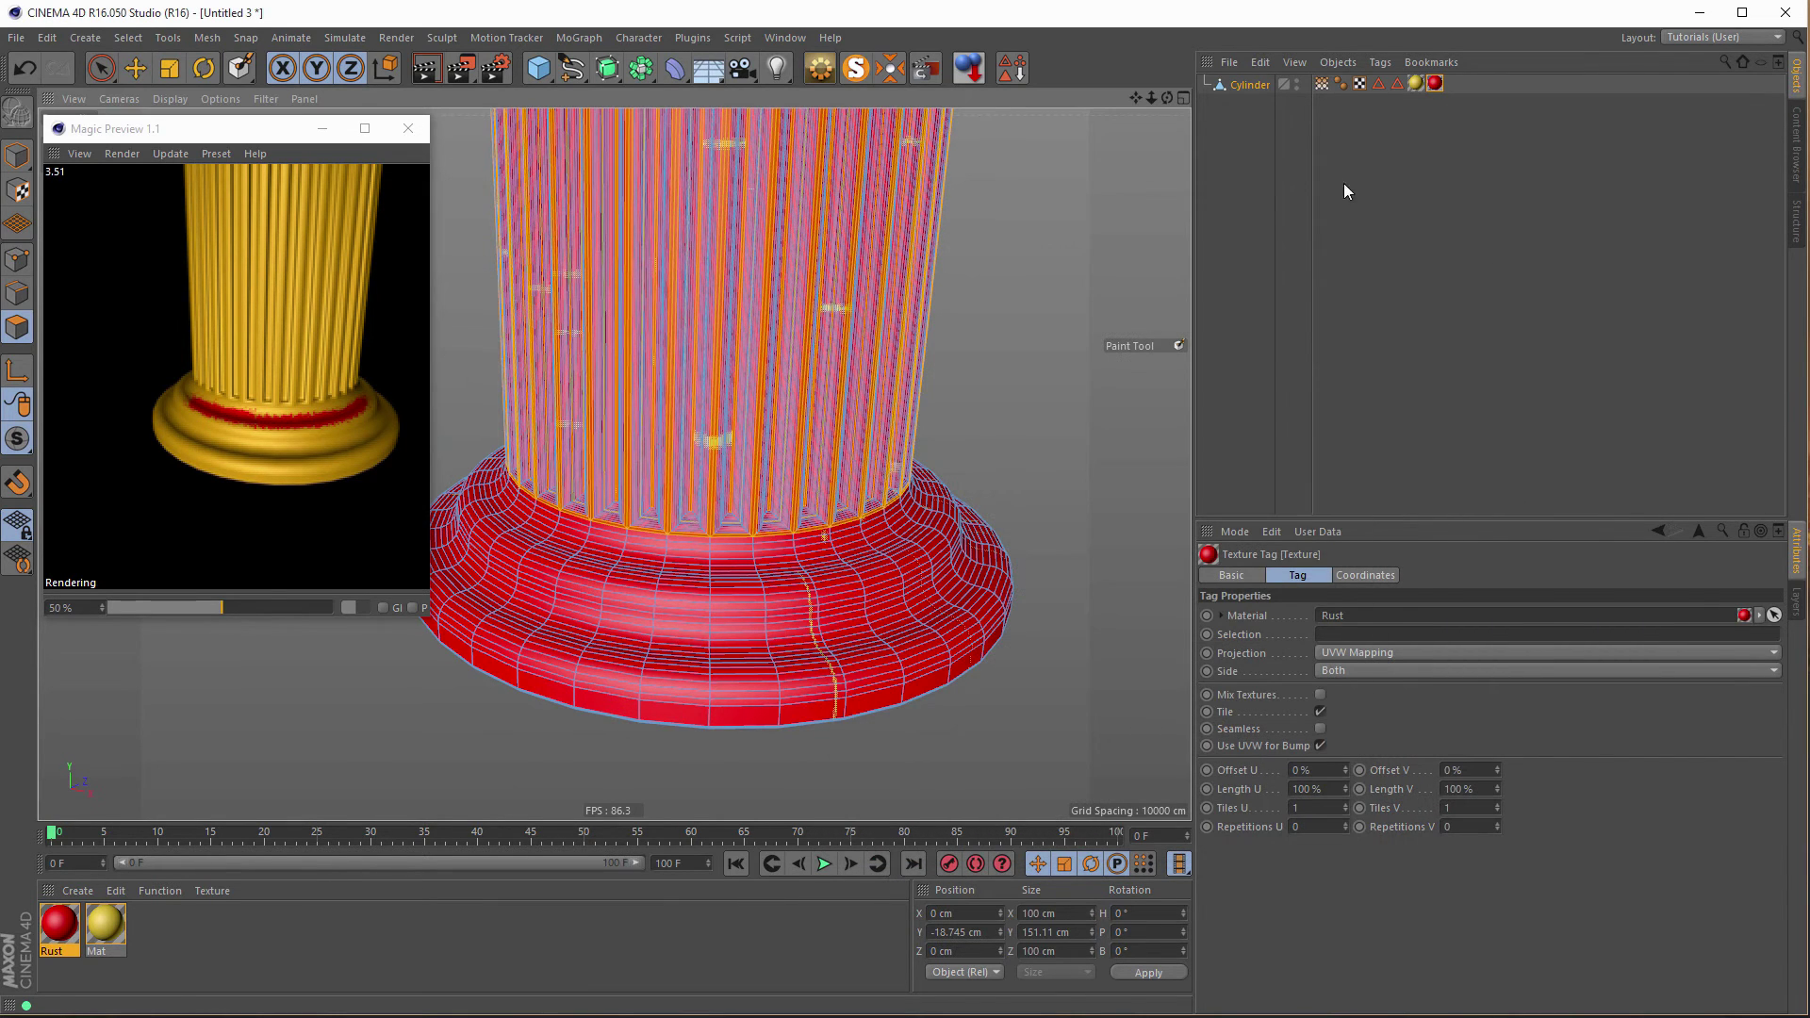
pyautogui.doubleClick(1321, 83)
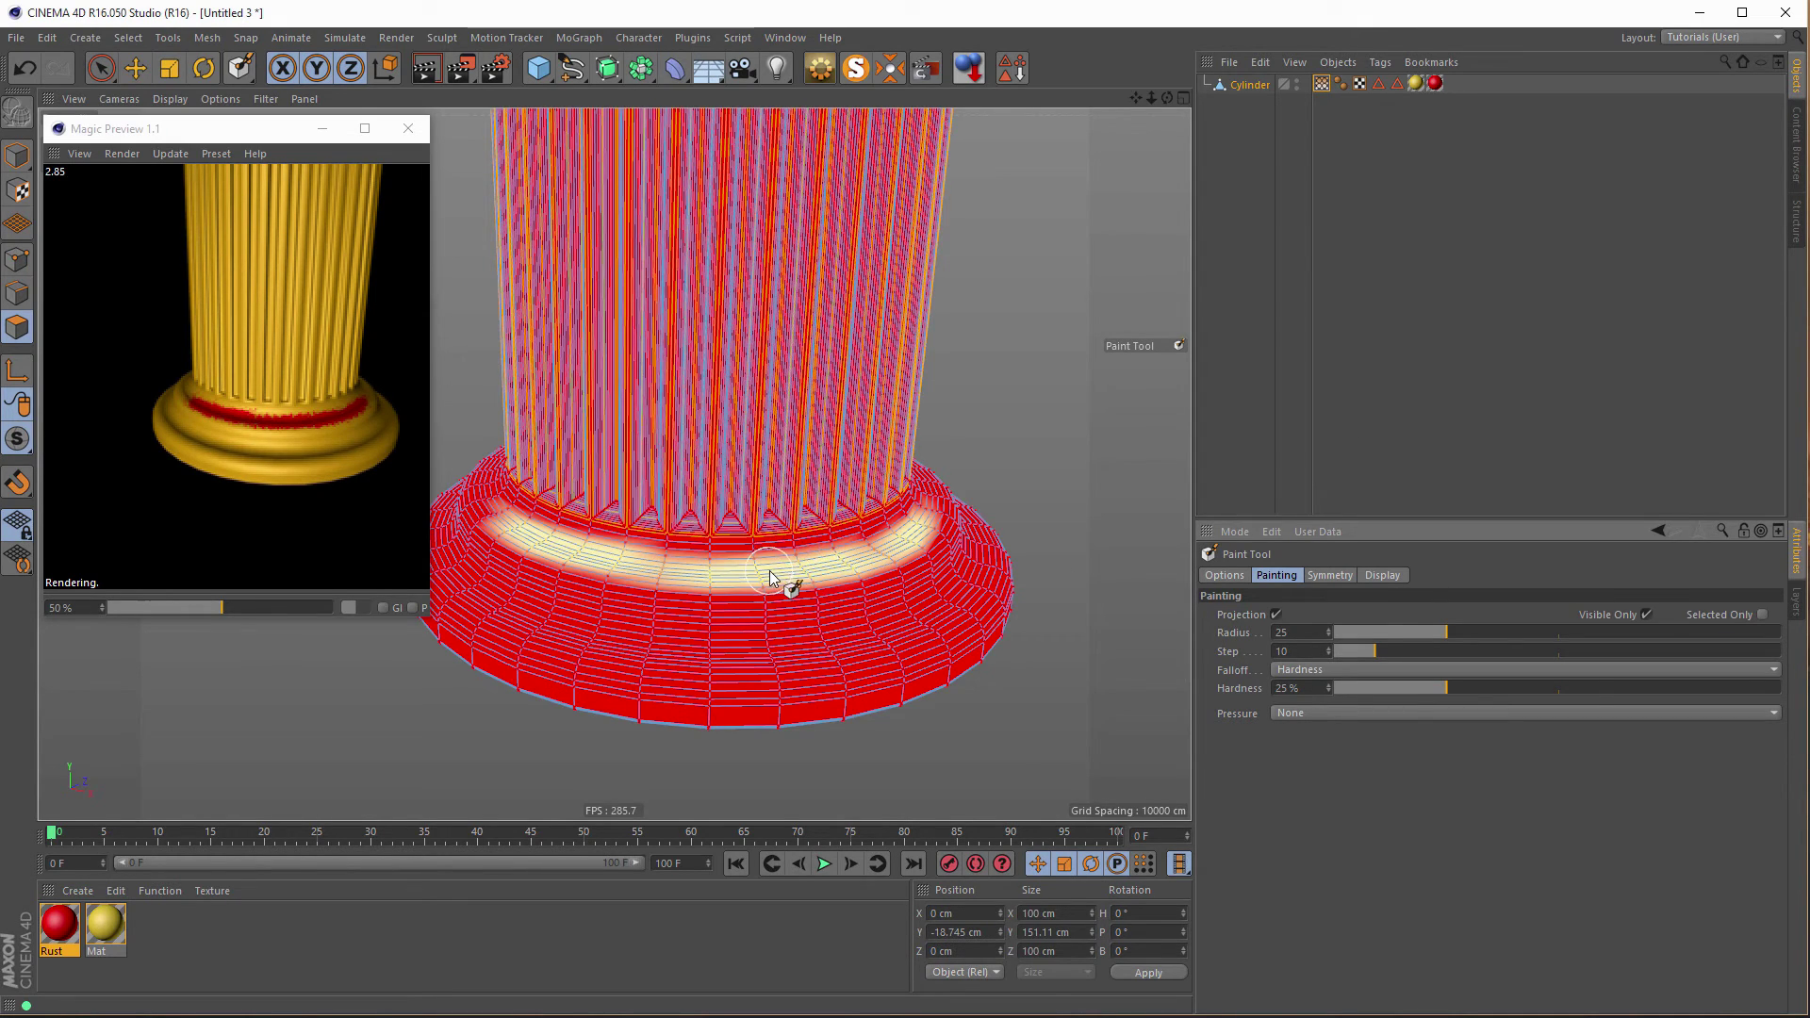
# Erase the middle of the painted band and paint test strokes across the base rings and up one flute.
pyautogui.scroll(3, 770, 577)
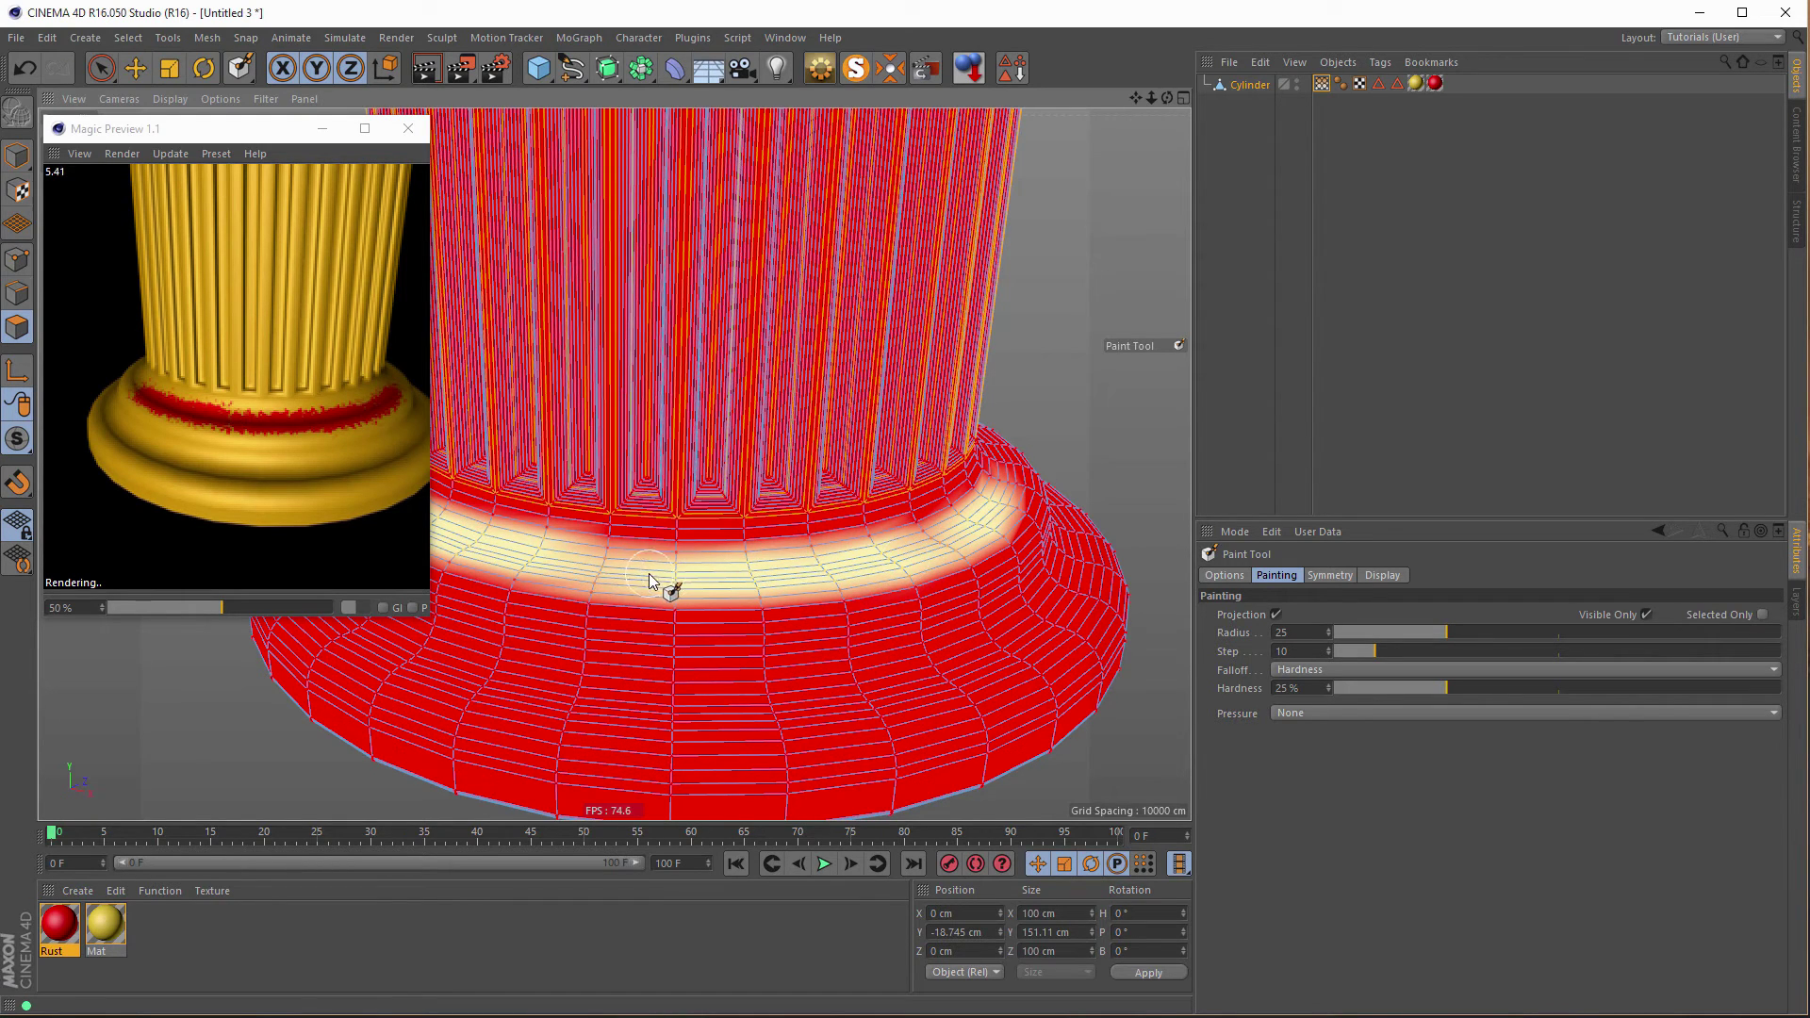
pyautogui.moveTo(648, 580)
pyautogui.keyDown('ctrl'); pyautogui.mouseDown()
pyautogui.moveTo(921, 558)
pyautogui.moveTo(607, 599)
pyautogui.moveTo(843, 589)
pyautogui.moveTo(591, 589)
pyautogui.moveTo(517, 556)
pyautogui.moveTo(720, 570)
pyautogui.moveTo(745, 614)
pyautogui.mouseUp(); pyautogui.keyUp('ctrl')
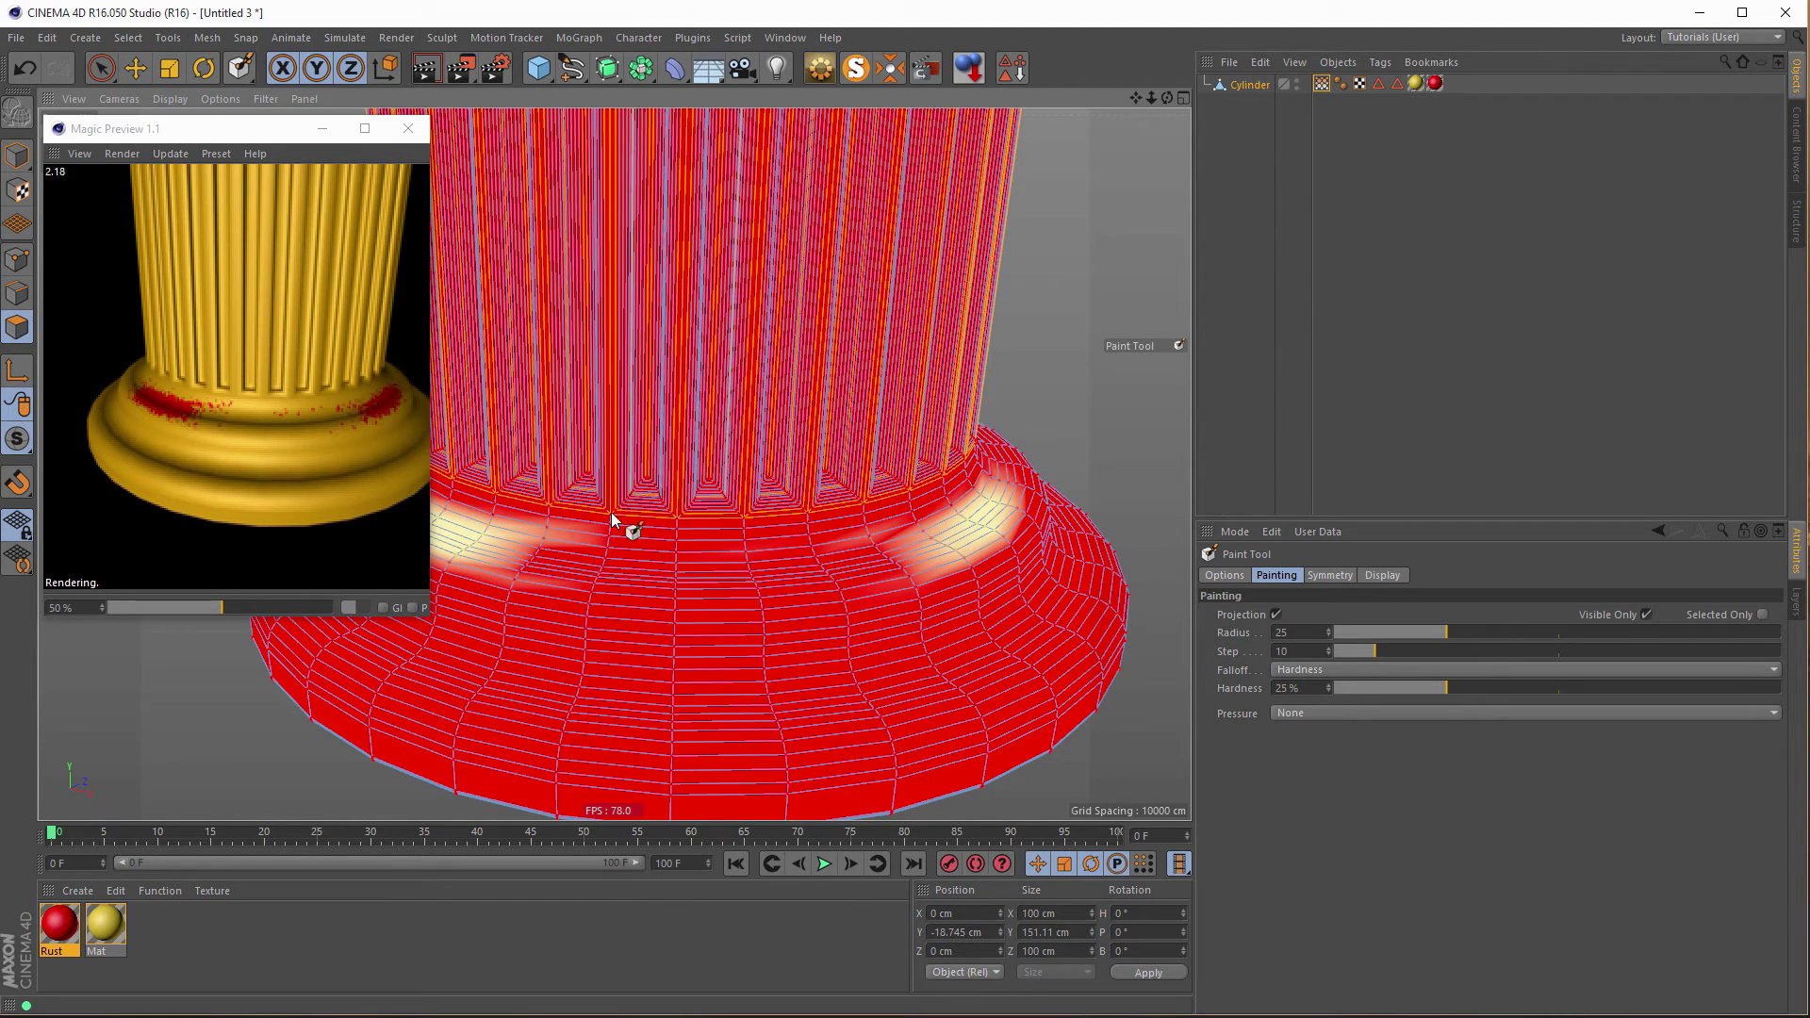
pyautogui.moveTo(585, 695)
pyautogui.mouseDown()
pyautogui.moveTo(626, 719)
pyautogui.moveTo(958, 719)
pyautogui.moveTo(976, 745)
pyautogui.mouseUp()
pyautogui.moveTo(731, 169)
pyautogui.mouseDown()
pyautogui.moveTo(720, 577)
pyautogui.moveTo(832, 623)
pyautogui.moveTo(604, 617)
pyautogui.mouseUp()
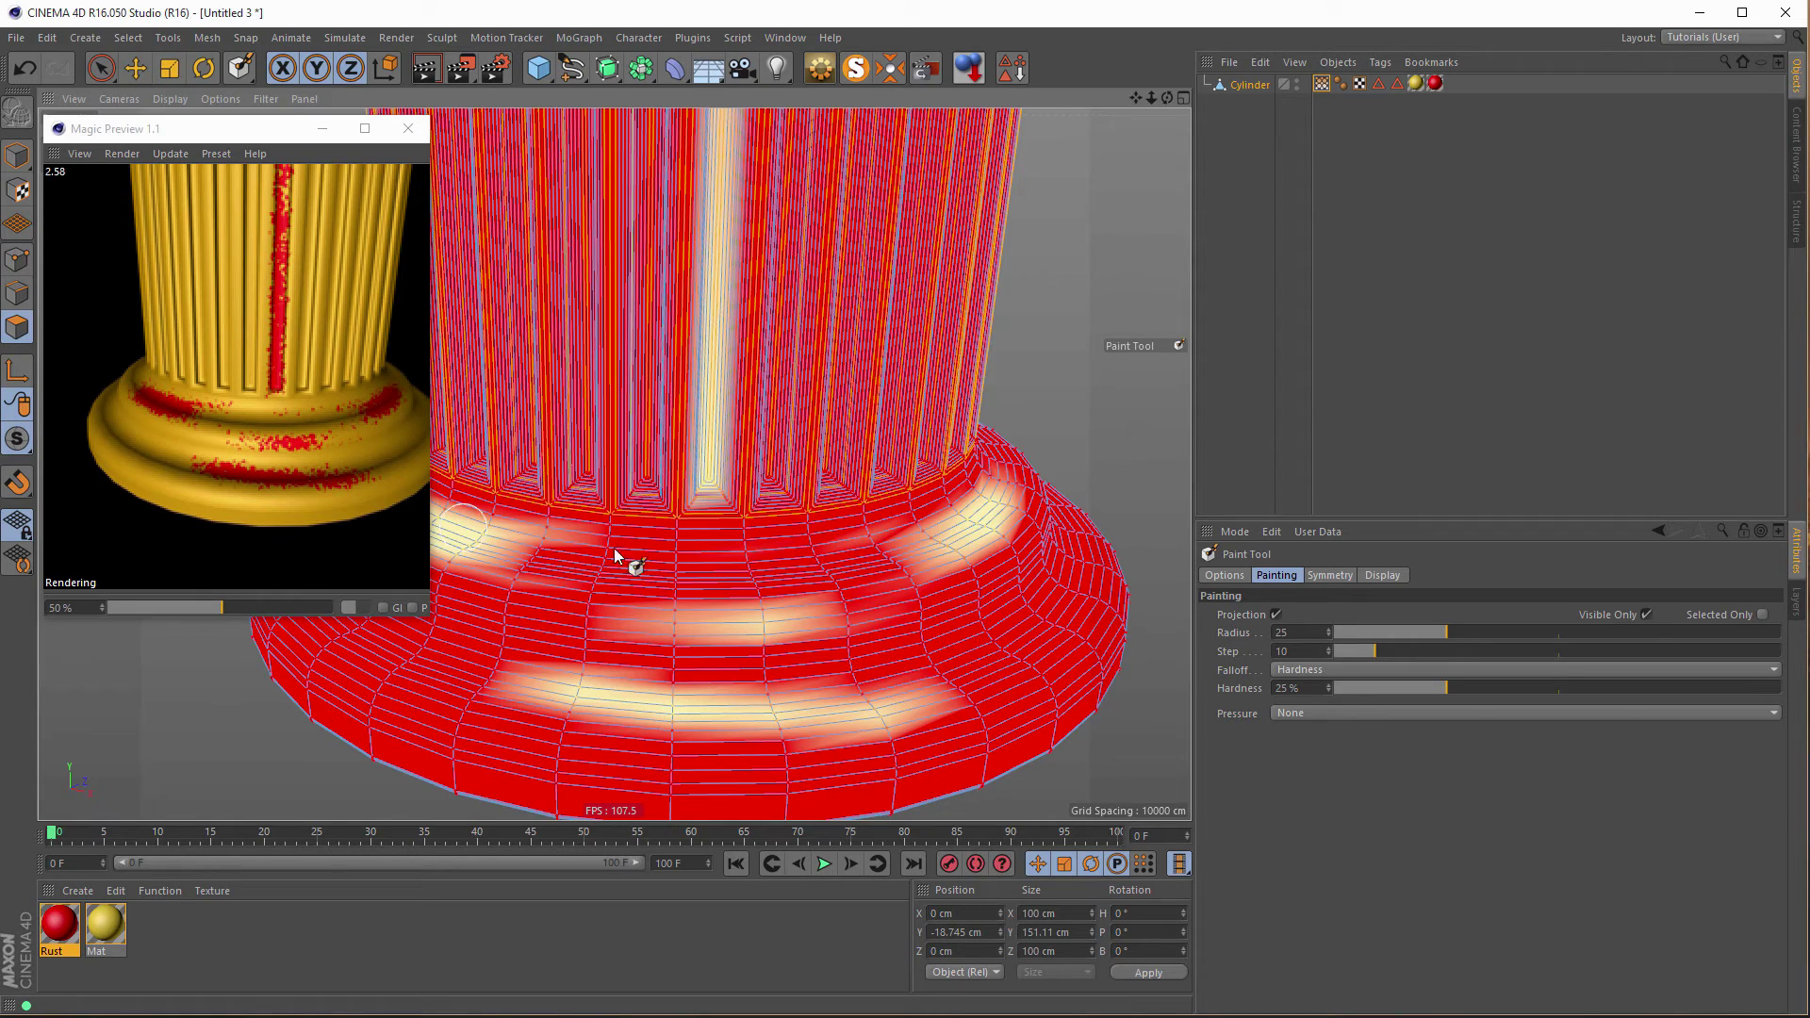
# Clear the whole vertex map by applying the Paint Tool's Erase mode at 100 % strength to all points.
pyautogui.click(1224, 576)
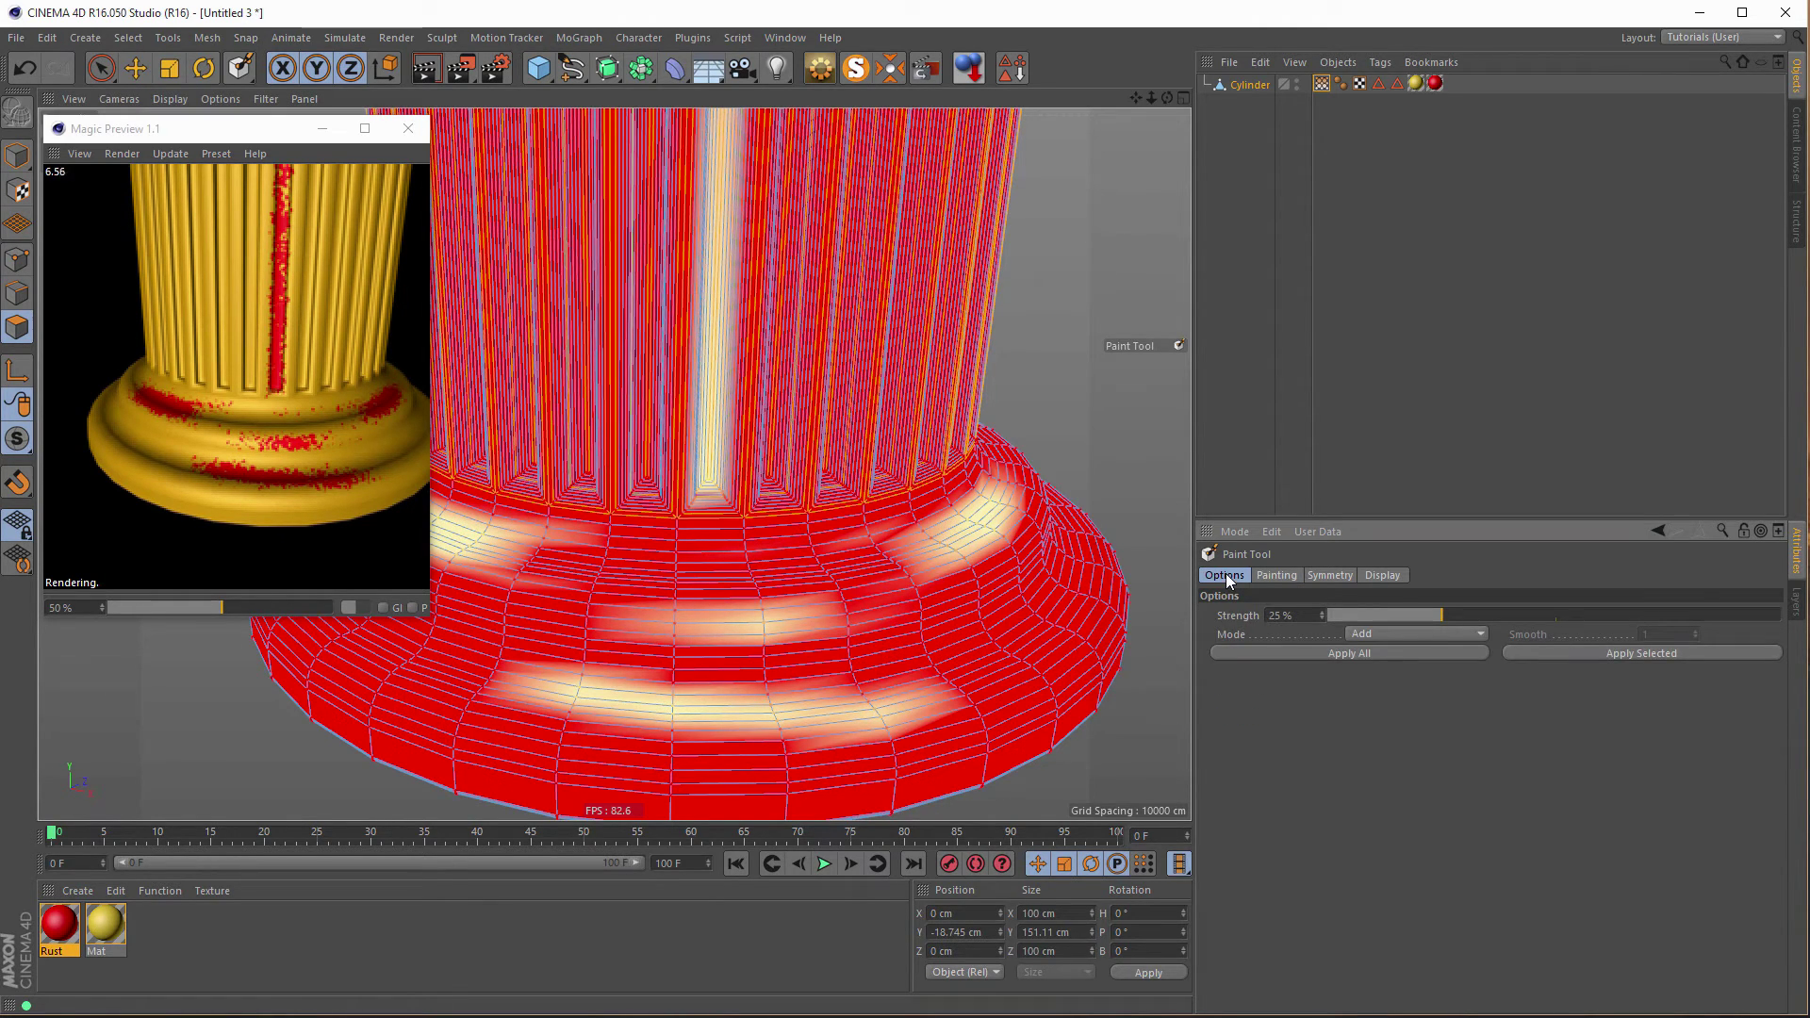
pyautogui.click(1373, 634)
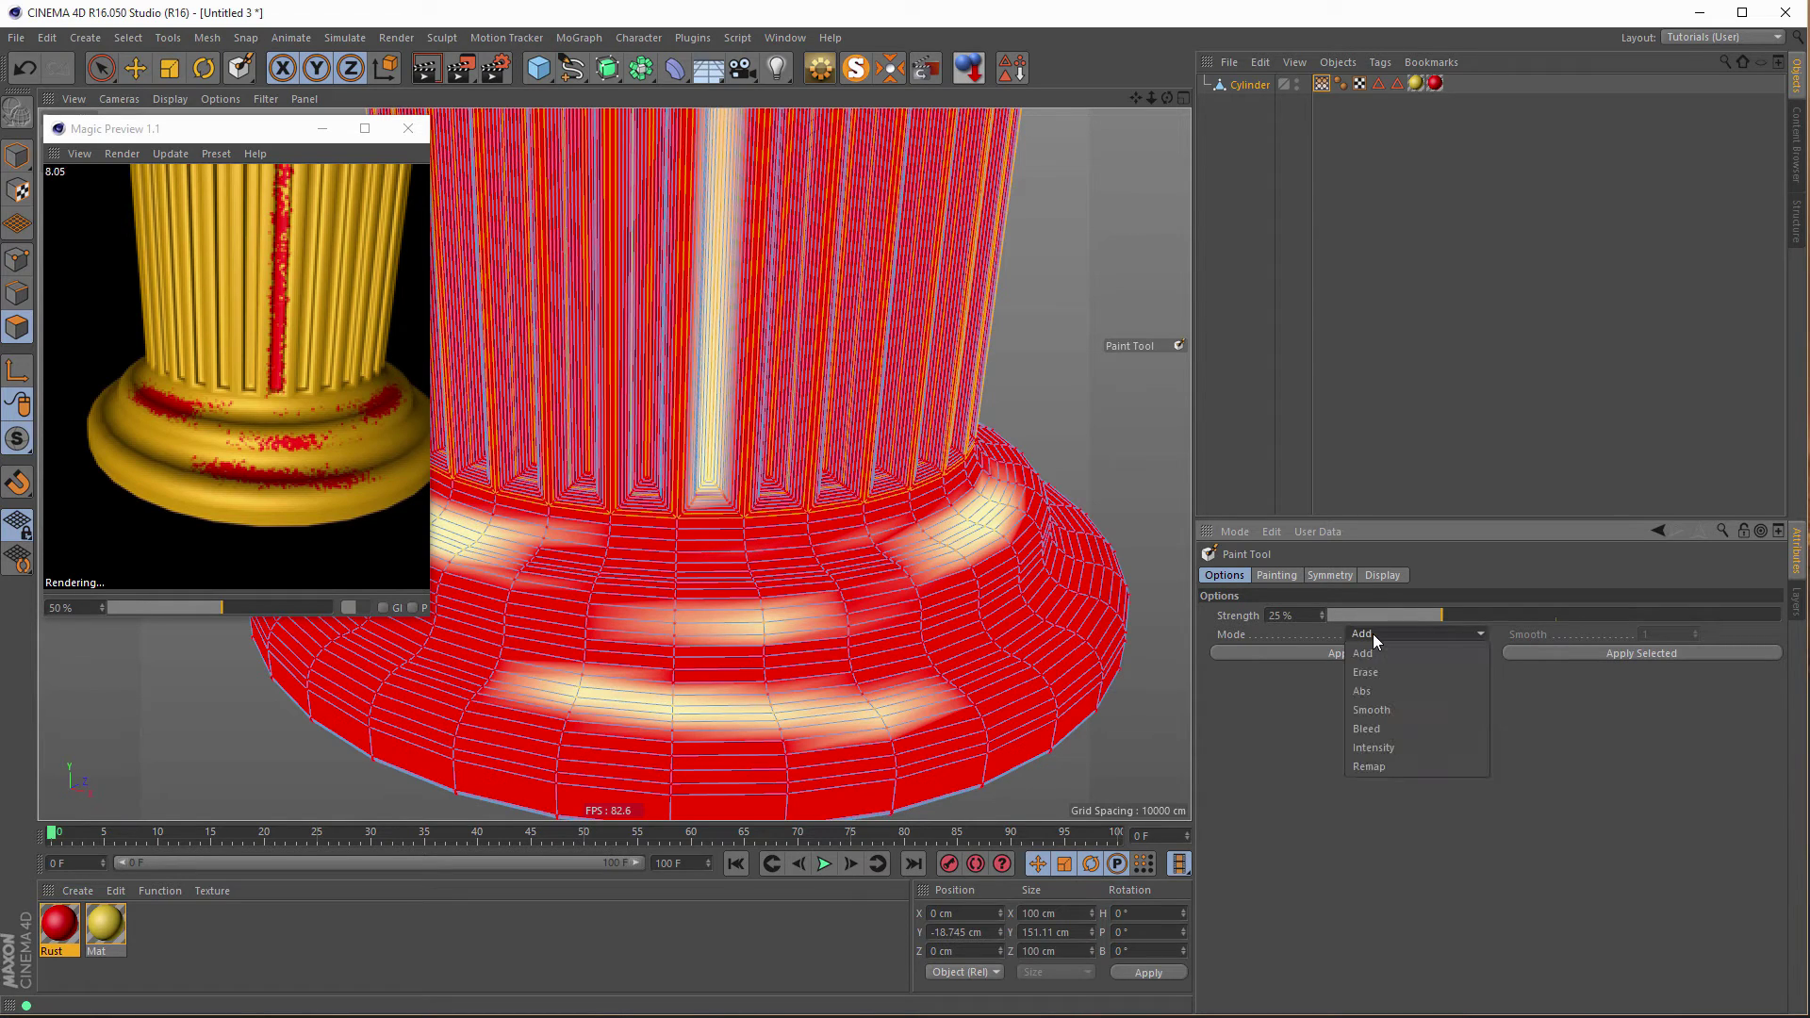
pyautogui.click(1370, 673)
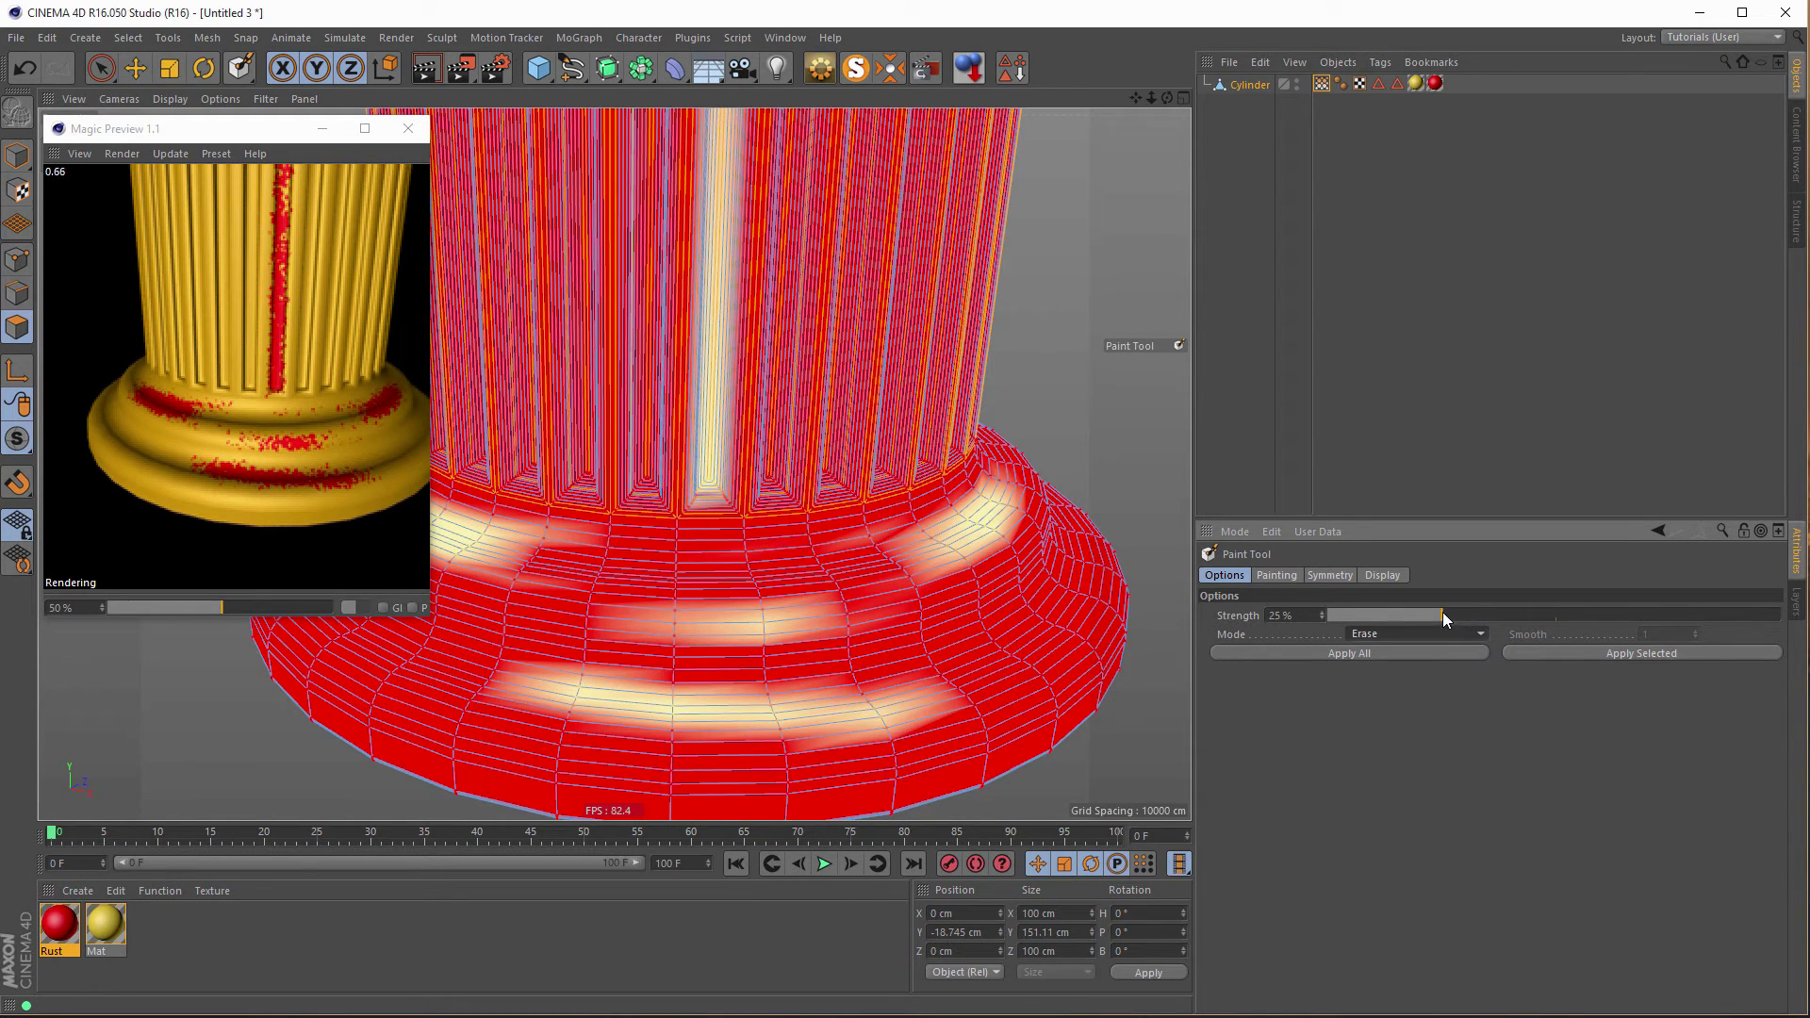
pyautogui.moveTo(1443, 615); pyautogui.dragTo(1807, 628)
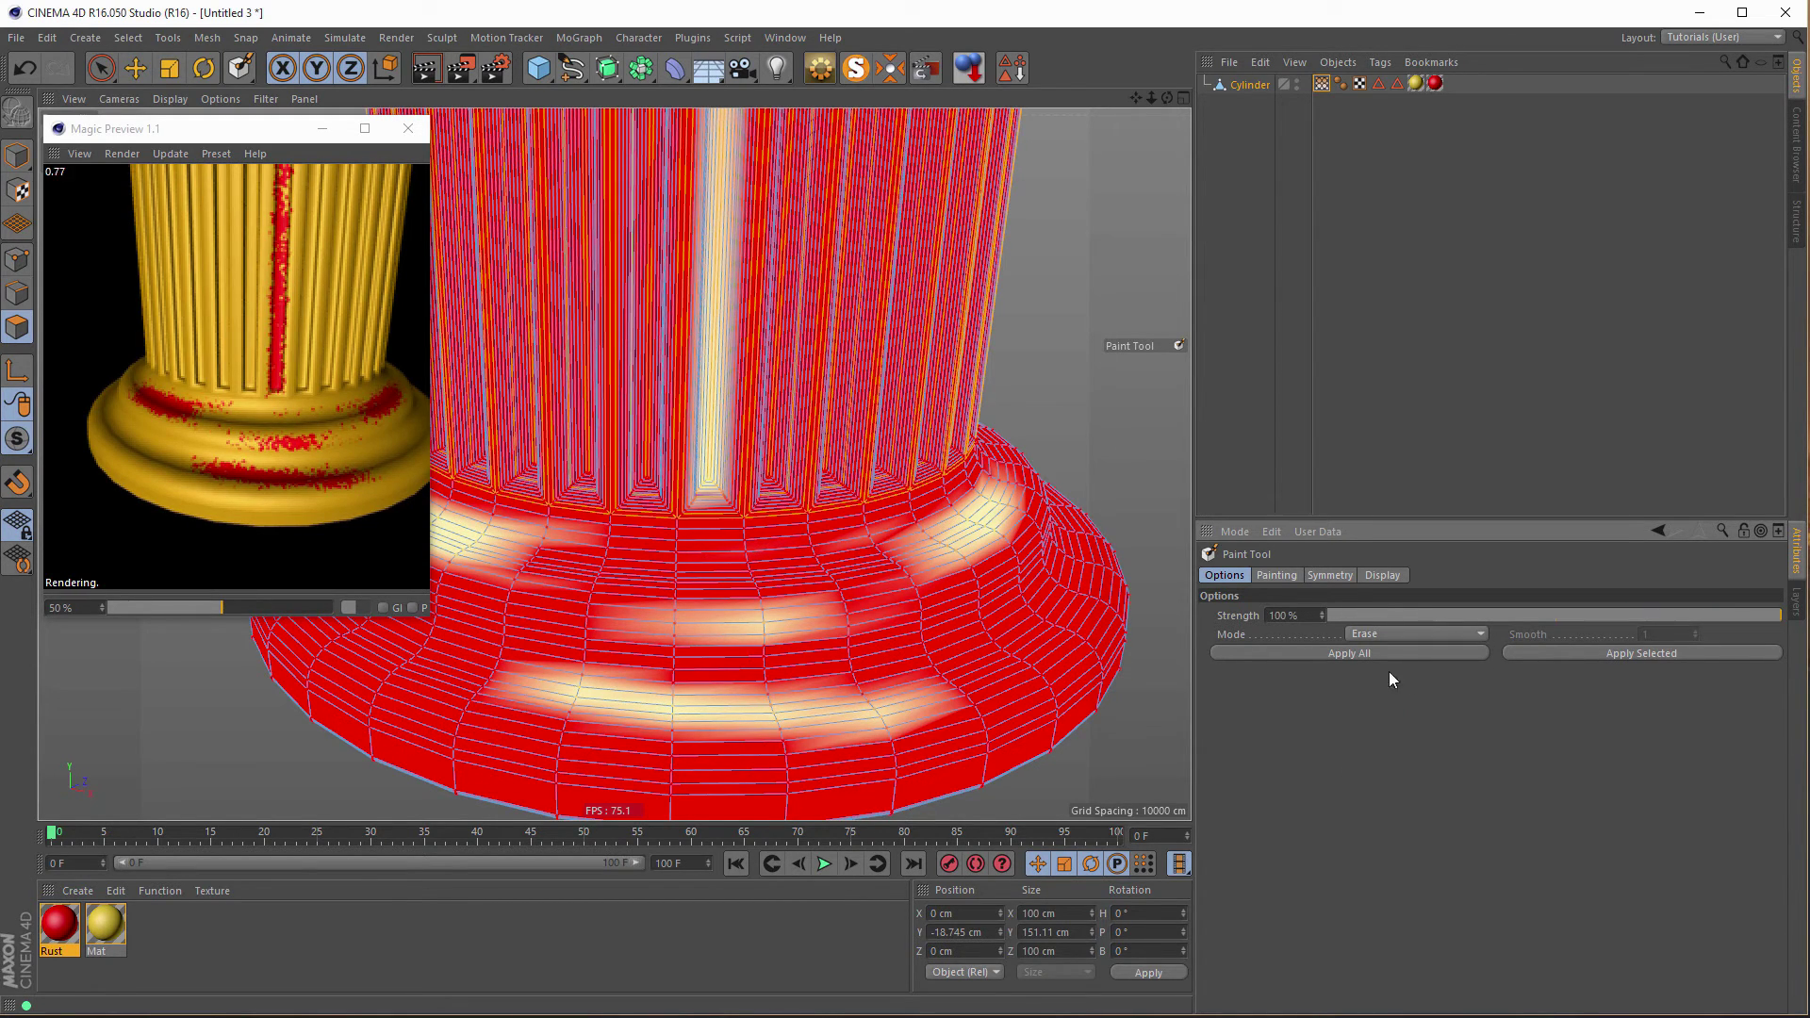
pyautogui.click(1344, 653)
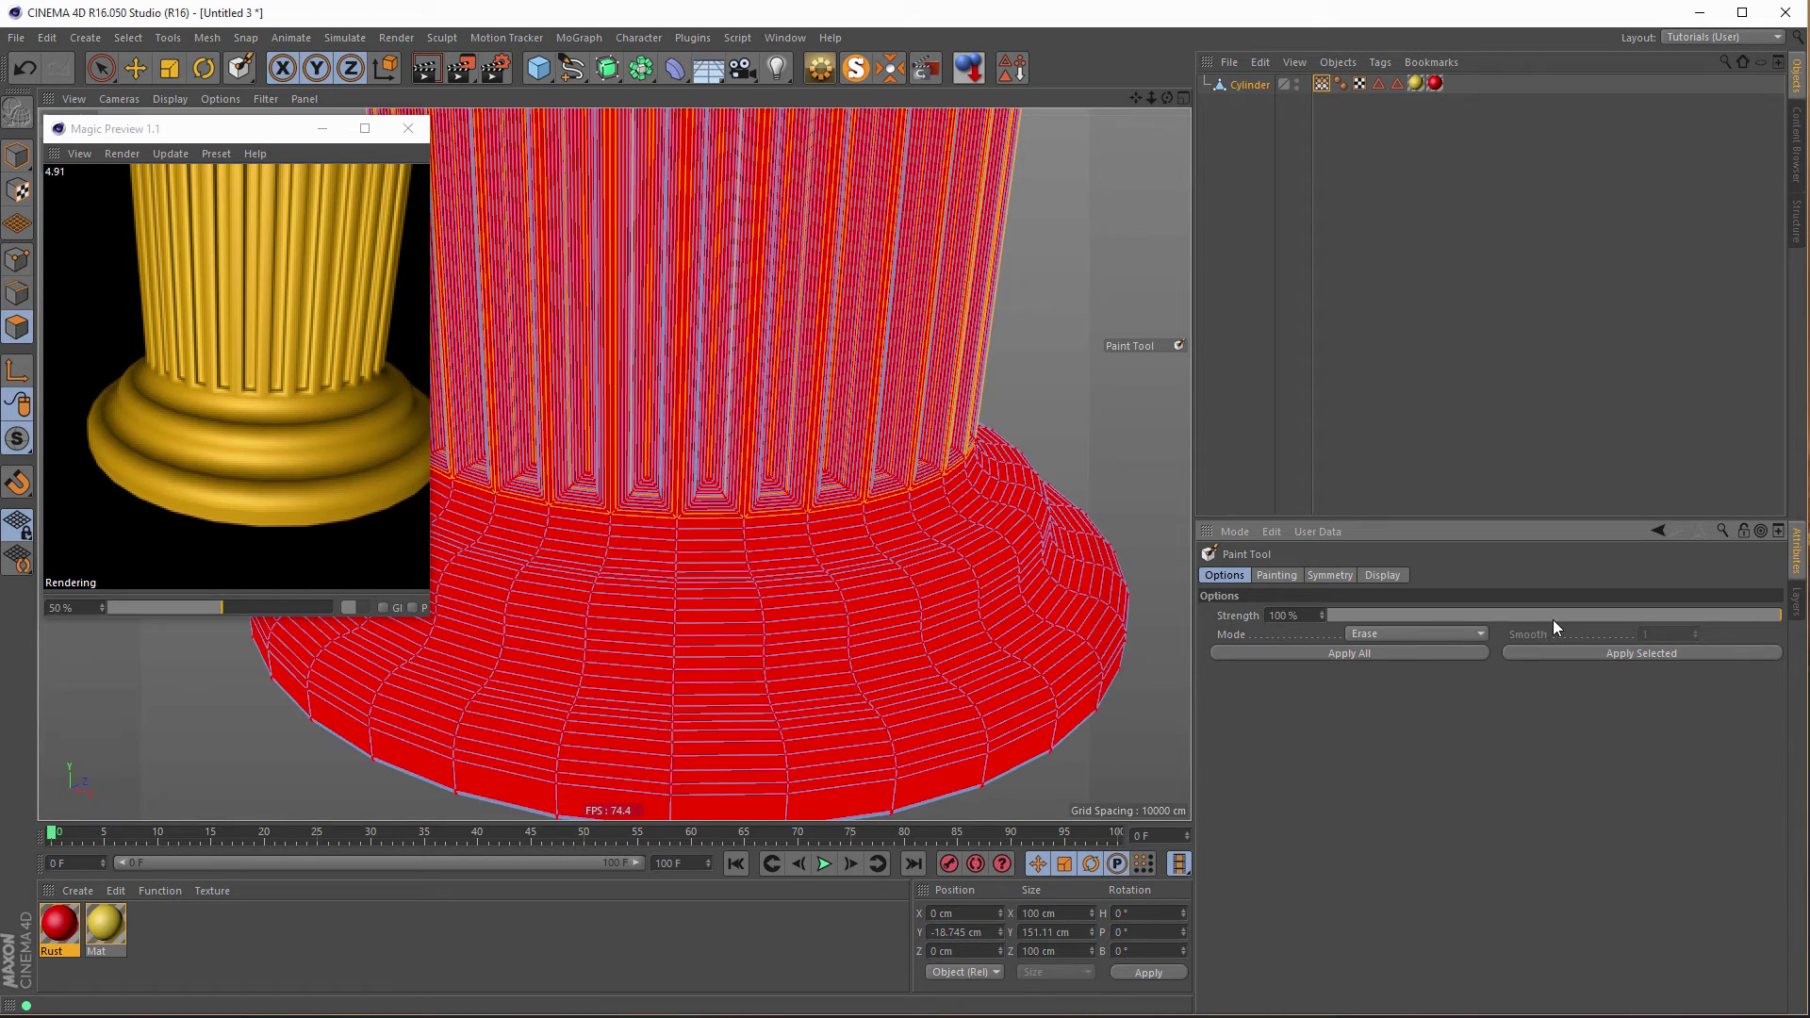
# Set the Paint Tool to Add mode at 50 % strength and switch to Polygon mode.
pyautogui.moveTo(1575, 616); pyautogui.dragTo(1554, 616)
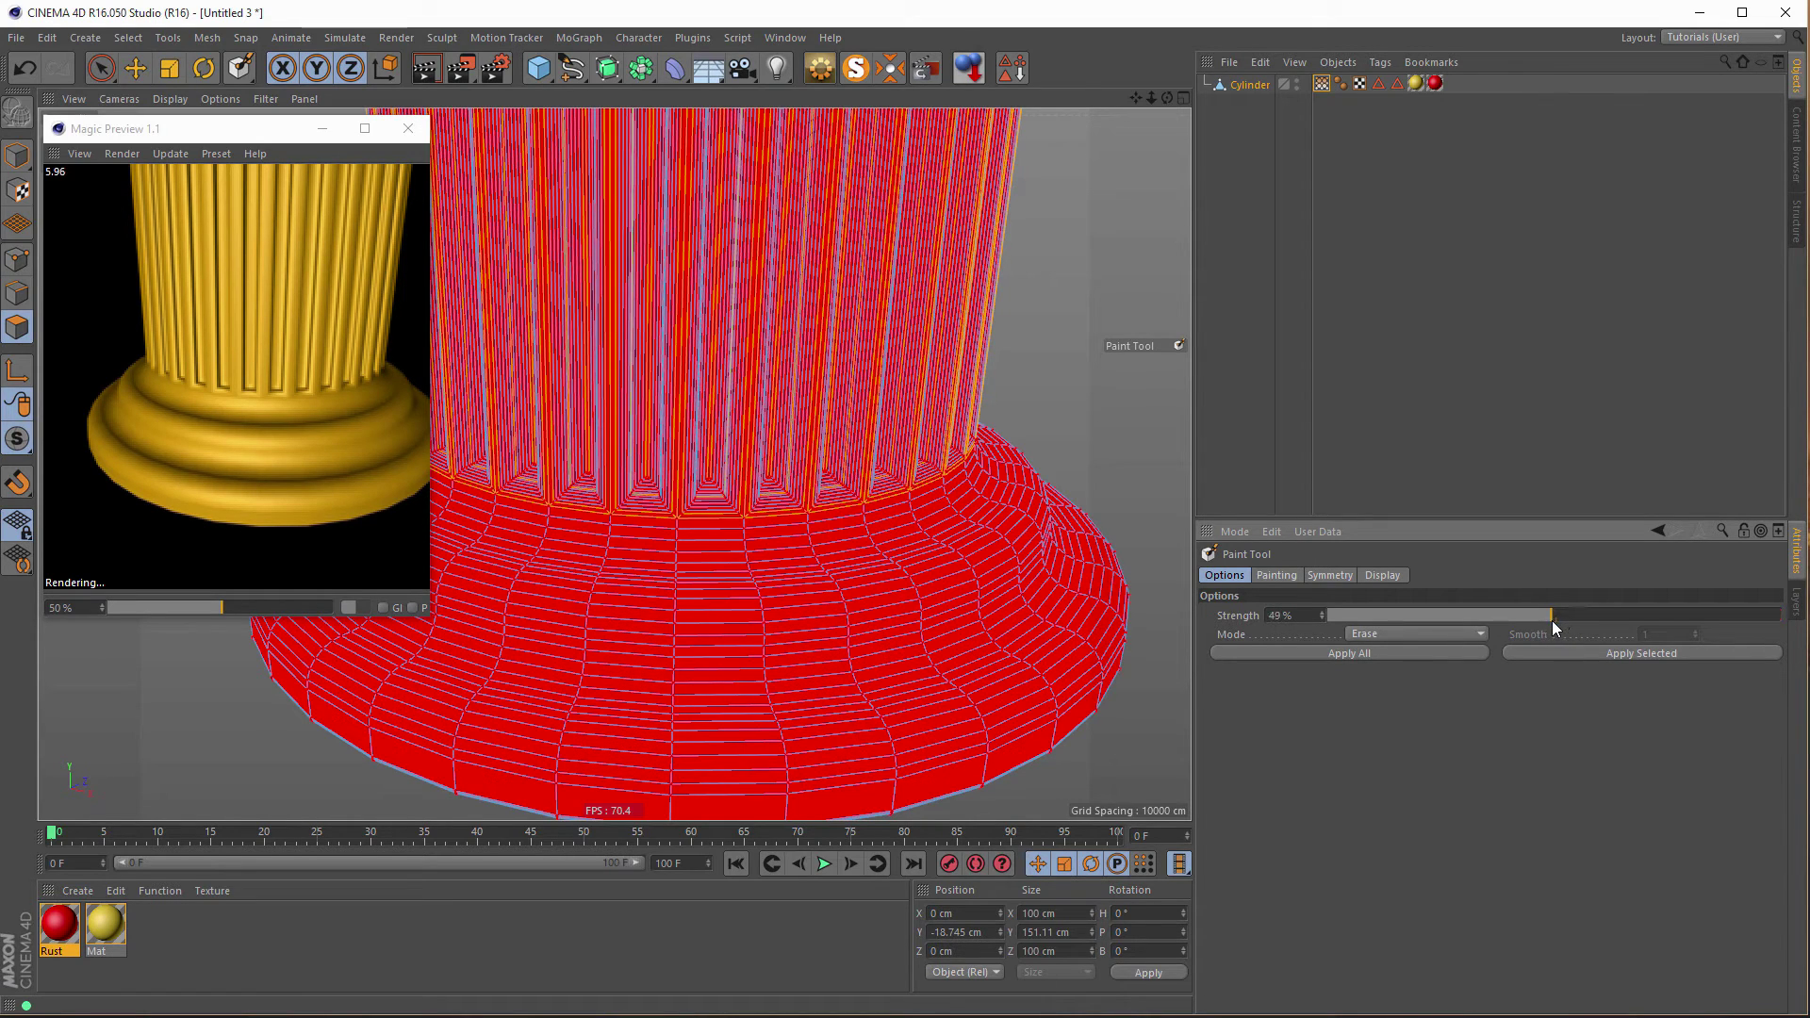
pyautogui.click(1407, 632)
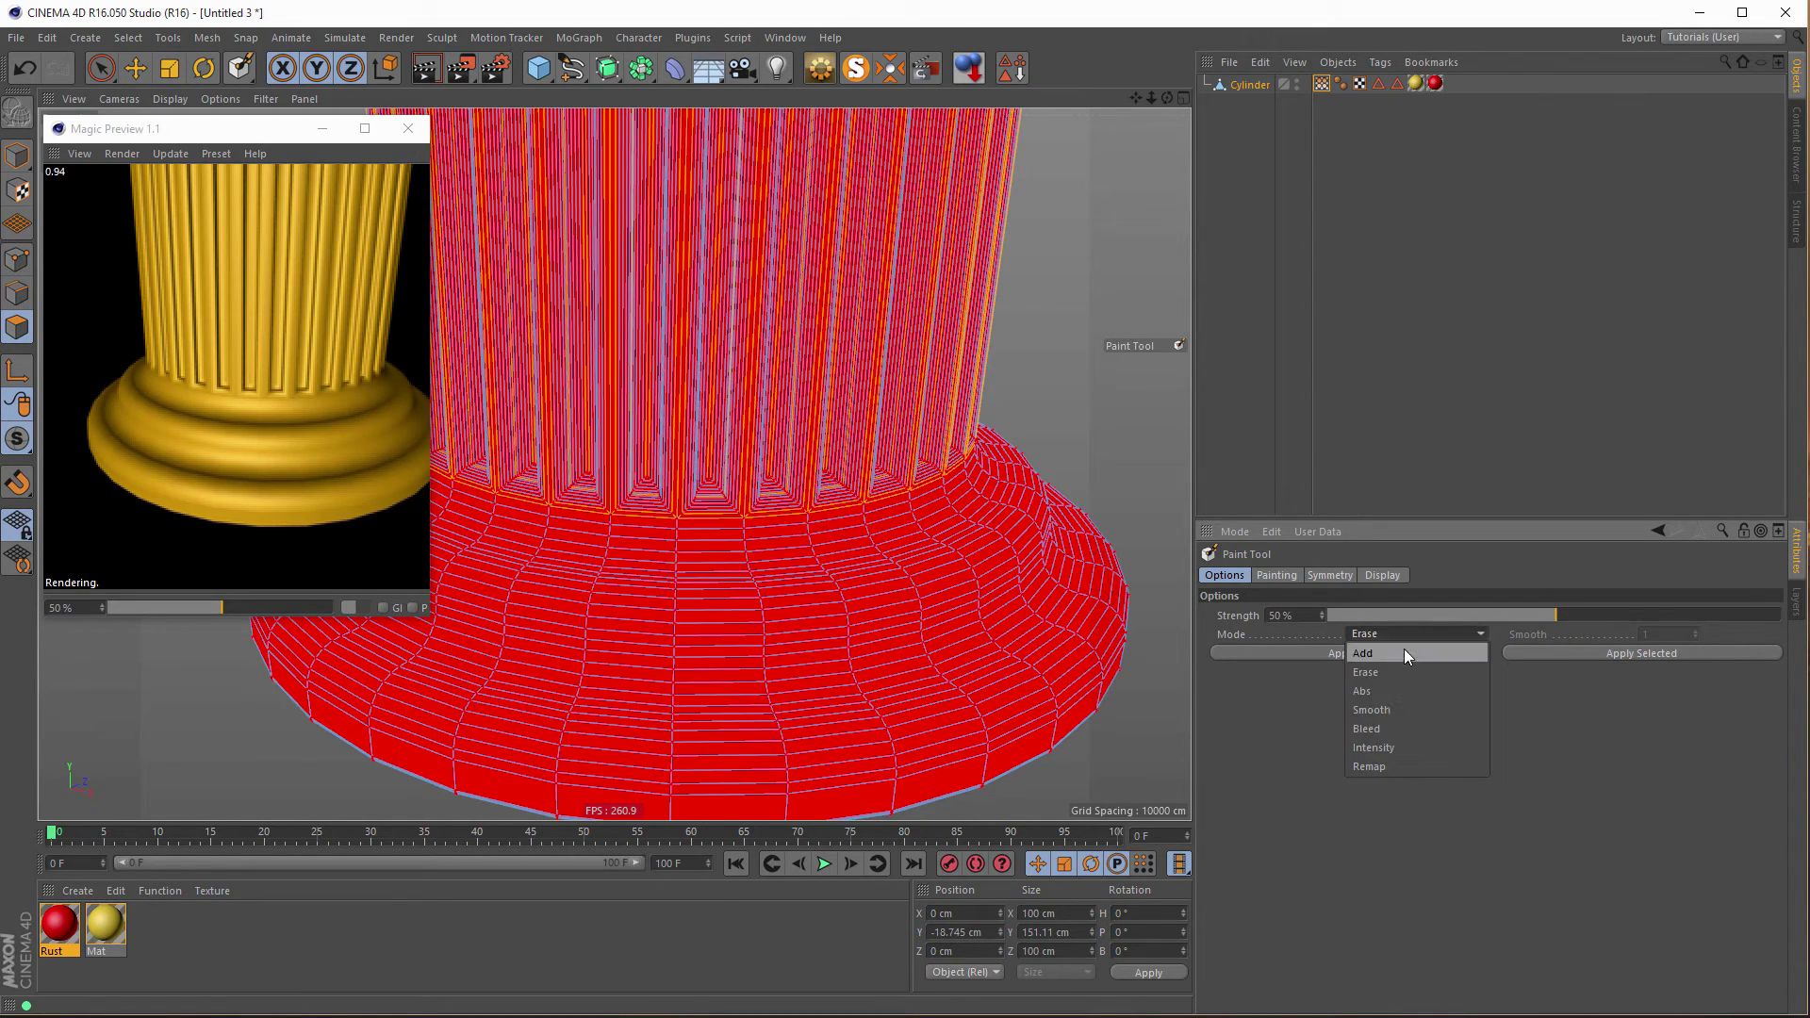
pyautogui.click(1404, 649)
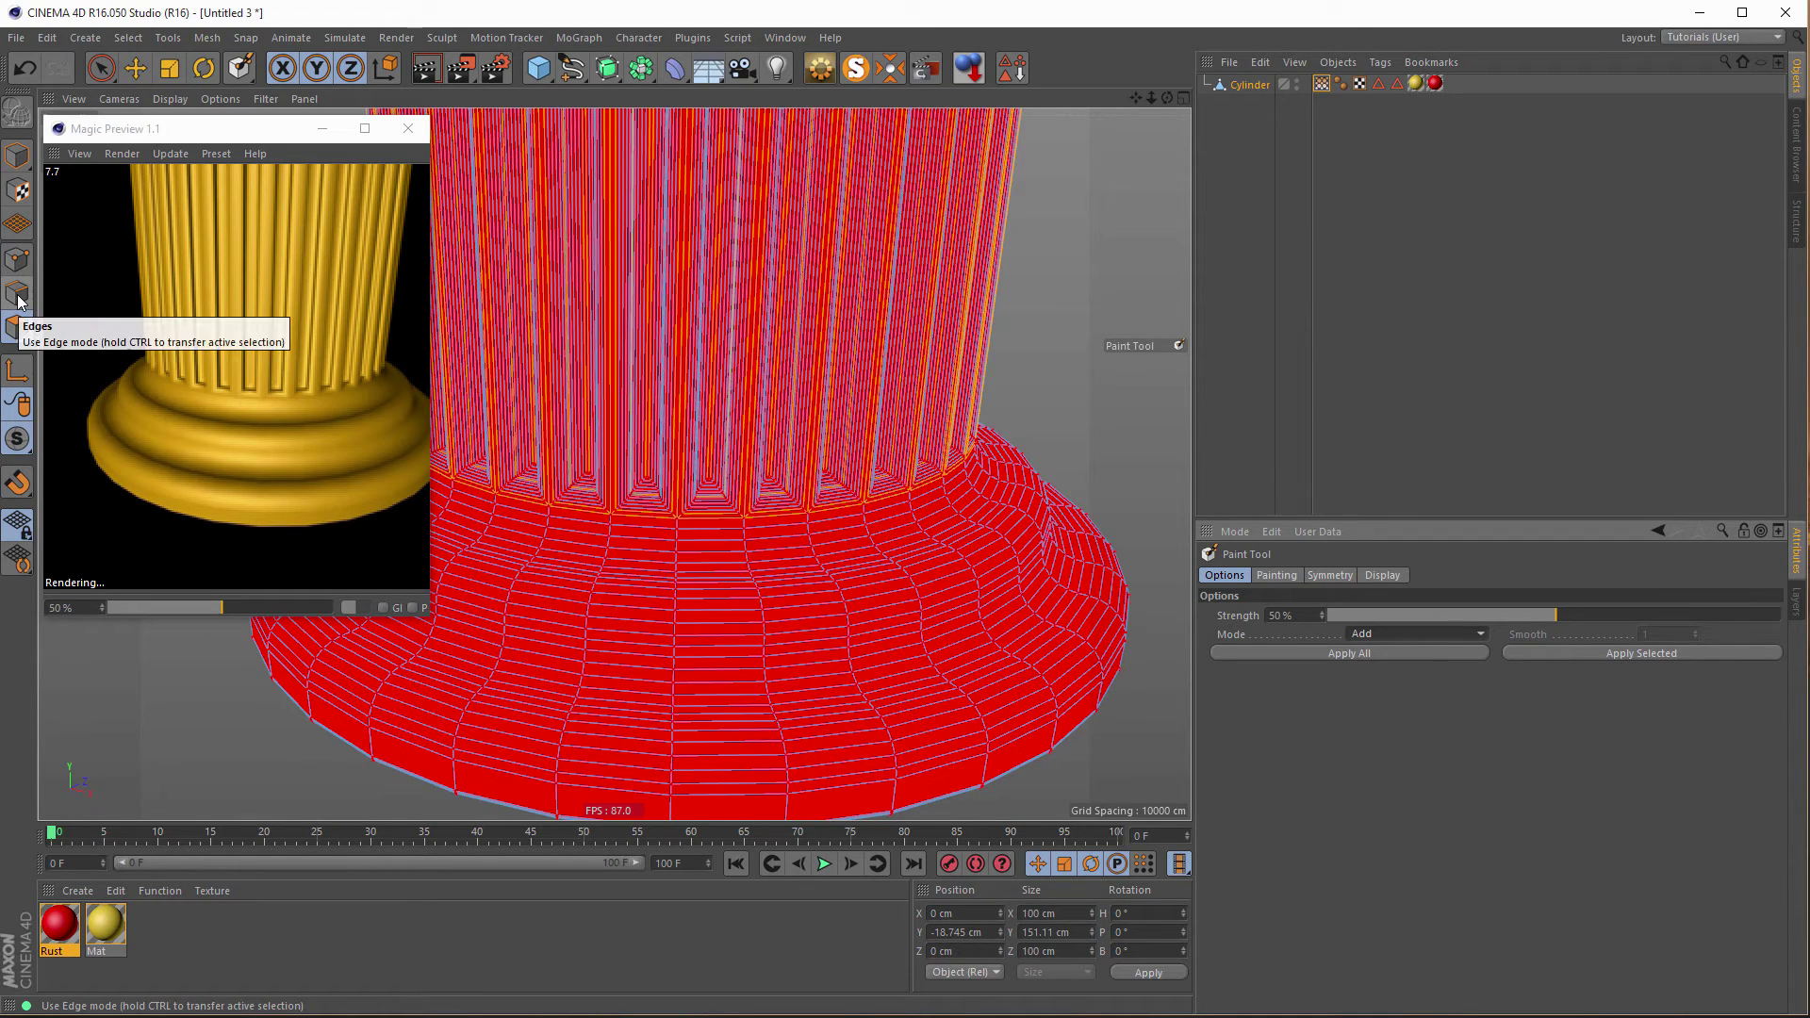
pyautogui.click(17, 330)
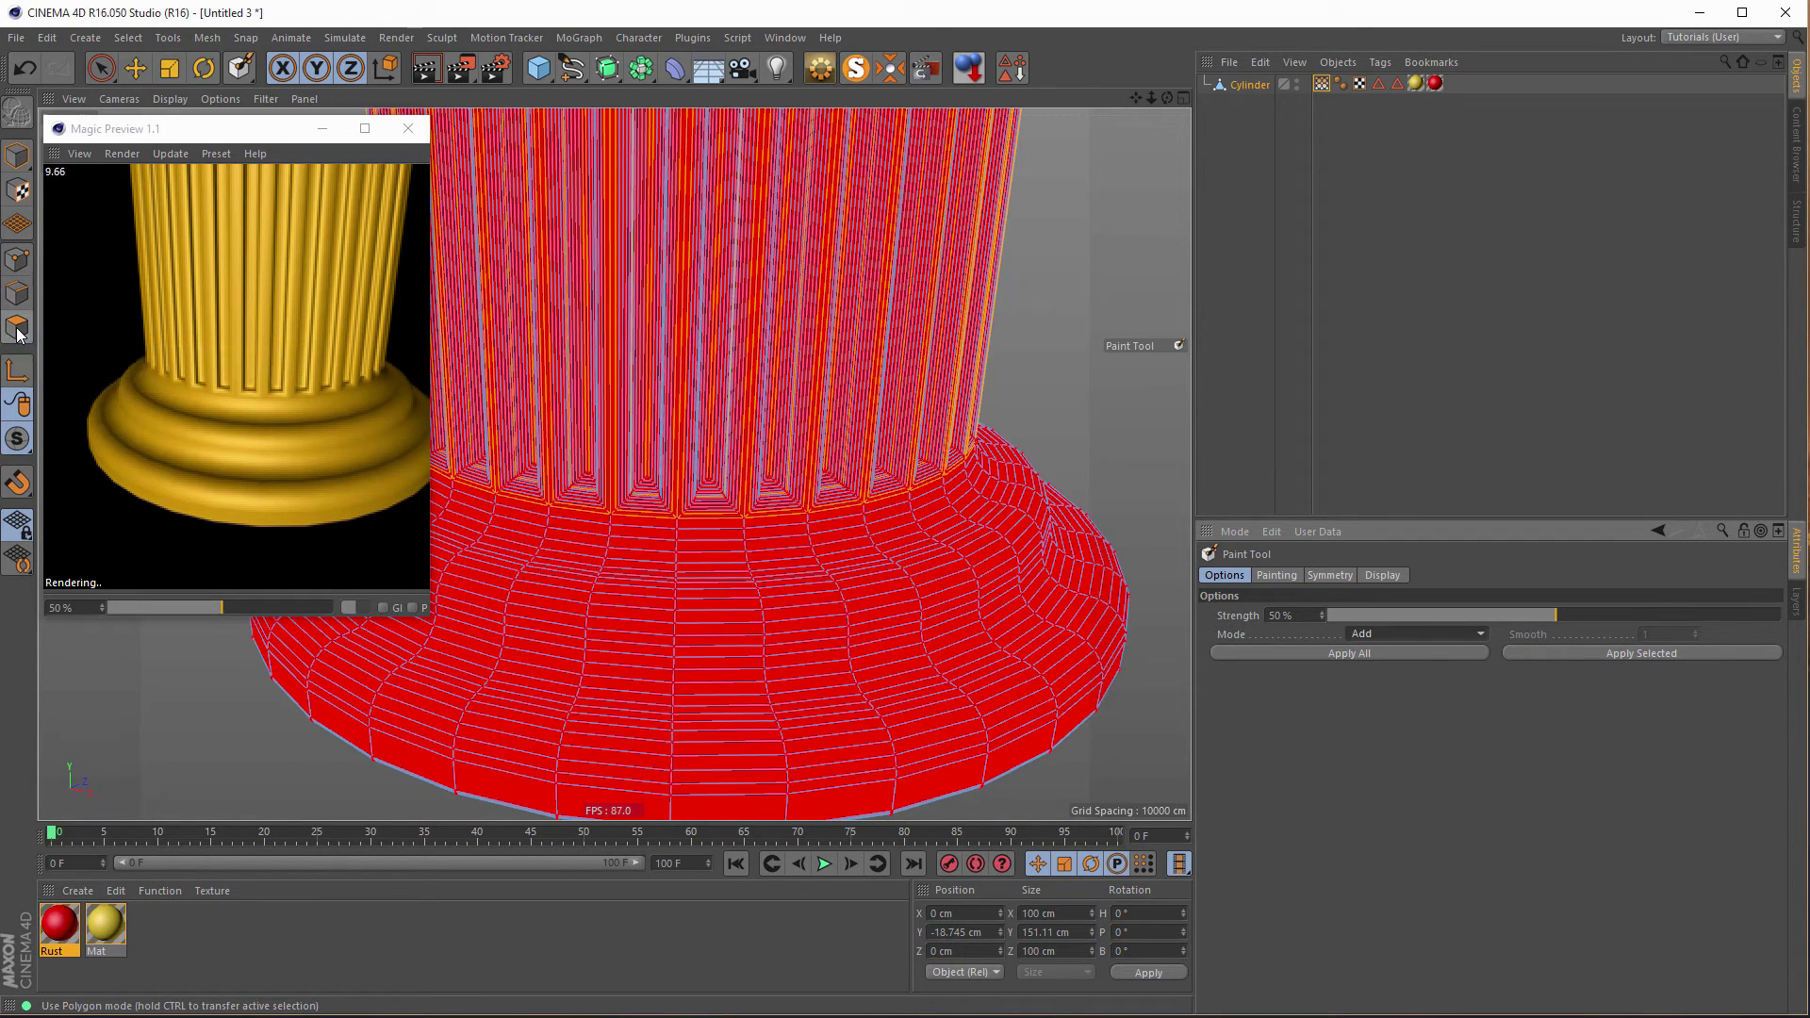
pyautogui.rightClick(166, 482)
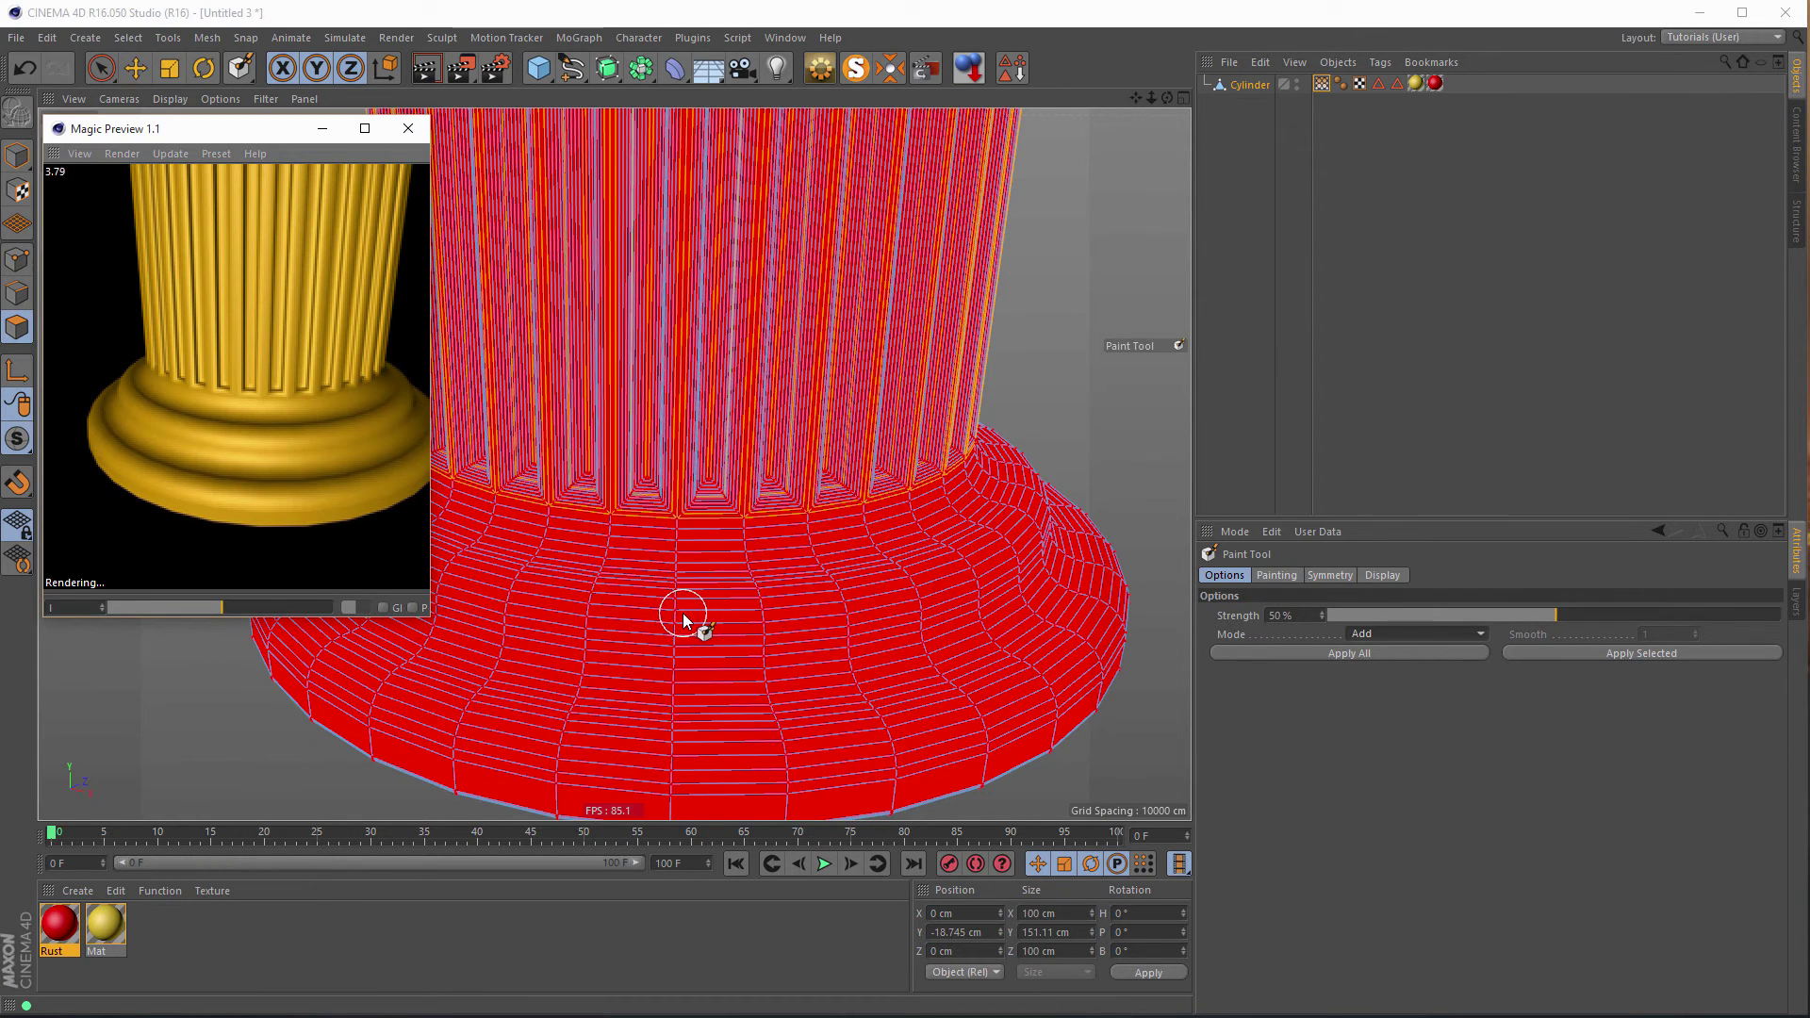
pyautogui.click(101, 68)
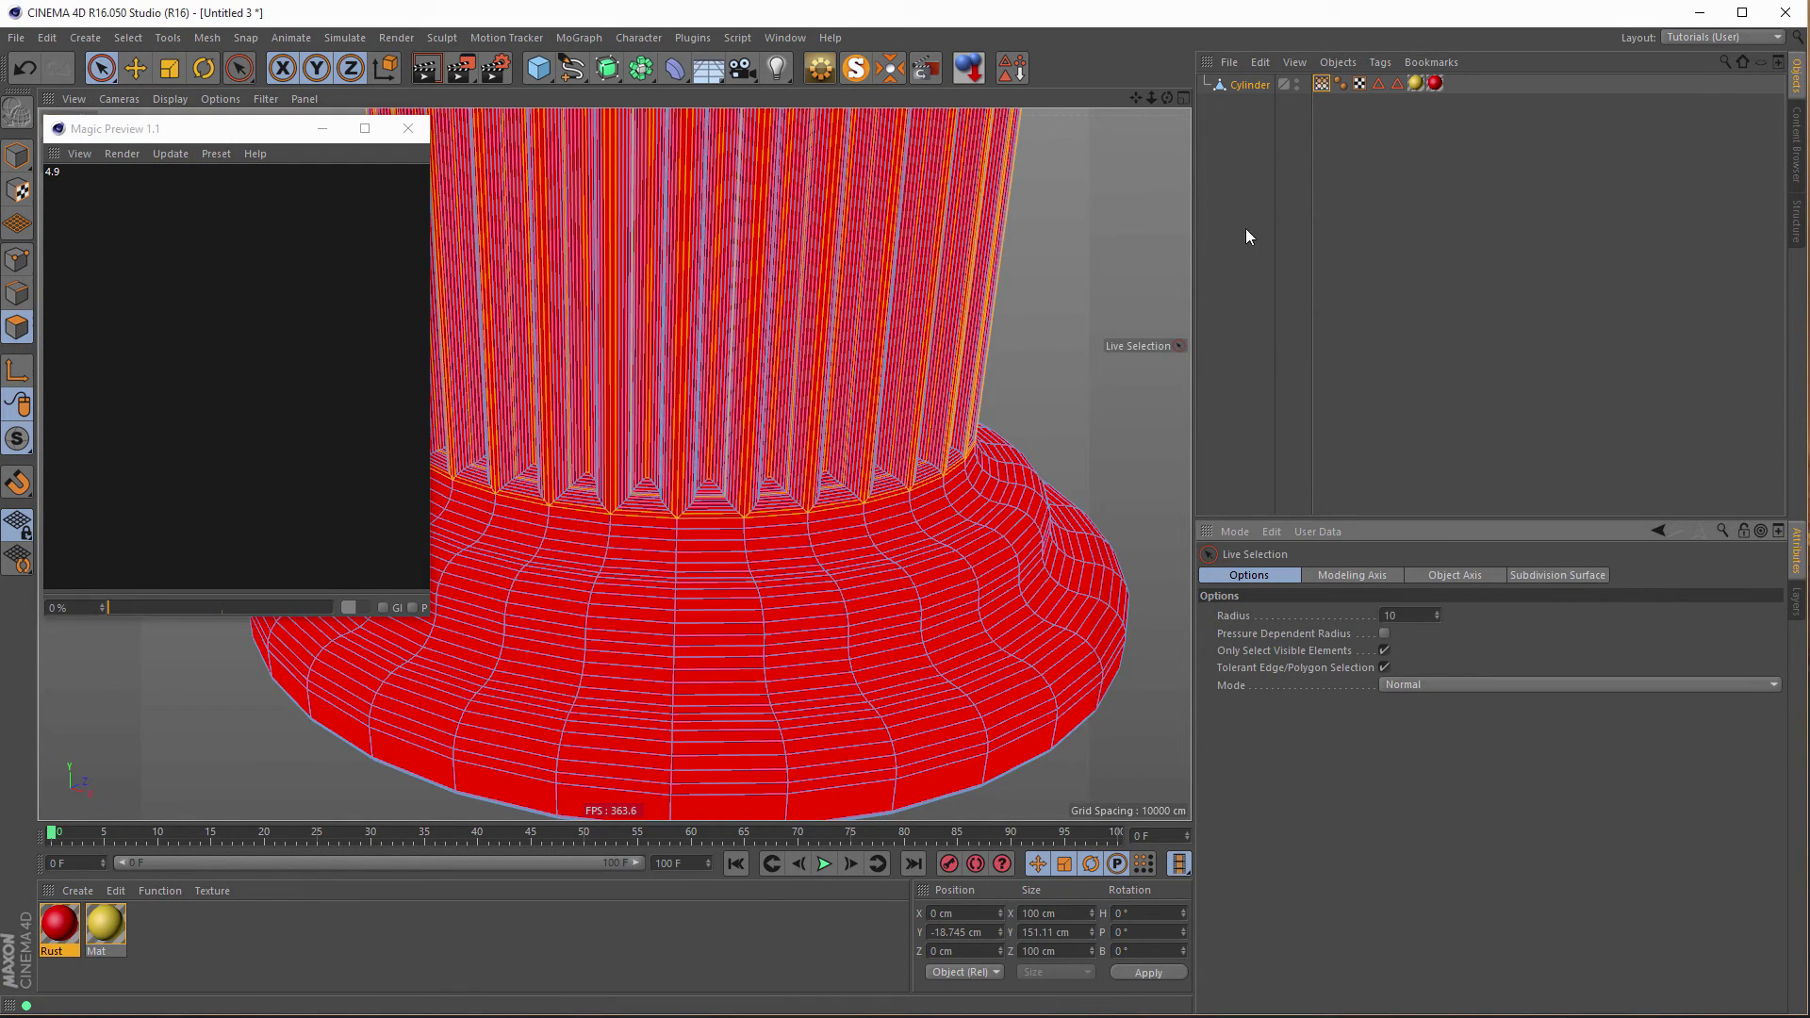
pyautogui.click(1261, 84)
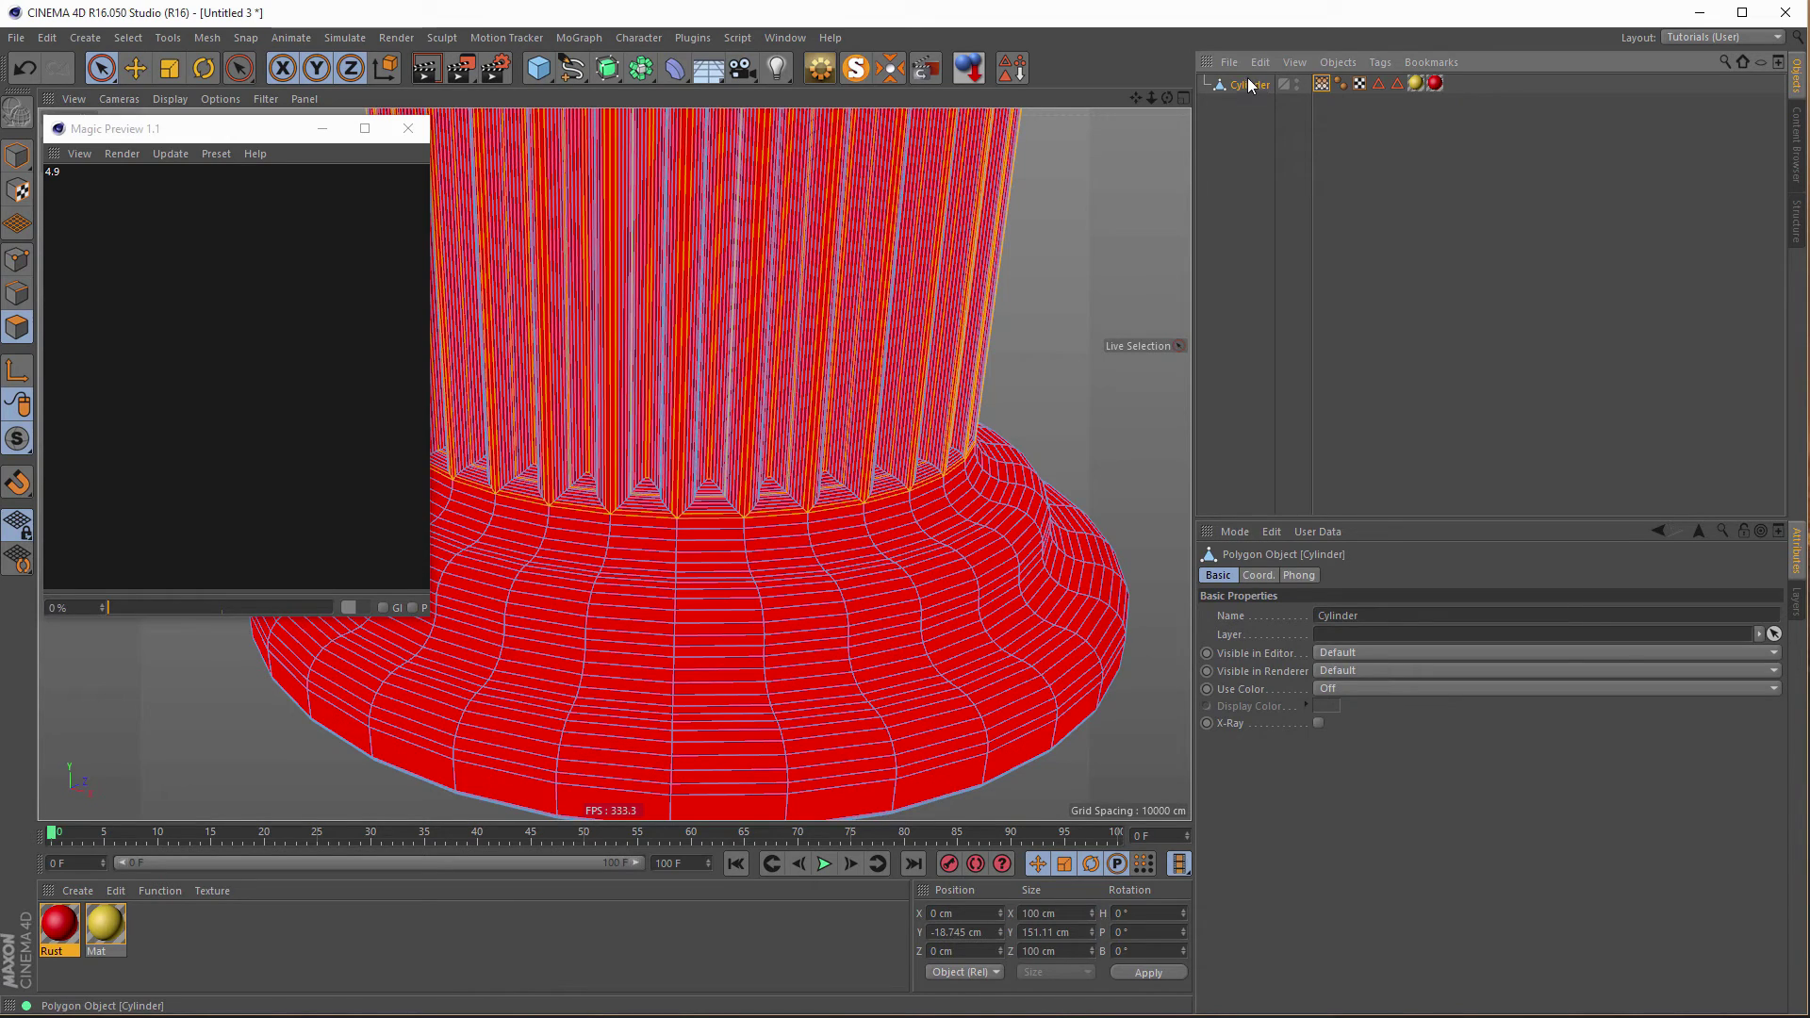
pyautogui.click(673, 626)
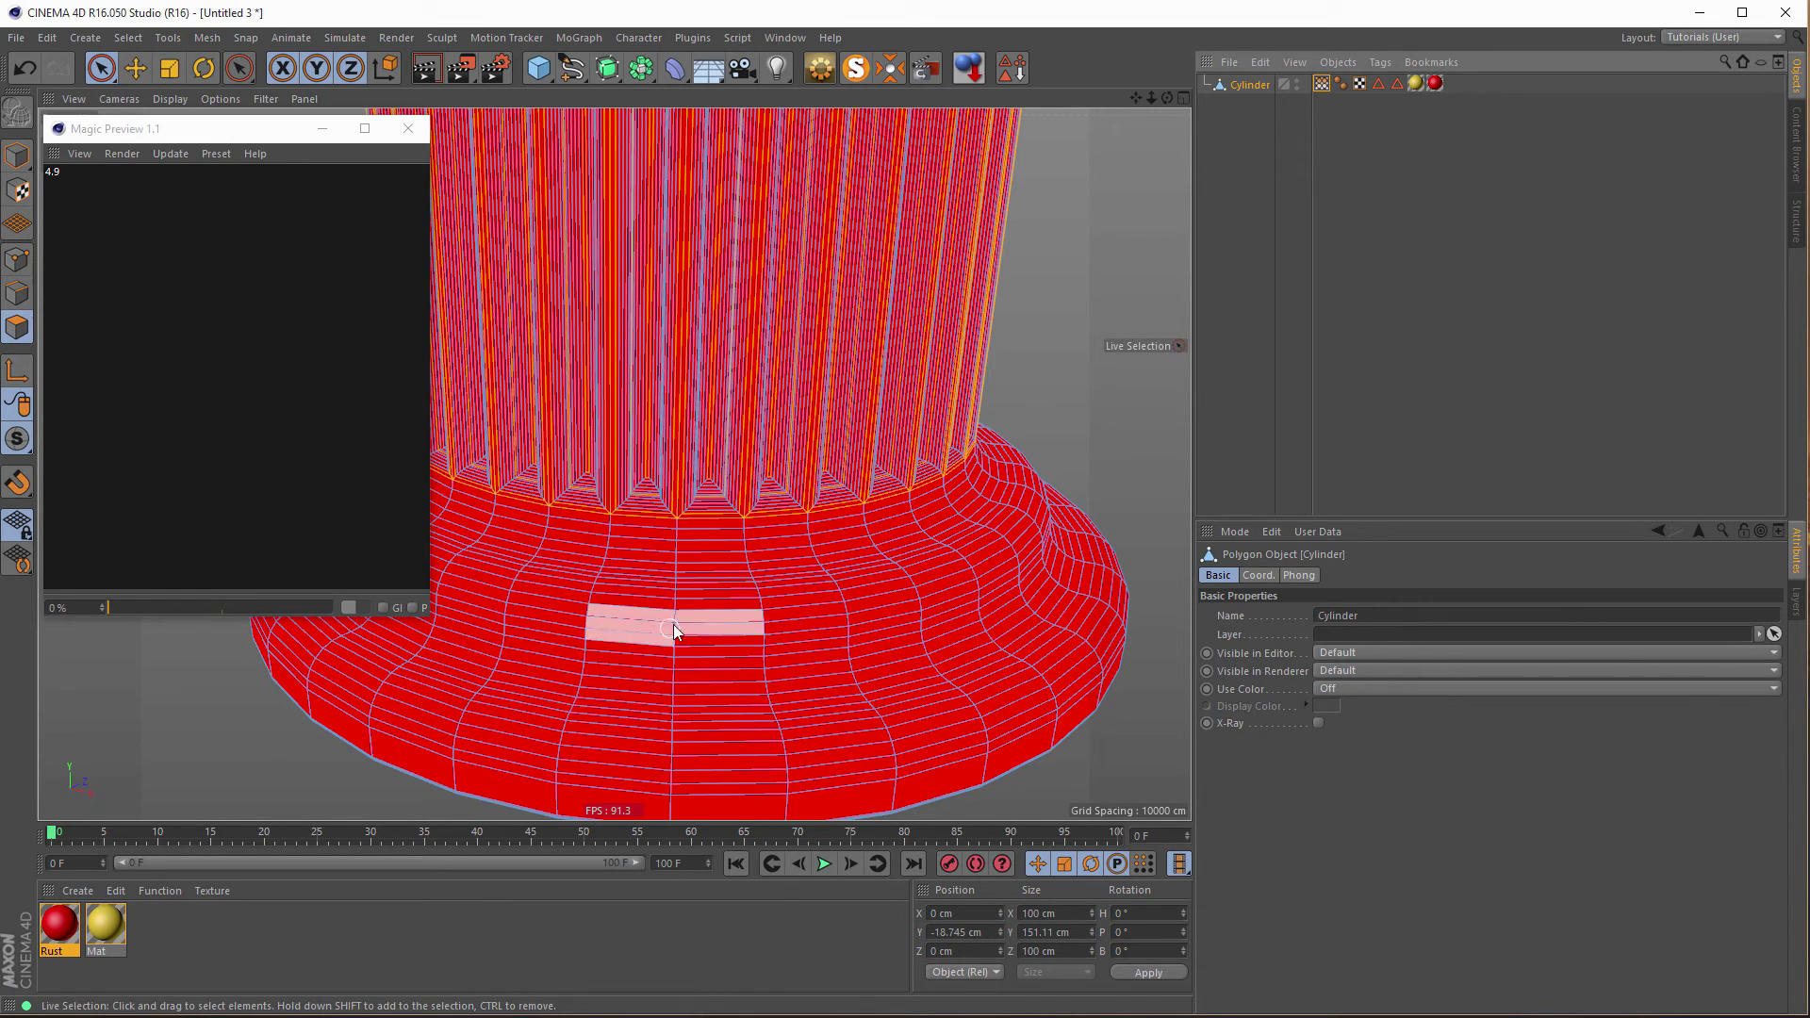
pyautogui.doubleClick(1323, 83)
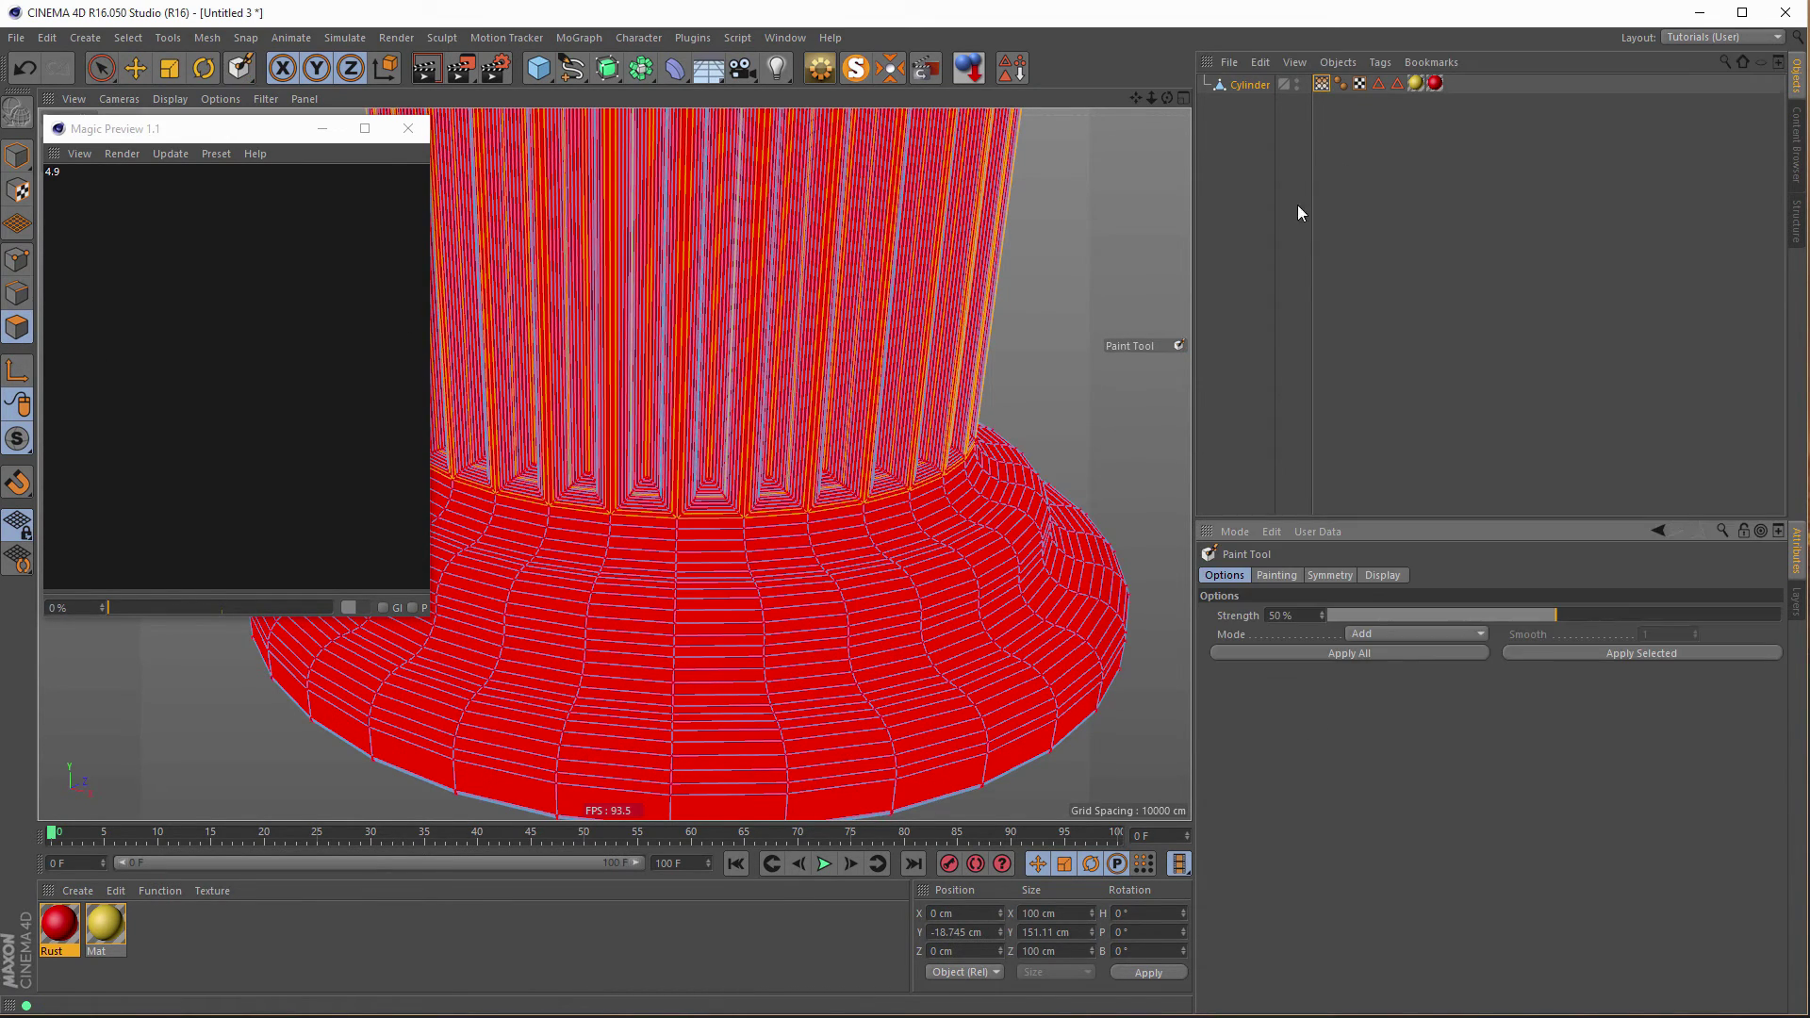
# Select adjacent polygon loops around the base's upper ring and apply 50 % Add weight to the selected polygons in the vertex map.
pyautogui.press('u')
pyautogui.press('l')
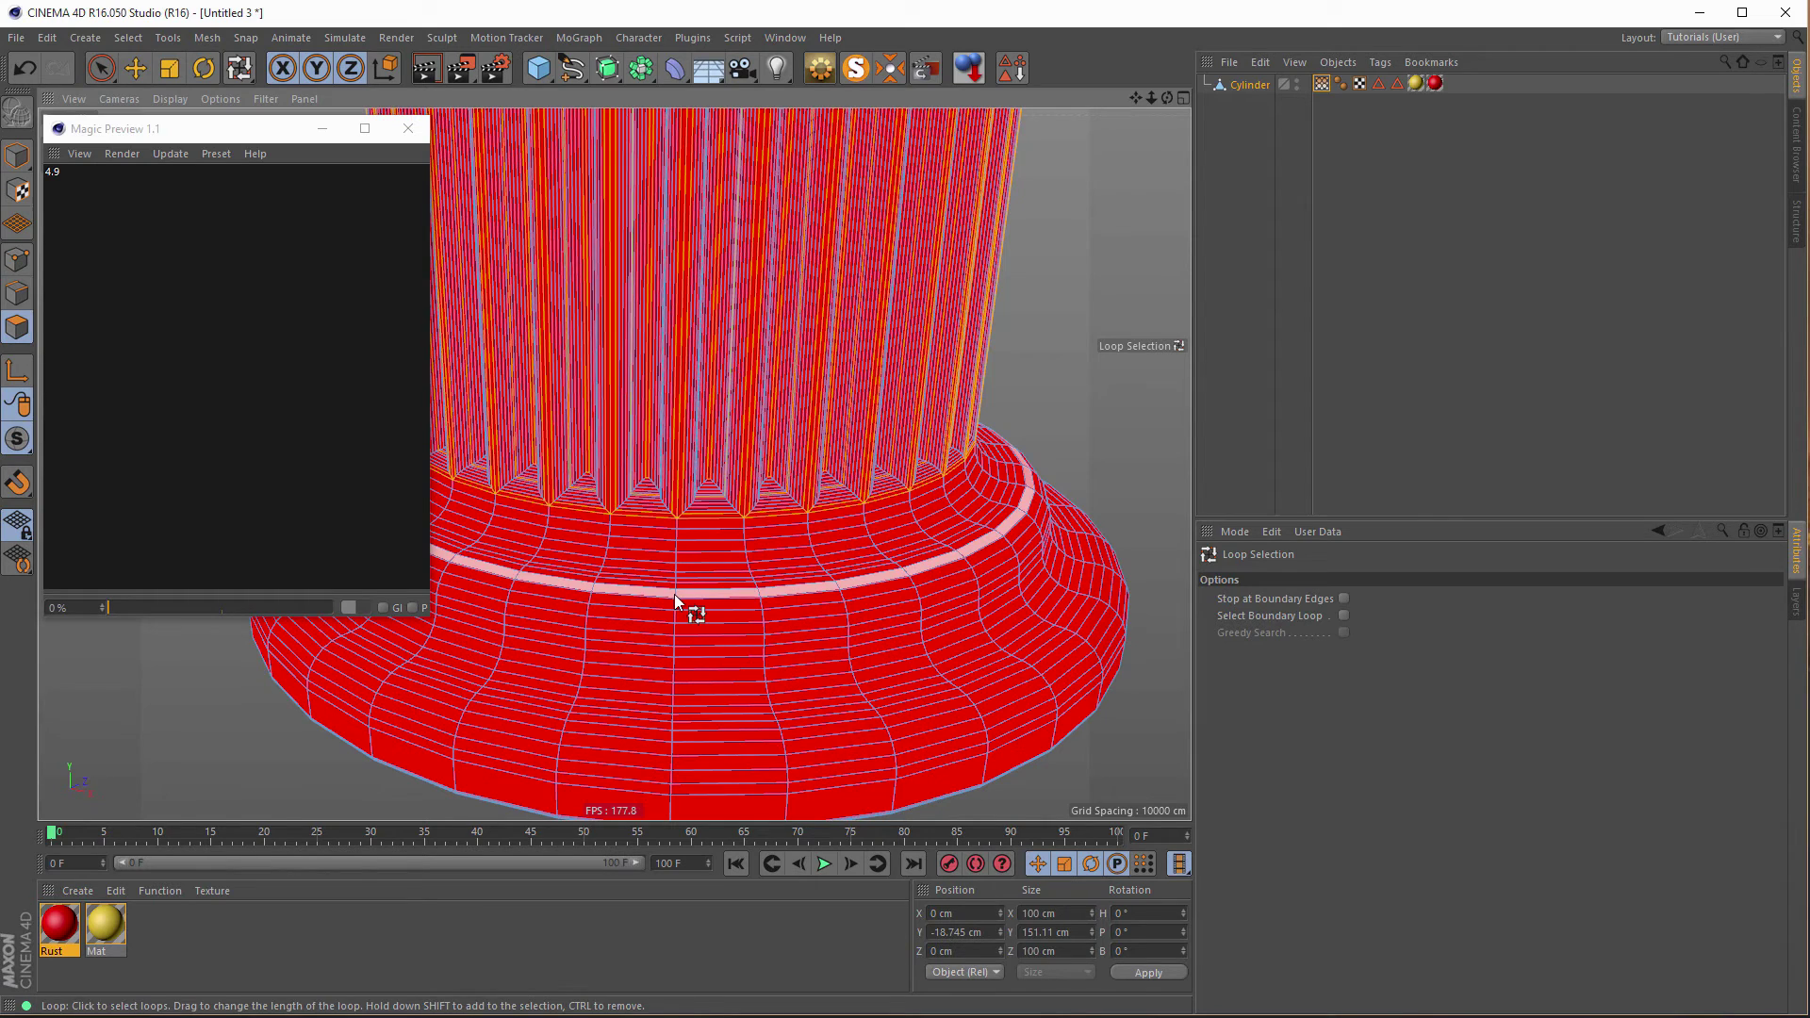
pyautogui.click(675, 594)
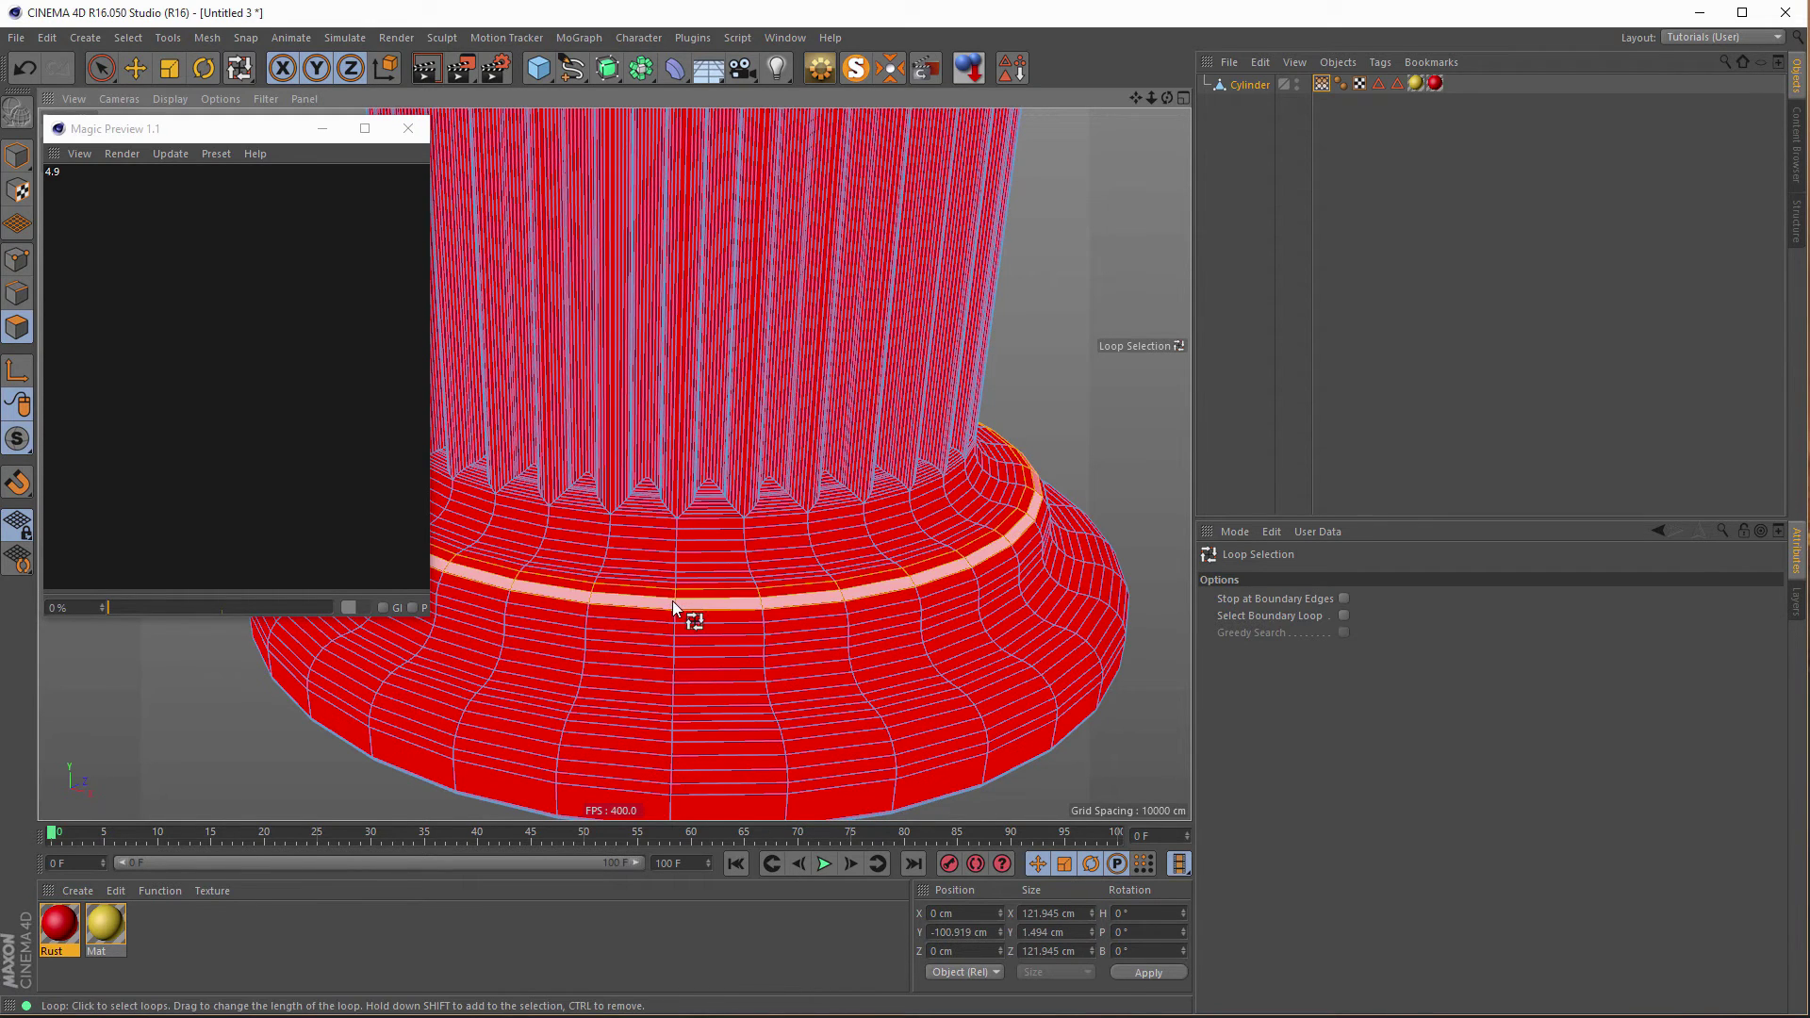
pyautogui.moveTo(671, 601); pyautogui.dragTo(673, 659)
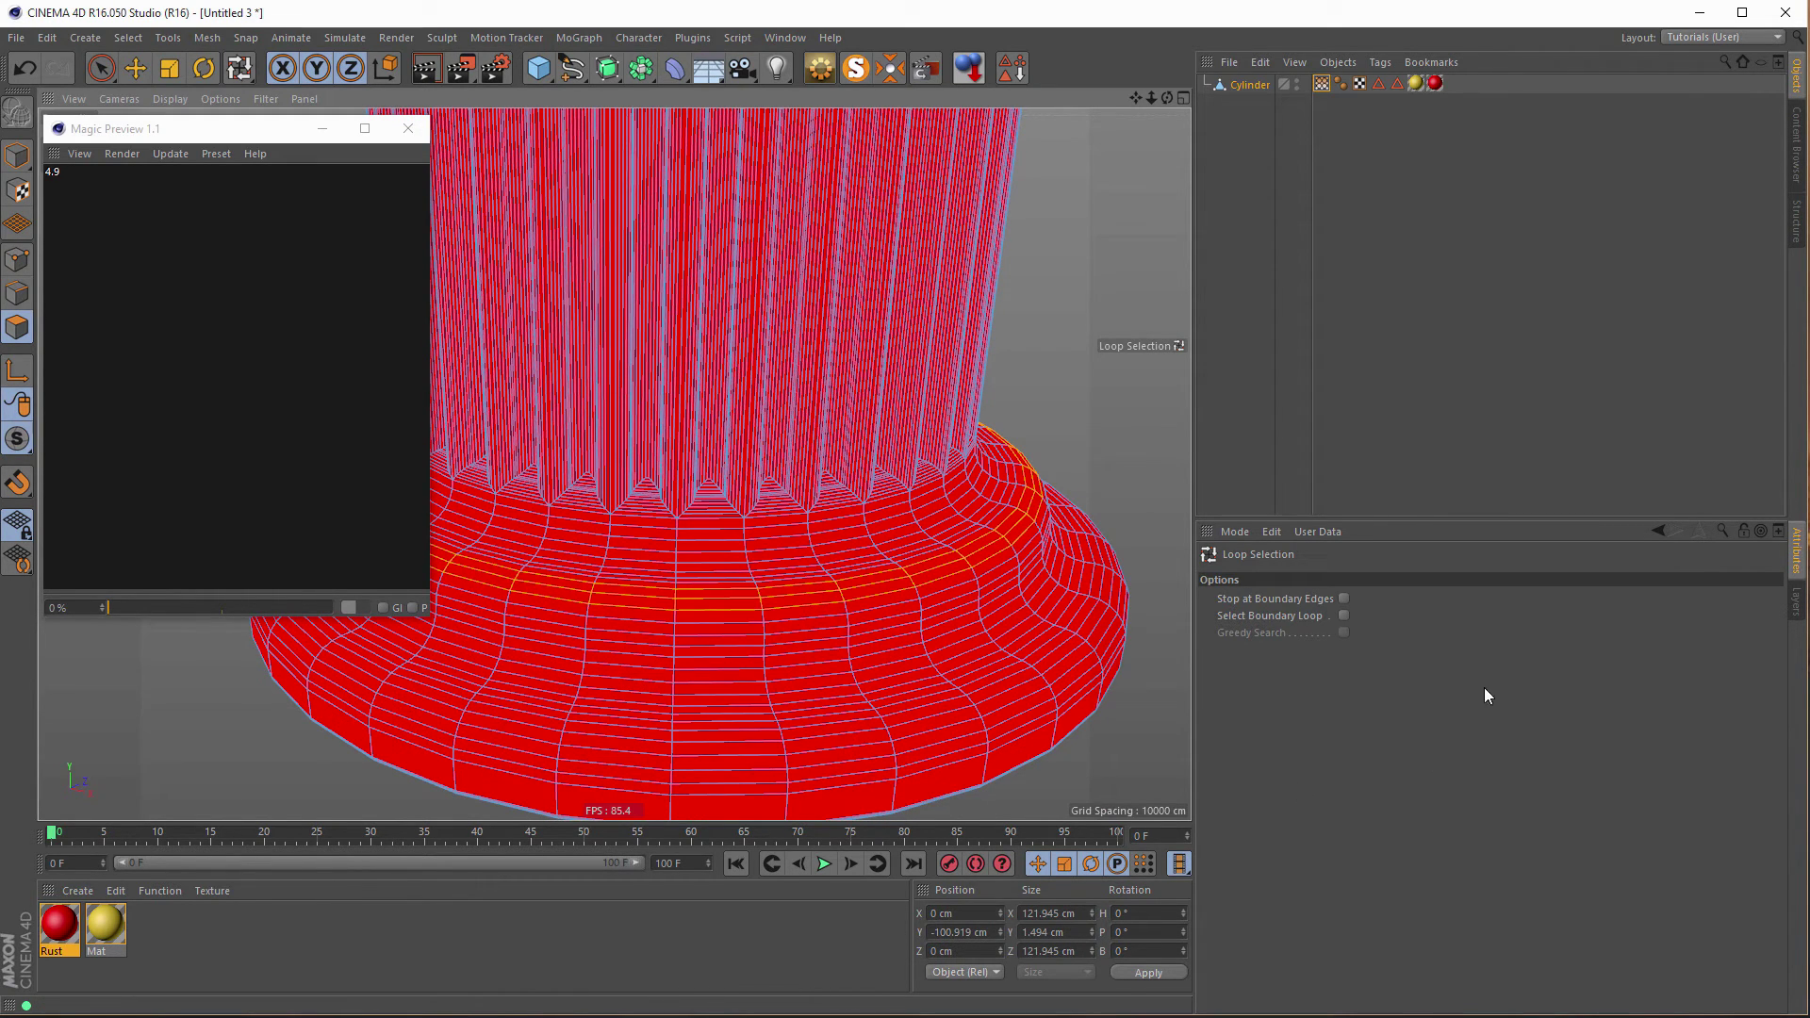
pyautogui.doubleClick(1324, 85)
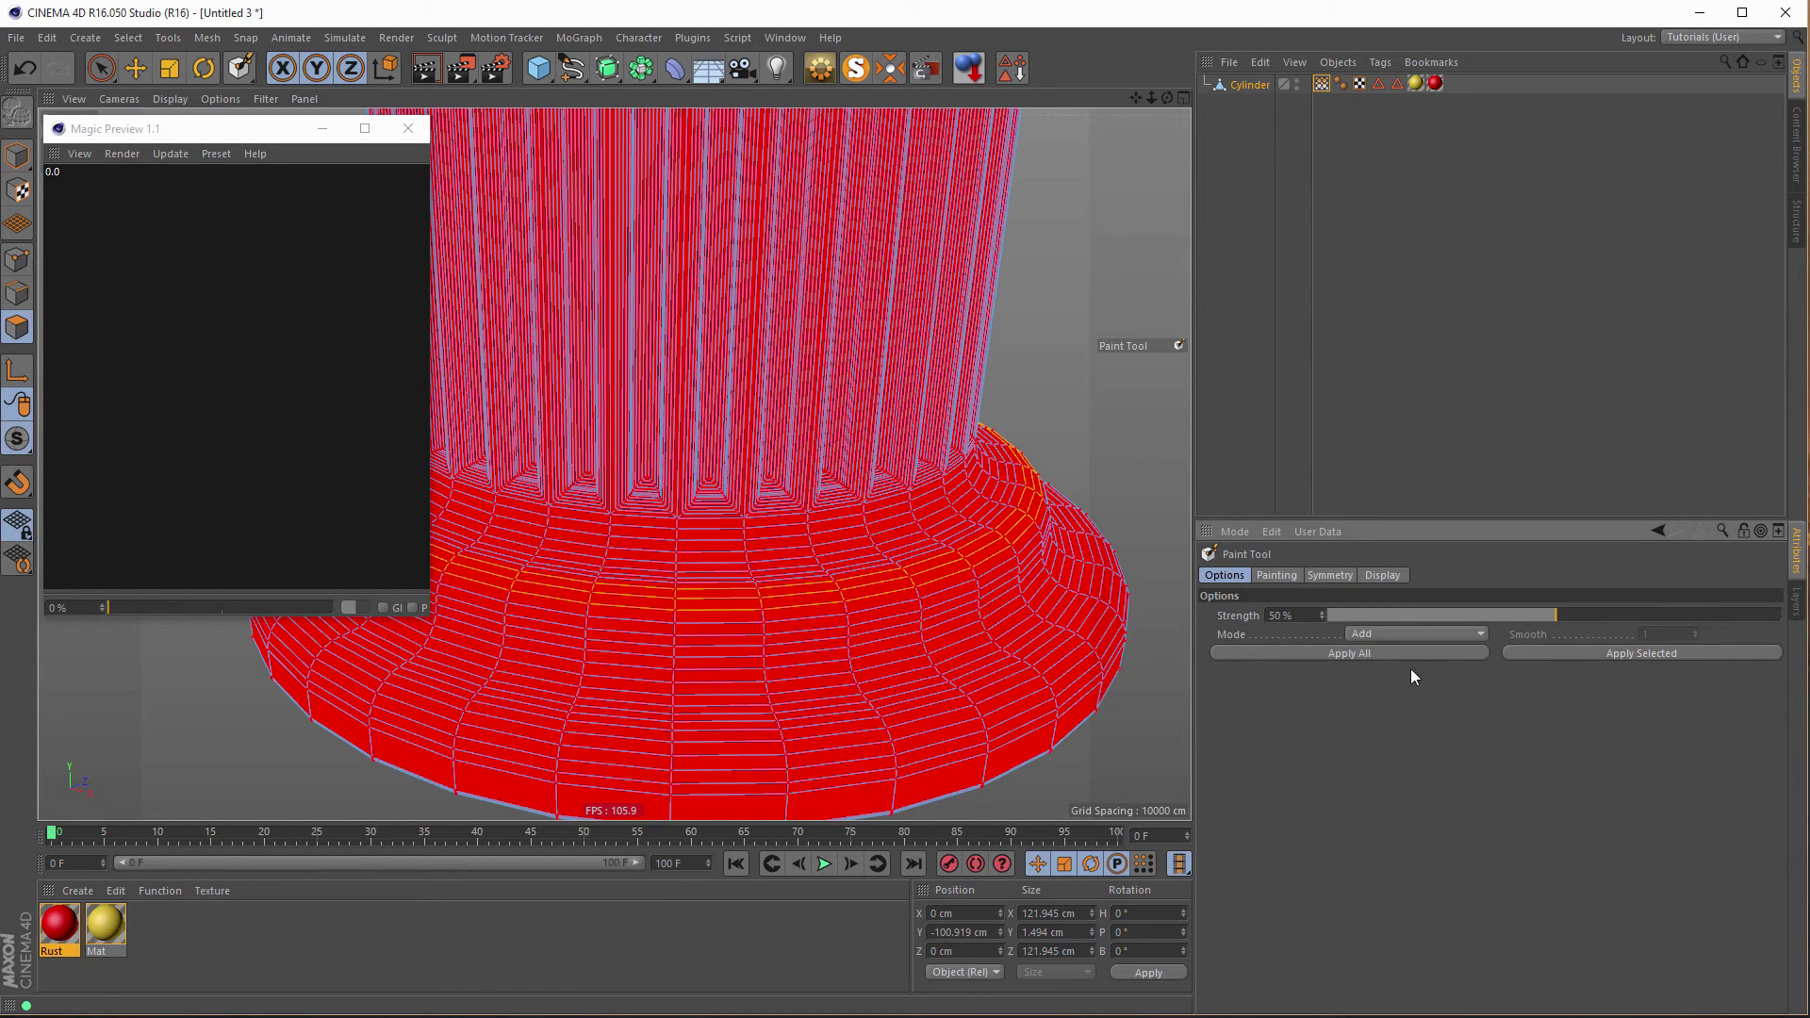
pyautogui.click(1663, 653)
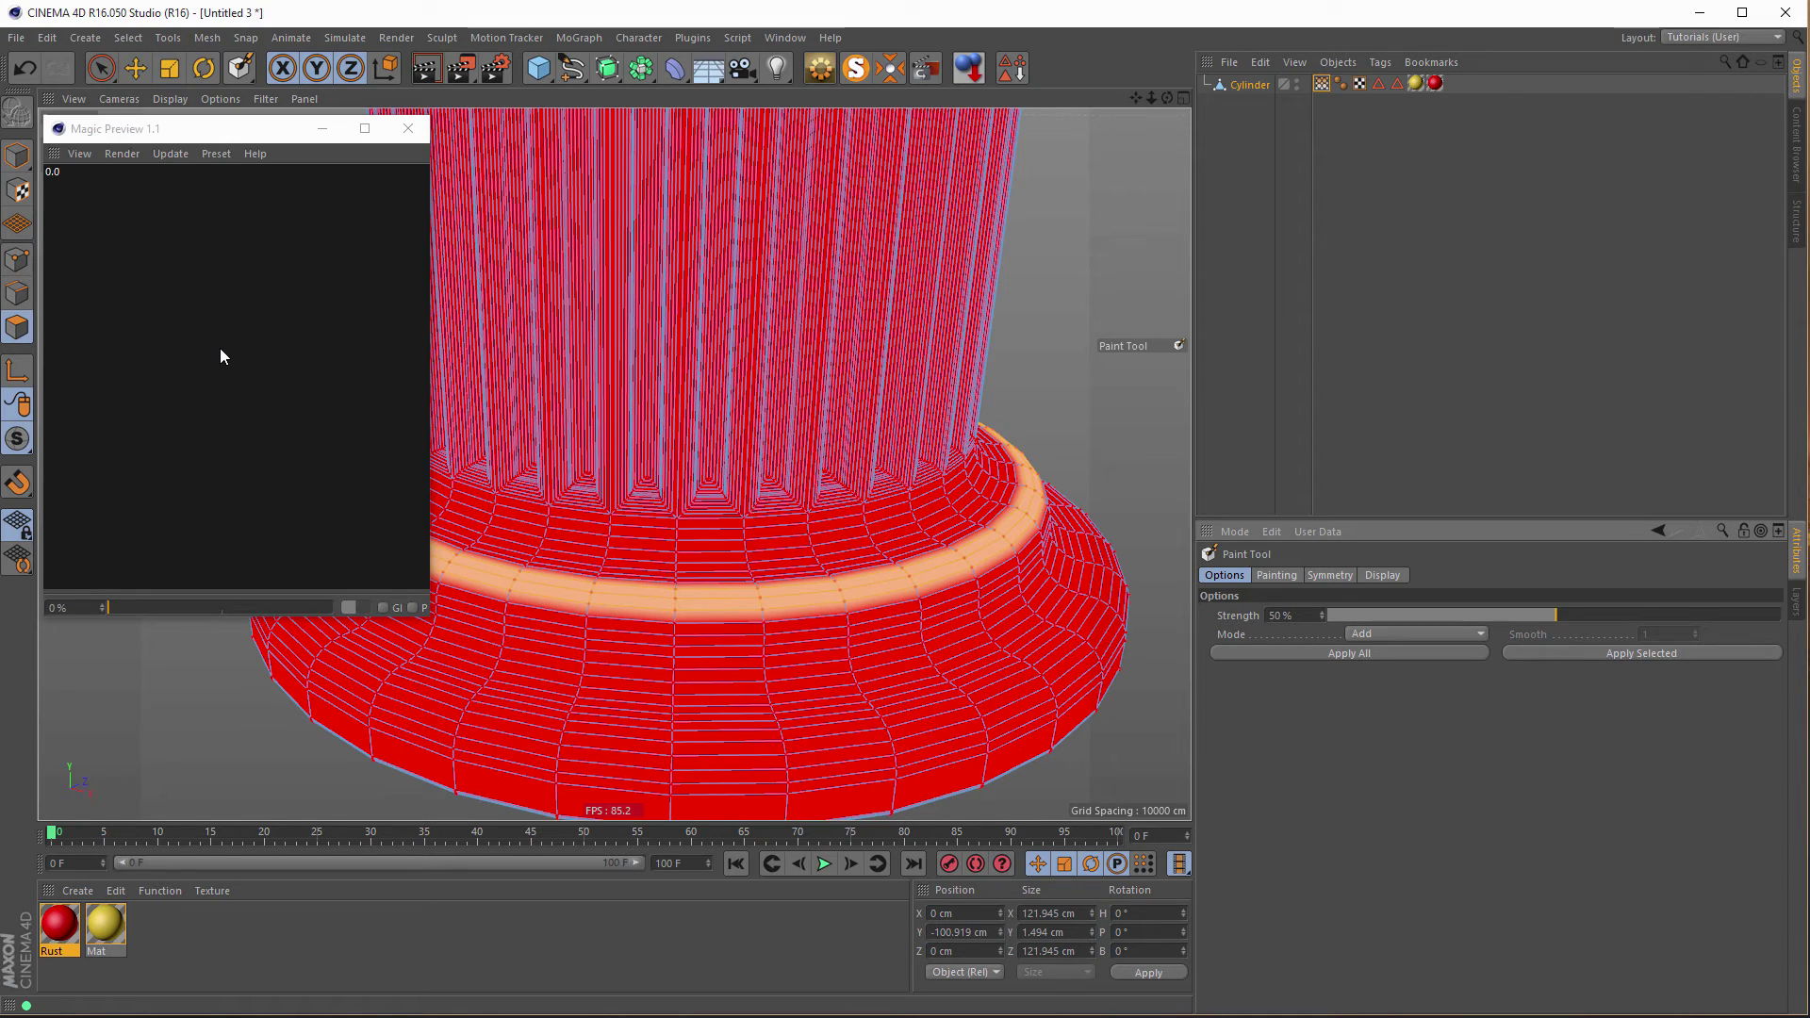
# Try to preview the rust on the painted ring by restarting Magic Preview, and close it.
pyautogui.moveTo(219, 349)
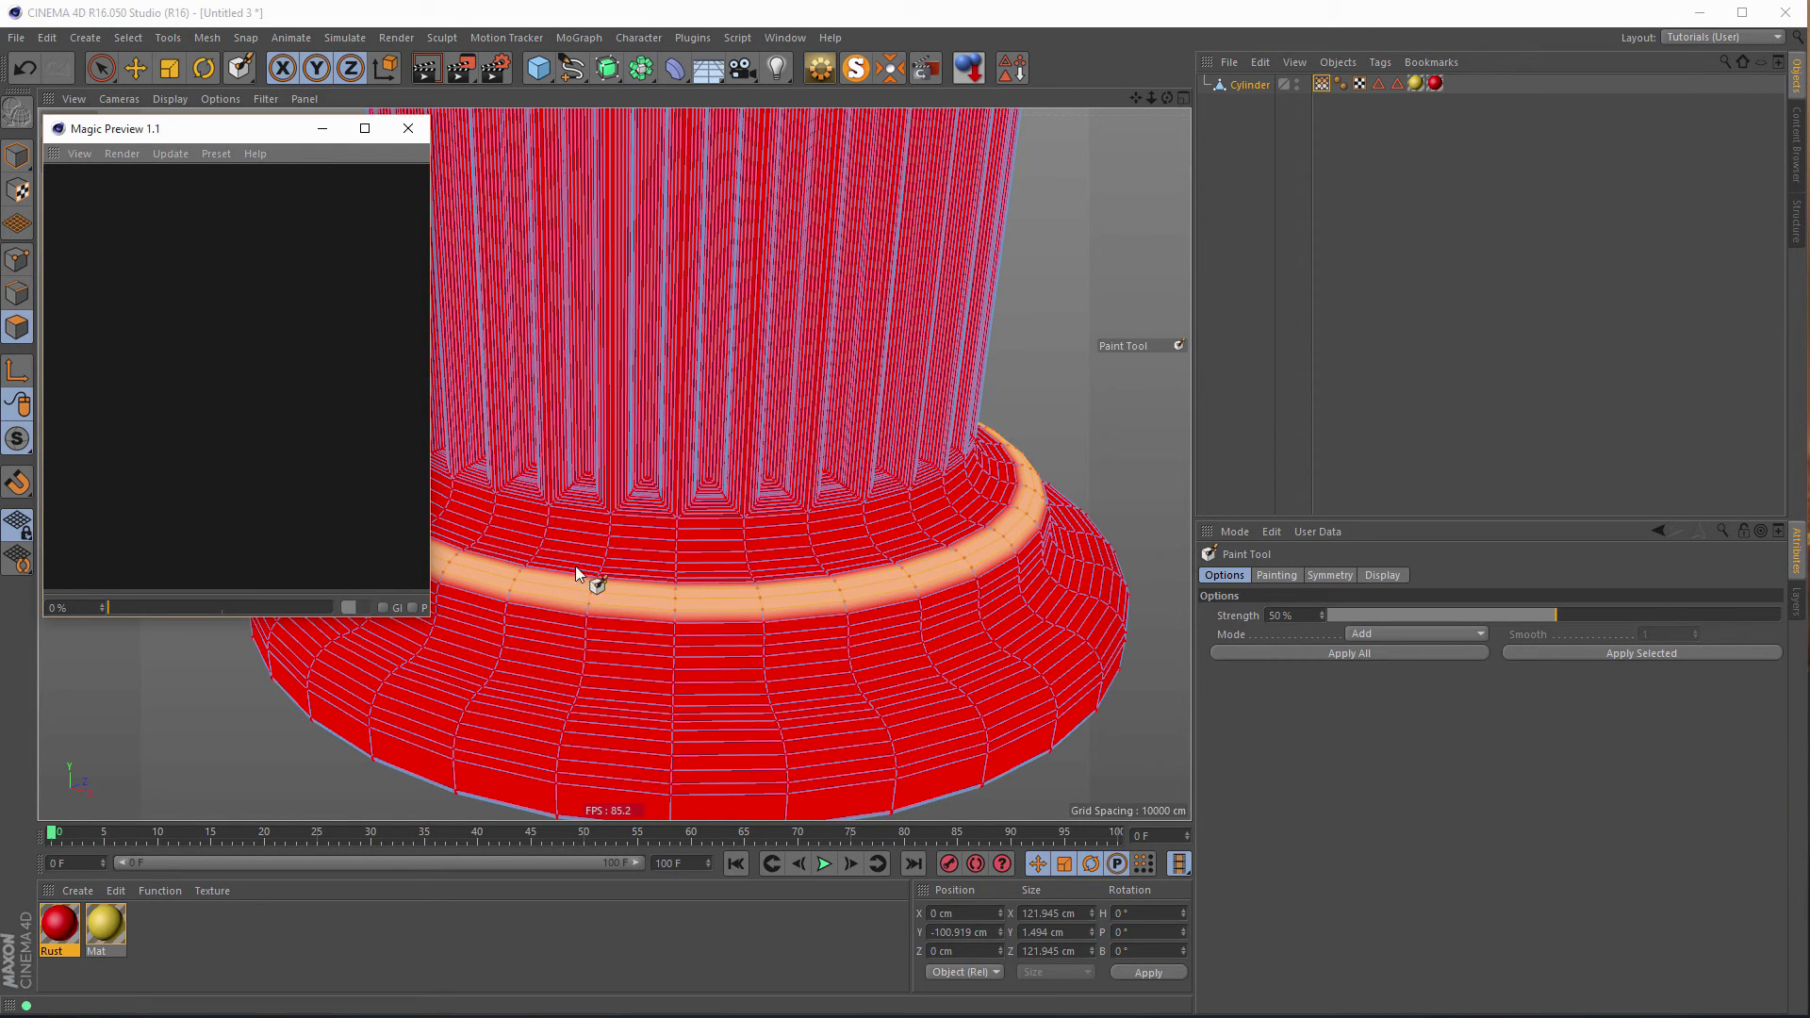
pyautogui.scroll(-2, 649, 574)
pyautogui.click(1250, 85)
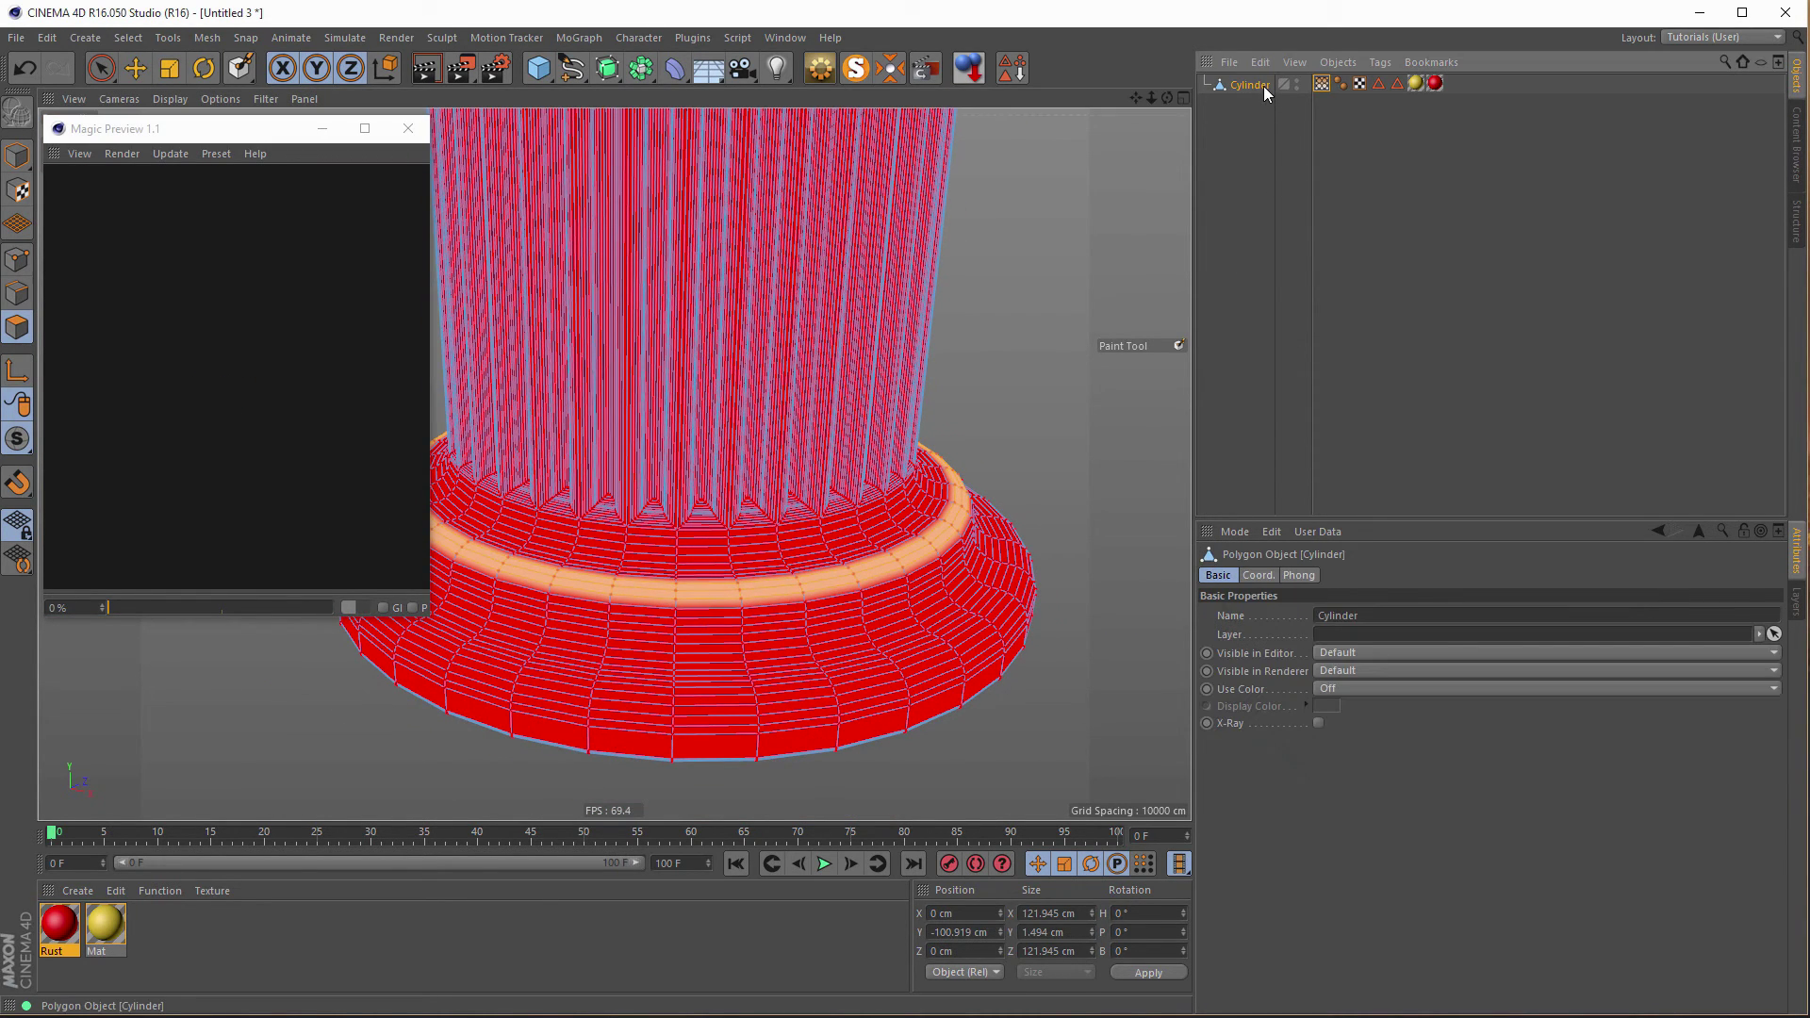
pyautogui.click(413, 131)
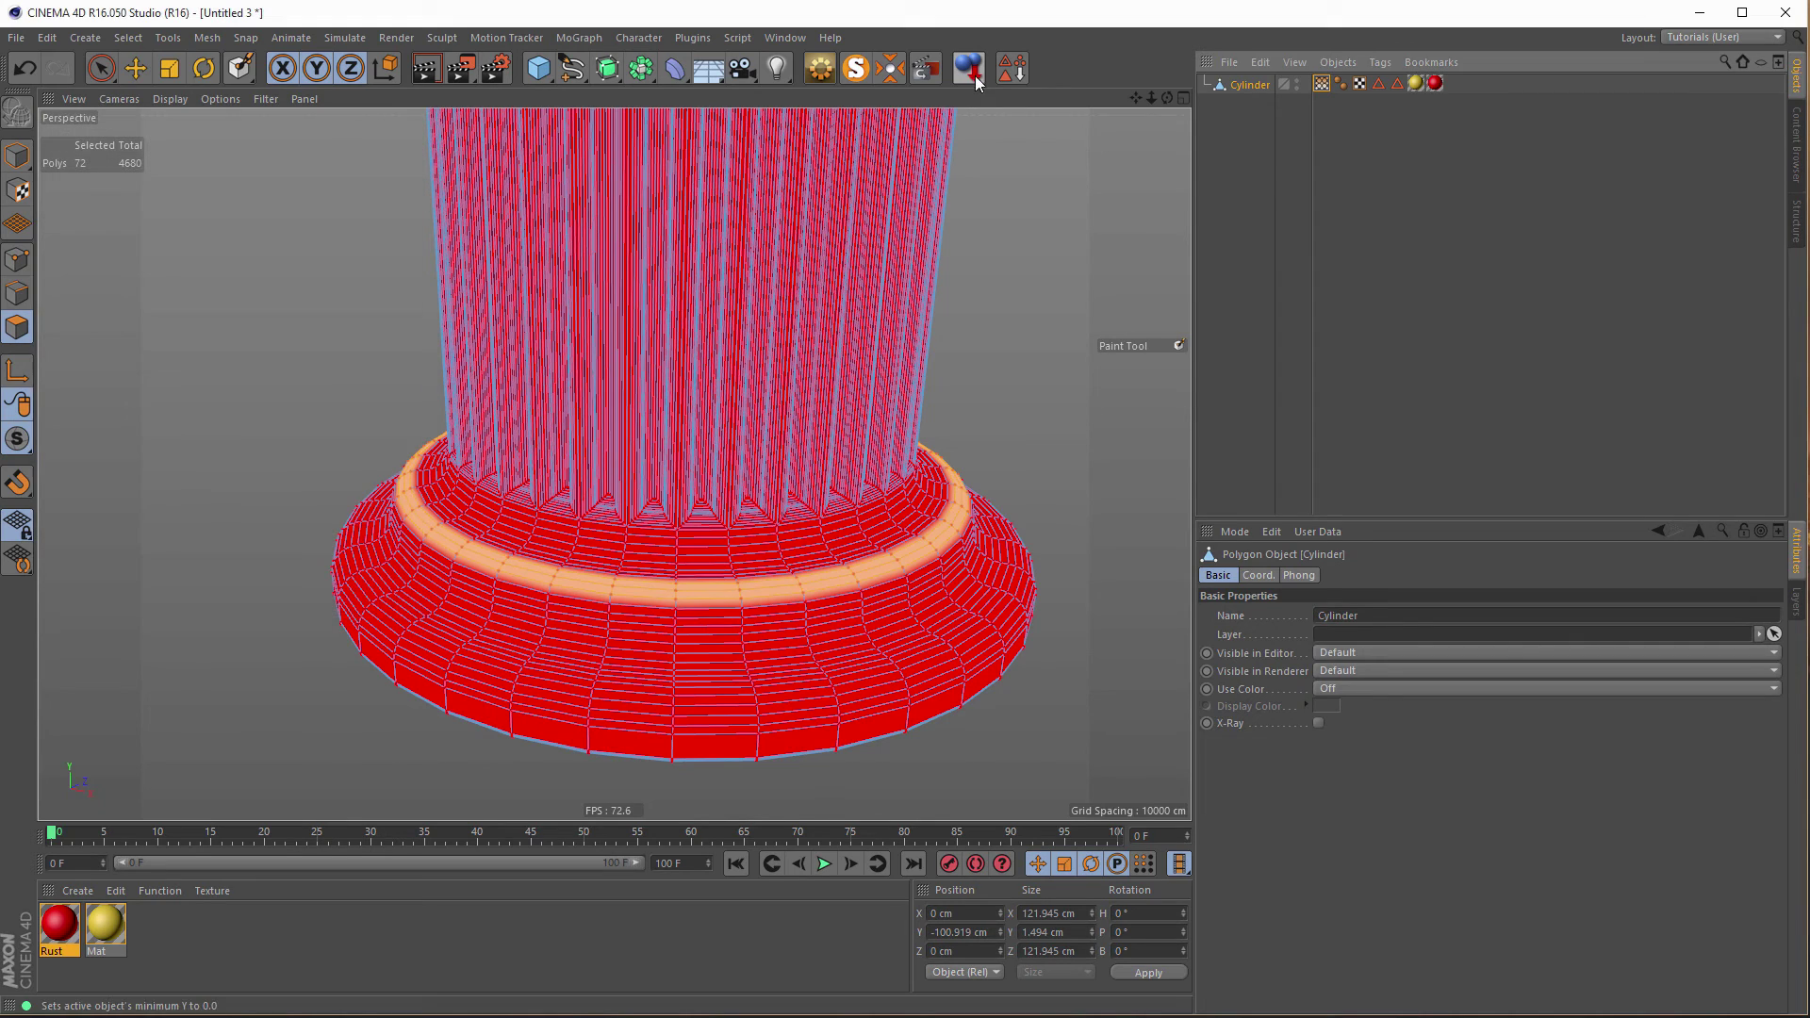
pyautogui.click(927, 69)
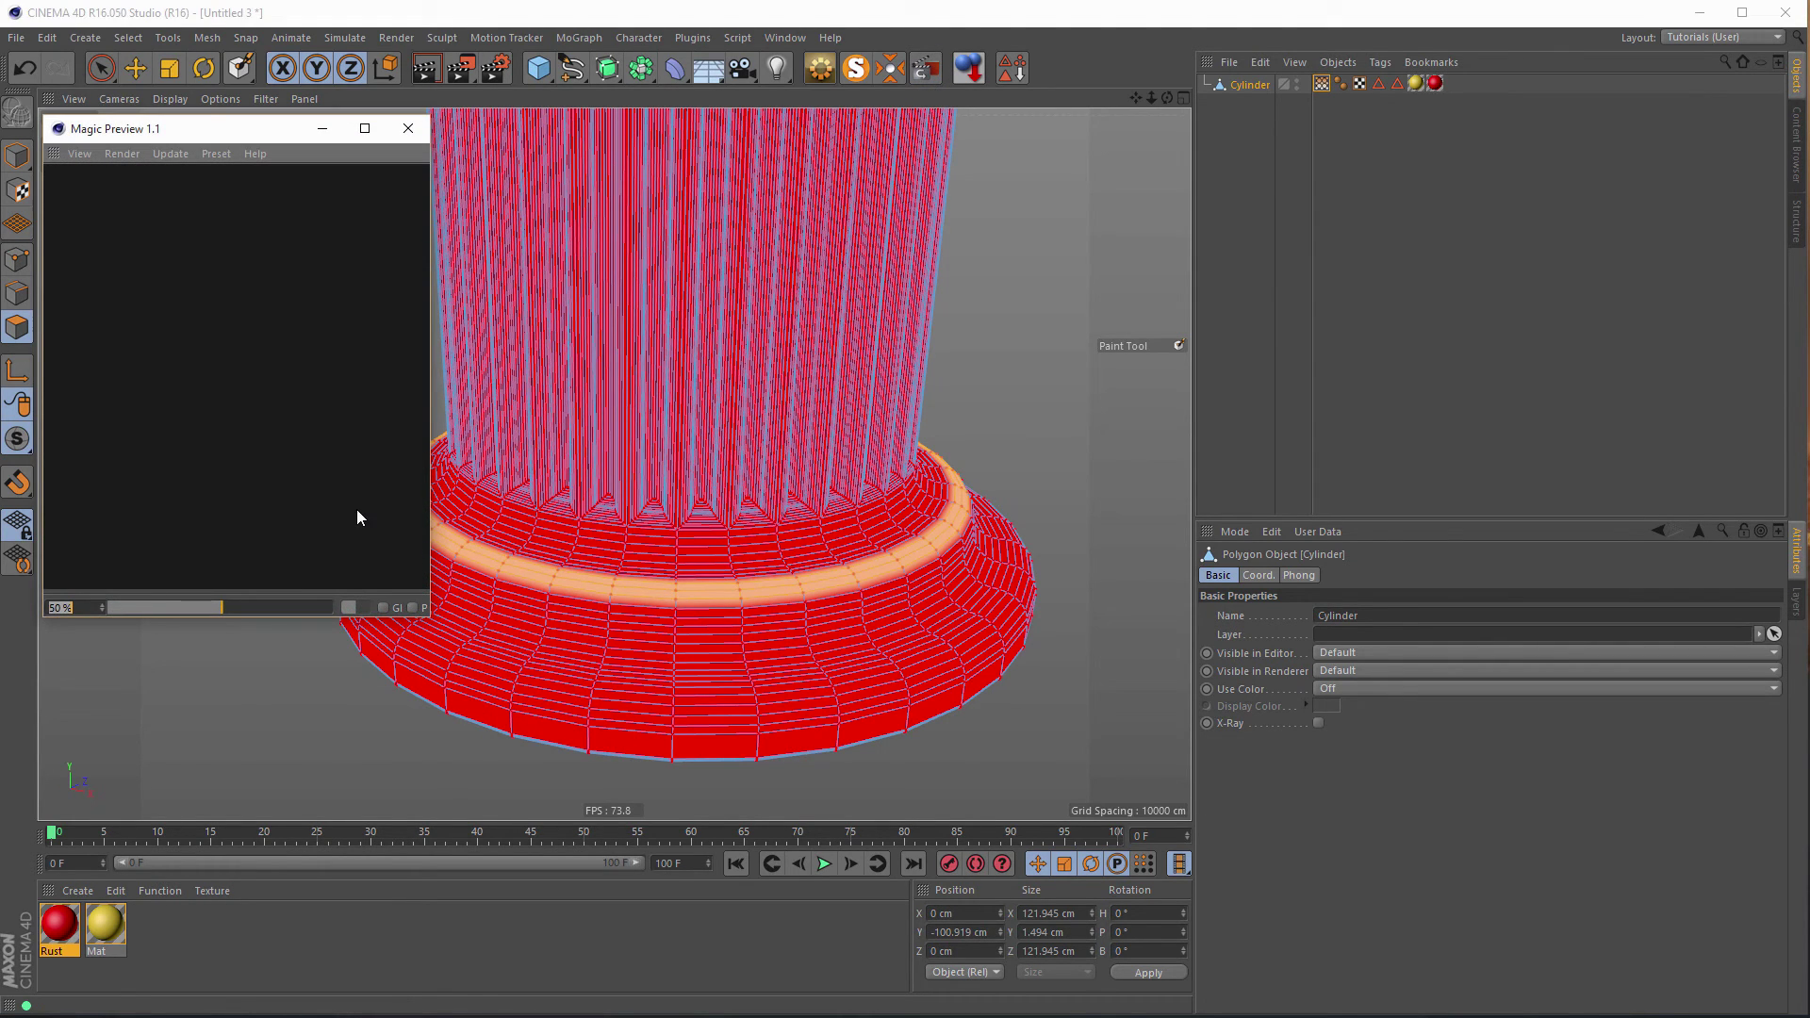
pyautogui.click(408, 129)
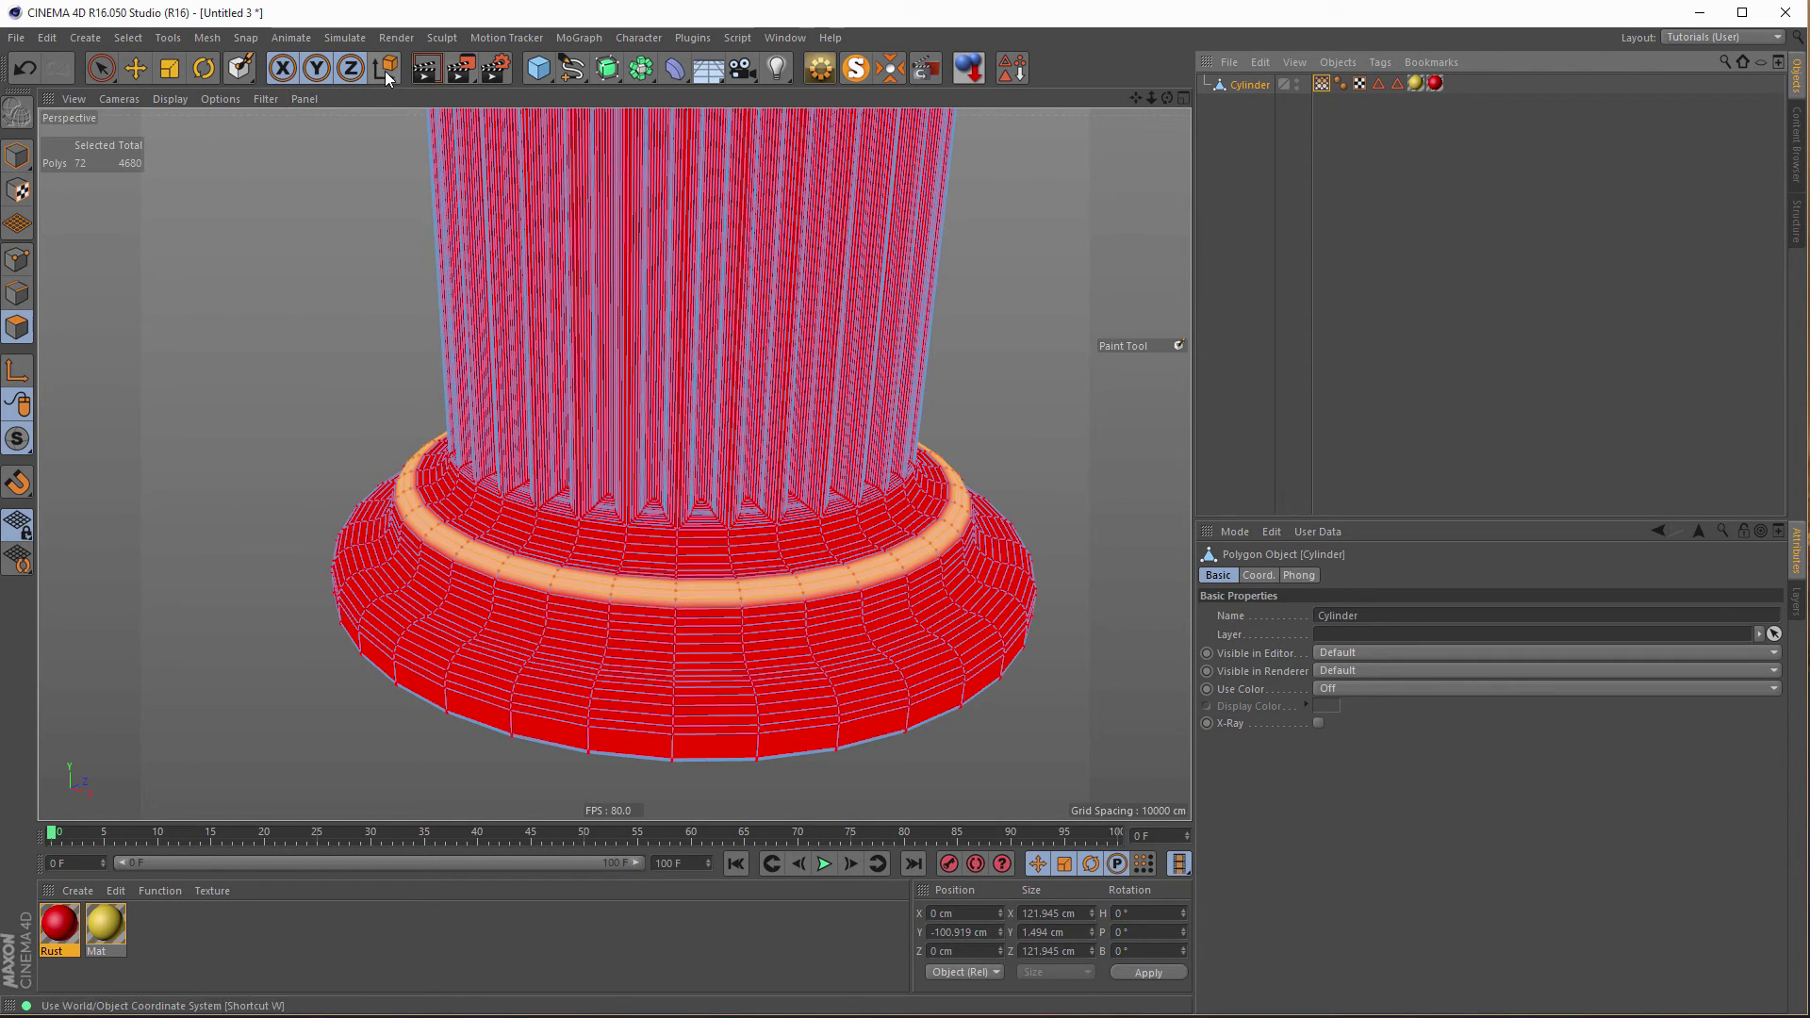
# Check the rust ring with an Interactive Render Region over the base, turn the region off and reopen Magic Preview.
pyautogui.click(463, 71)
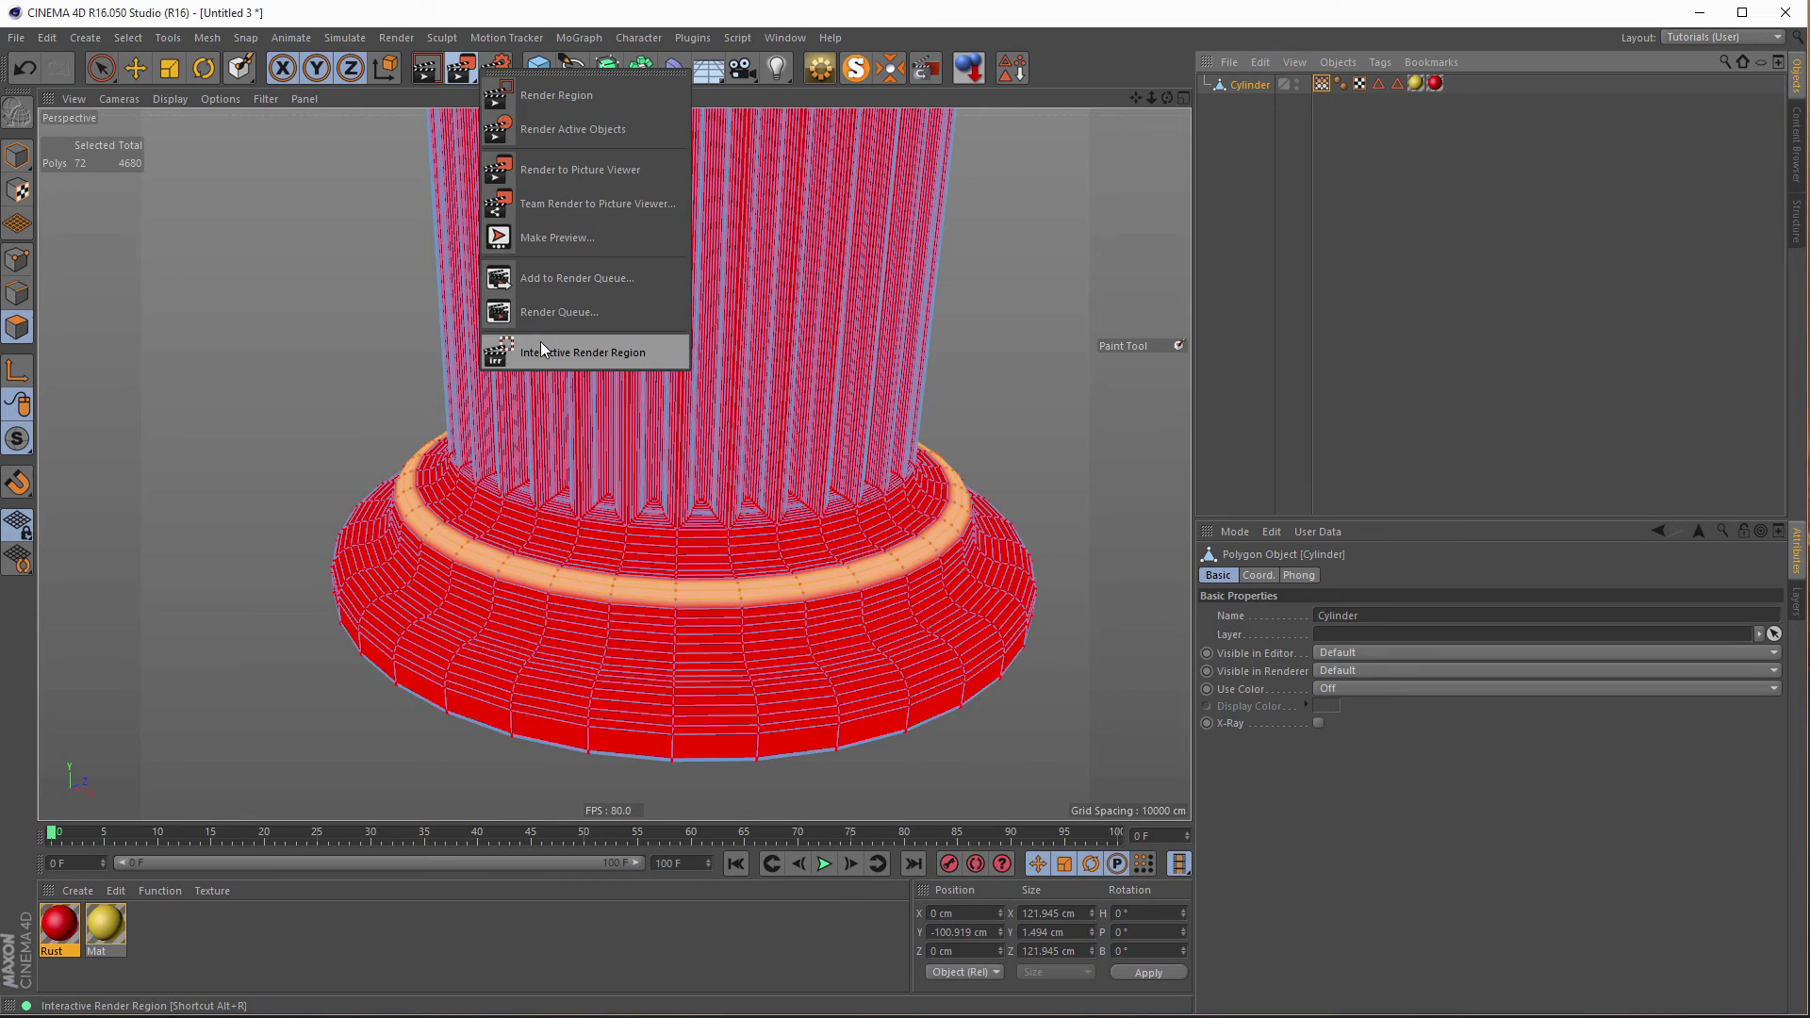
pyautogui.click(540, 347)
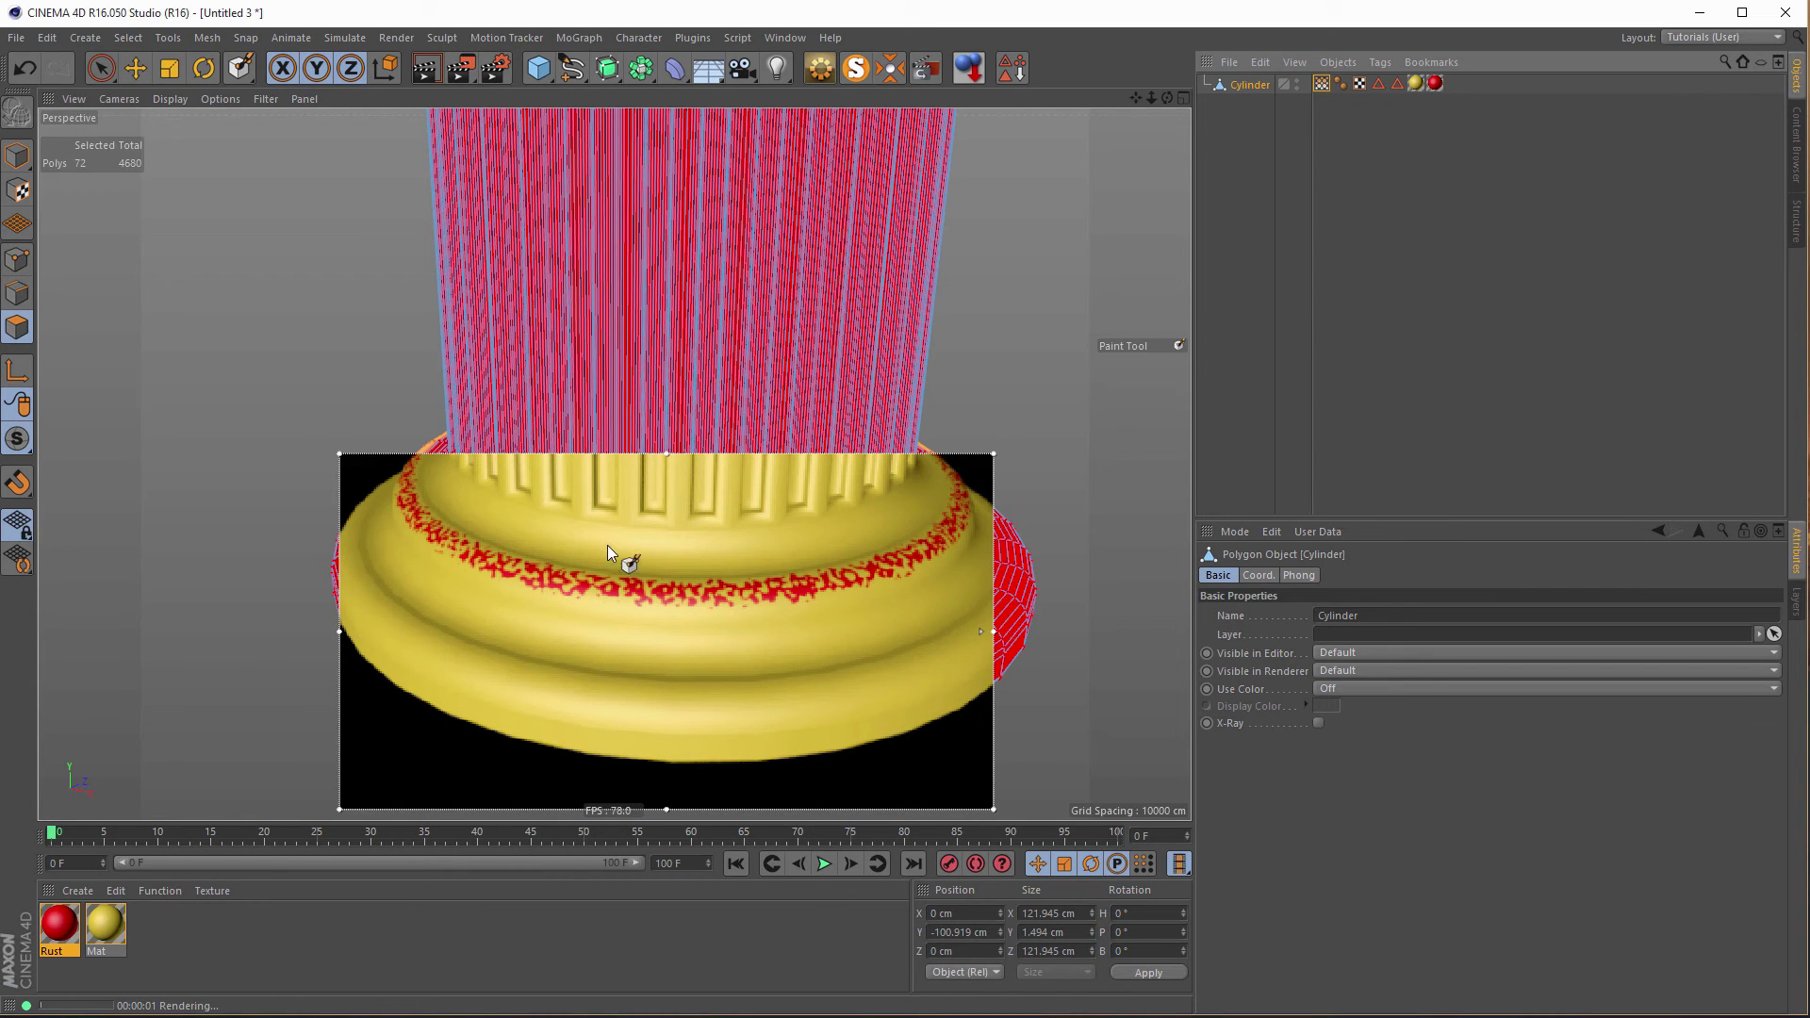
pyautogui.moveTo(709, 453); pyautogui.dragTo(751, 394)
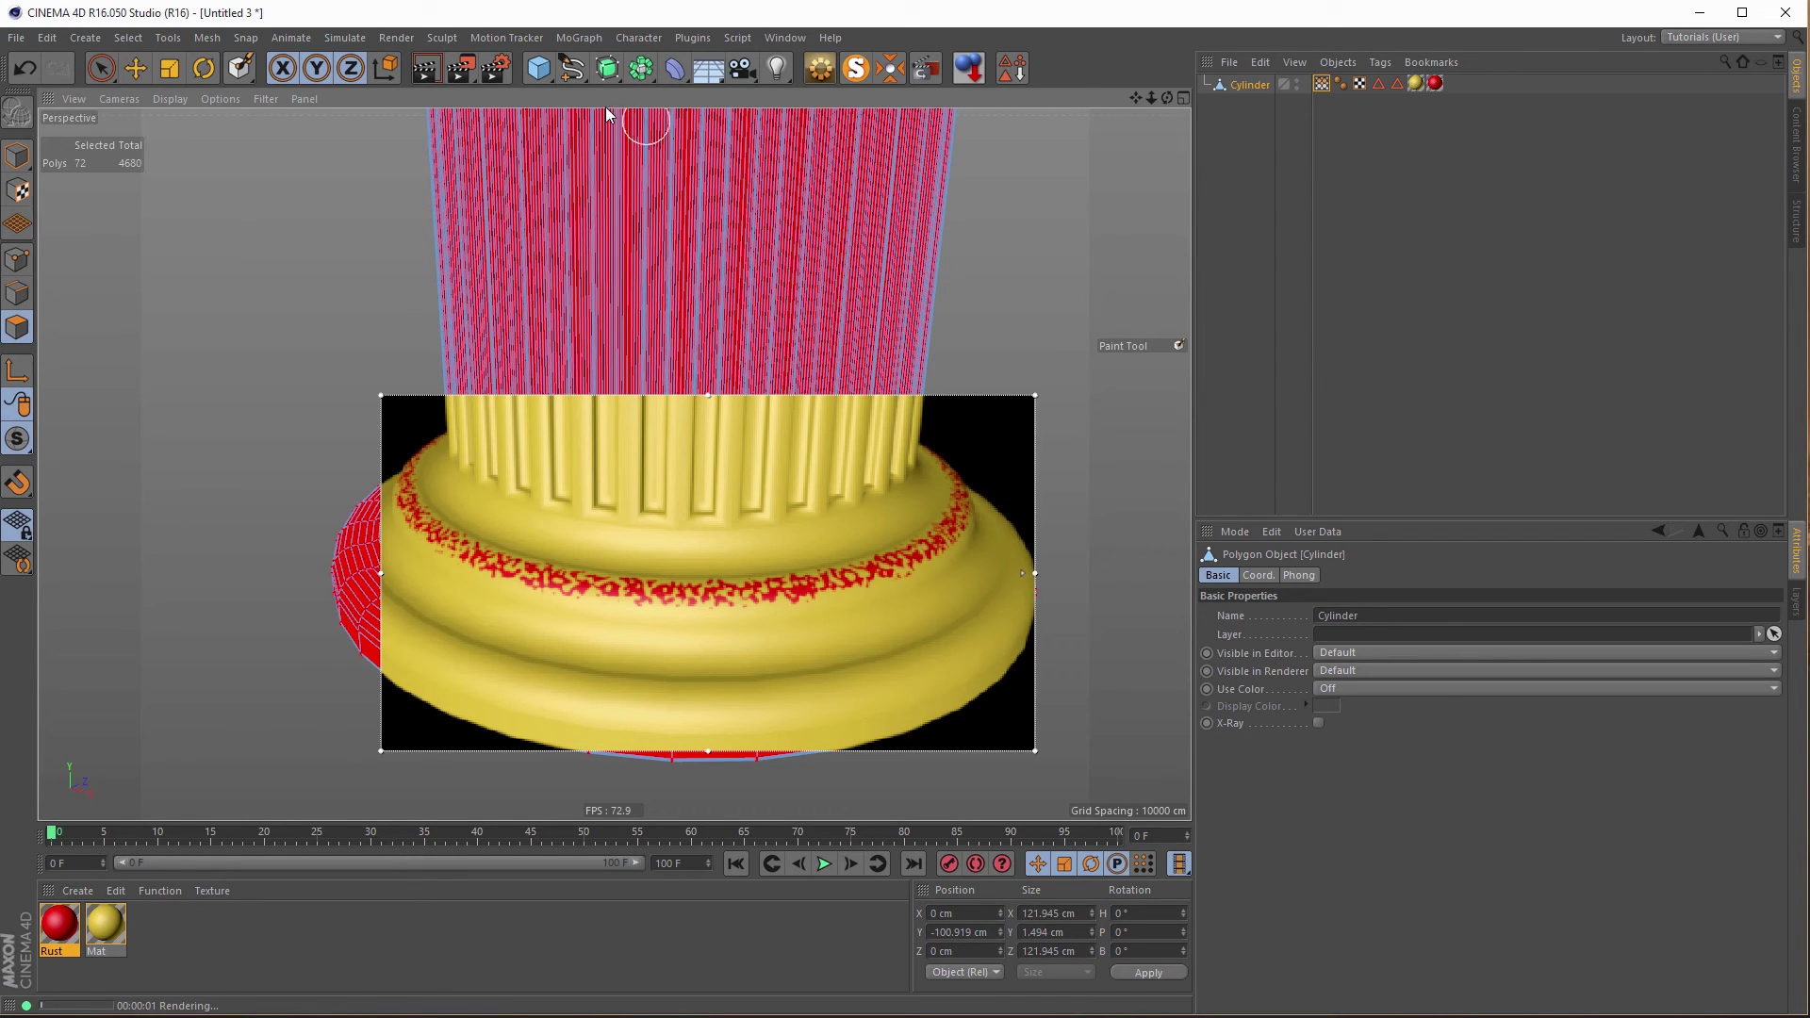
pyautogui.moveTo(461, 68); pyautogui.dragTo(520, 357)
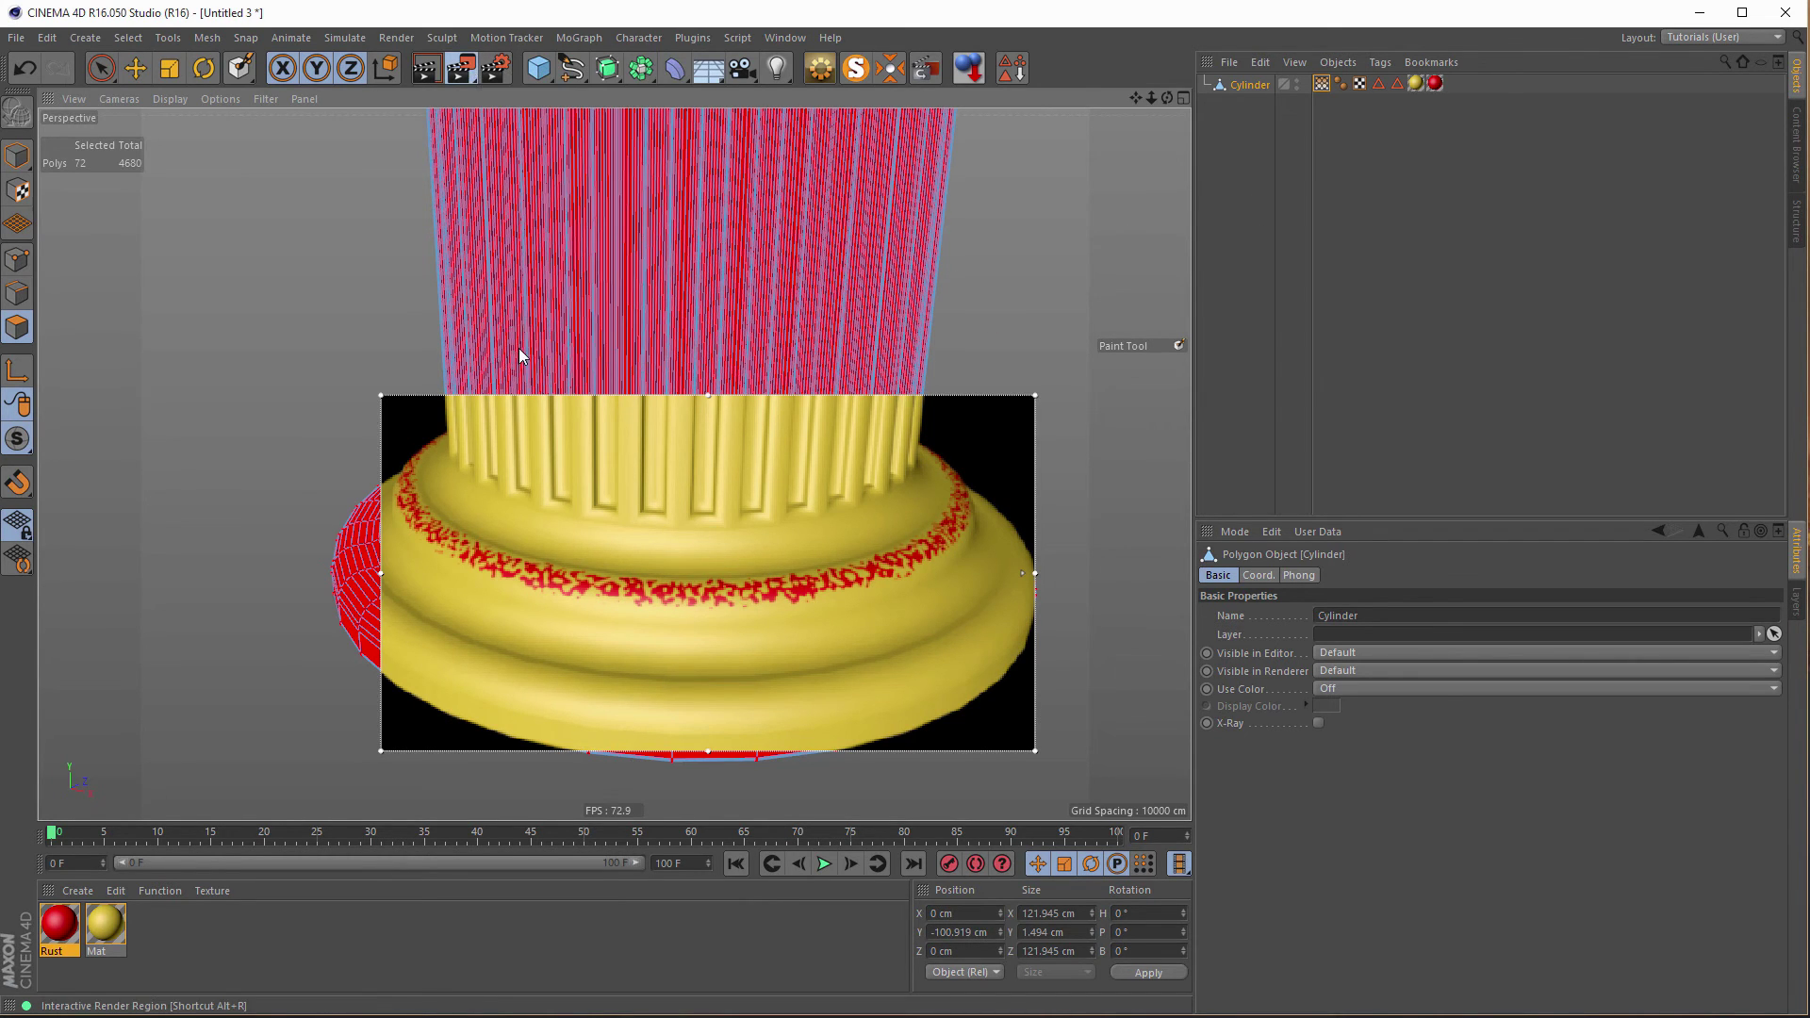
pyautogui.click(963, 74)
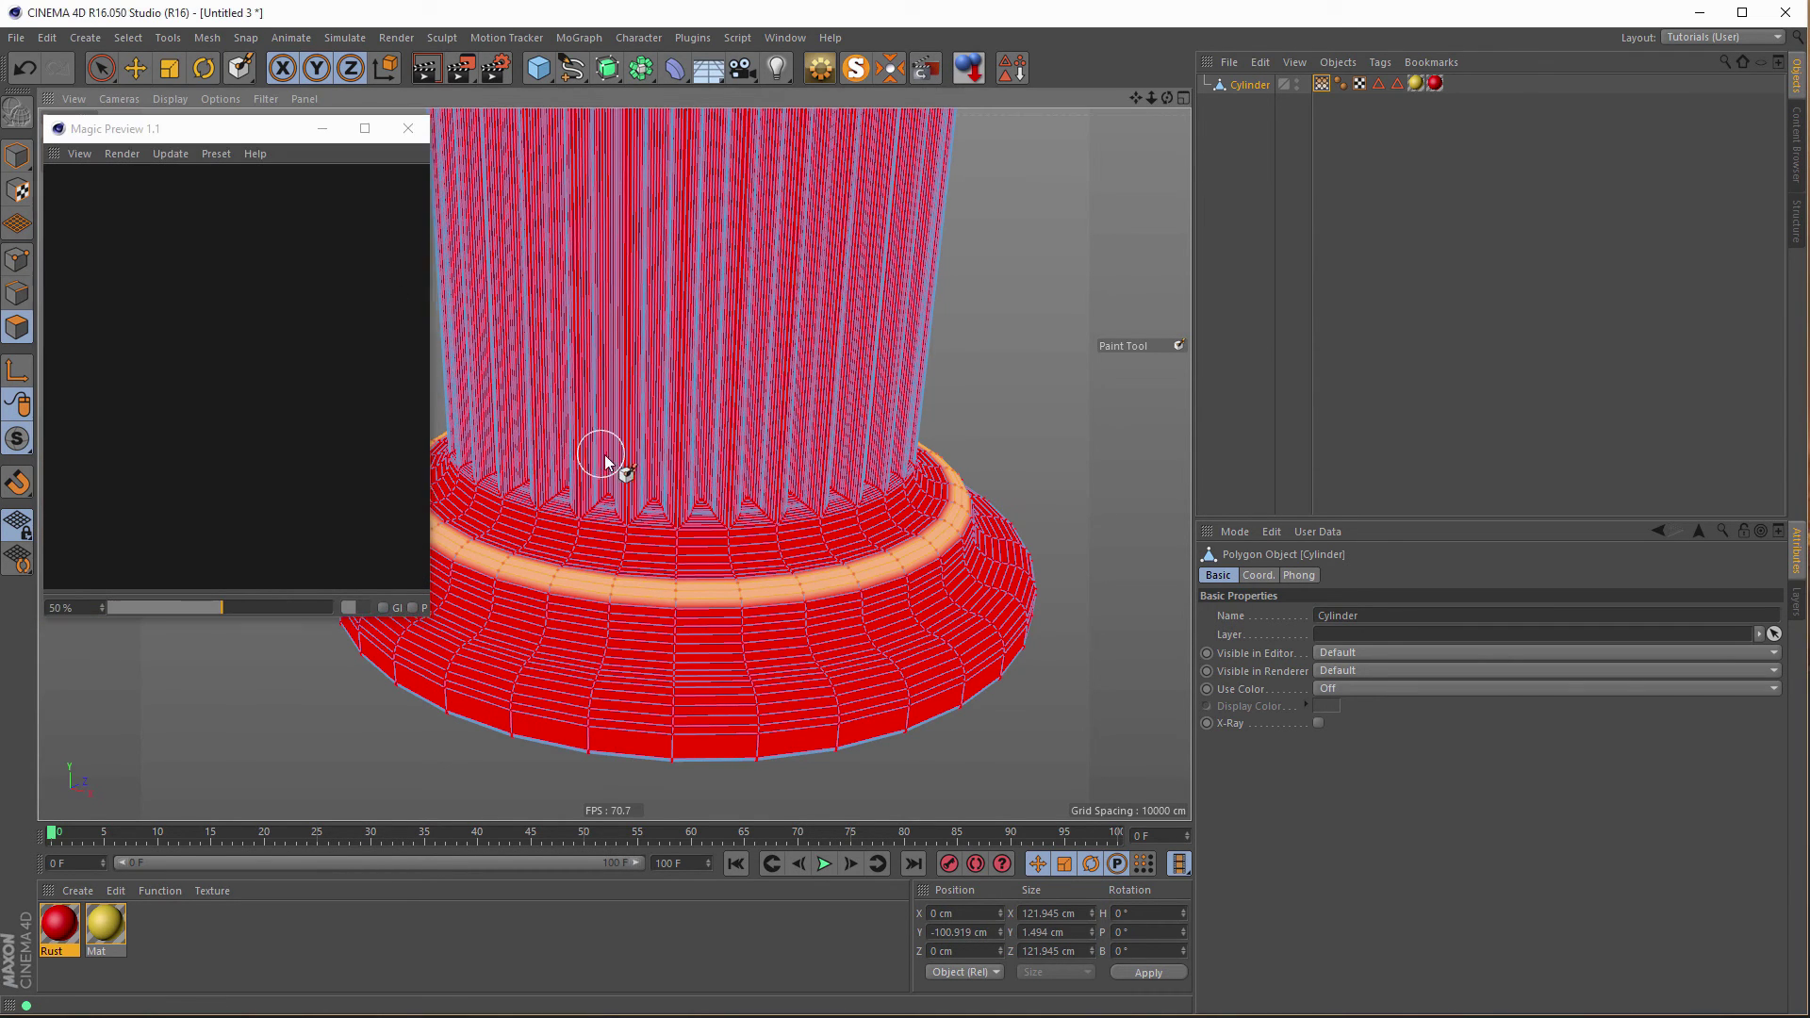
# Paint vertex weight down one flute and along the lower base rings, and erase the front stretch of the upper ring band.
pyautogui.scroll(3, 641, 468)
pyautogui.scroll(5, 682, 624)
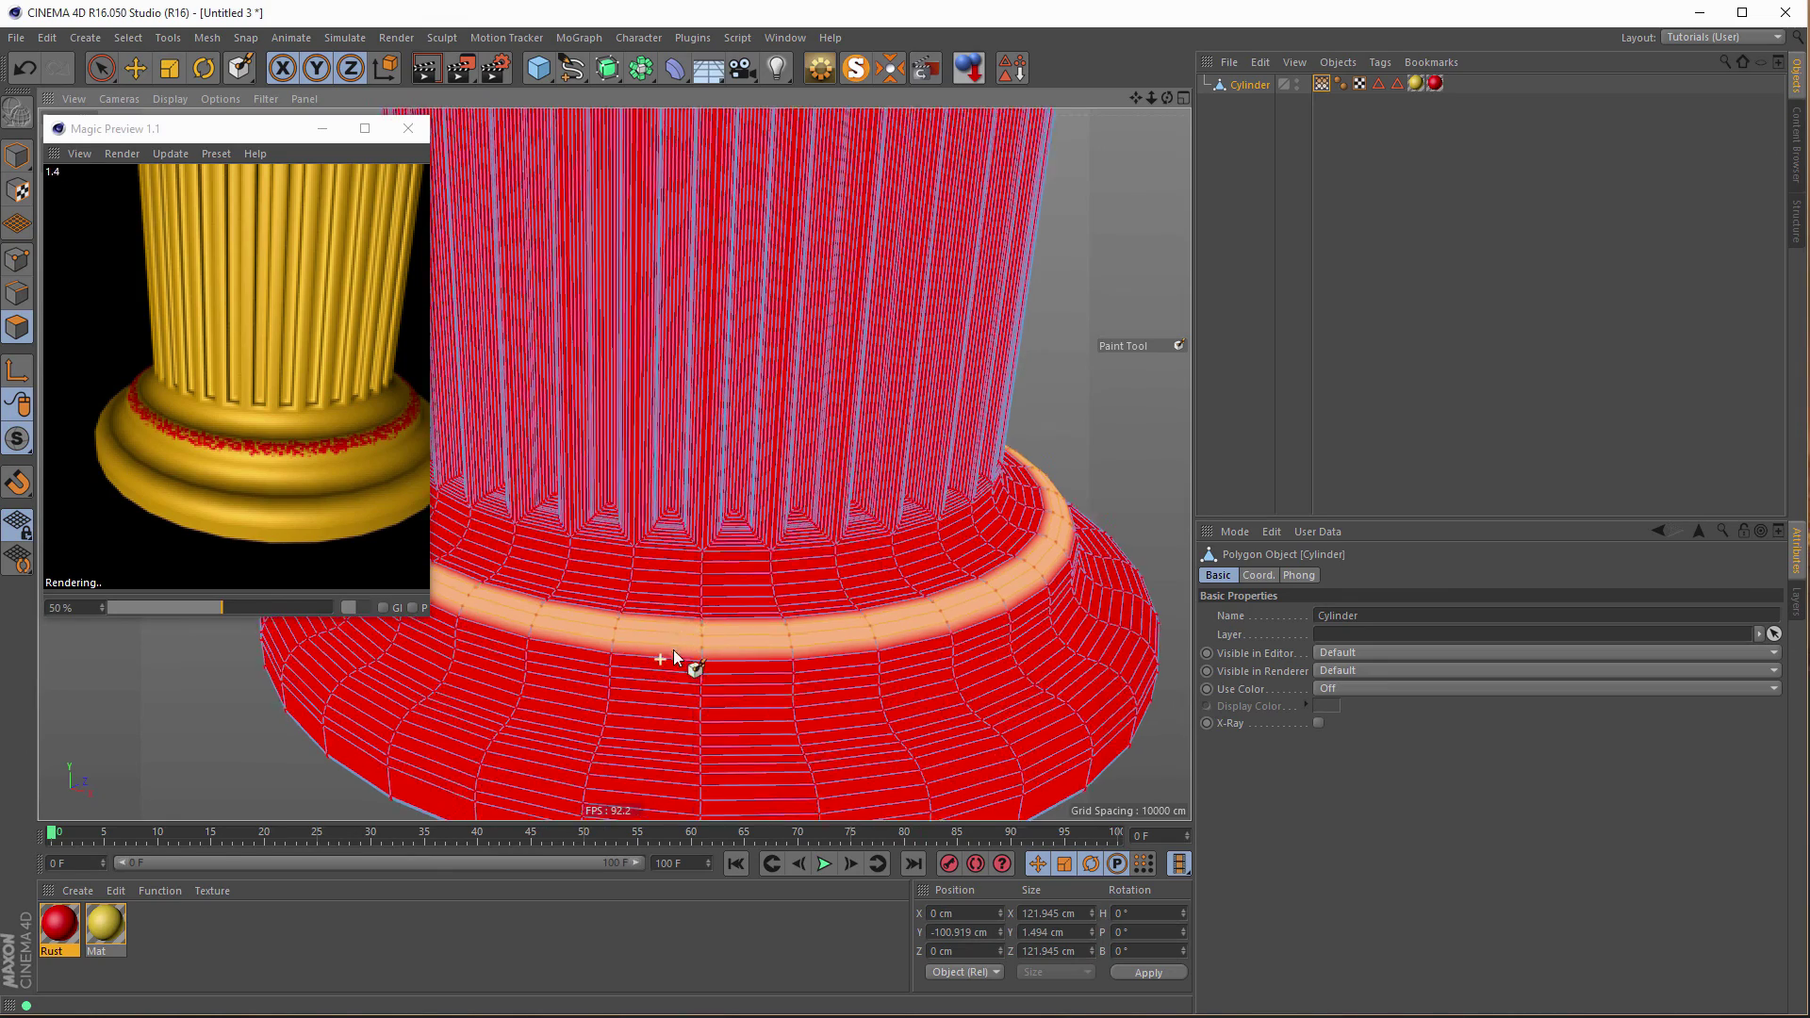
pyautogui.moveTo(623, 603)
pyautogui.mouseDown()
pyautogui.moveTo(590, 604)
pyautogui.moveTo(943, 622)
pyautogui.mouseUp()
pyautogui.moveTo(731, 160); pyautogui.dragTo(725, 424)
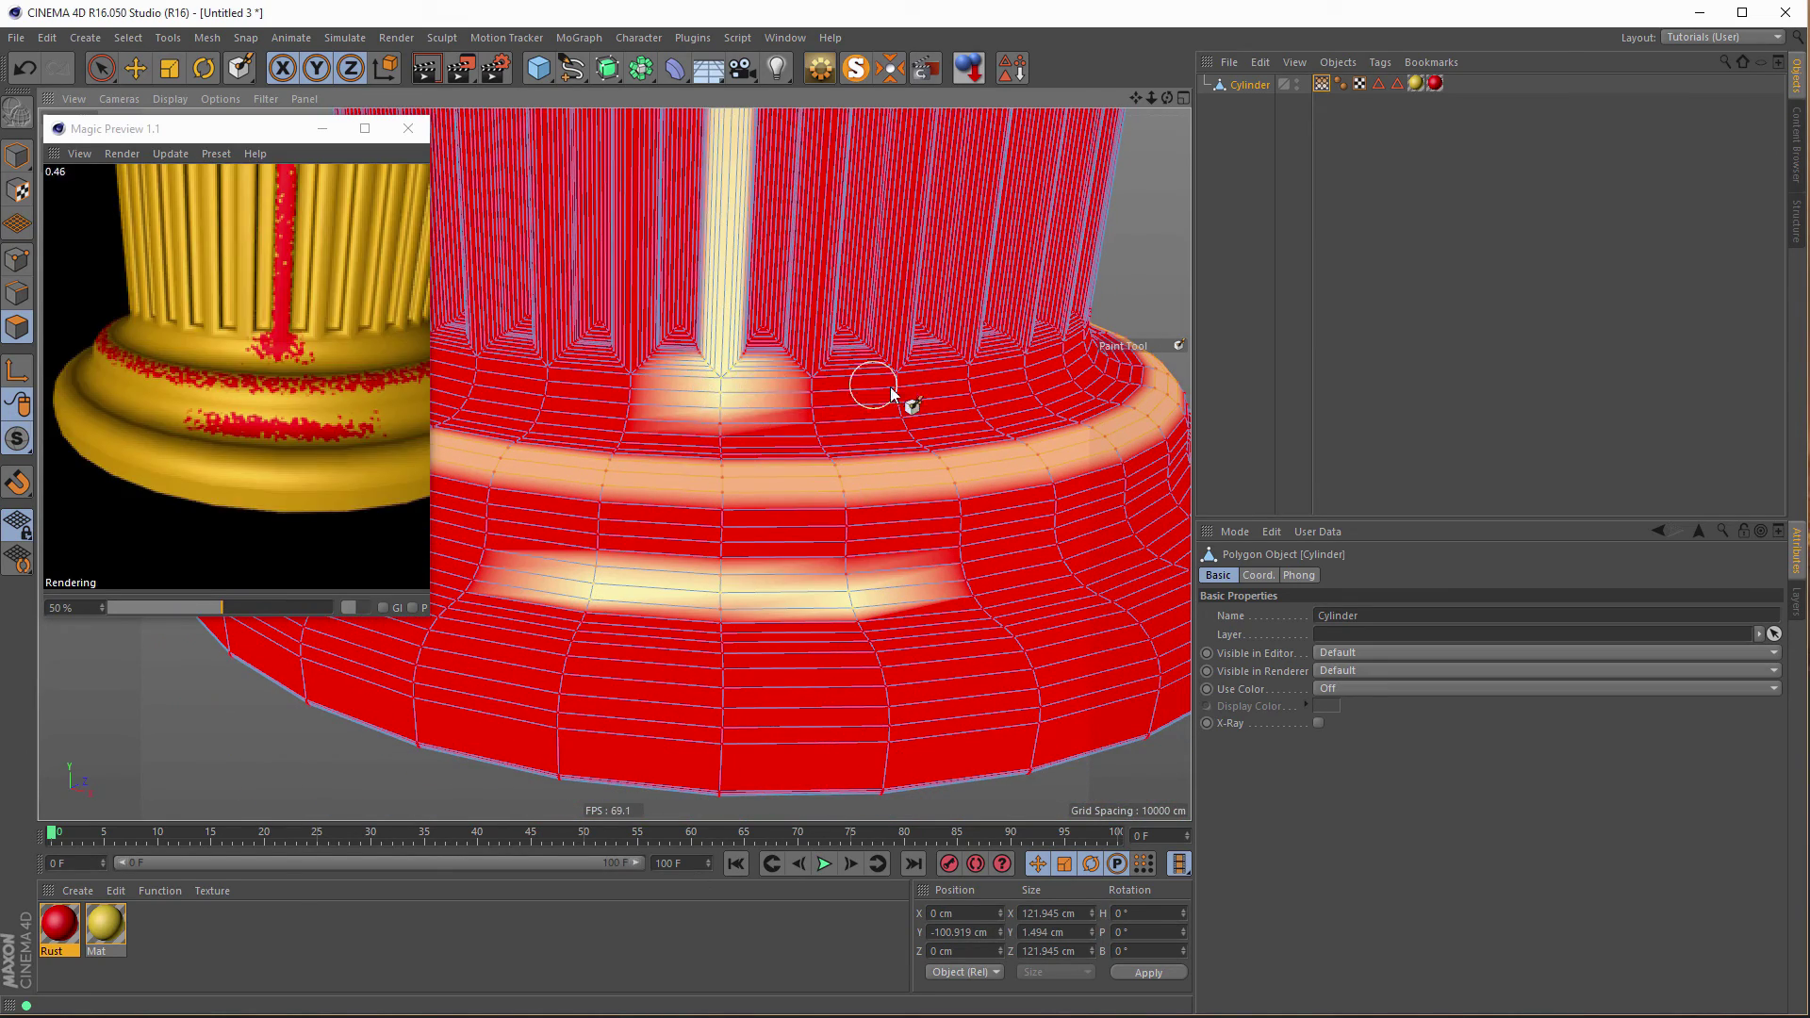
pyautogui.moveTo(1146, 646)
pyautogui.mouseDown()
pyautogui.moveTo(857, 708)
pyautogui.moveTo(736, 700)
pyautogui.mouseUp()
pyautogui.moveTo(473, 679); pyautogui.dragTo(443, 671)
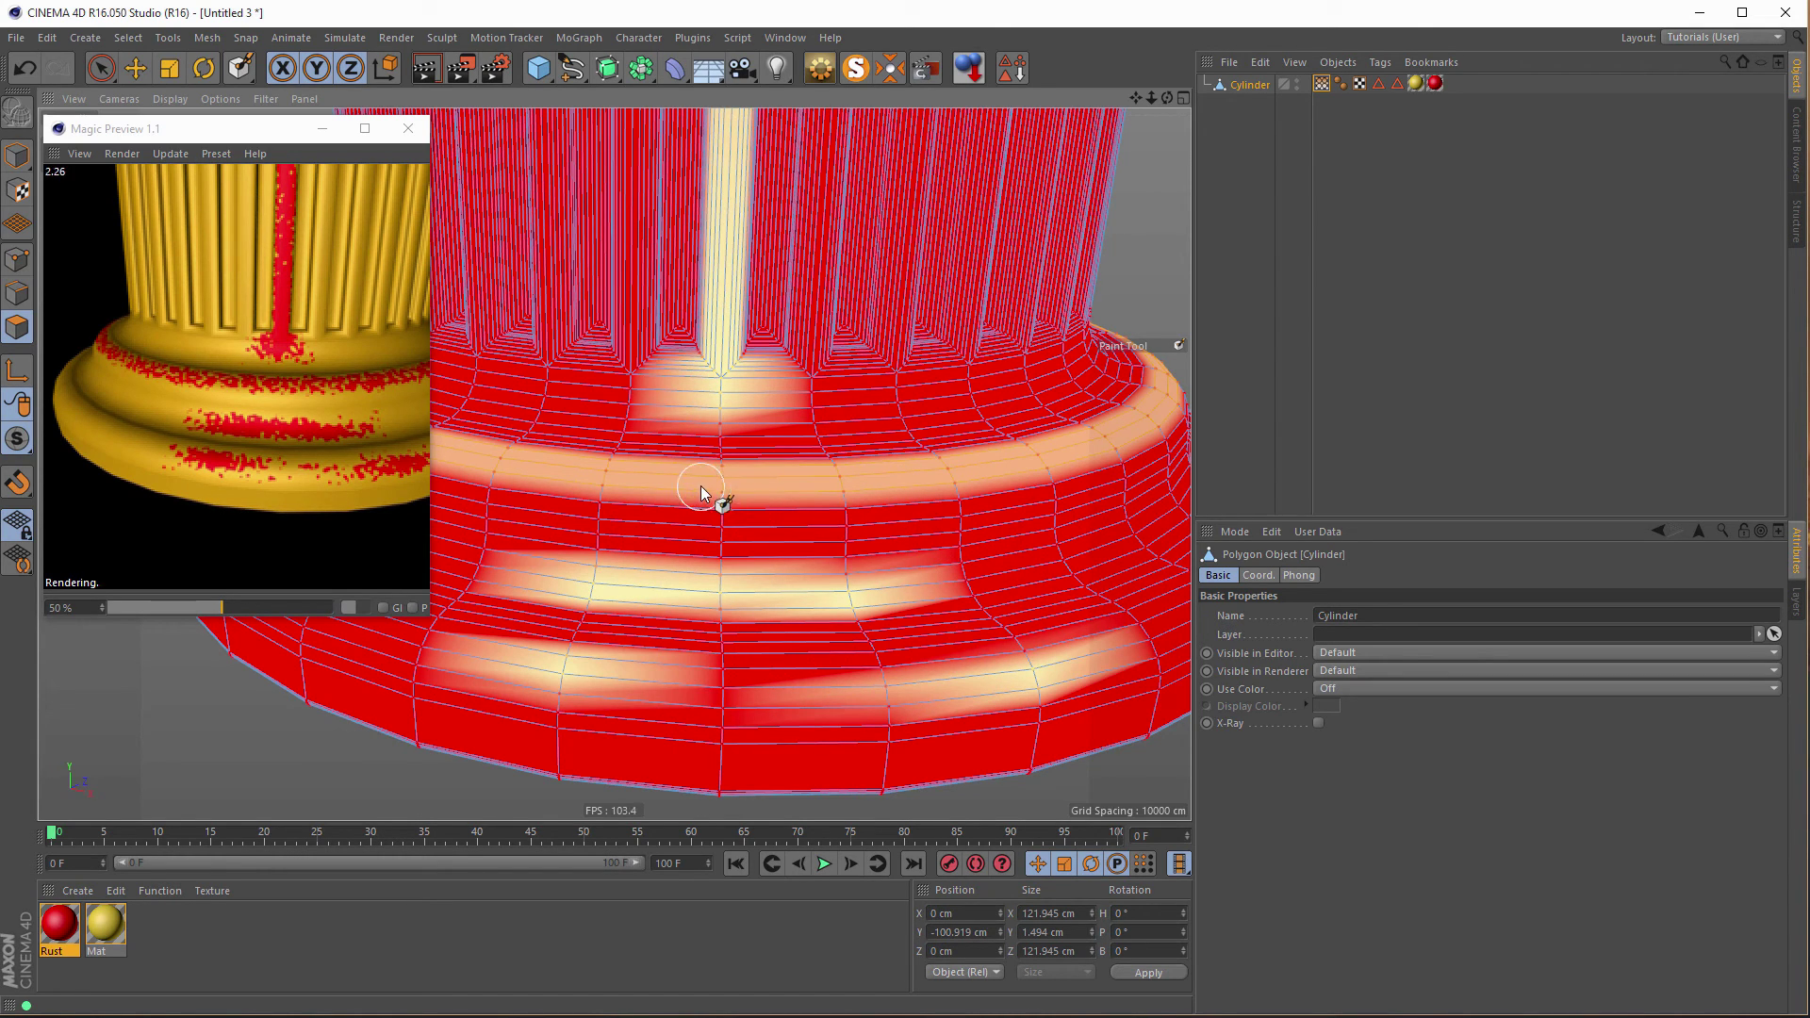
pyautogui.moveTo(620, 462)
pyautogui.mouseDown()
pyautogui.moveTo(735, 607)
pyautogui.moveTo(538, 450)
pyautogui.moveTo(484, 452)
pyautogui.mouseUp()
pyautogui.moveTo(671, 597); pyautogui.dragTo(891, 615)
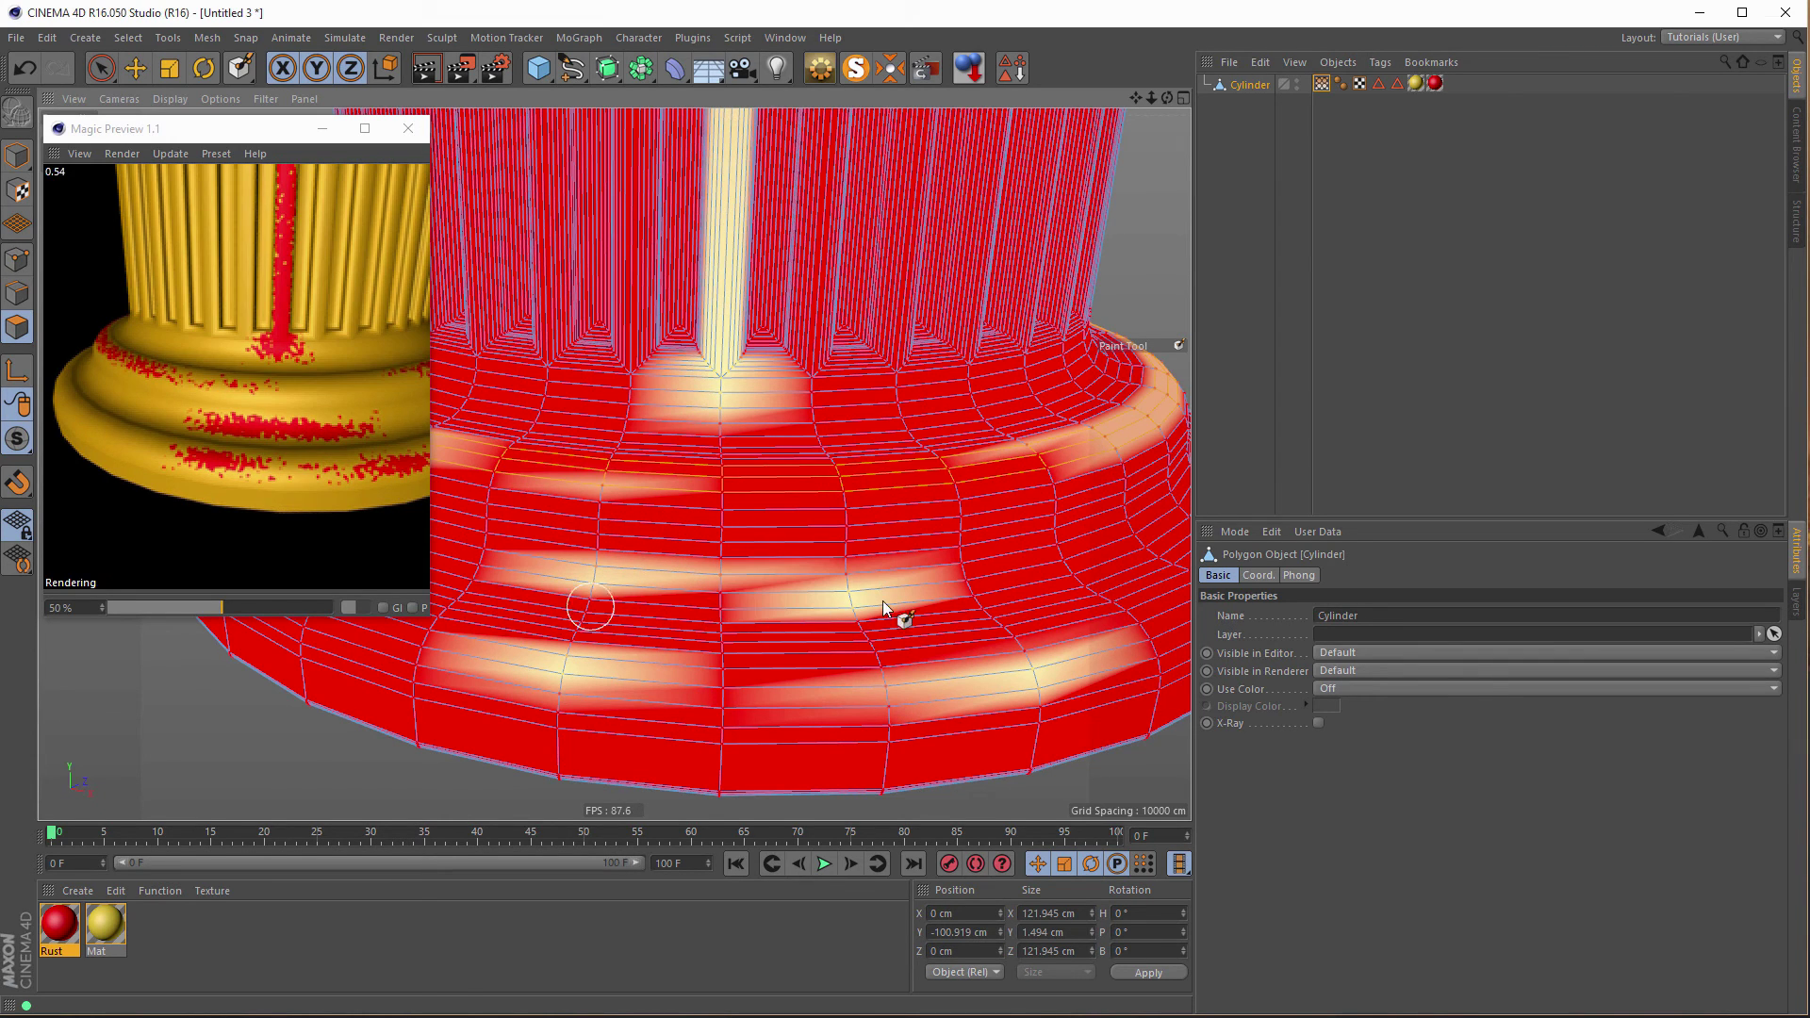
# Set the Noise in the Rust material's Alpha layer to 28 % Low Clip, 100 % High Clip and -8 % Brightness, and close the Material Editor.
pyautogui.click(66, 936)
pyautogui.doubleClick(66, 936)
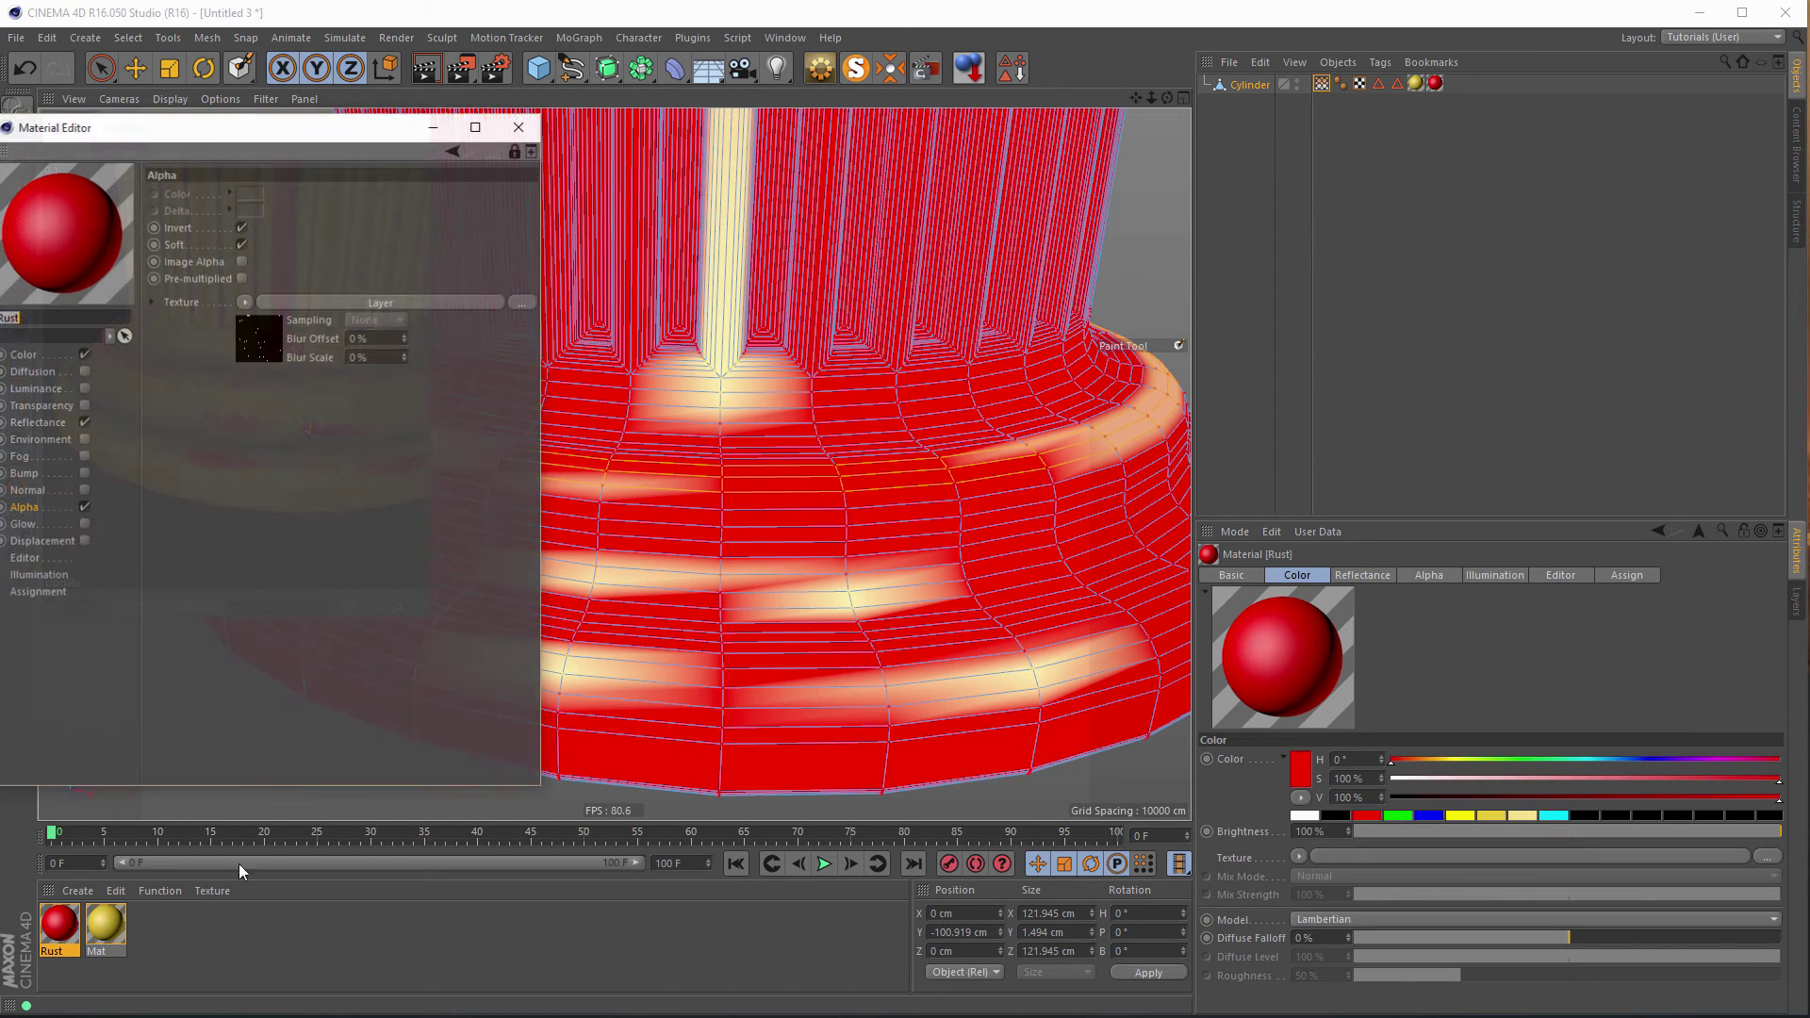
pyautogui.moveTo(345, 156); pyautogui.dragTo(1292, 162)
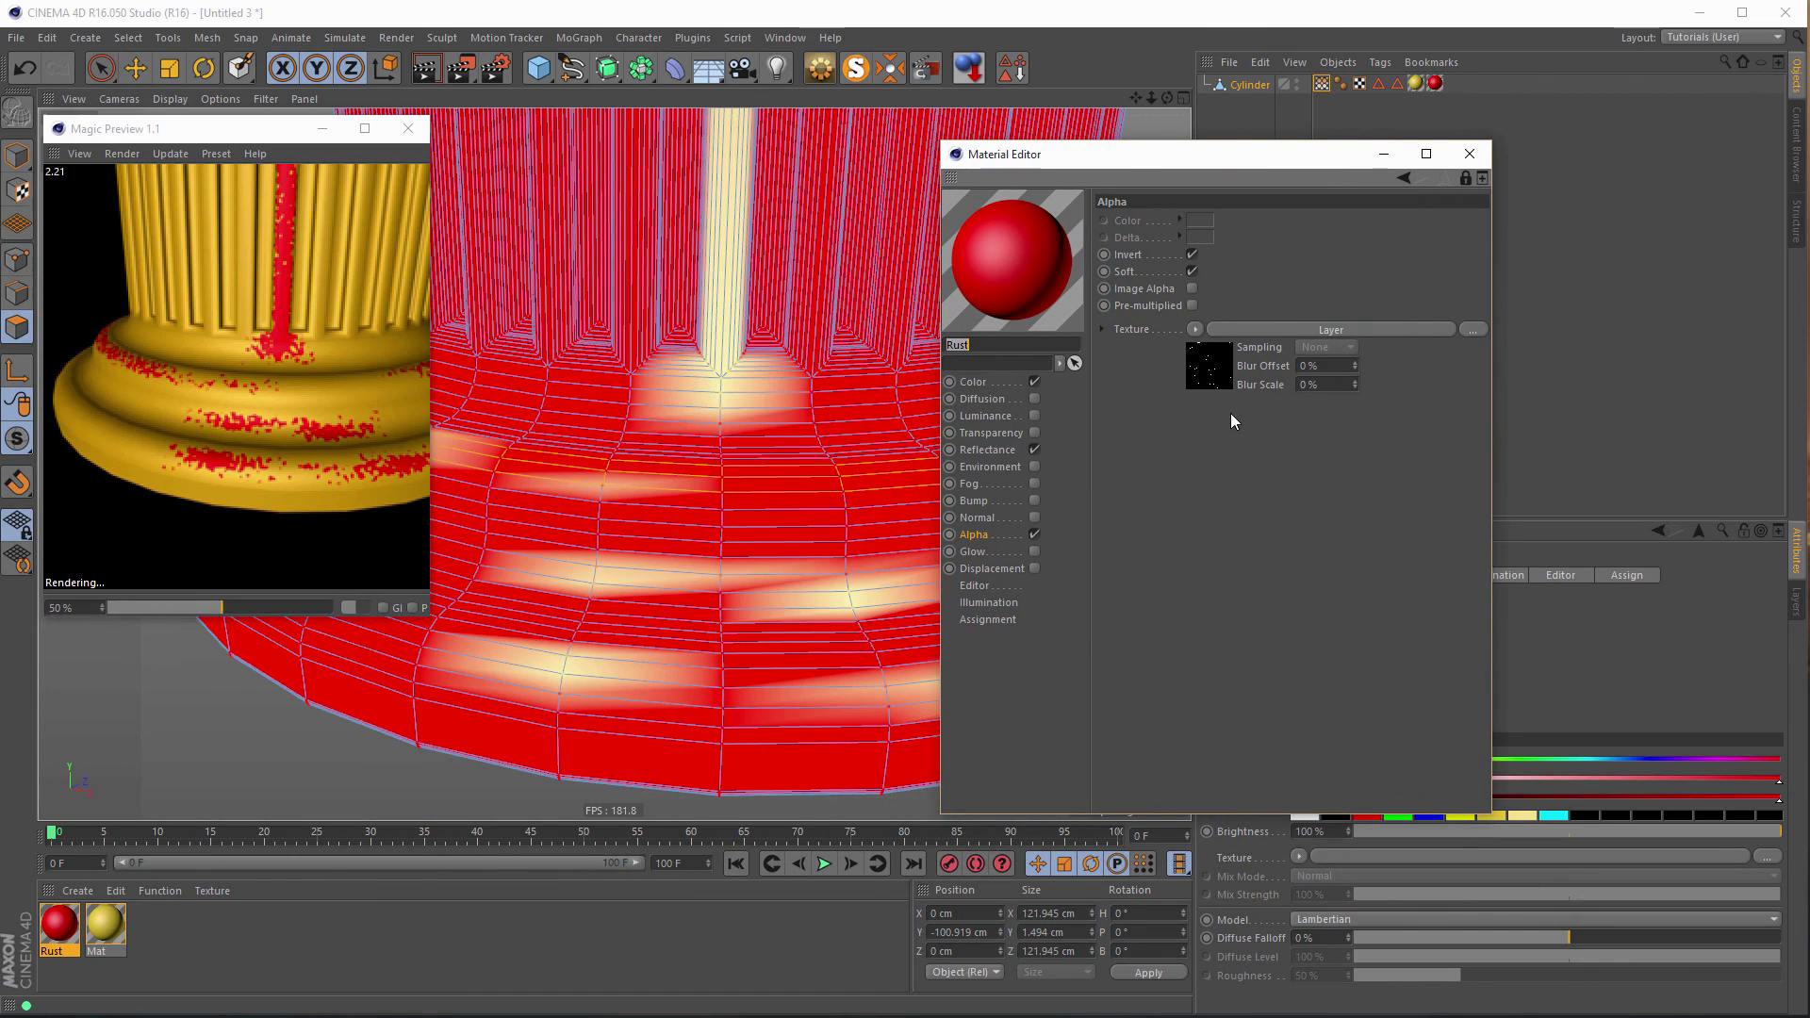
pyautogui.click(1216, 377)
pyautogui.click(1192, 443)
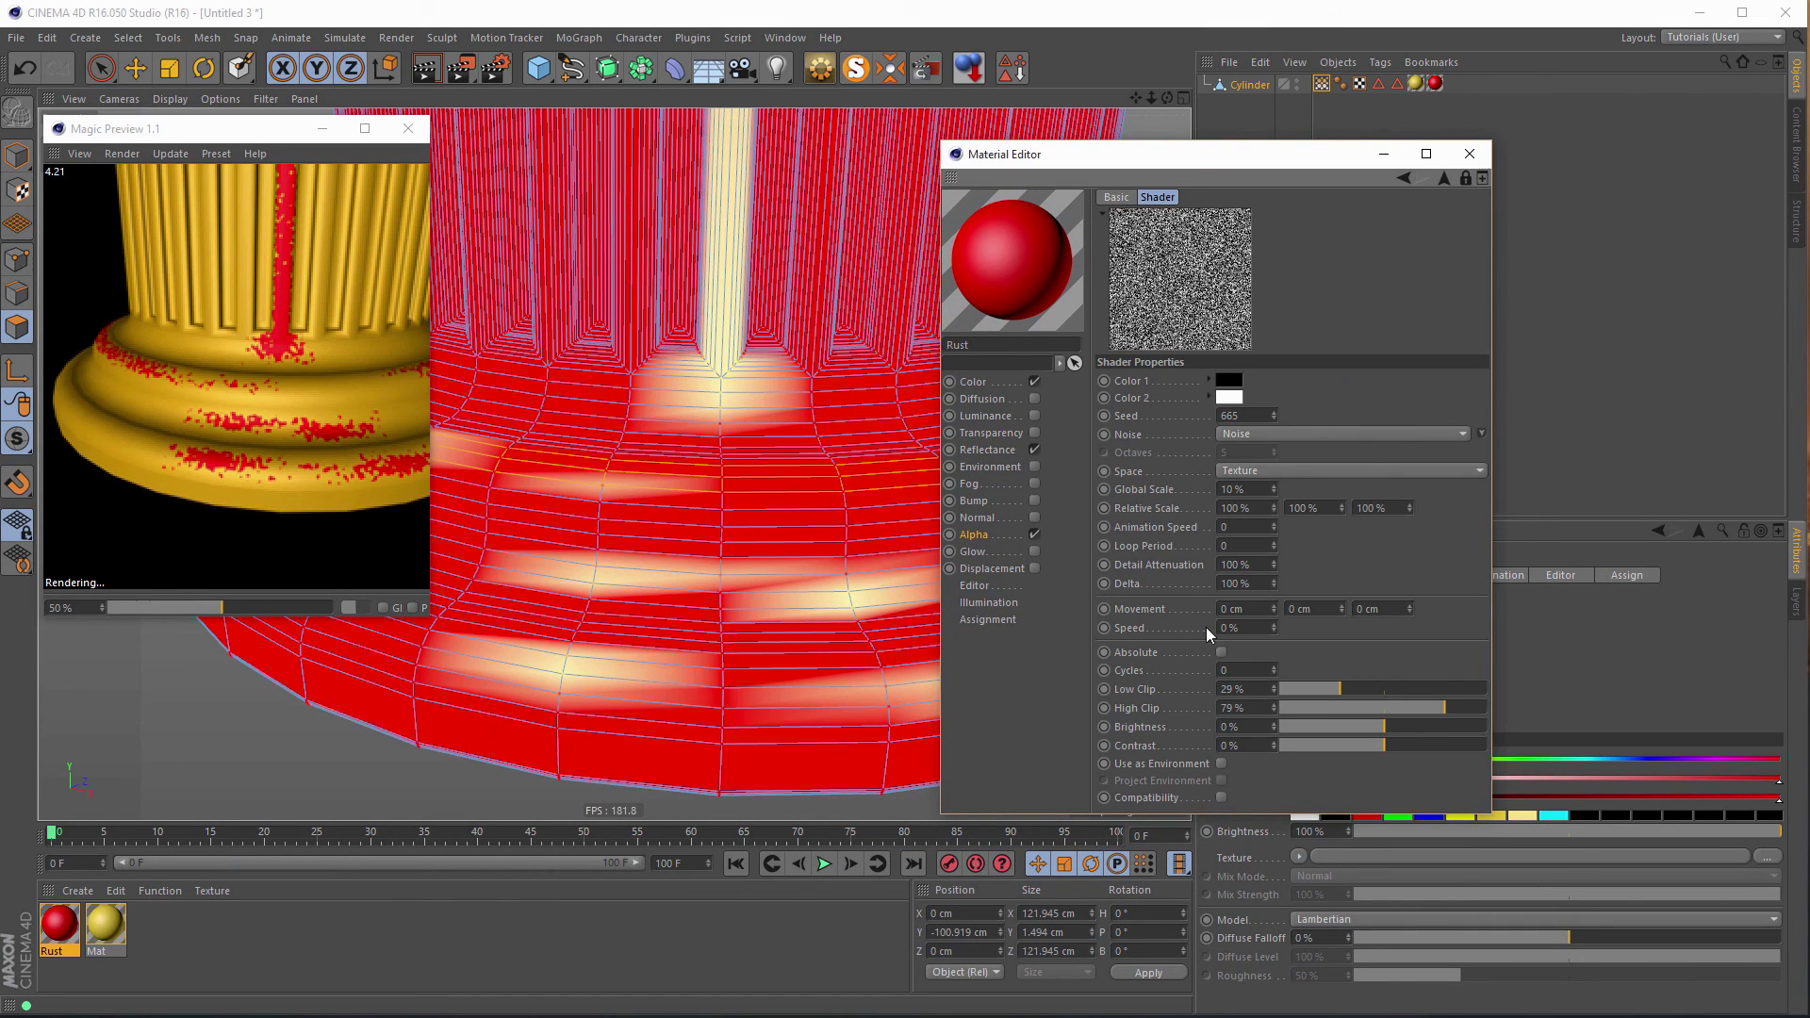
pyautogui.moveTo(1298, 687); pyautogui.dragTo(1287, 689)
pyautogui.moveTo(1399, 708); pyautogui.dragTo(1484, 726)
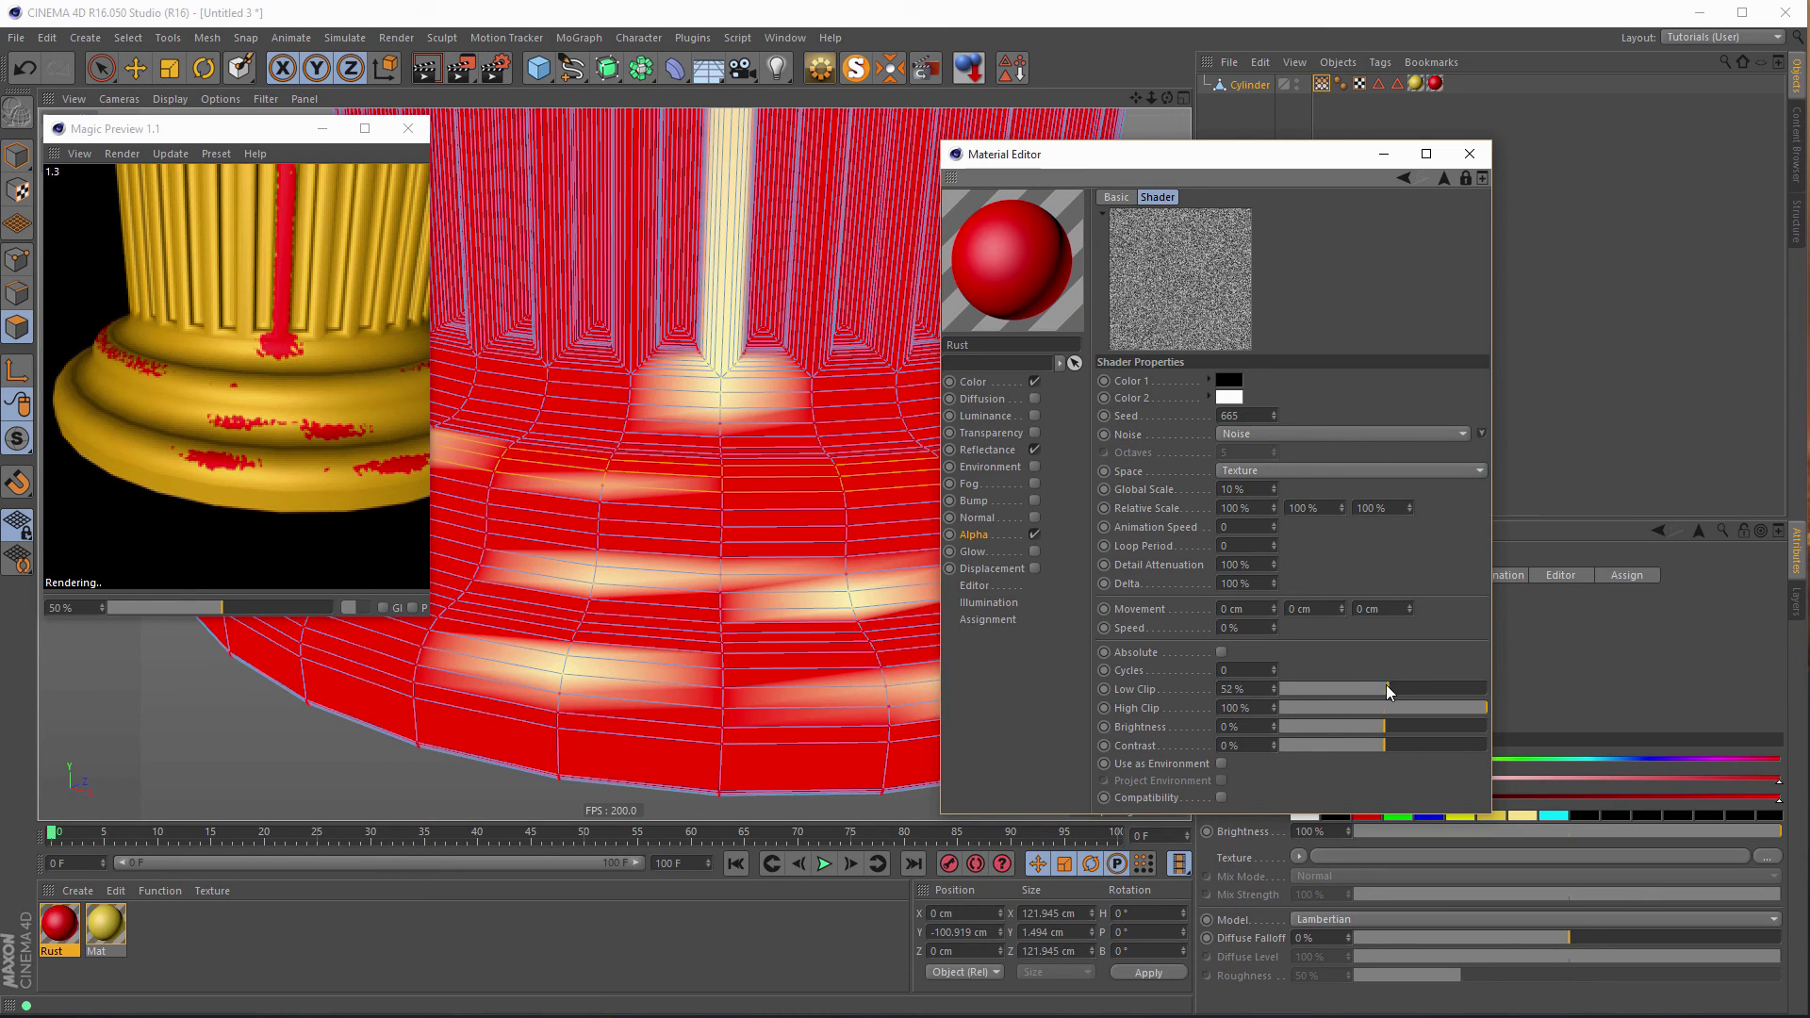
pyautogui.moveTo(1356, 688); pyautogui.dragTo(1376, 732)
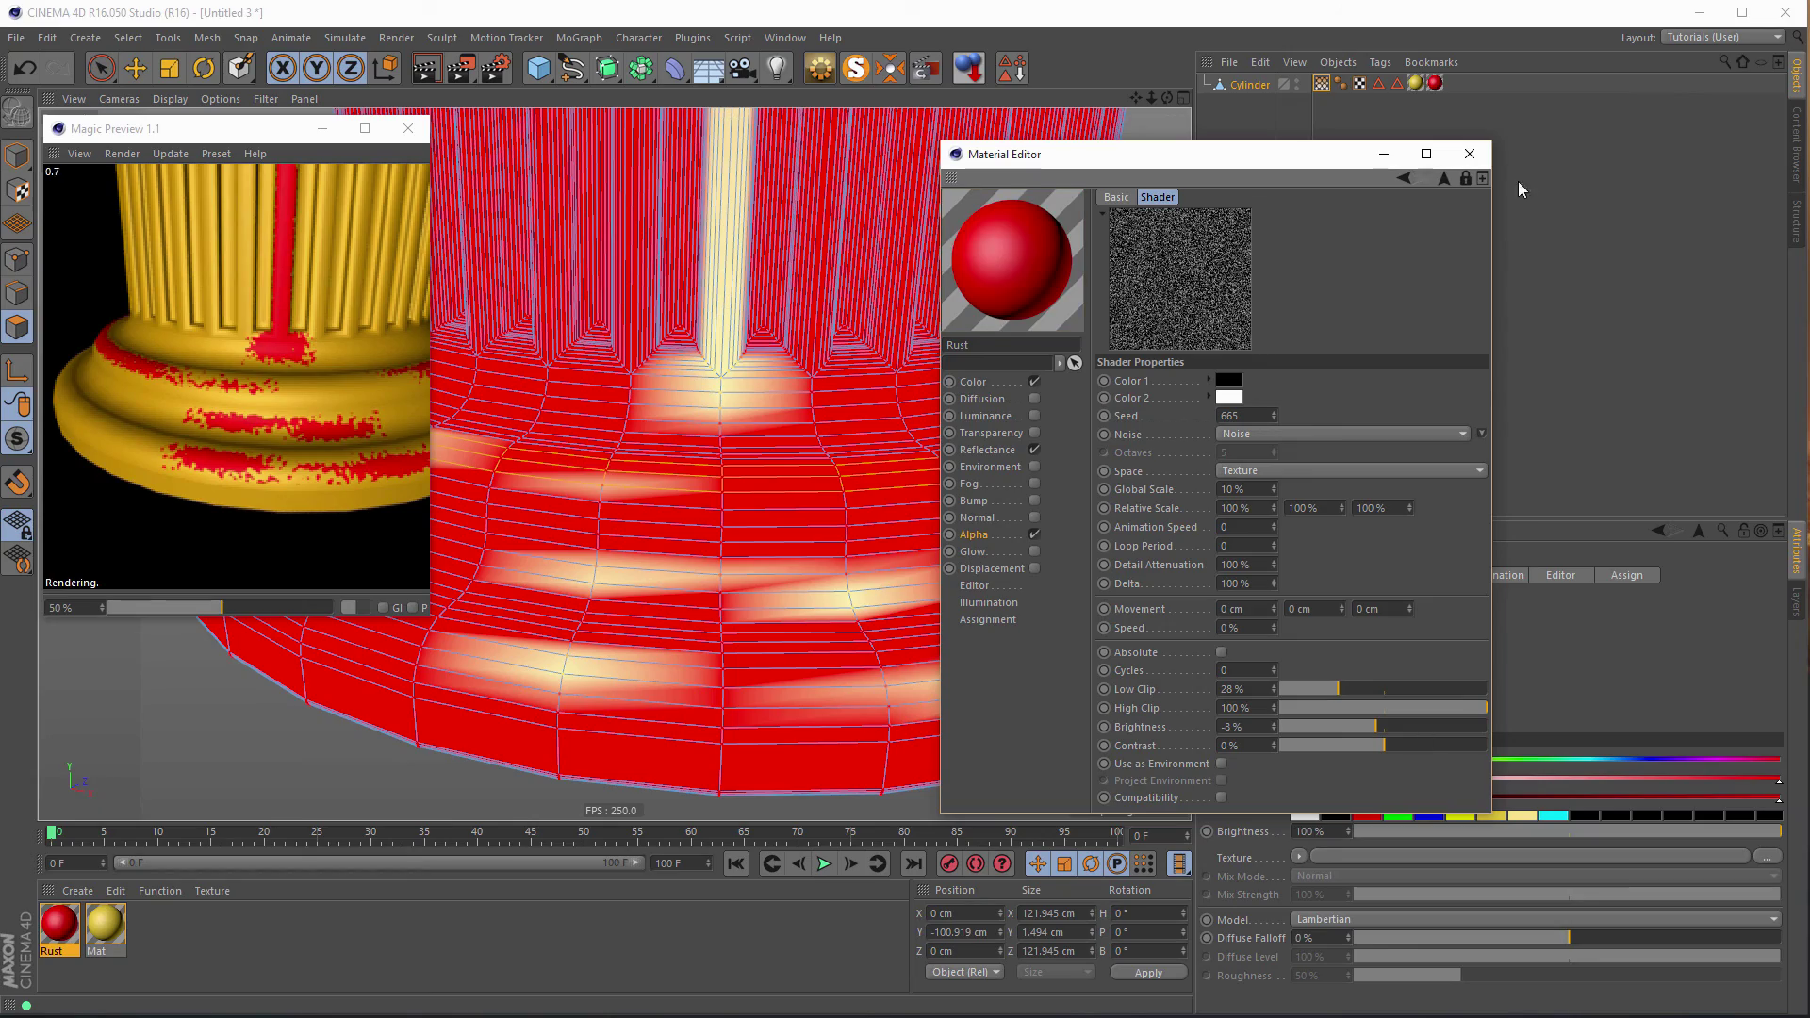
pyautogui.click(1471, 154)
# Paint vertex map strokes along the top of the hydrant's rim and across the front and side of its dome.
pyautogui.scroll(-5, 919, 467)
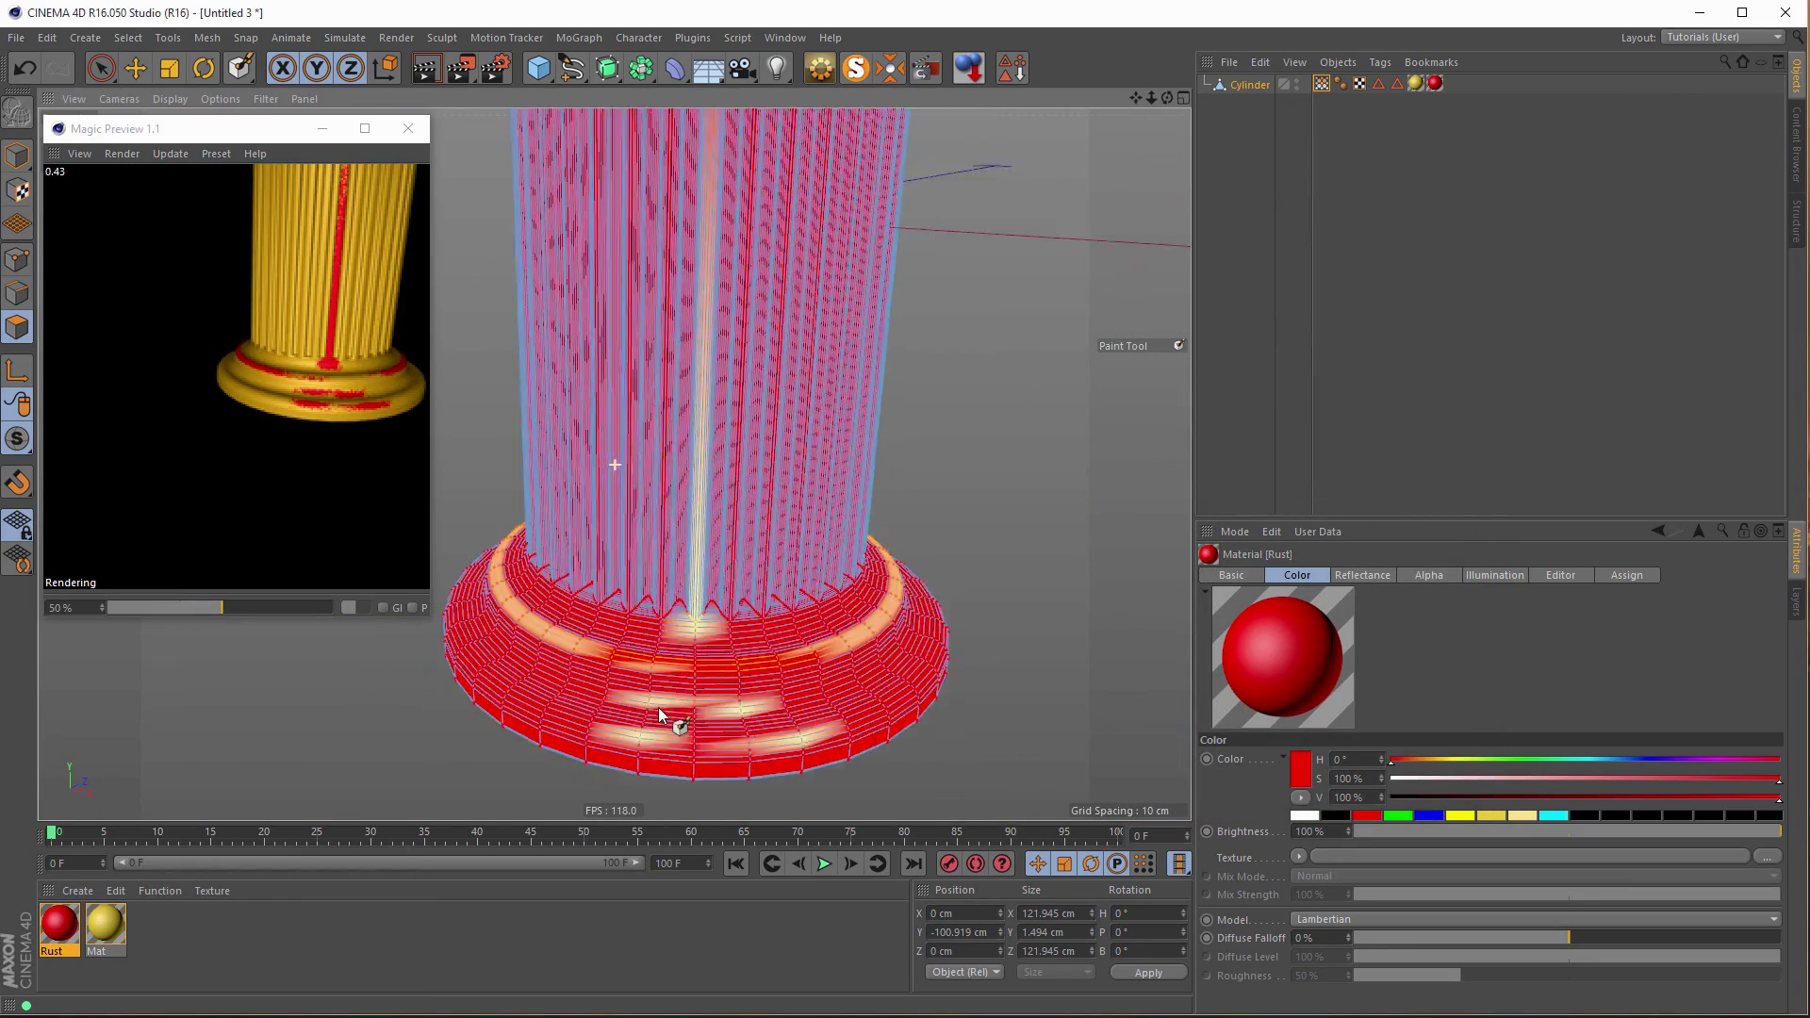
pyautogui.scroll(-5, 660, 715)
pyautogui.scroll(2, 658, 655)
pyautogui.keyDown('alt'); pyautogui.moveTo(658, 654); pyautogui.dragTo(656, 377); pyautogui.keyUp('alt')
pyautogui.scroll(5, 874, 320)
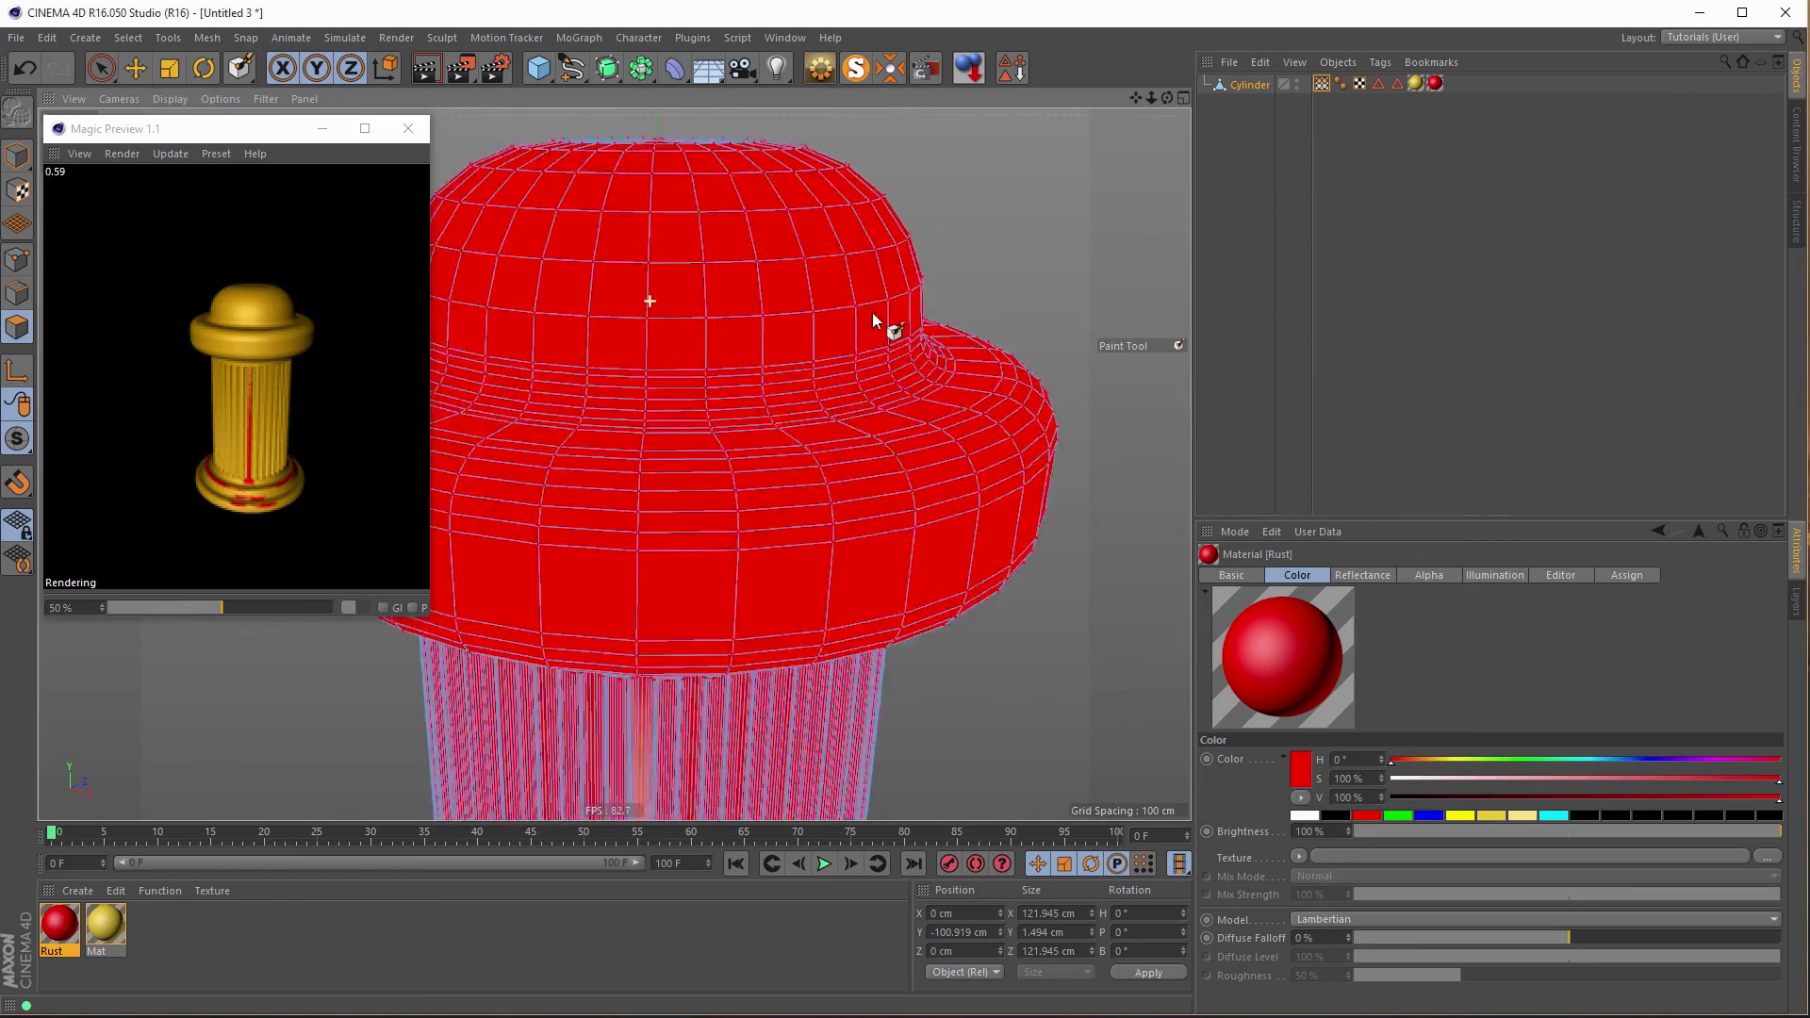
pyautogui.scroll(3, 872, 378)
pyautogui.scroll(-5, 719, 477)
pyautogui.moveTo(933, 481); pyautogui.dragTo(636, 503)
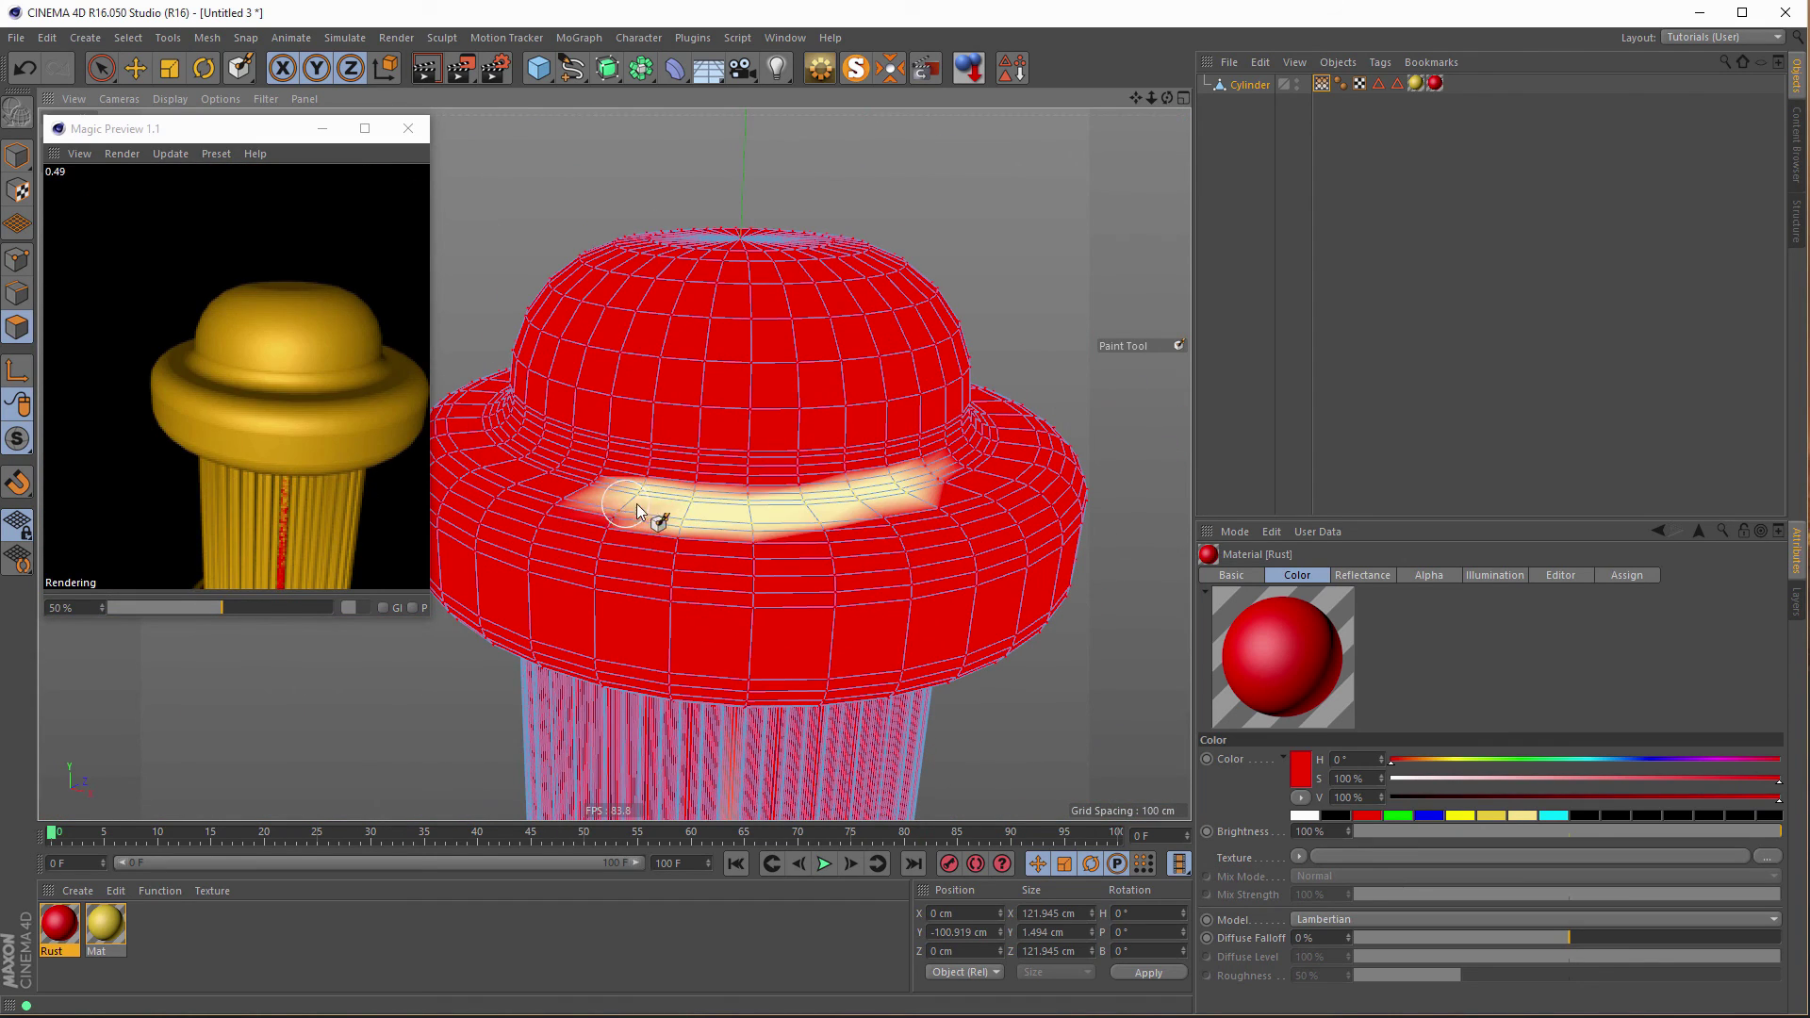
pyautogui.moveTo(649, 332); pyautogui.dragTo(849, 405)
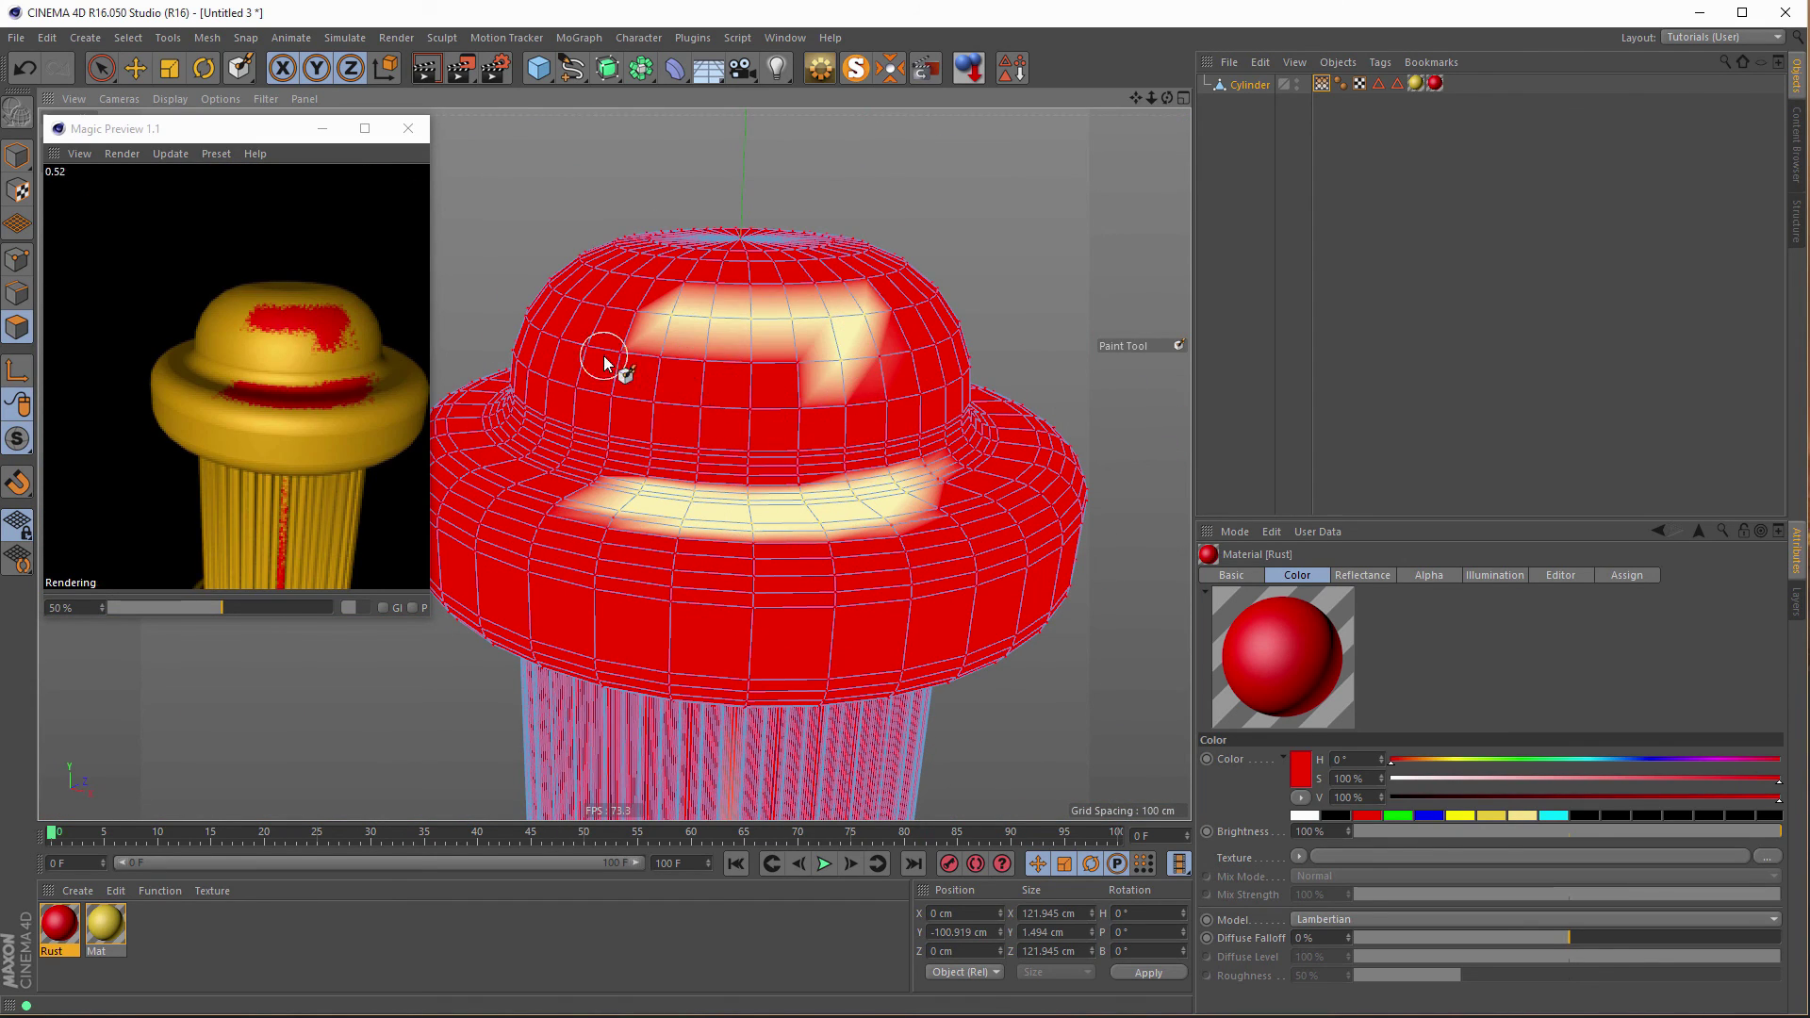
pyautogui.moveTo(604, 361)
pyautogui.keyDown('alt'); pyautogui.mouseDown()
pyautogui.moveTo(566, 388)
pyautogui.moveTo(533, 462)
pyautogui.mouseUp(); pyautogui.keyUp('alt')
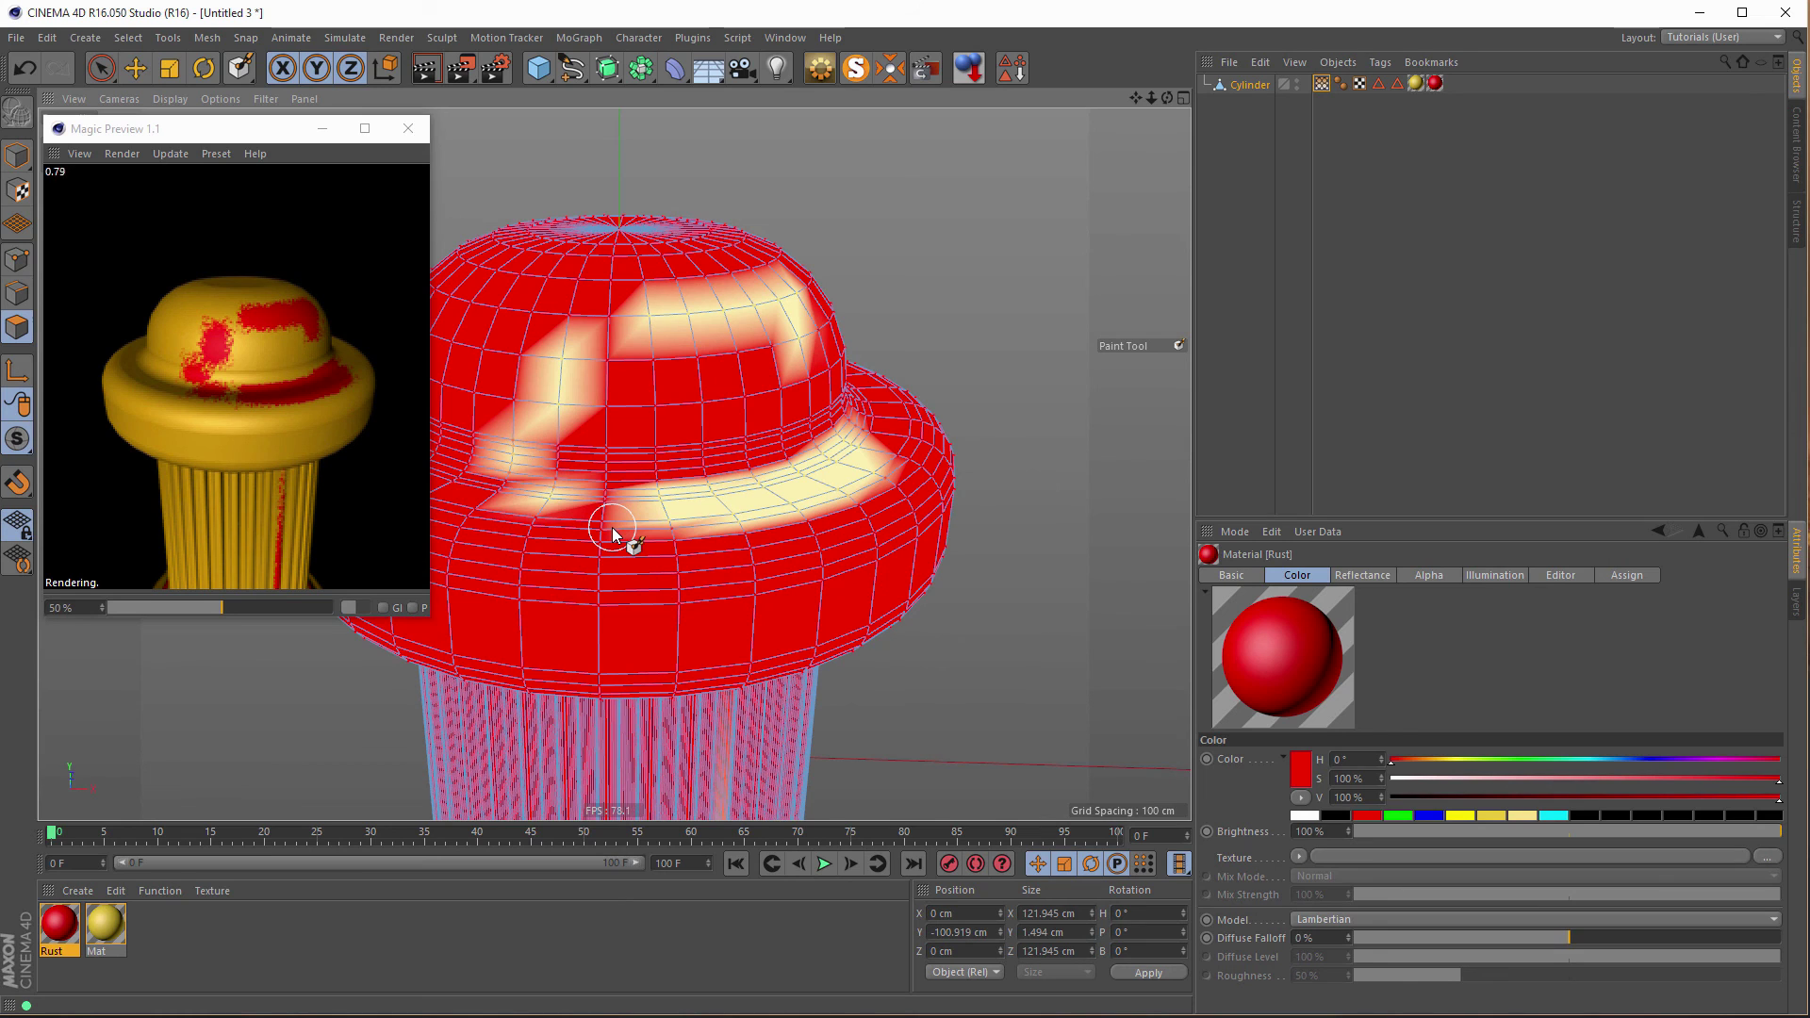
# Examine the rust placement on the reference hydrant image Minion_Love_0003.jpg in the Picture Viewer, and close the viewer.
pyautogui.hotkey('shift', 'F6')
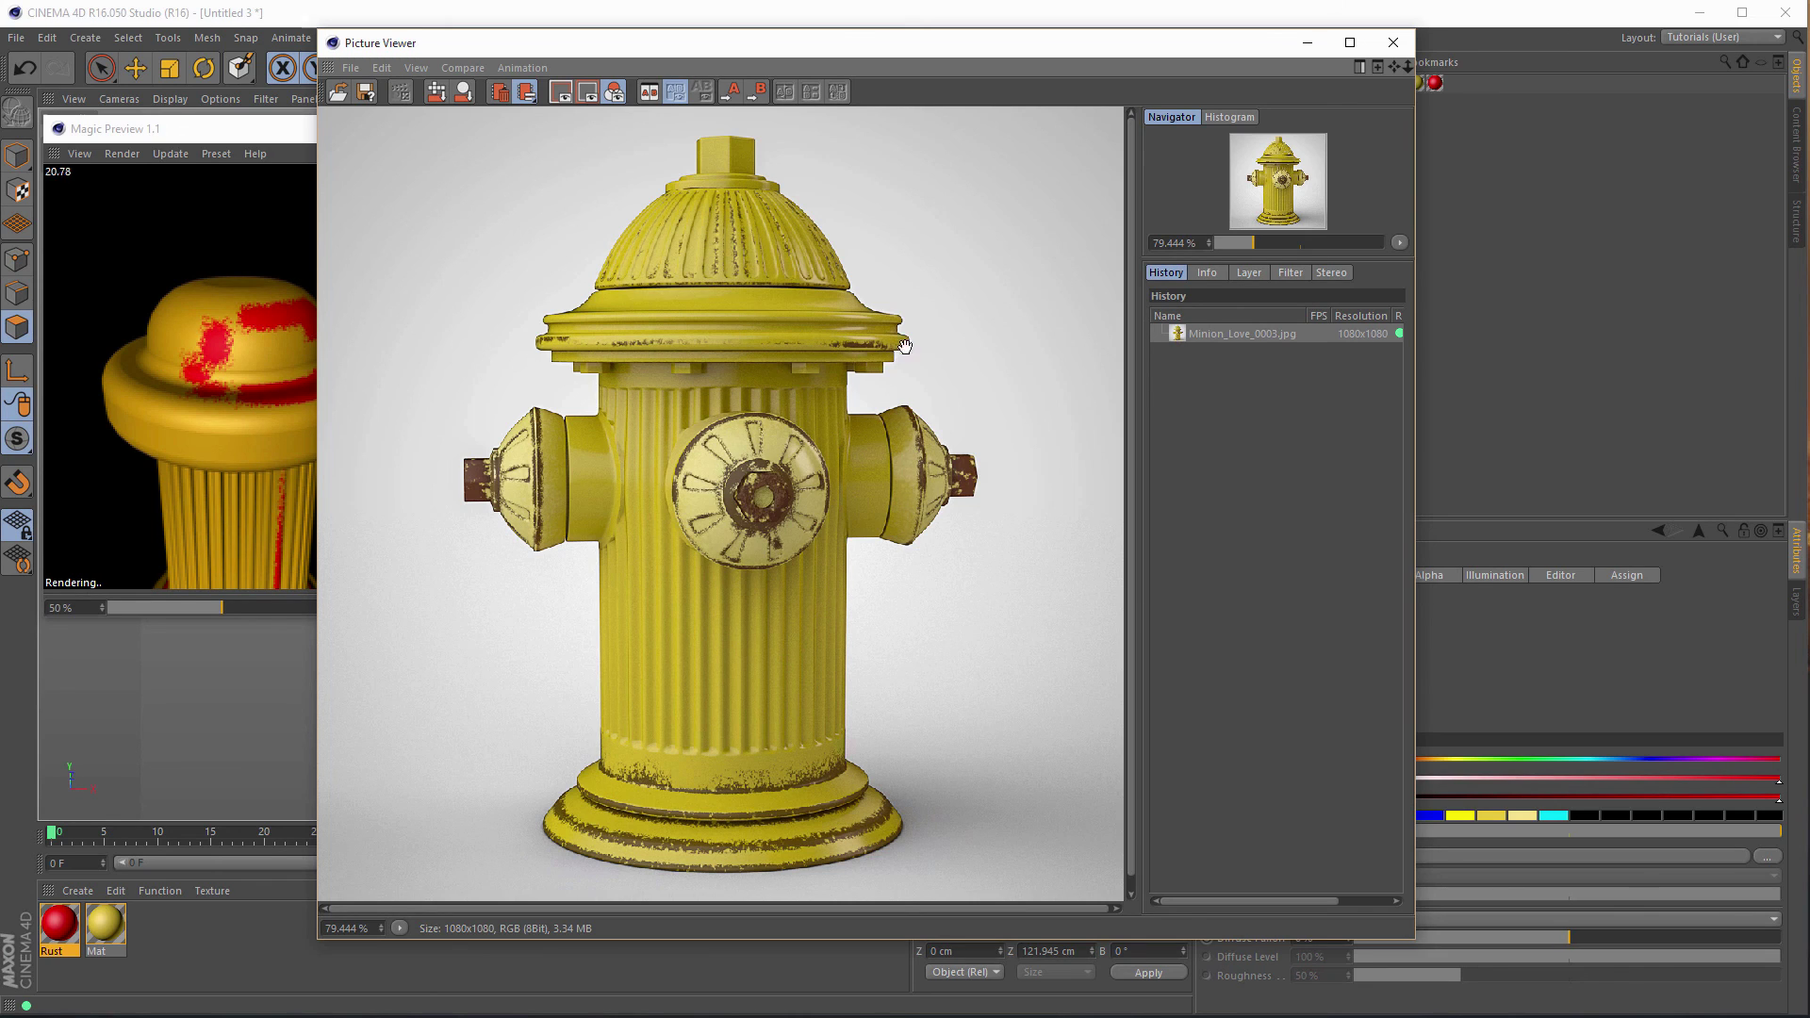
pyautogui.click(1393, 42)
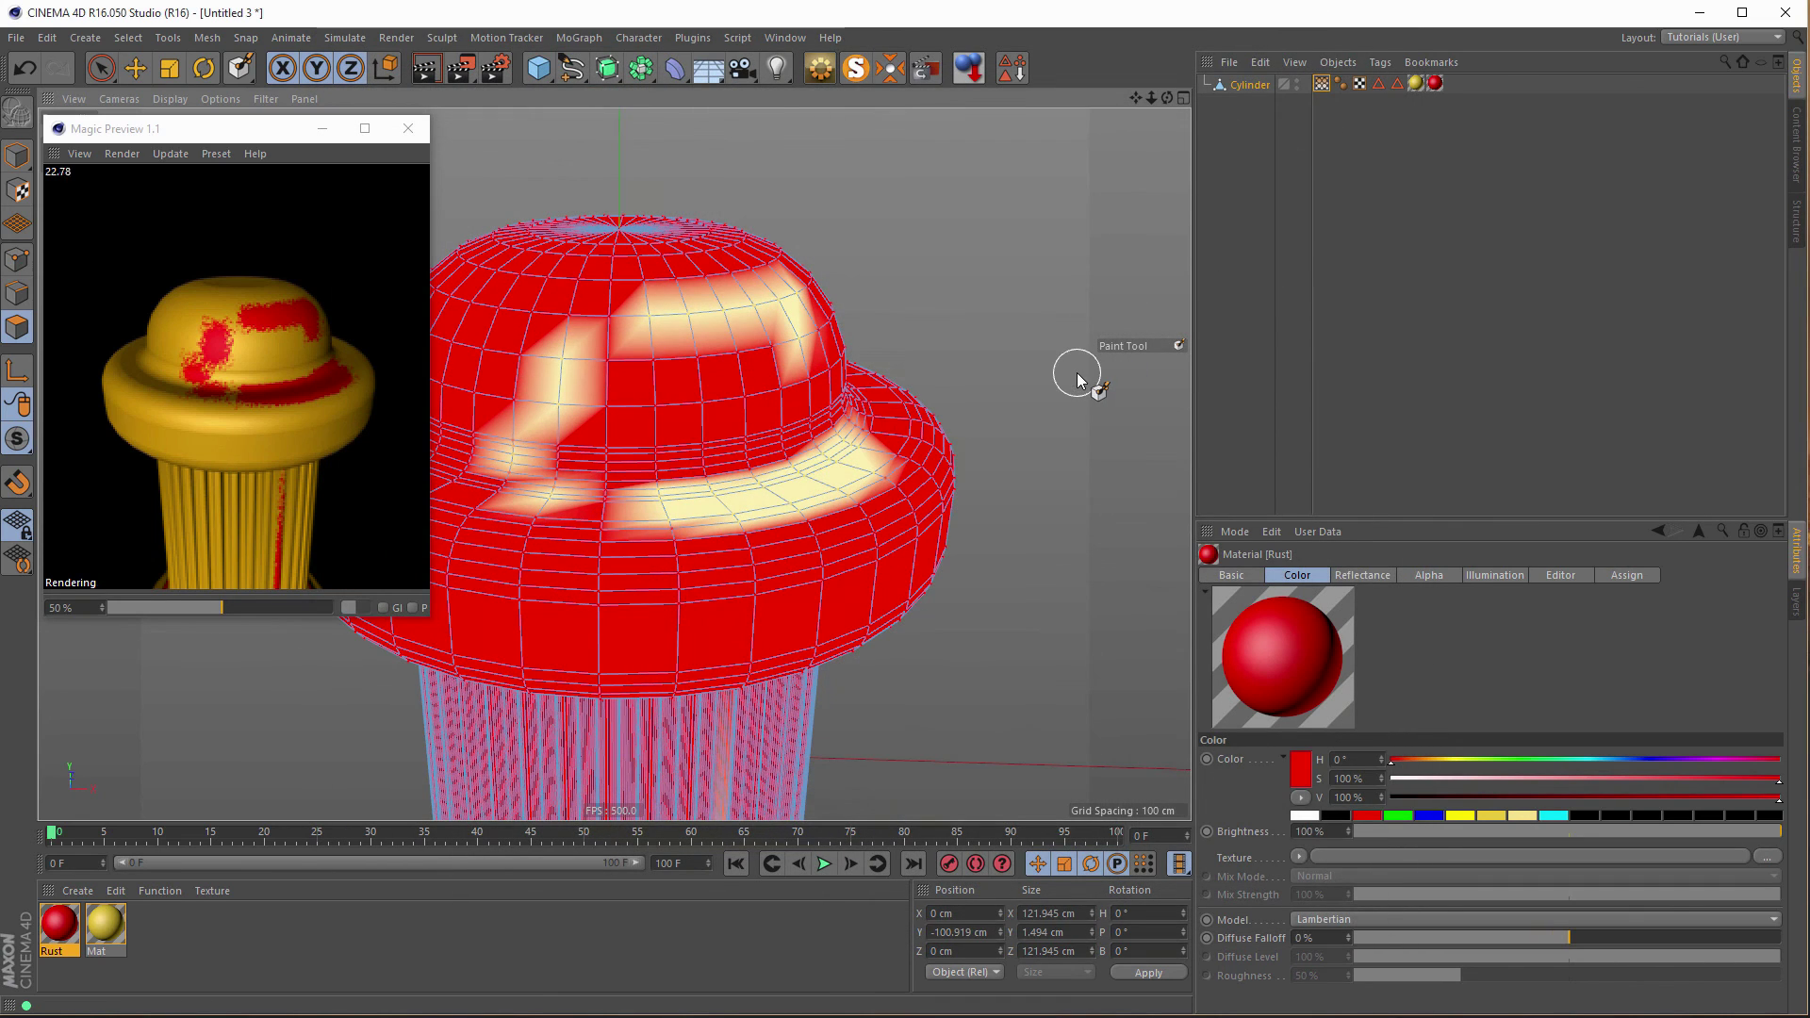
pyautogui.moveTo(246, 129)
pyautogui.mouseDown()
pyautogui.moveTo(347, 152)
pyautogui.moveTo(257, 132)
pyautogui.mouseUp()
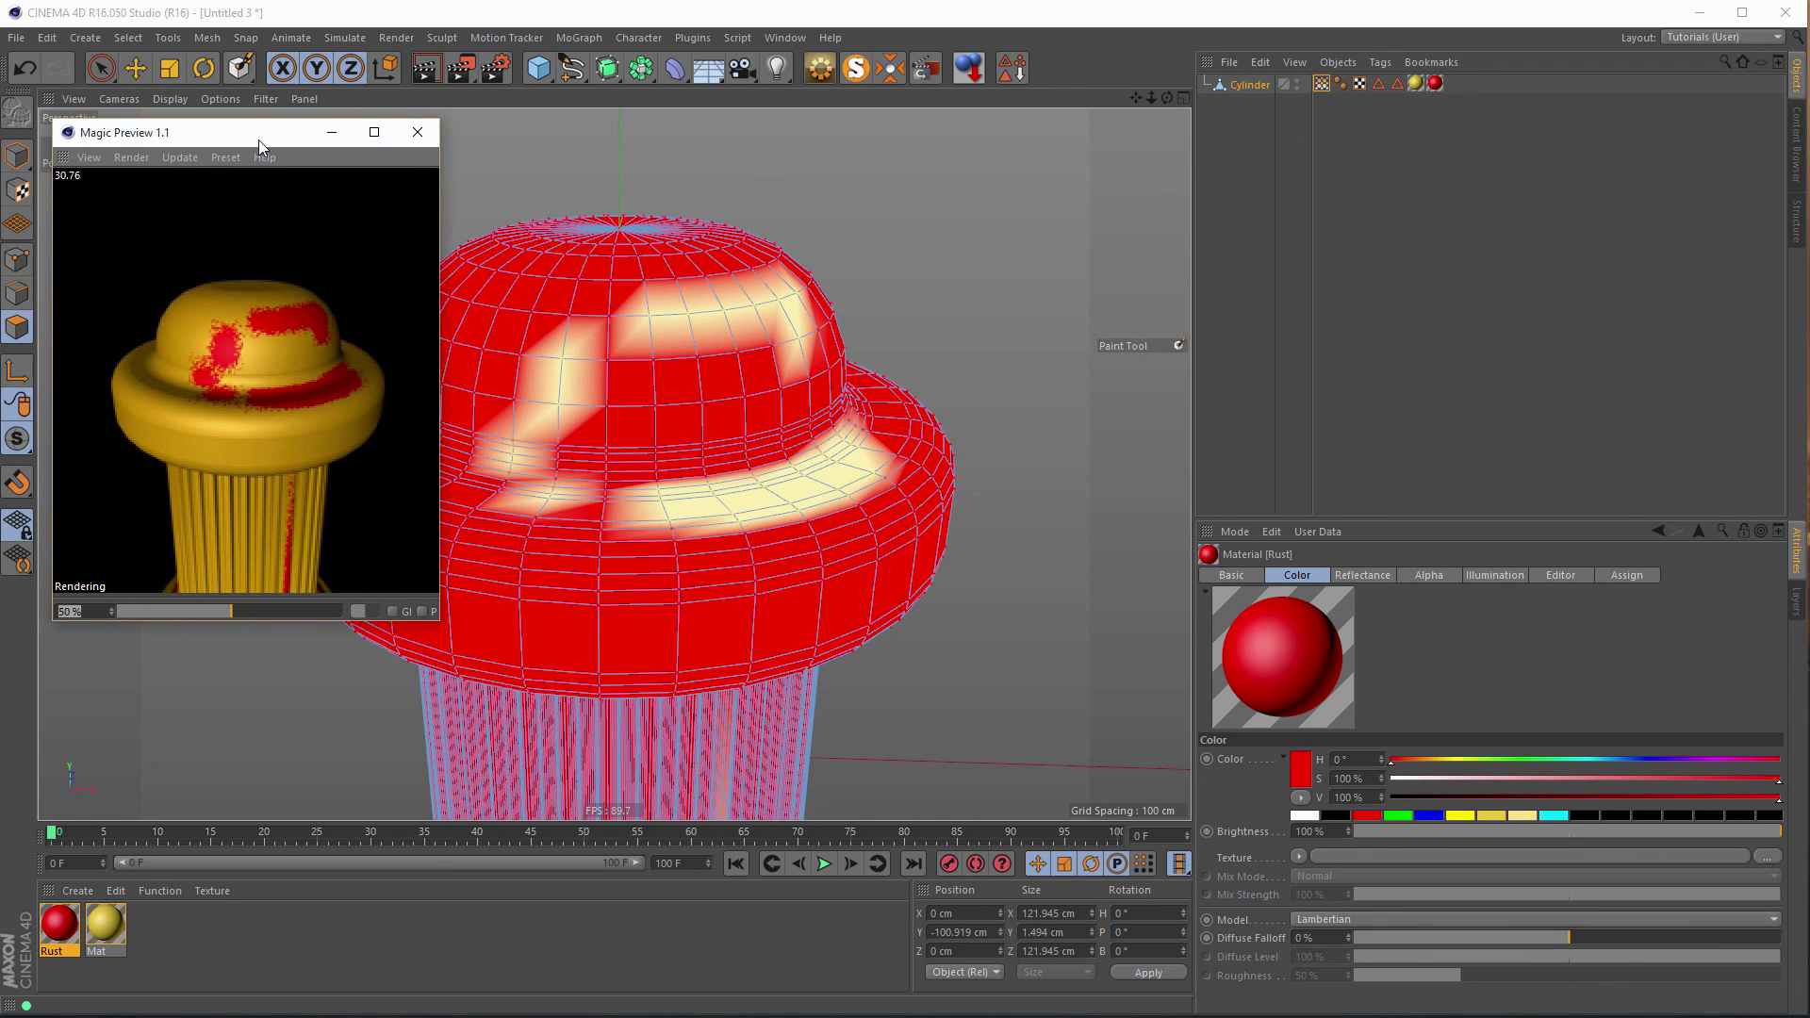